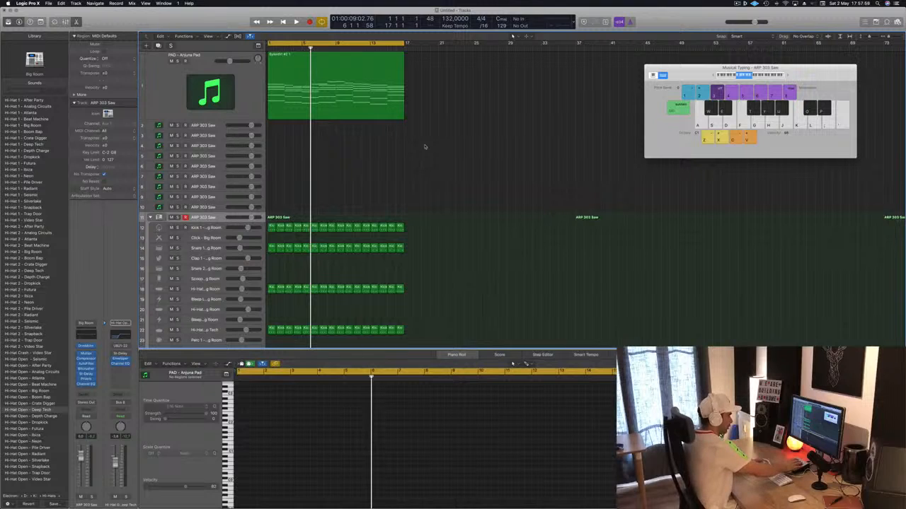
# Step: Play the arrangement from the start and select the Anjuna Pad track to hear the current chord part
pyautogui.press('Return')
pyautogui.press('space')
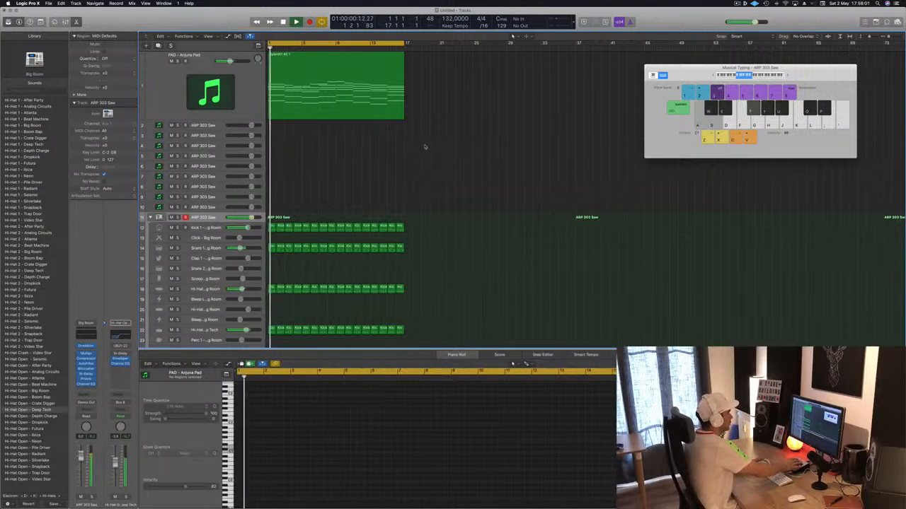
pyautogui.click(179, 93)
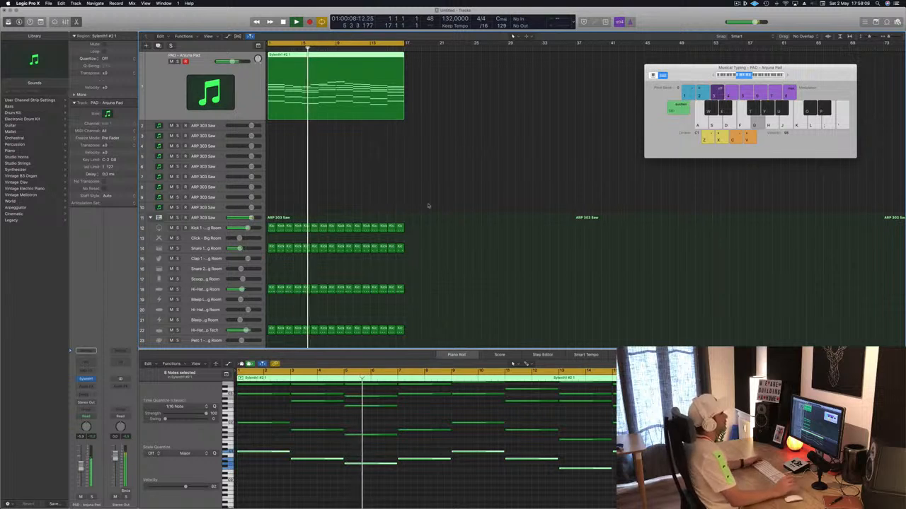
pyautogui.click(543, 135)
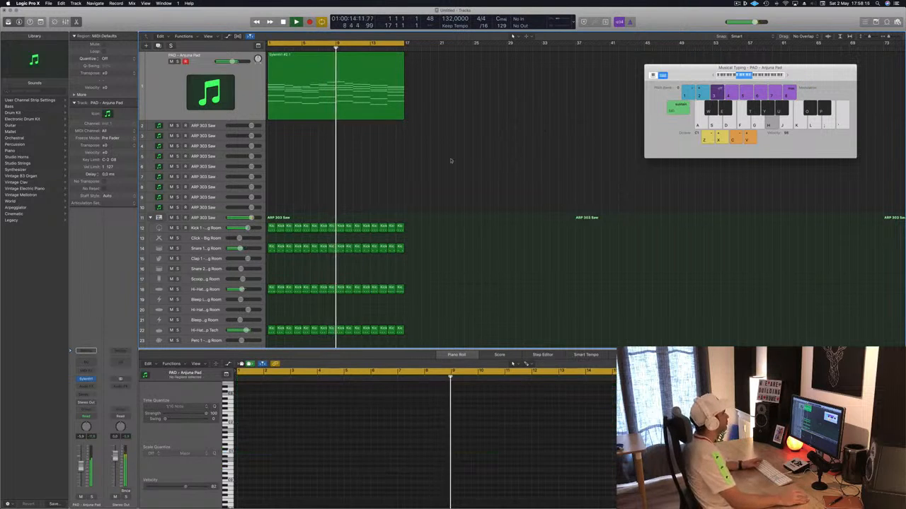
# Step: Split the pad region at bar 9 and park its second half further along the track, at about bar 27
pyautogui.click(368, 104)
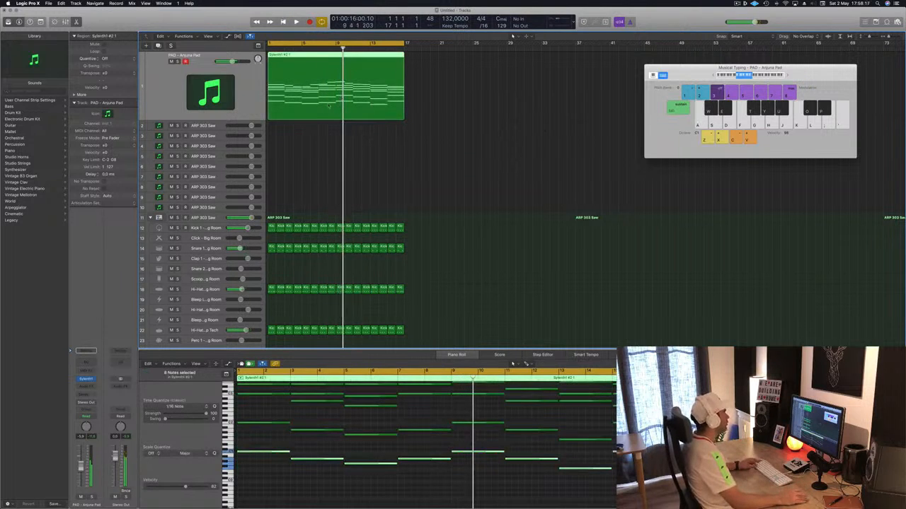
pyautogui.press('super+t')
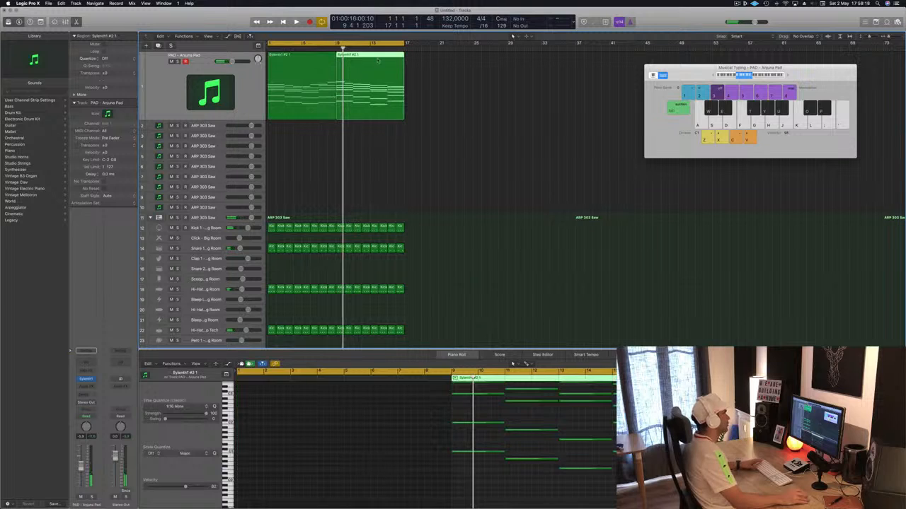
pyautogui.moveTo(397, 58); pyautogui.dragTo(556, 59)
pyautogui.click(285, 64)
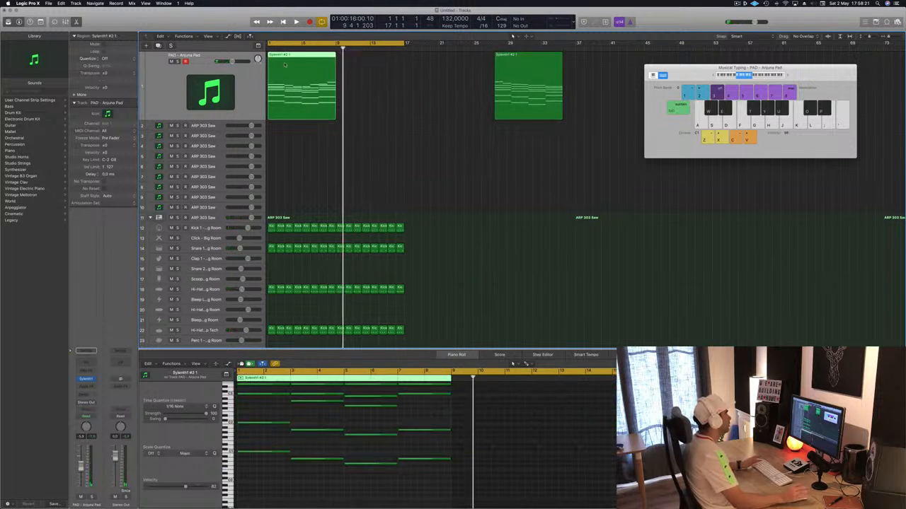
# Step: Copy the first eight-bar pad region to bar 9 and audition both regions from the start
pyautogui.press('space')
pyautogui.press('Return')
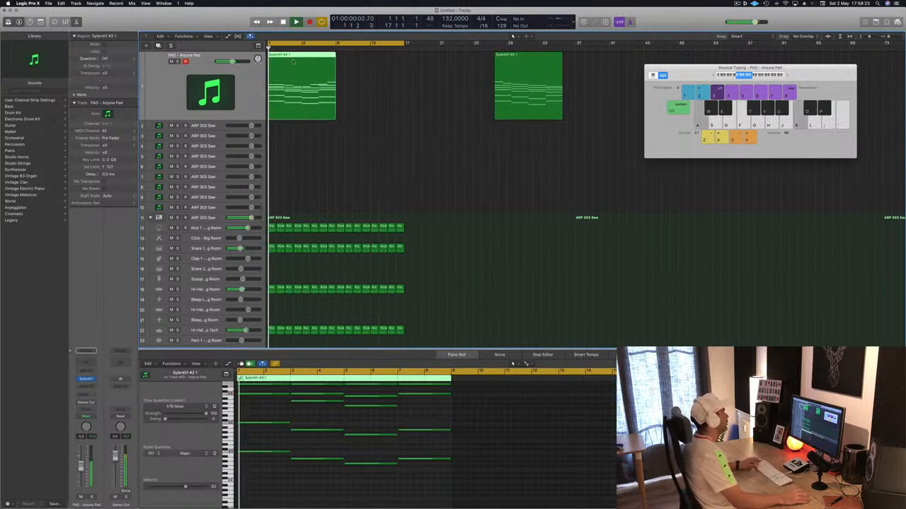
pyautogui.moveTo(302, 60); pyautogui.dragTo(370, 60)
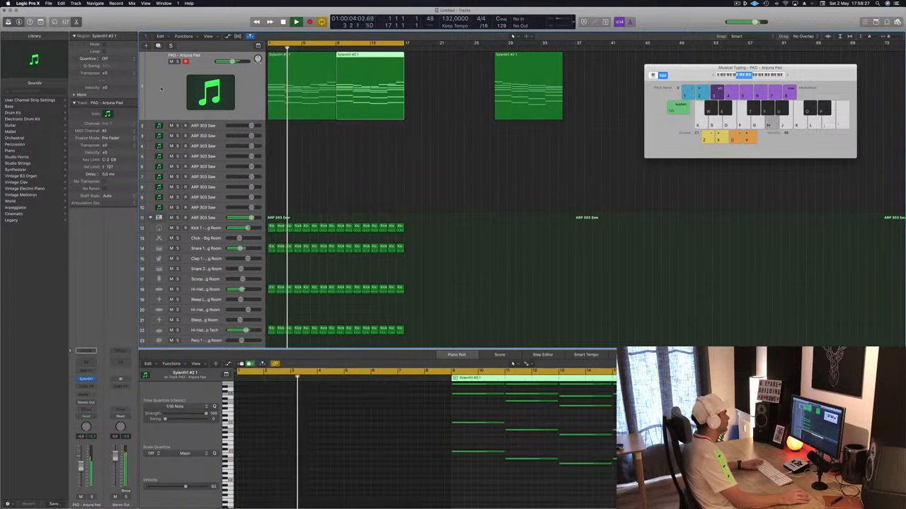
pyautogui.click(161, 90)
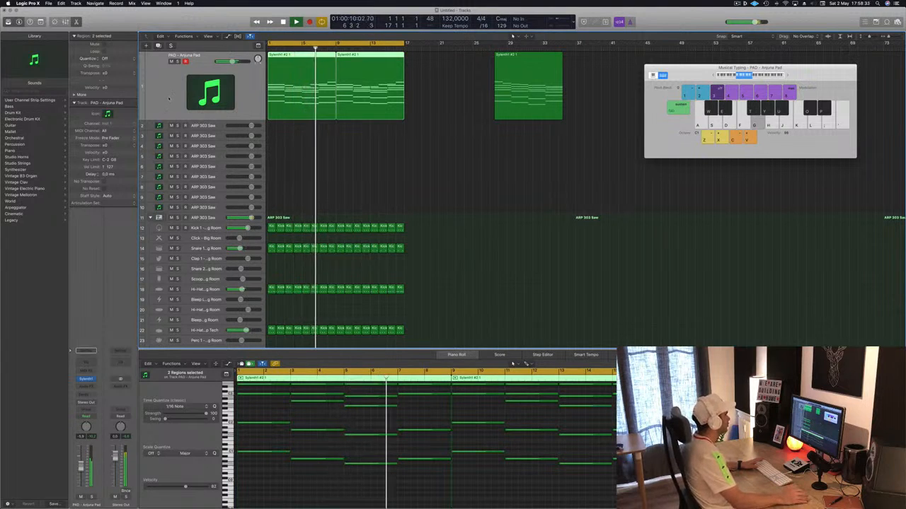
pyautogui.press('Return')
# Step: Open the first pad region's notes and raise the lower melody notes at bars 4 and 5 to match their neighbouring melody notes
pyautogui.doubleClick(307, 55)
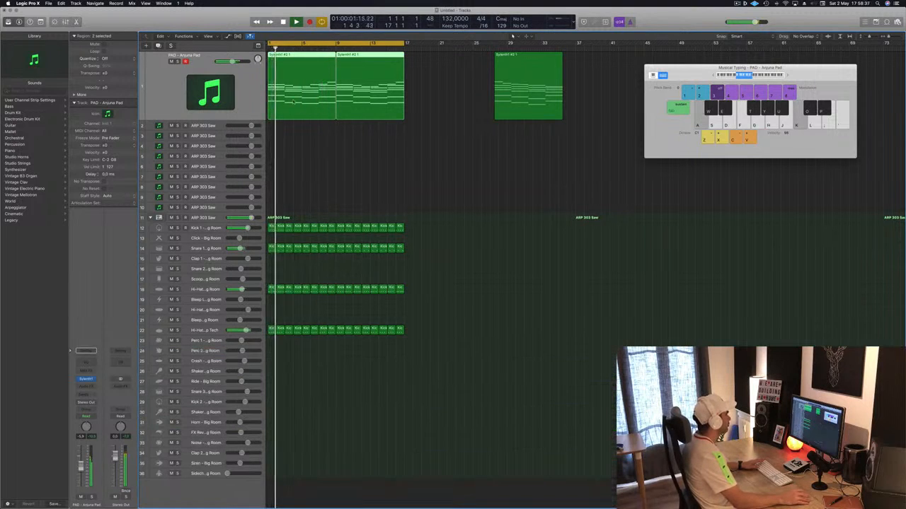
pyautogui.click(293, 58)
pyautogui.doubleClick(294, 58)
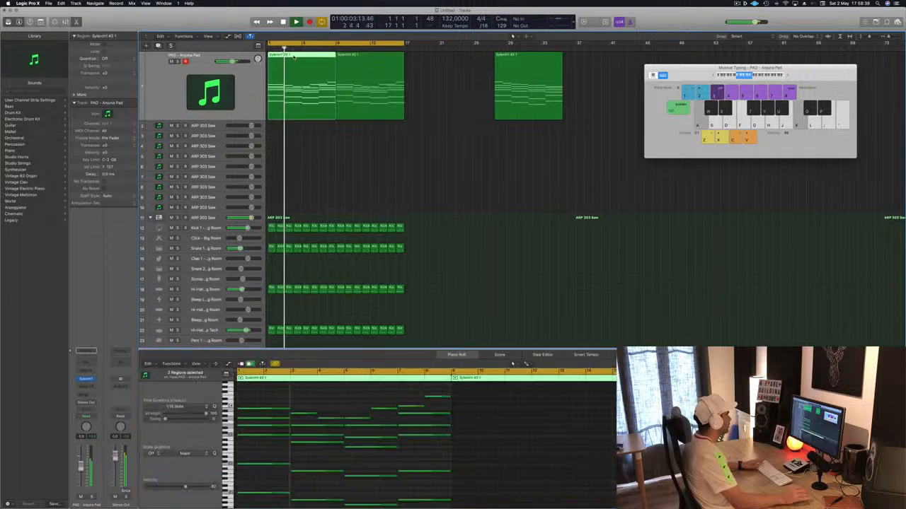
pyautogui.doubleClick(293, 59)
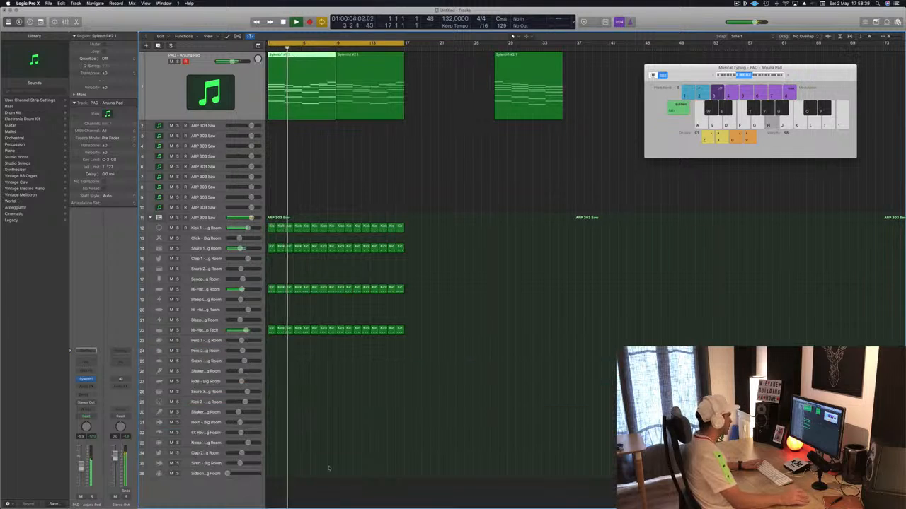
pyautogui.doubleClick(309, 60)
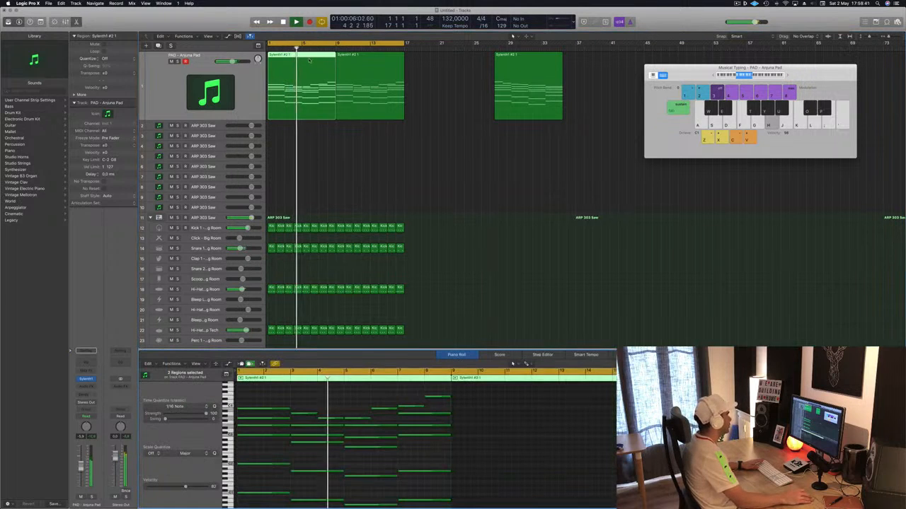
pyautogui.click(329, 419)
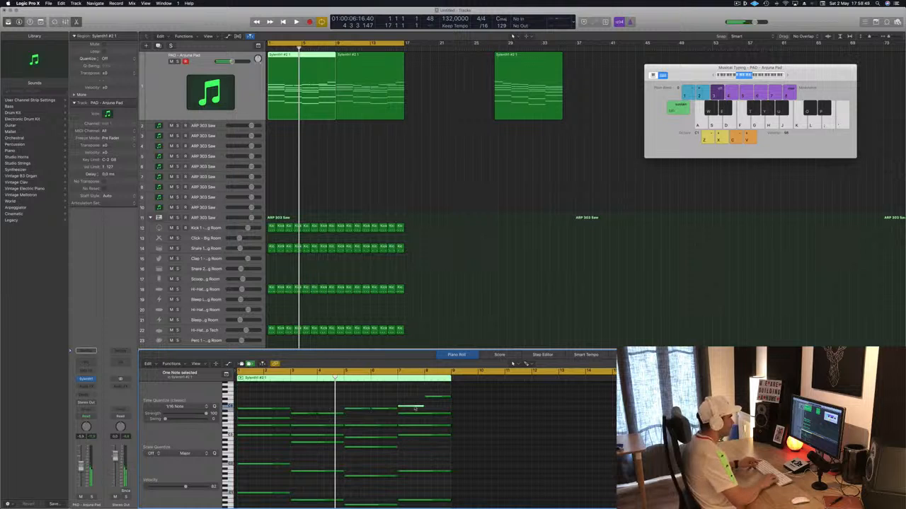
# Step: Lower the last top melody note of the first pad region to the pitch of the note before it
pyautogui.press('Return')
pyautogui.press('space')
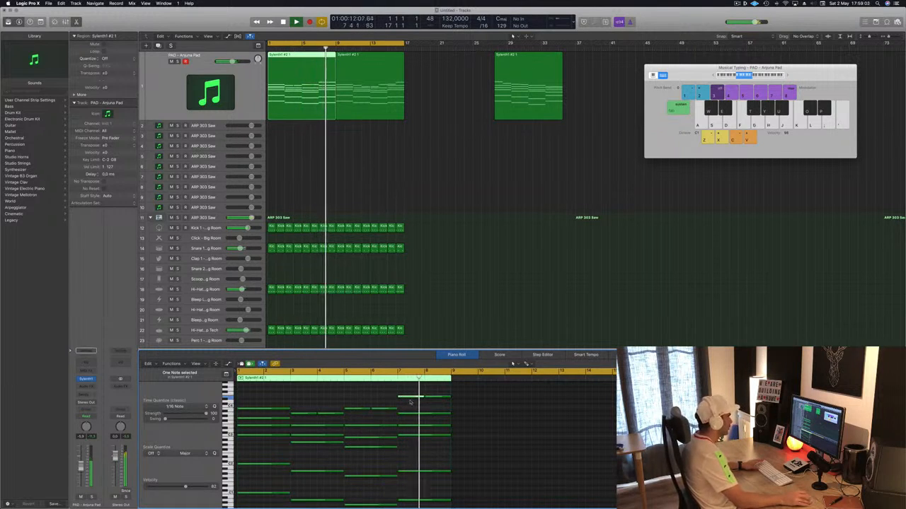
pyautogui.moveTo(404, 394); pyautogui.dragTo(458, 410)
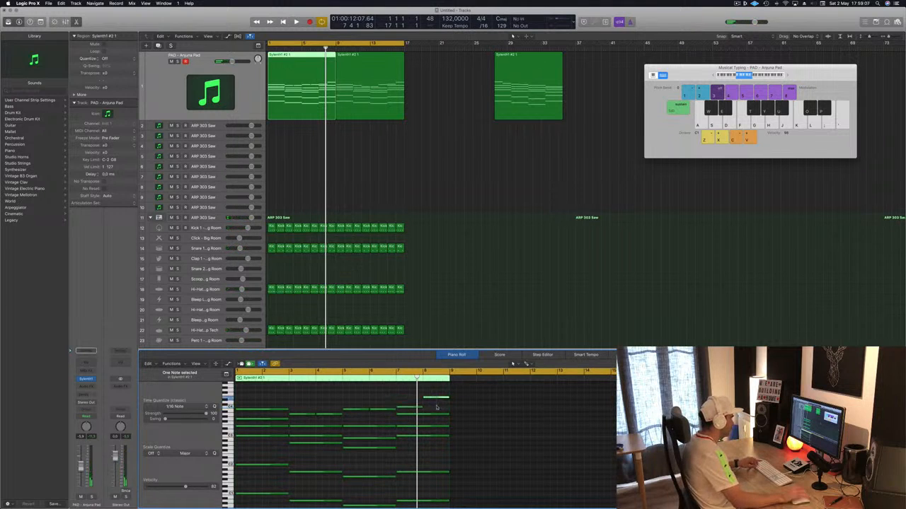
pyautogui.press('space')
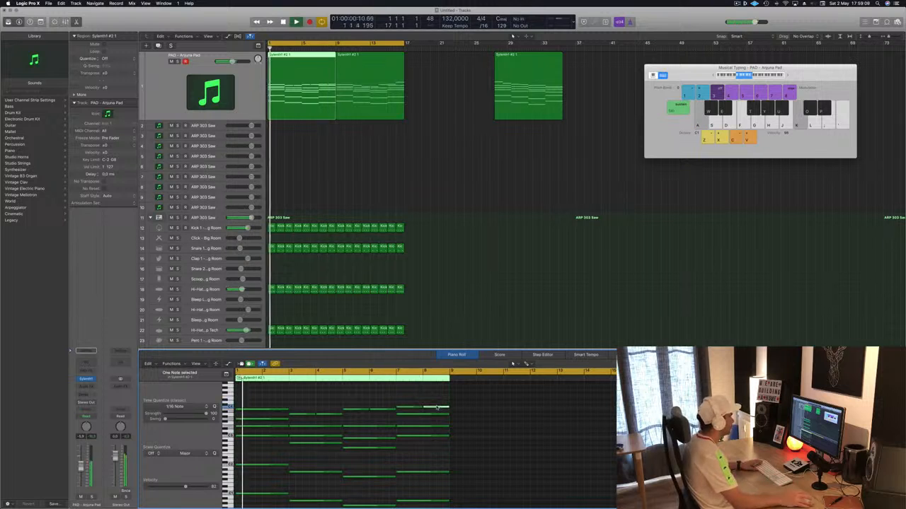
# Step: Delete the pad region at bar 9 and copy the edited first region to bar 17
pyautogui.click(434, 192)
pyautogui.click(363, 73)
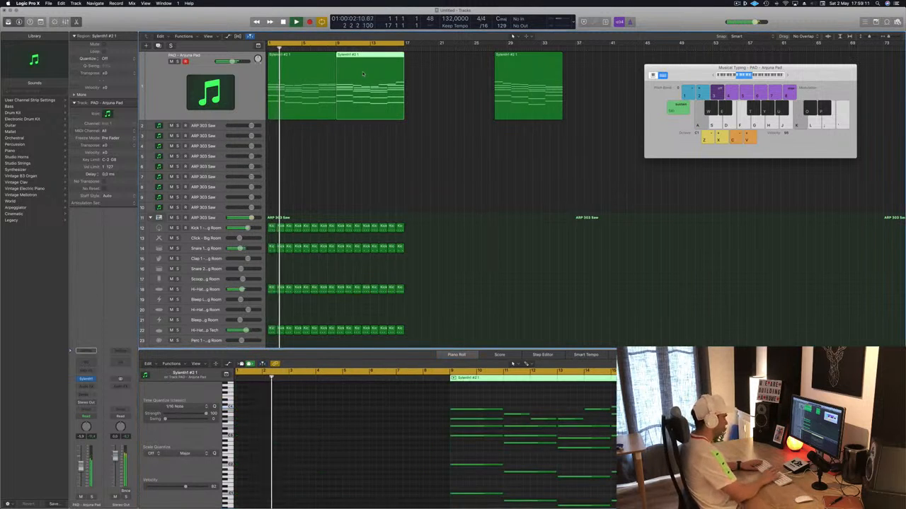
pyautogui.press('Delete')
pyautogui.click(320, 78)
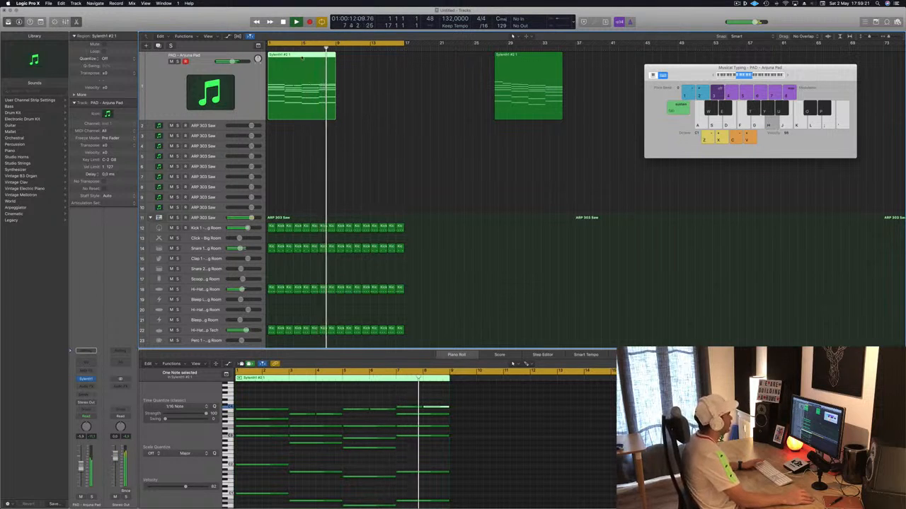
pyautogui.press('space')
pyautogui.moveTo(301, 85); pyautogui.dragTo(437, 85)
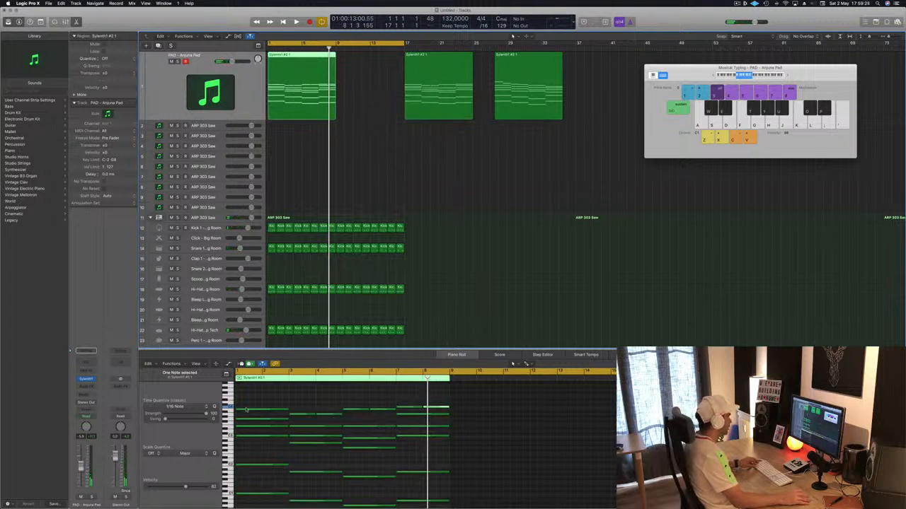
# Step: Delete the top melody notes from the first pad region, leaving only its chords, and play the region from the start
pyautogui.click(287, 400)
pyautogui.moveTo(457, 401); pyautogui.dragTo(458, 417)
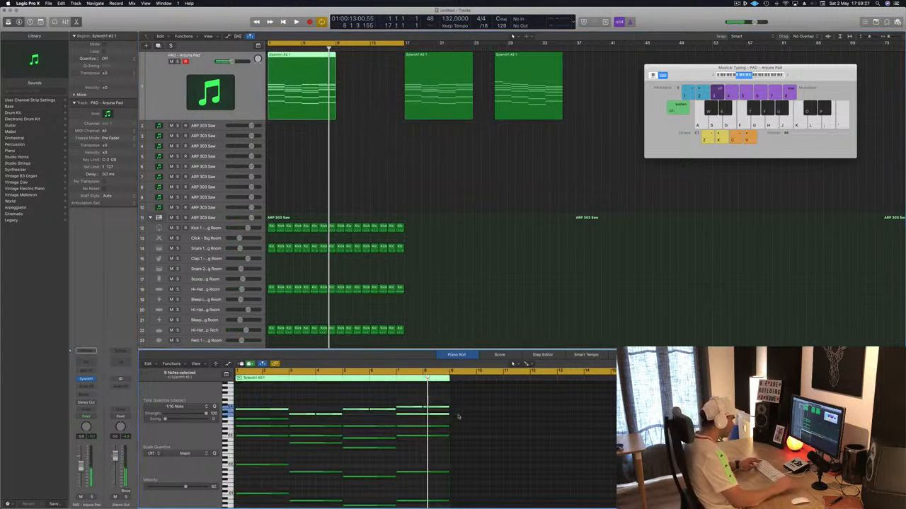
pyautogui.moveTo(398, 386); pyautogui.dragTo(330, 394)
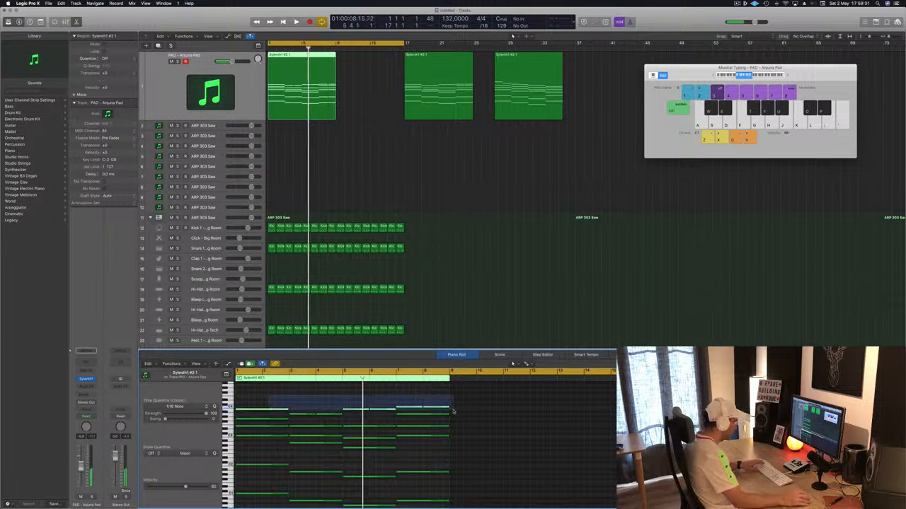
pyautogui.moveTo(453, 412); pyautogui.dragTo(453, 412)
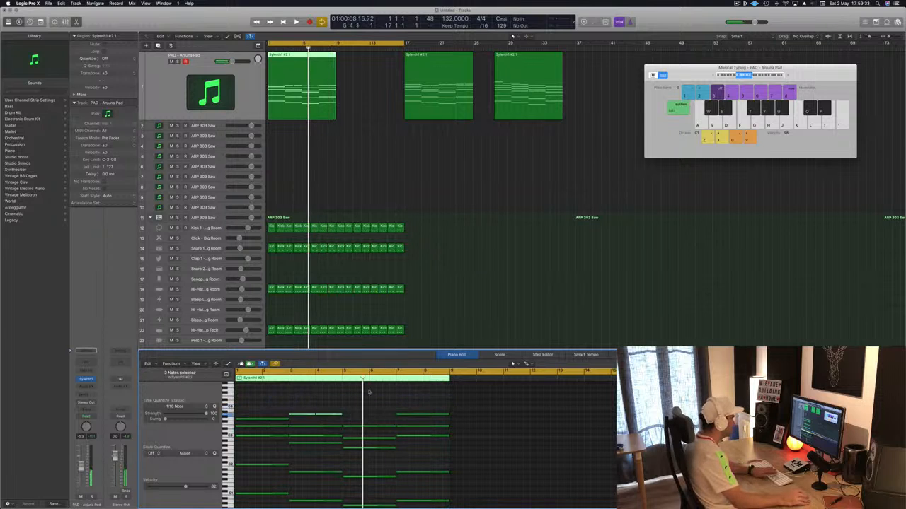
pyautogui.press('Return')
pyautogui.press('space')
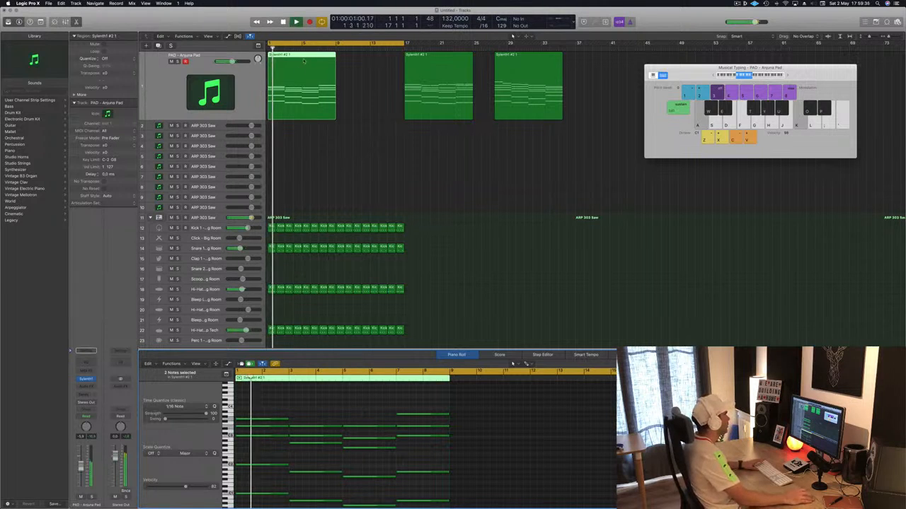
pyautogui.click(291, 144)
pyautogui.click(302, 92)
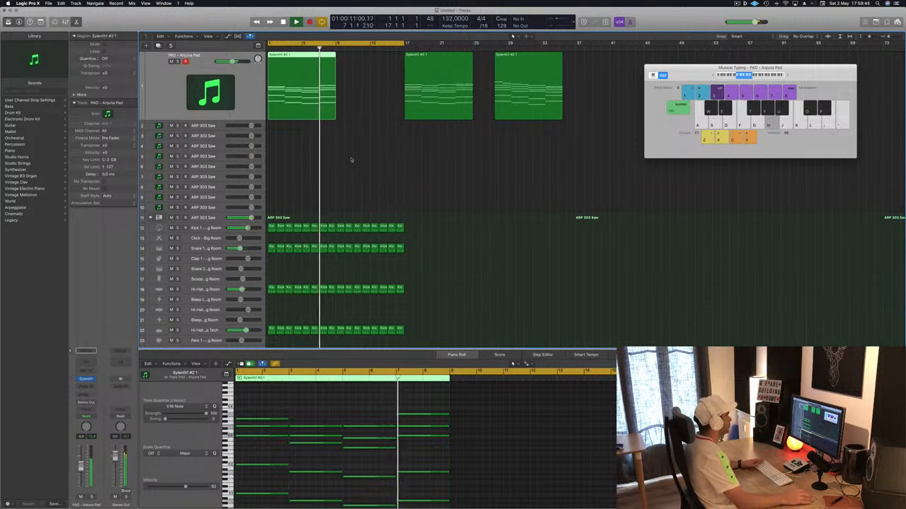
pyautogui.press('Return')
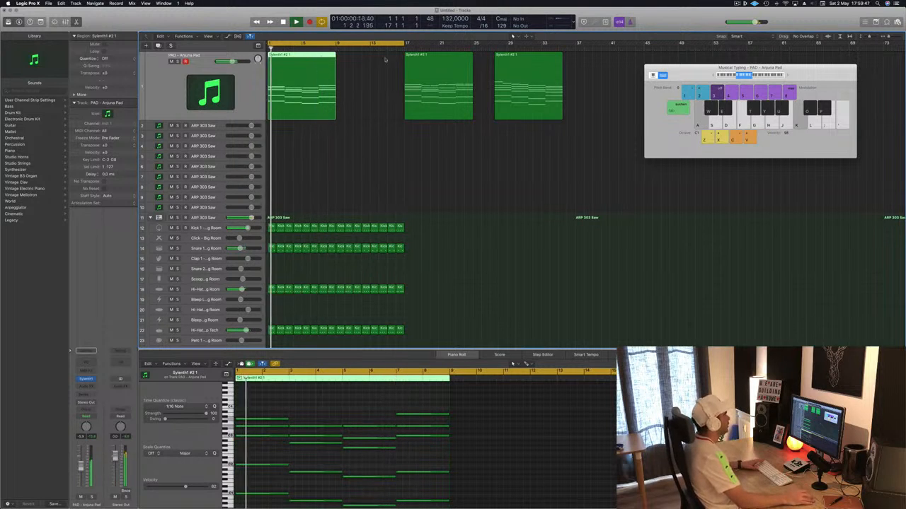
# Step: Copy the stripped first pad region to bar 9 and move the spare region from bar 17 up against the last one
pyautogui.click(416, 62)
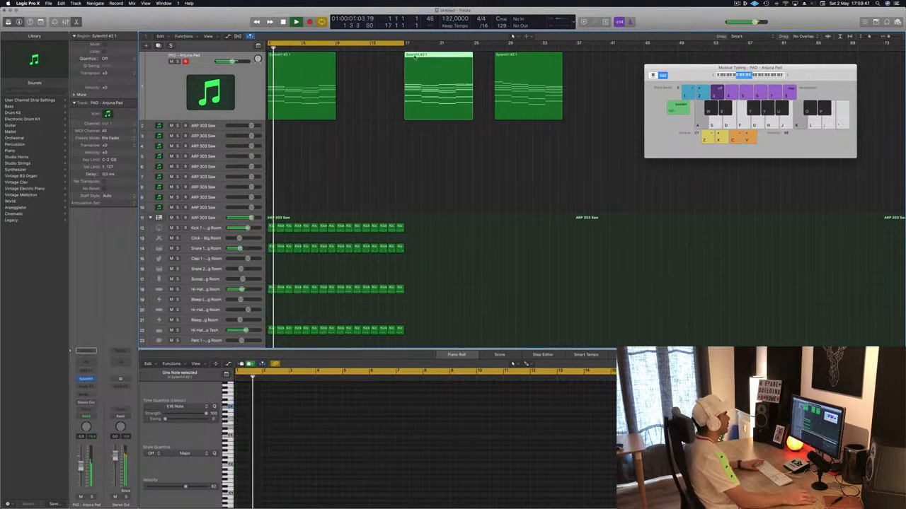
pyautogui.click(303, 63)
pyautogui.moveTo(303, 64); pyautogui.dragTo(373, 63)
pyautogui.moveTo(433, 63); pyautogui.dragTo(458, 61)
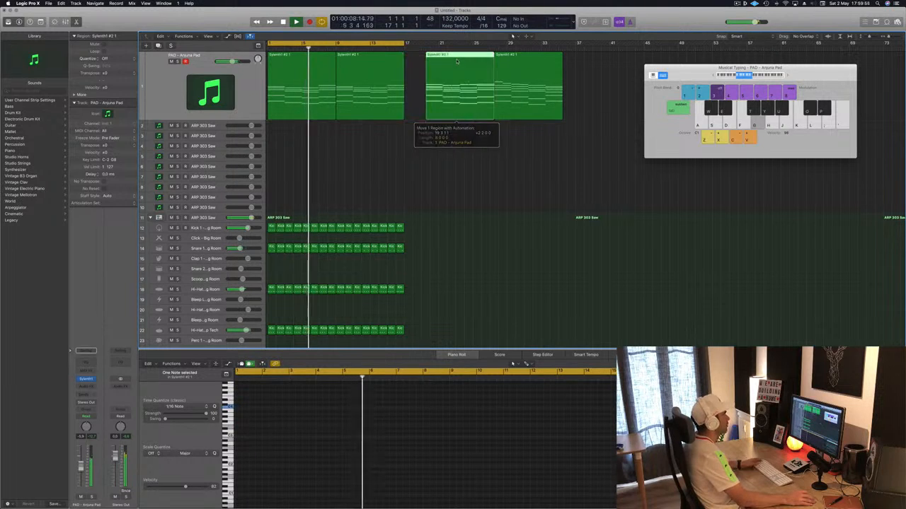
# Step: Select the pad track's regions, open its Sylenth1 instrument and move the floating windows clear of the pad regions
pyautogui.moveTo(708, 68); pyautogui.dragTo(716, 97)
pyautogui.press('h')
pyautogui.click(251, 91)
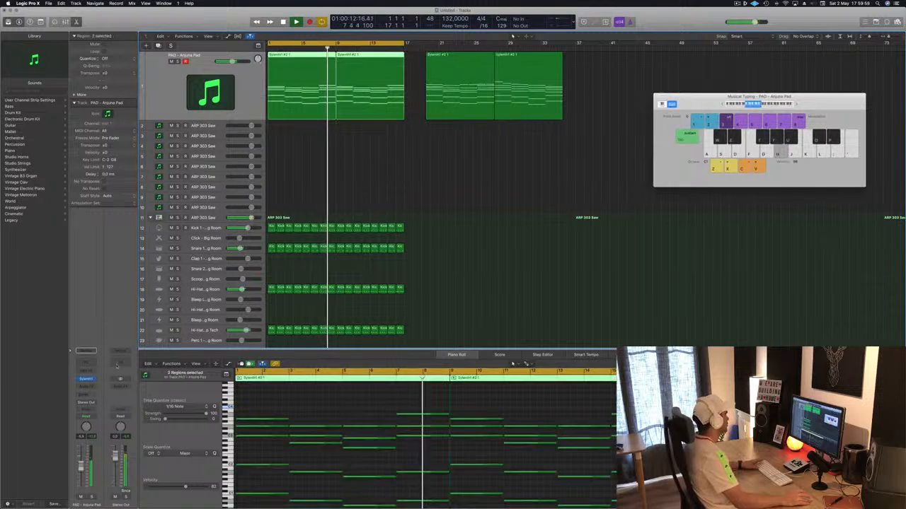
pyautogui.click(86, 380)
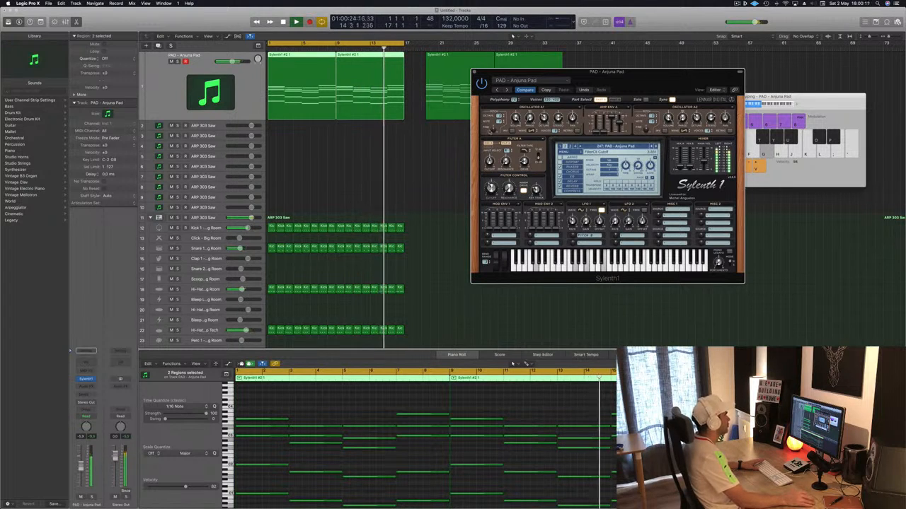
pyautogui.moveTo(634, 80); pyautogui.dragTo(697, 94)
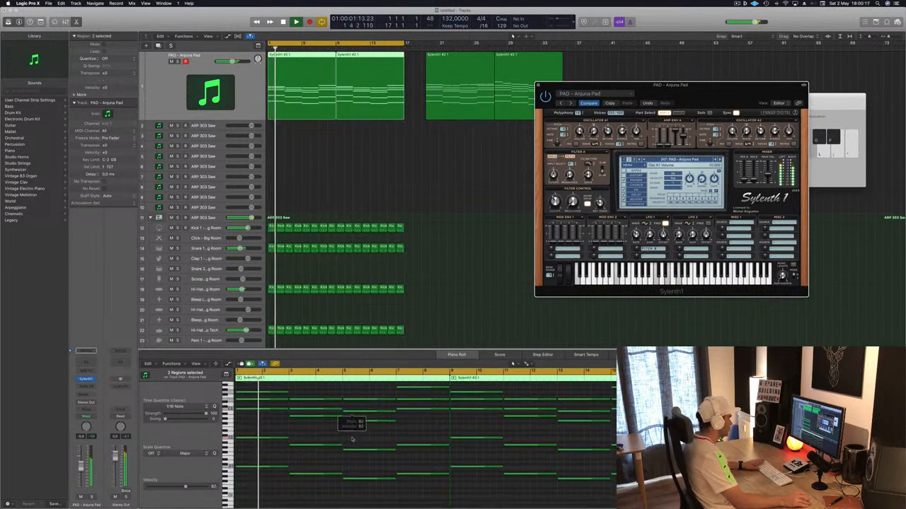
pyautogui.scroll(3, 352, 440)
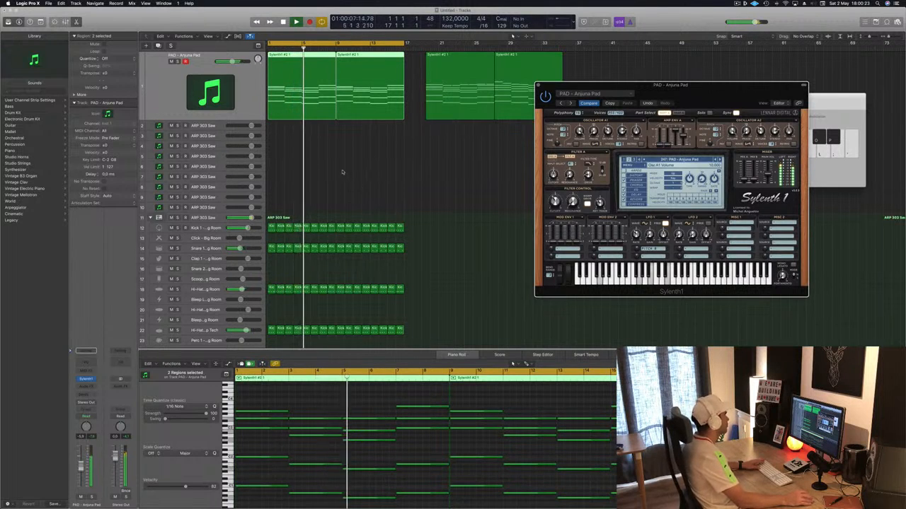
# Step: Replay the simplified pad part from the start and reselect all regions on the pad track
pyautogui.press('space')
pyautogui.click(299, 60)
pyautogui.click(295, 63)
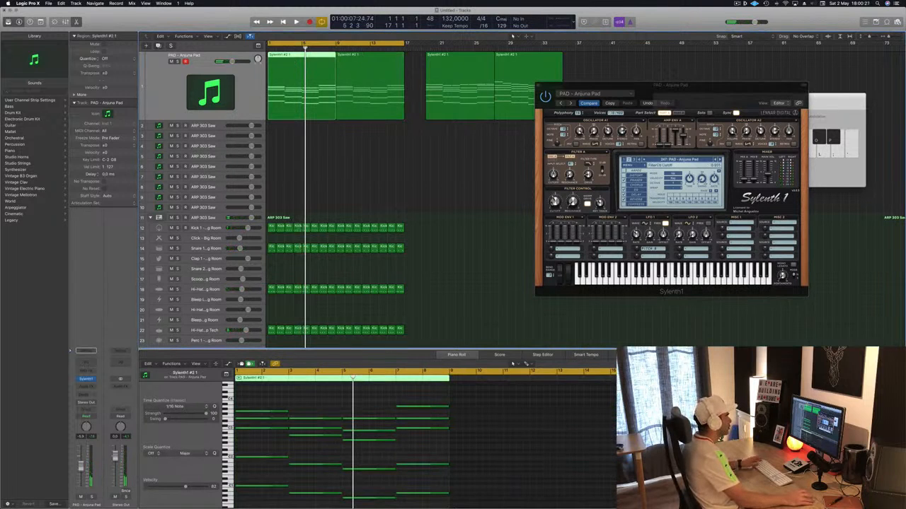
pyautogui.press('Return')
pyautogui.press('space')
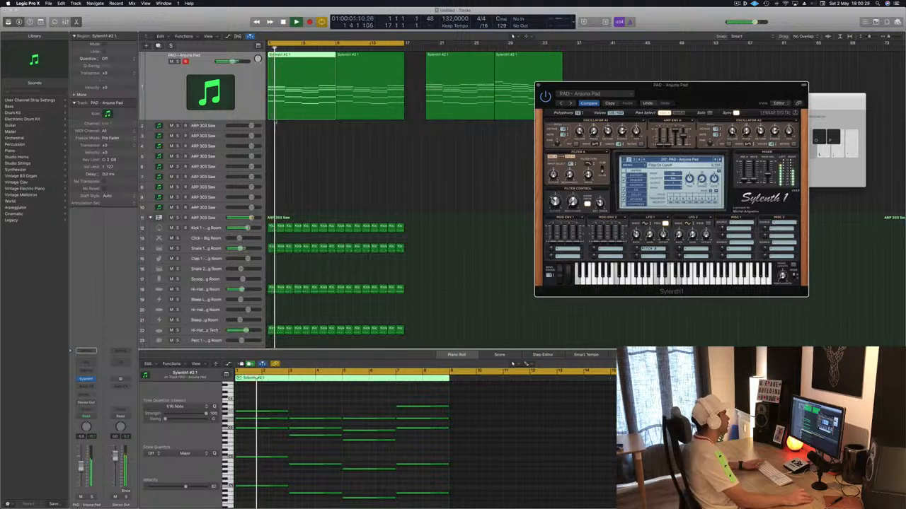
pyautogui.click(237, 92)
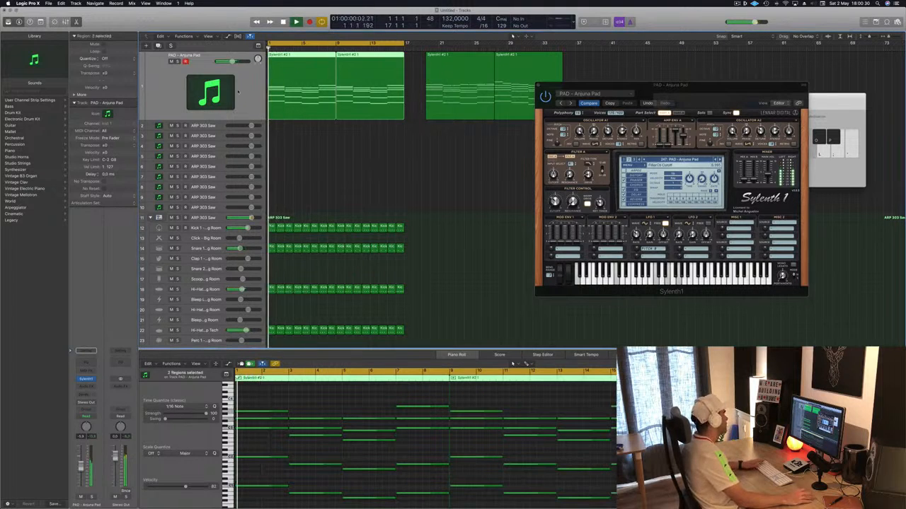
# Step: Insert a stereo Compressor on the pad track and set its side chain input to Bus 6
pyautogui.click(85, 386)
pyautogui.moveTo(106, 409)
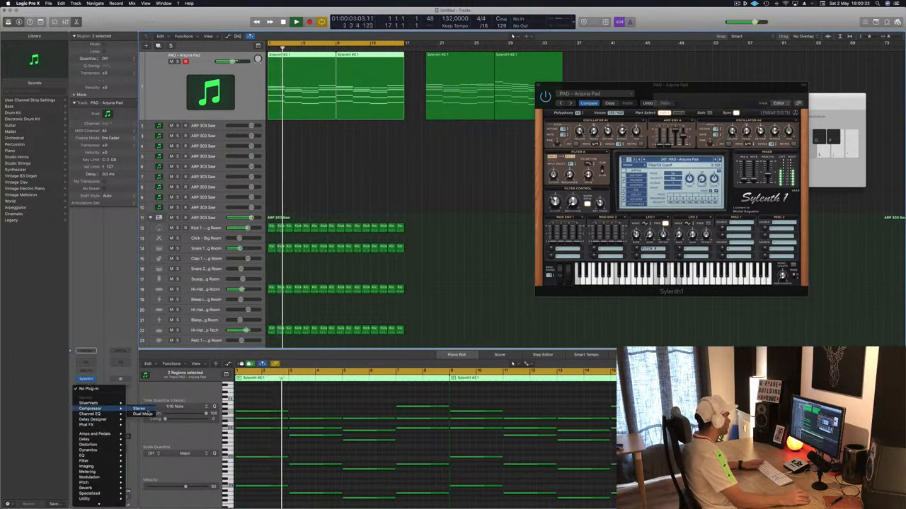
pyautogui.click(140, 408)
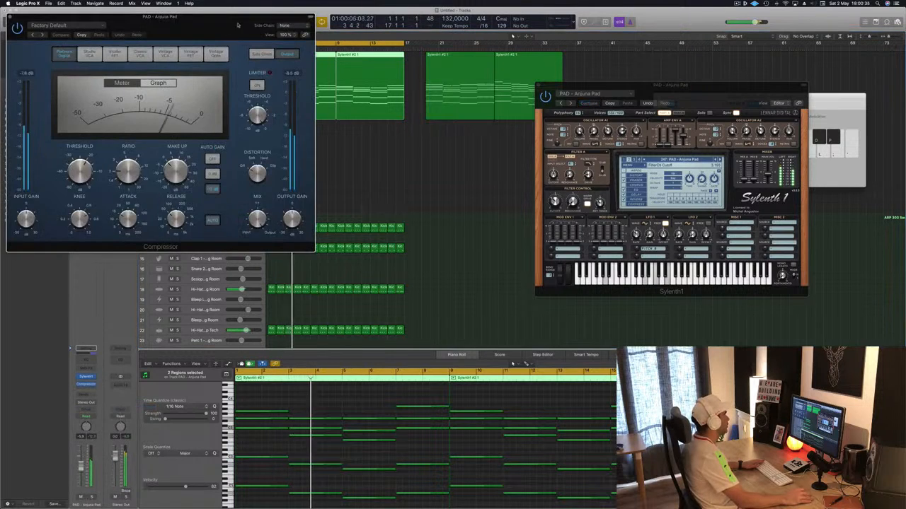
pyautogui.moveTo(228, 39); pyautogui.dragTo(563, 134)
pyautogui.click(625, 120)
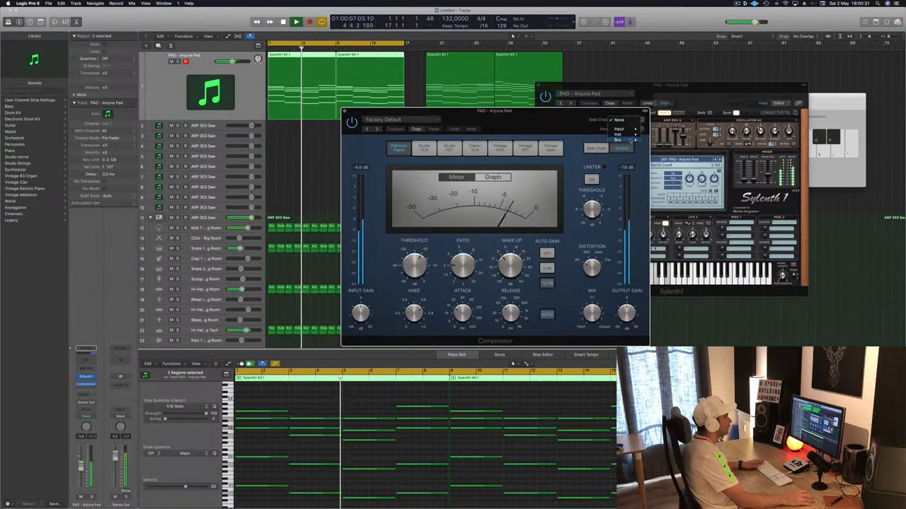
pyautogui.moveTo(619, 140)
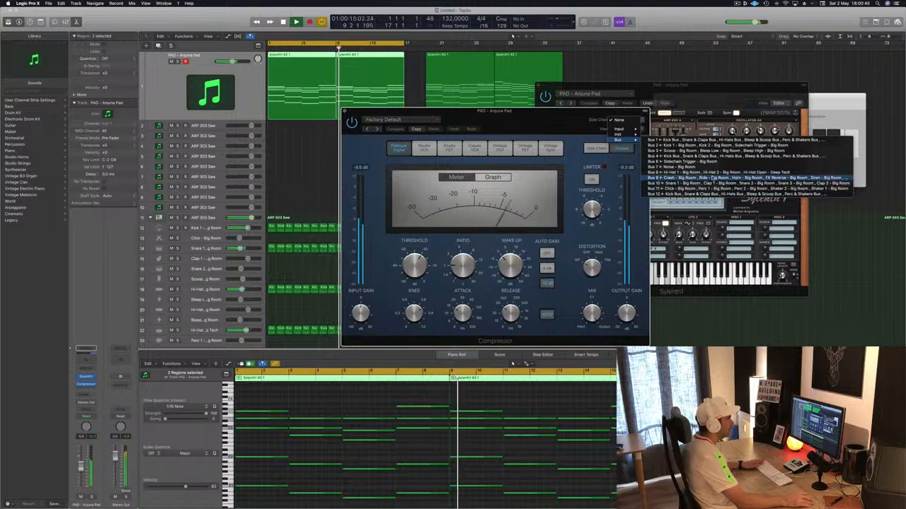
pyautogui.click(708, 172)
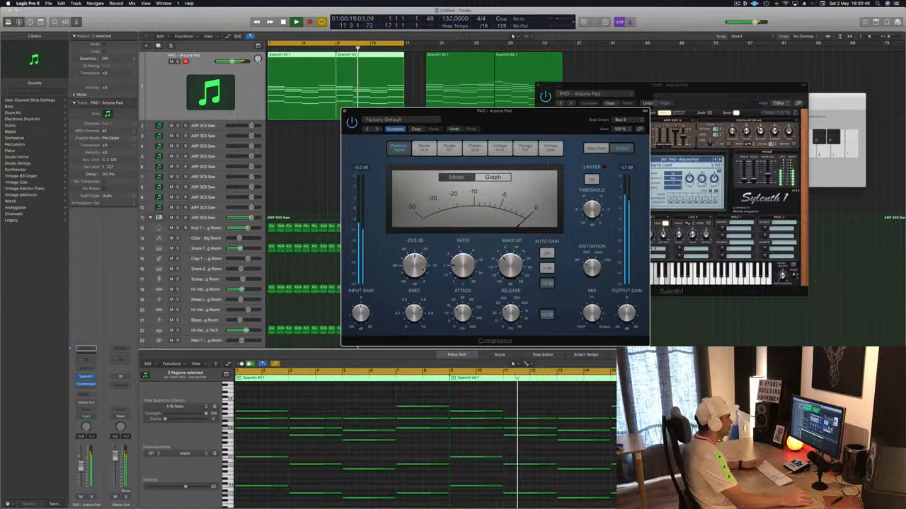
# Step: Copy the kick regions of bars 1 to 16 onto the Sidechain trigger track below the drums
pyautogui.moveTo(545, 133); pyautogui.dragTo(730, 118)
pyautogui.scroll(-6, 399, 266)
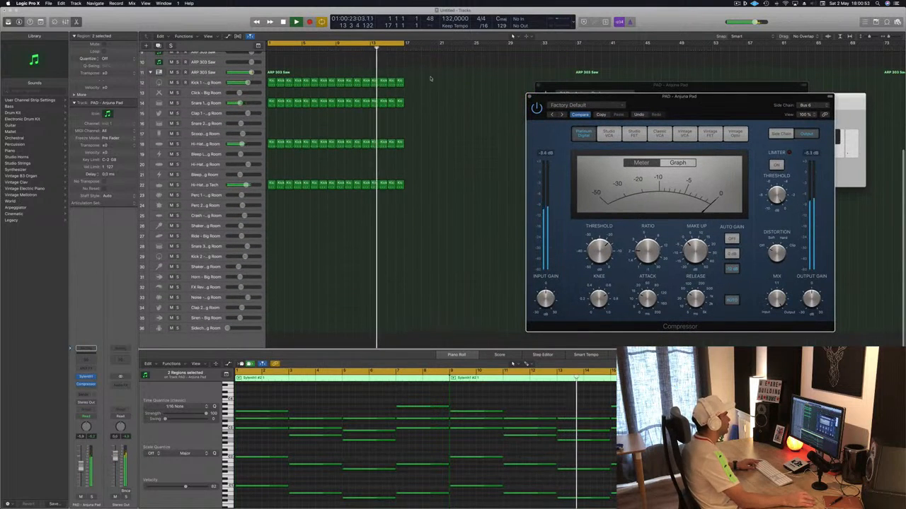
pyautogui.moveTo(431, 77); pyautogui.dragTo(268, 332)
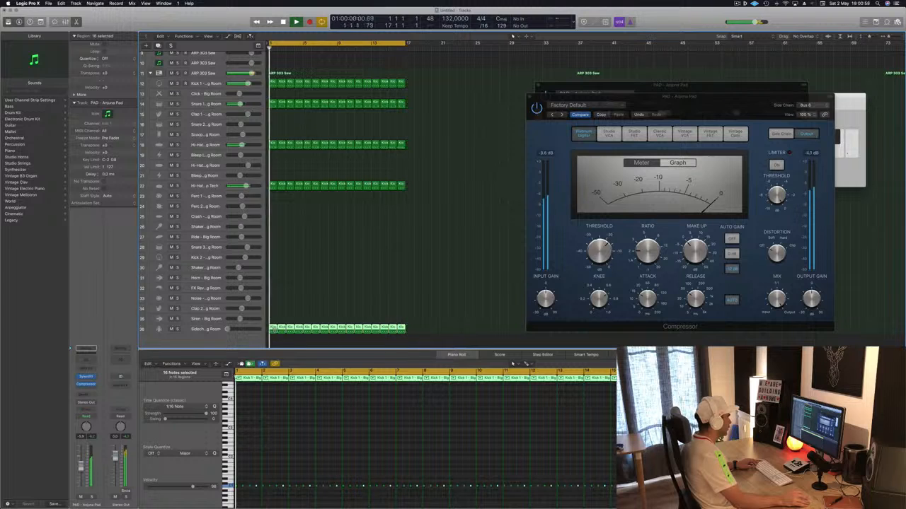
# Step: Transpose all notes in the copied kick regions on the Sidechain trigger track up two octaves
pyautogui.click(308, 449)
pyautogui.press('super+a')
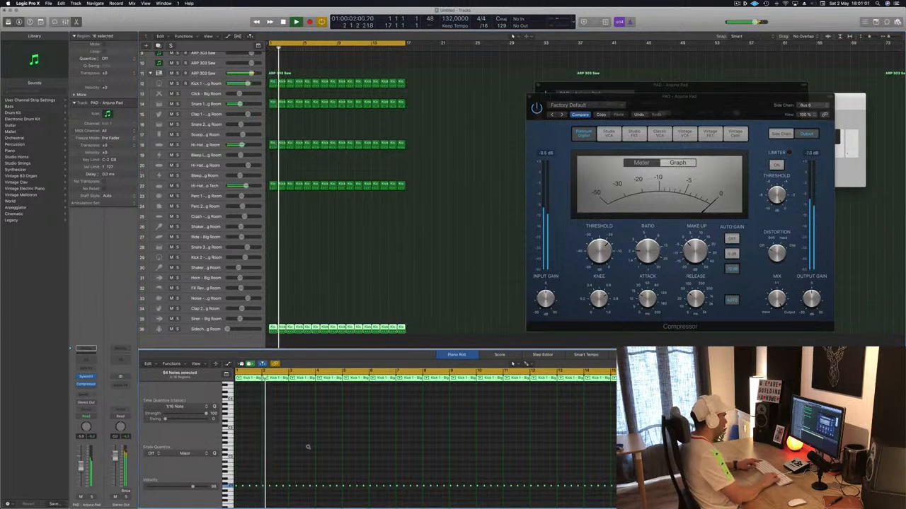
pyautogui.hotkey('alt', 'Up')
pyautogui.hotkey('alt', 'Up')
pyautogui.hotkey('alt', 'Up')
pyautogui.hotkey('alt', 'Up')
pyautogui.hotkey('alt', 'Up')
pyautogui.hotkey('alt', 'Up')
pyautogui.hotkey('alt', 'Up')
pyautogui.hotkey('alt', 'Up')
pyautogui.hotkey('alt', 'Up')
pyautogui.hotkey('alt', 'Up')
pyautogui.hotkey('alt', 'Up')
pyautogui.hotkey('alt', 'Up')
pyautogui.hotkey('alt', 'Up')
pyautogui.hotkey('alt', 'Up')
pyautogui.hotkey('alt', 'Up')
pyautogui.hotkey('alt', 'Up')
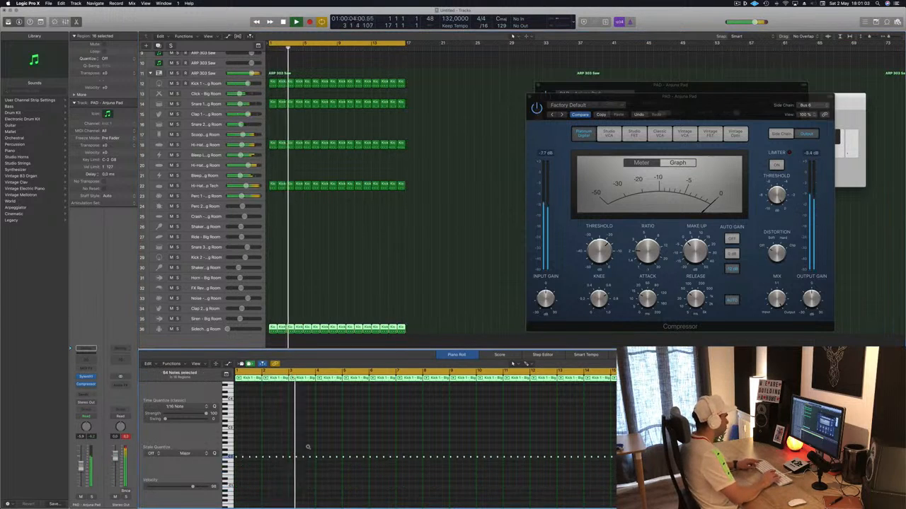
pyautogui.hotkey('alt', 'Up')
pyautogui.hotkey('alt', 'Up')
pyautogui.hotkey('alt', 'Up')
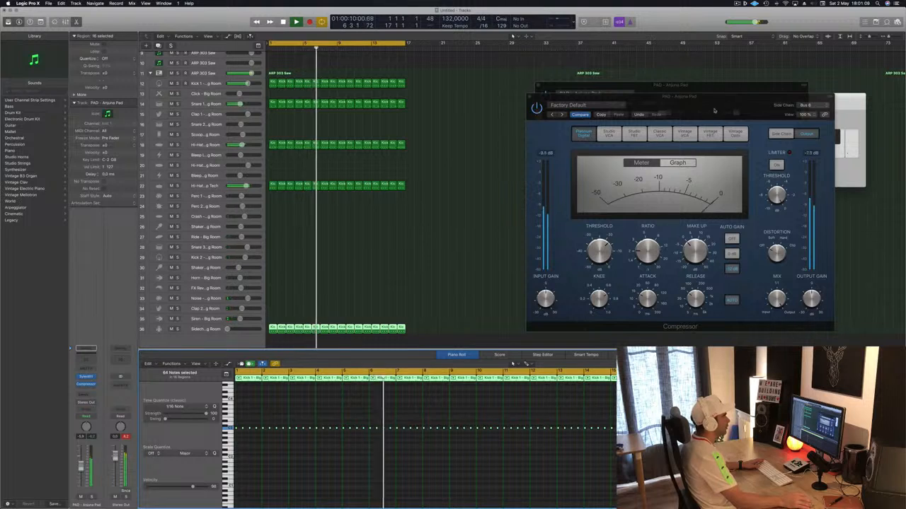
# Step: Adjust the pad compressor's threshold to set how strongly the pad ducks, and close the Compressor
pyautogui.moveTo(768, 108); pyautogui.dragTo(721, 113)
pyautogui.moveTo(552, 258); pyautogui.dragTo(550, 273)
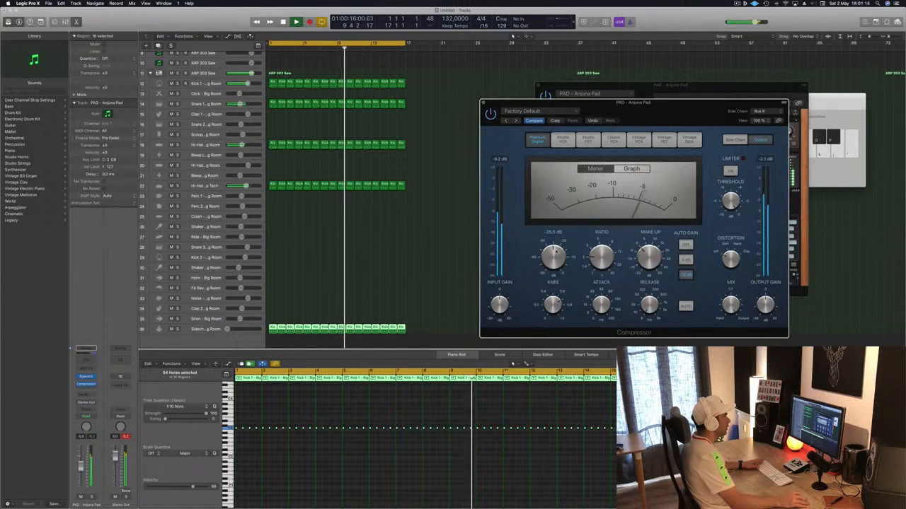
pyautogui.moveTo(554, 255); pyautogui.dragTo(555, 259)
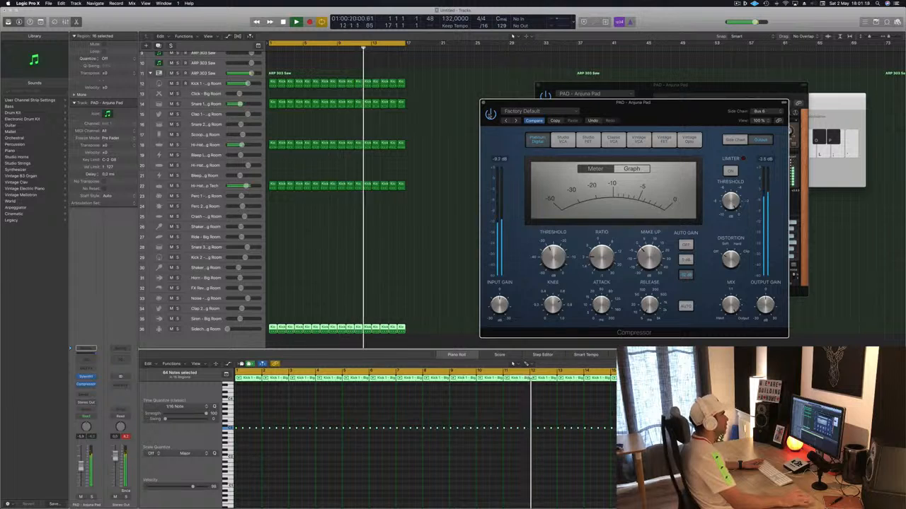
pyautogui.moveTo(662, 114); pyautogui.dragTo(656, 118)
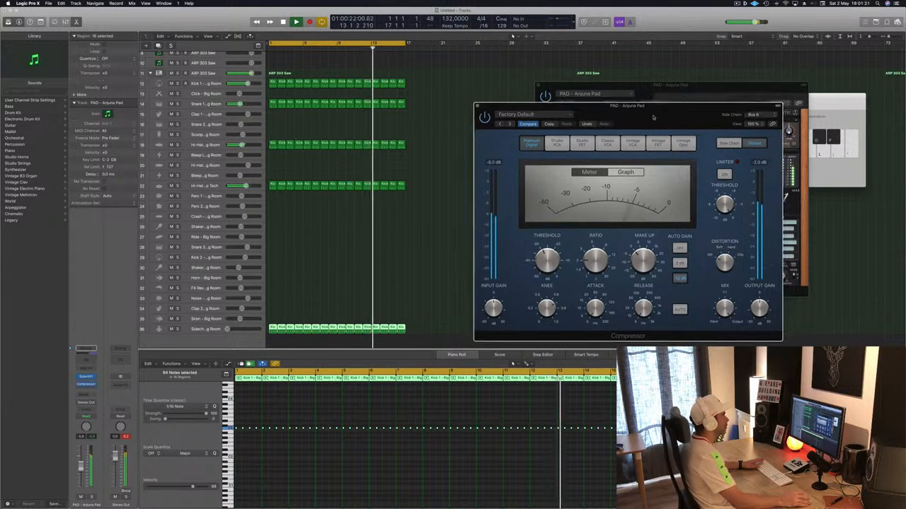
pyautogui.click(477, 106)
# Step: Select the pad track and rebalance the two active hi-hat tracks, lowering the Hi-Hat Tech track to -10.0 dB
pyautogui.scroll(10, 433, 125)
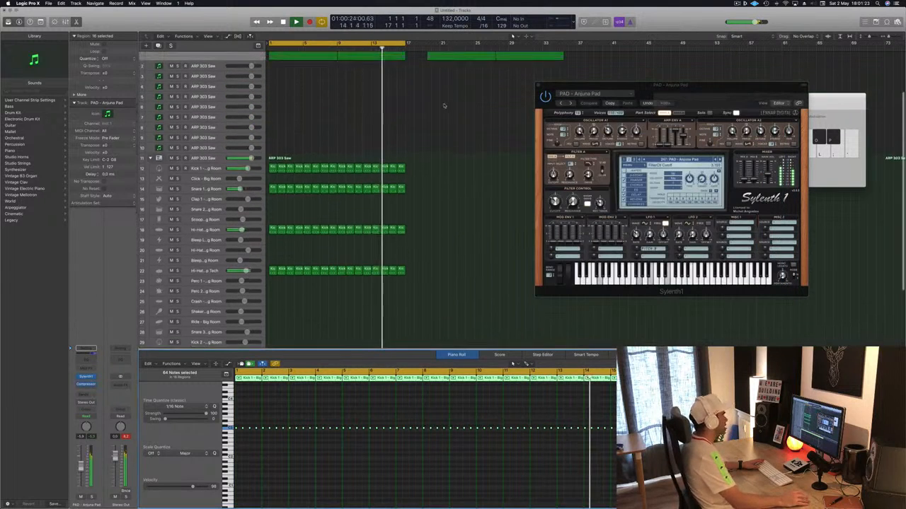
pyautogui.click(242, 79)
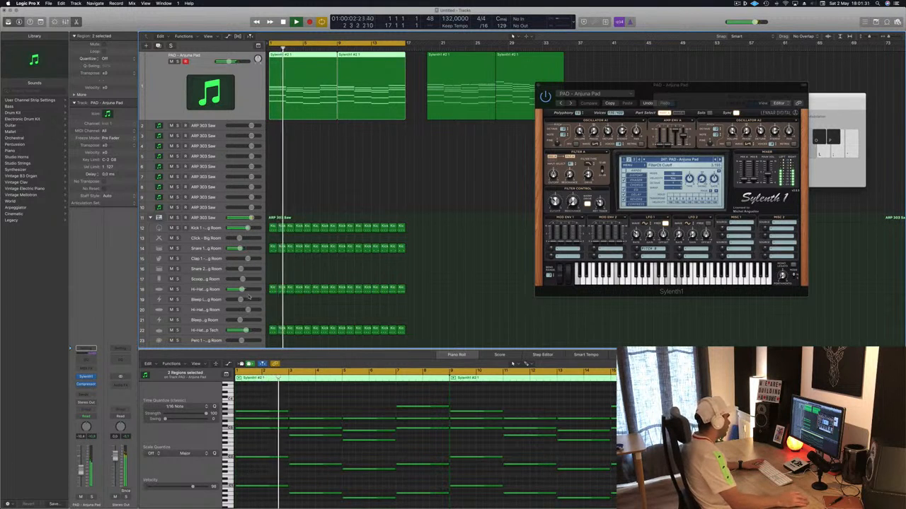
pyautogui.moveTo(241, 289); pyautogui.dragTo(235, 290)
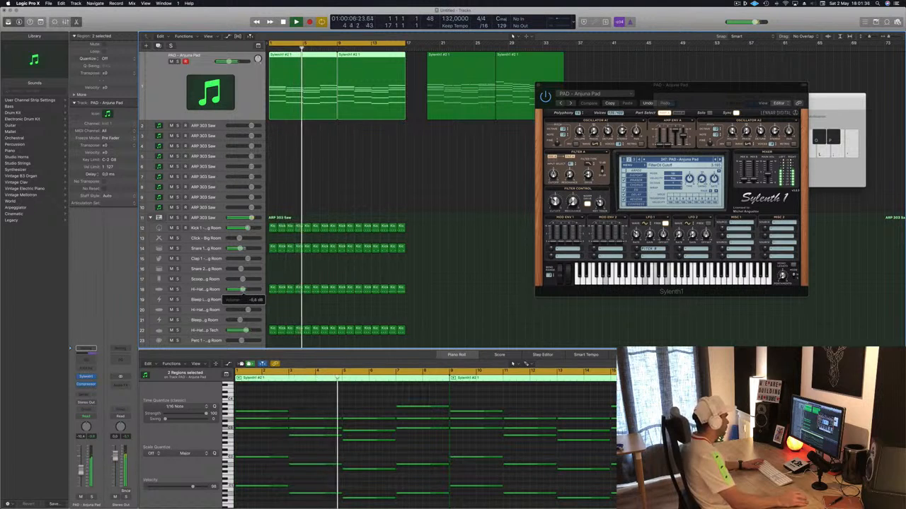
pyautogui.moveTo(245, 331); pyautogui.dragTo(240, 331)
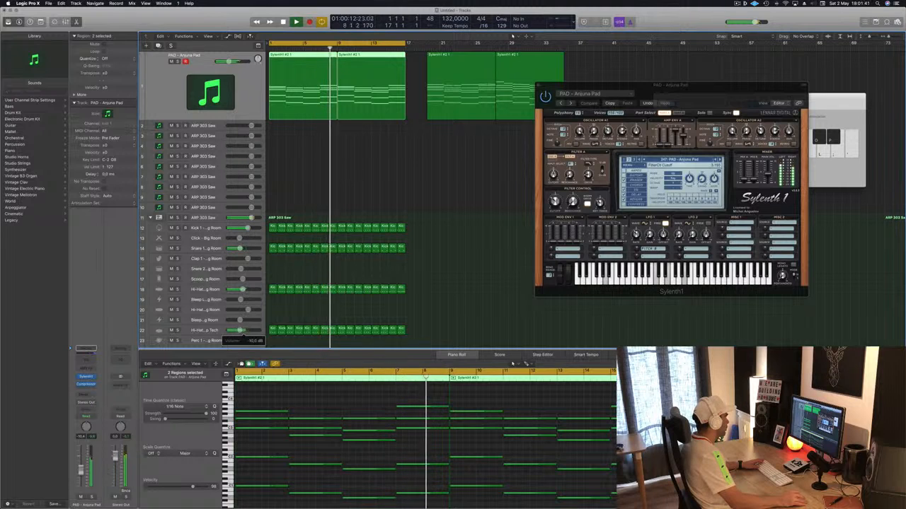
pyautogui.moveTo(243, 290)
pyautogui.mouseDown()
pyautogui.moveTo(253, 290)
pyautogui.moveTo(244, 290)
pyautogui.mouseUp()
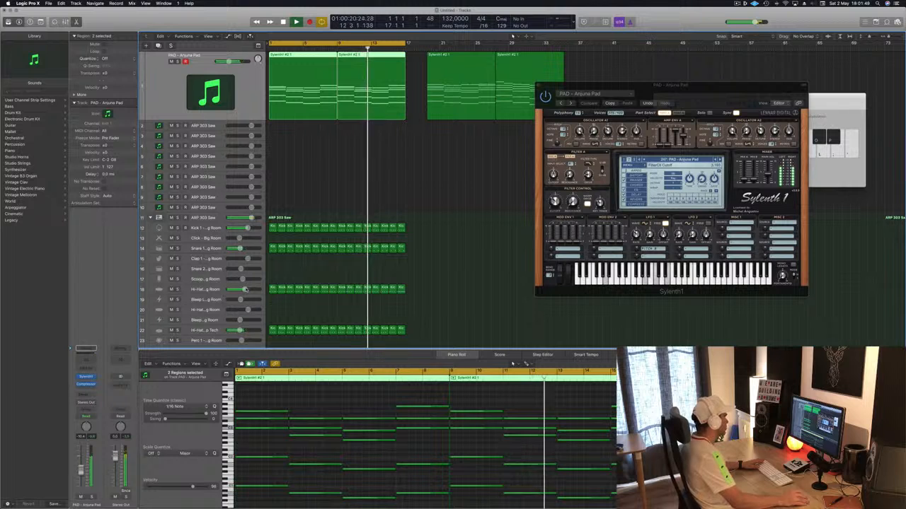
# Step: Move the first pad region down to the first ARP 303 Saw track and copy the bar 9 pad region back to bar 1
pyautogui.click(340, 176)
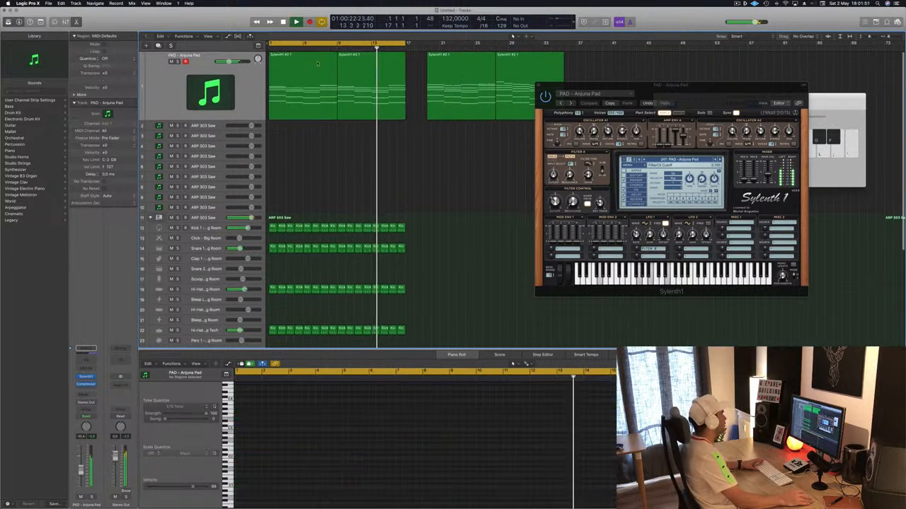
pyautogui.moveTo(300, 85); pyautogui.dragTo(303, 125)
pyautogui.click(219, 121)
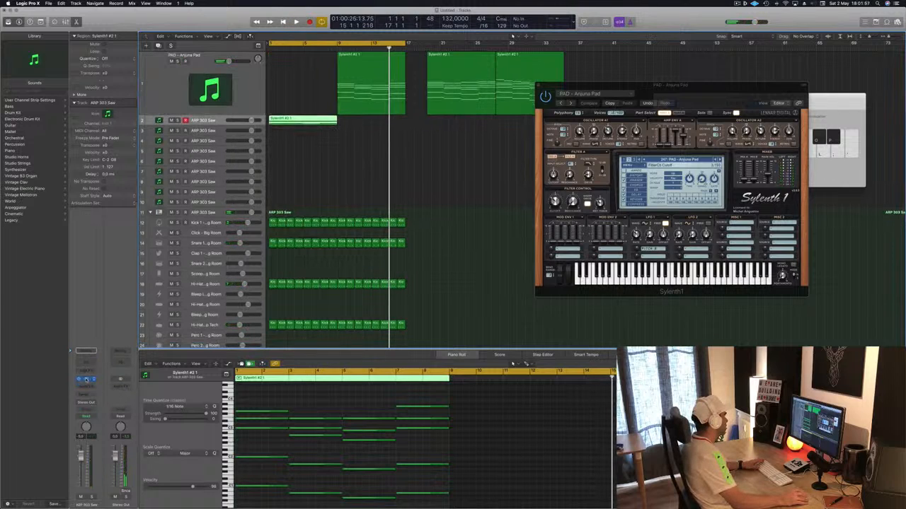
pyautogui.click(284, 97)
pyautogui.moveTo(351, 70); pyautogui.dragTo(283, 68)
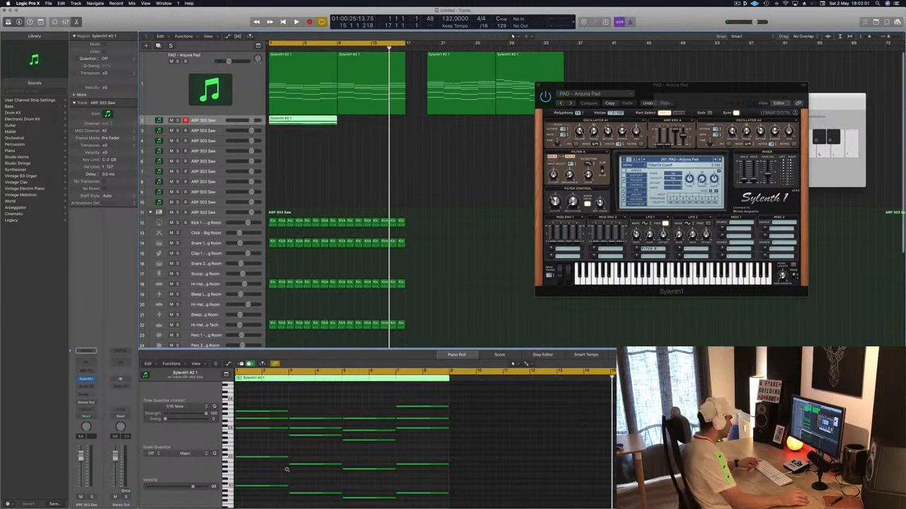
# Step: Delete the upper chord notes from the ARP 303 Saw region, keeping only its two lowest rows of notes
pyautogui.hscroll(-2, 269, 404)
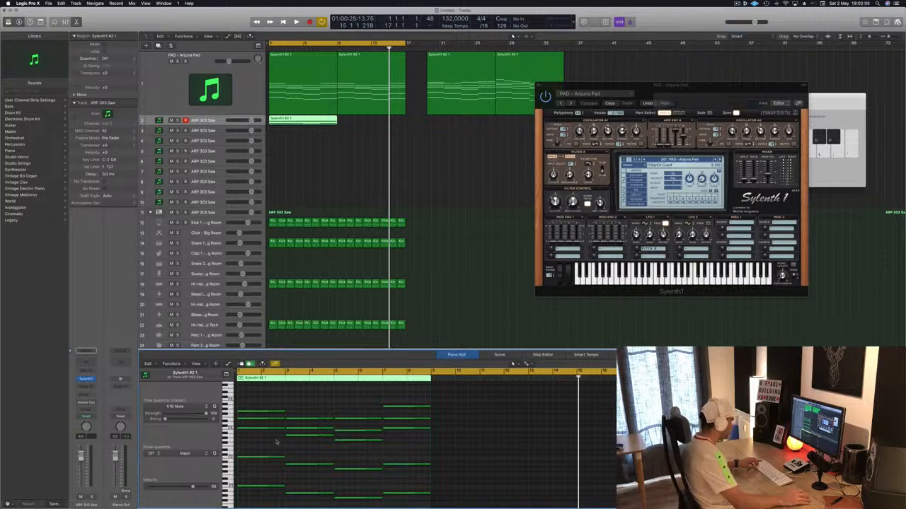
pyautogui.moveTo(275, 397); pyautogui.dragTo(430, 457)
pyautogui.press('Delete')
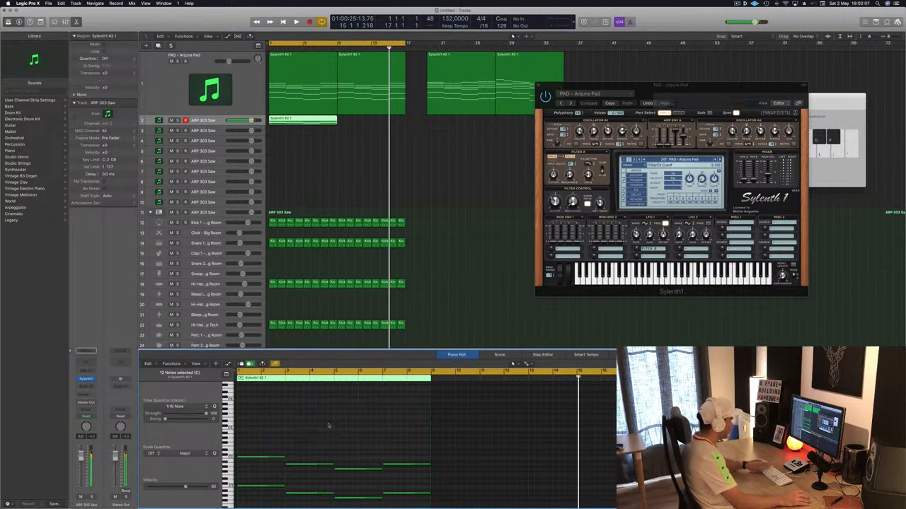
pyautogui.moveTo(271, 447); pyautogui.dragTo(406, 488)
pyautogui.press('Delete')
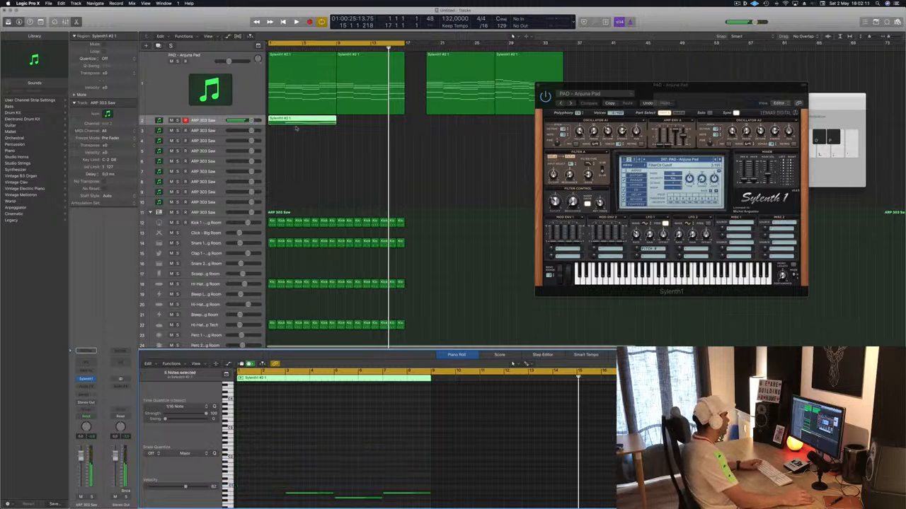
pyautogui.press('super+z')
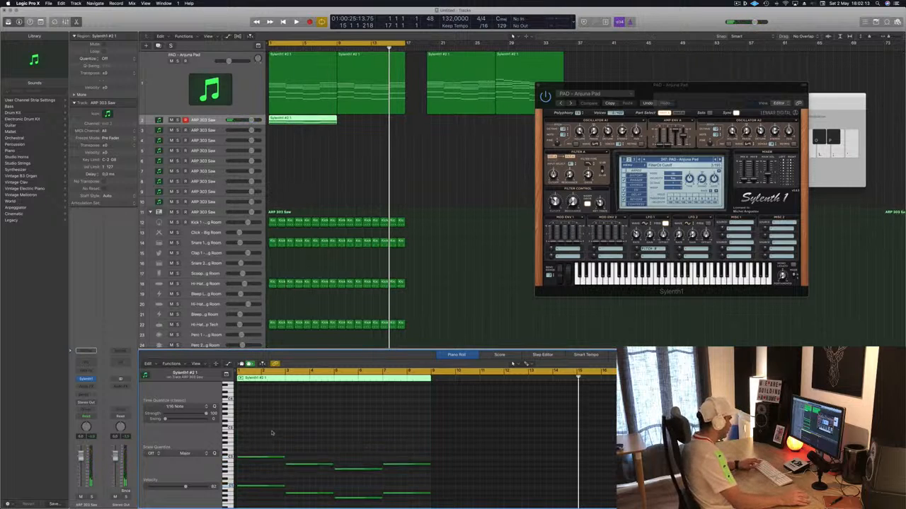
# Step: Delete the upper of the two remaining note rows, keeping only the lowest bass note of each chord
pyautogui.moveTo(272, 432); pyautogui.dragTo(414, 480)
pyautogui.press('Delete')
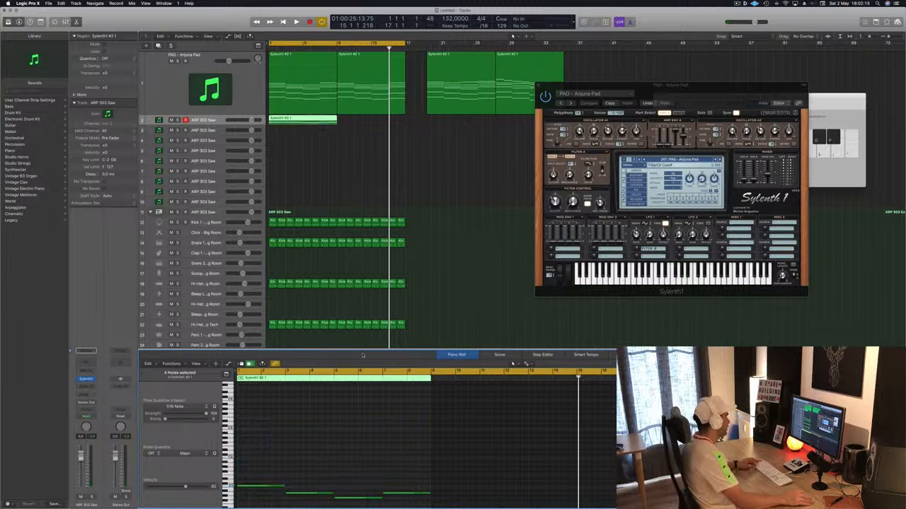
# Step: Shorten the four bass notes to about one beat and copy them into the same rhythm across each two-bar chord
pyautogui.scroll(1, 306, 328)
pyautogui.scroll(-3, 290, 444)
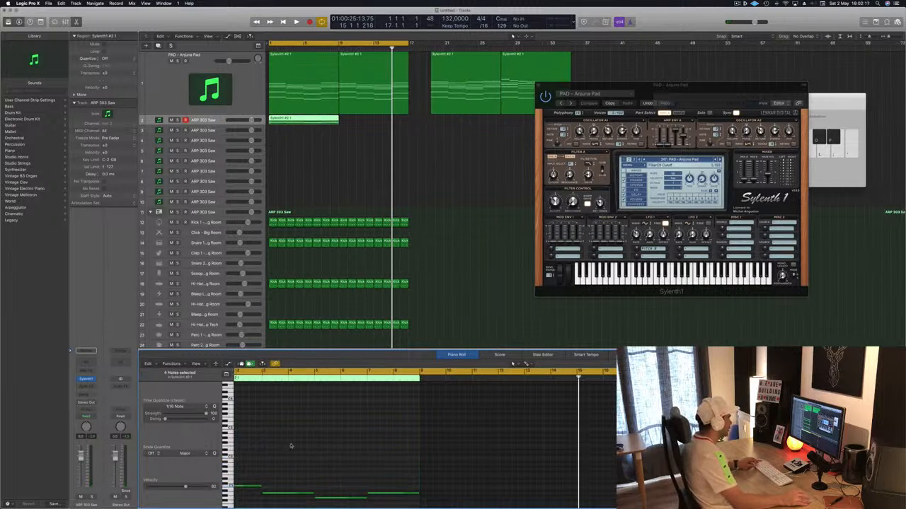
pyautogui.scroll(3, 290, 446)
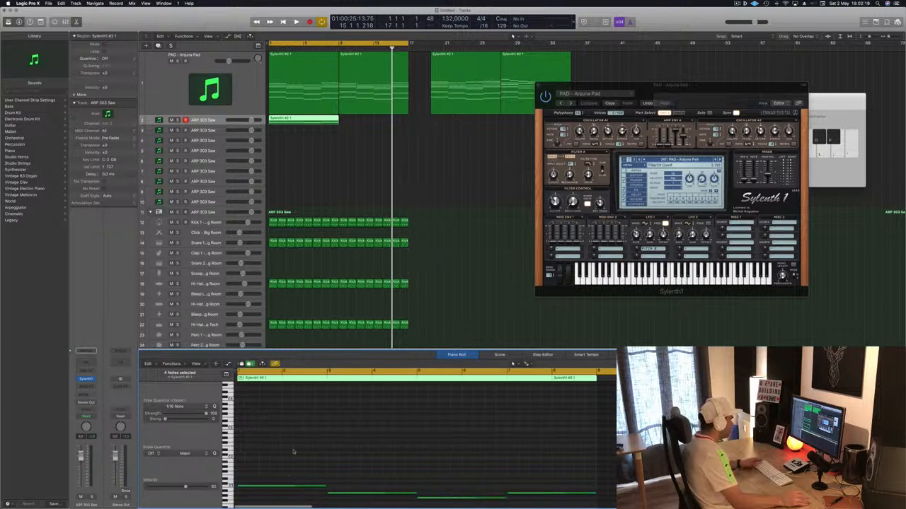
pyautogui.scroll(-3, 293, 471)
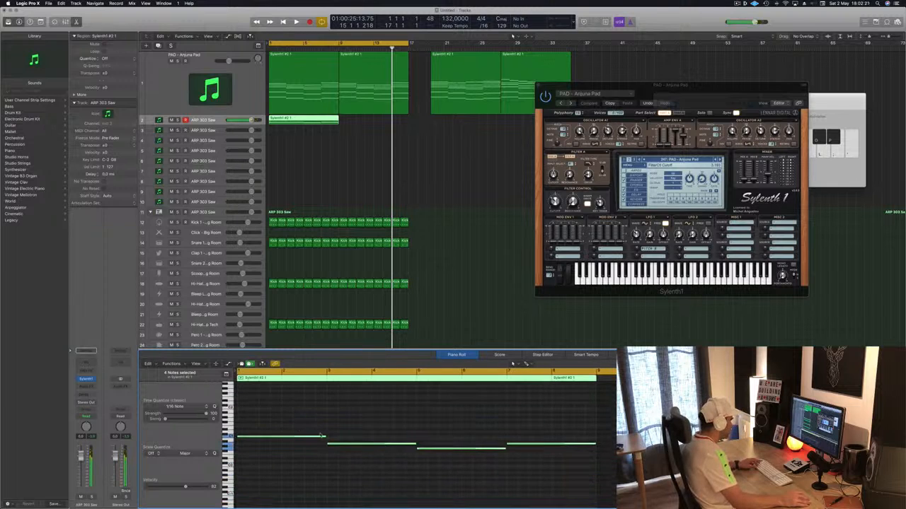
pyautogui.moveTo(325, 436); pyautogui.dragTo(242, 438)
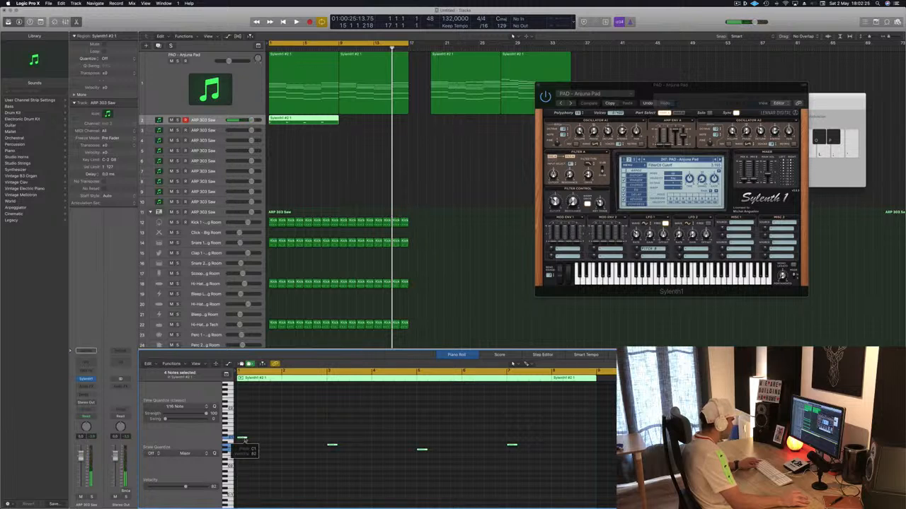
pyautogui.moveTo(242, 439); pyautogui.dragTo(321, 440)
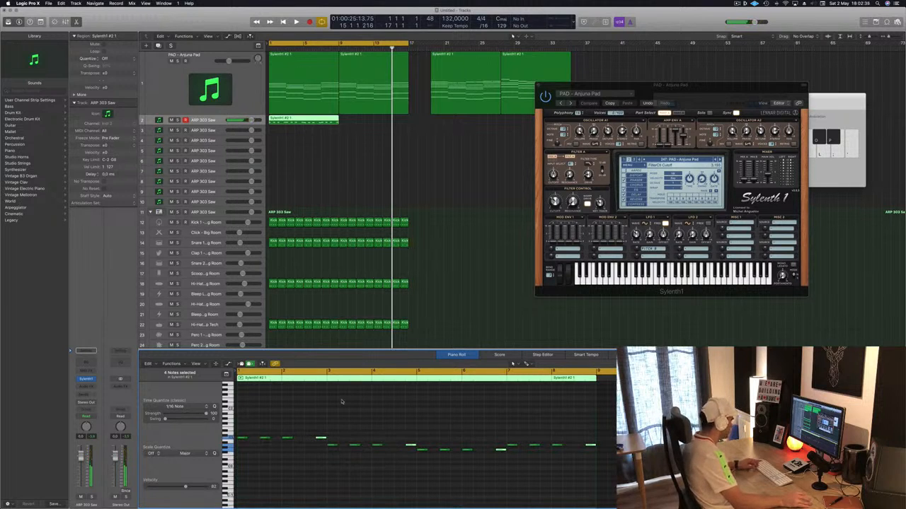
pyautogui.moveTo(299, 439); pyautogui.dragTo(321, 440)
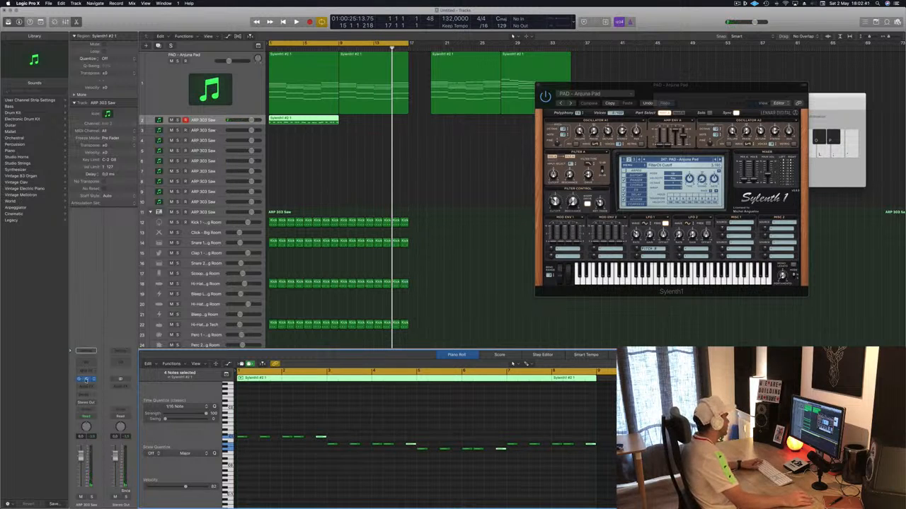
# Step: Open the ARP 303 Saw bass track's Sylenth1 instrument and copy its bass region to bar 9
pyautogui.click(86, 380)
pyautogui.moveTo(205, 24); pyautogui.dragTo(651, 176)
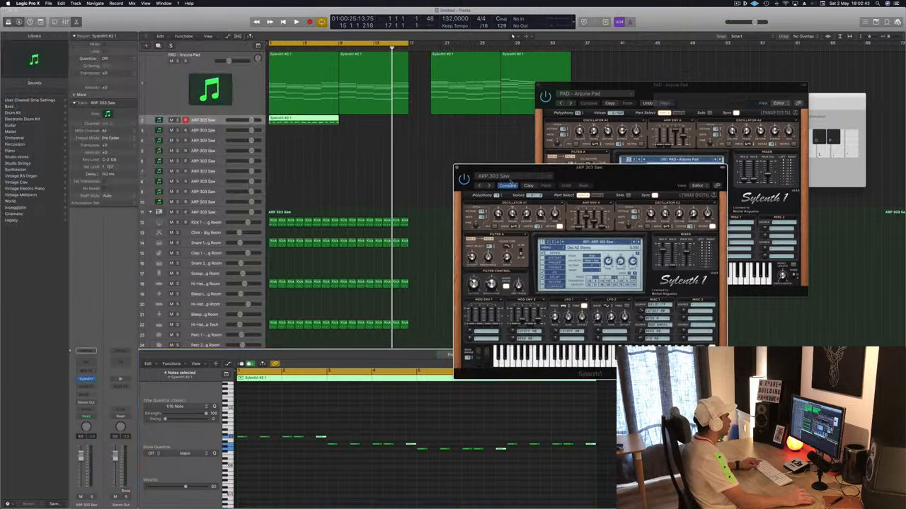
pyautogui.moveTo(314, 118); pyautogui.dragTo(385, 119)
pyautogui.moveTo(595, 177); pyautogui.dragTo(609, 147)
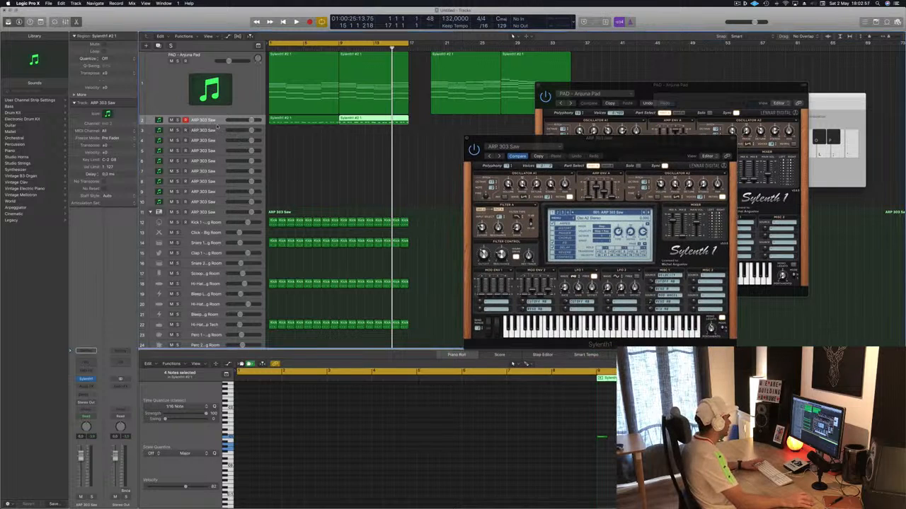
pyautogui.click(213, 121)
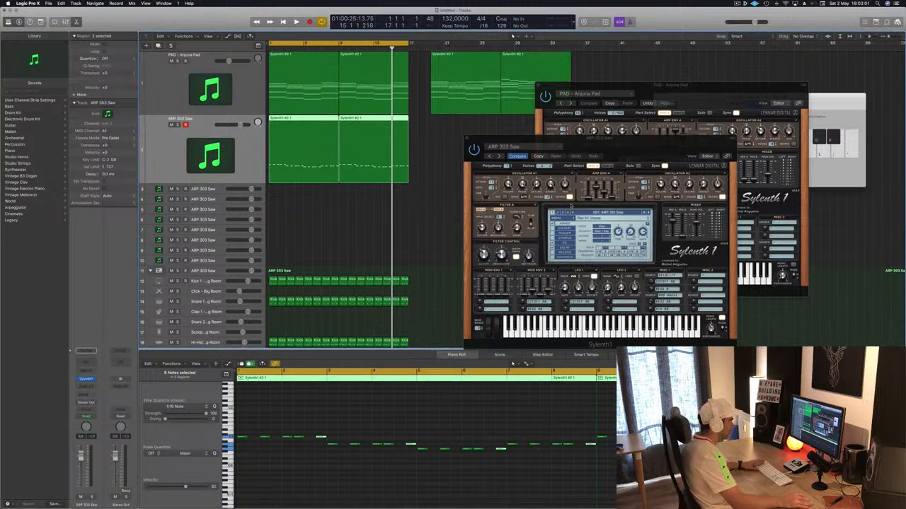
# Step: Load the BS Big Bass preset in the bass track's Sylenth1 and play the loop from the start
pyautogui.click(559, 213)
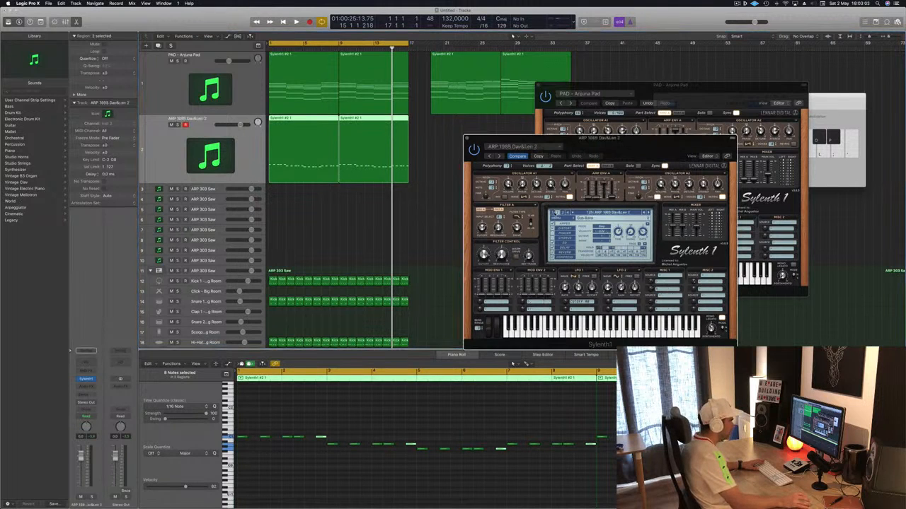
pyautogui.click(552, 212)
pyautogui.click(601, 212)
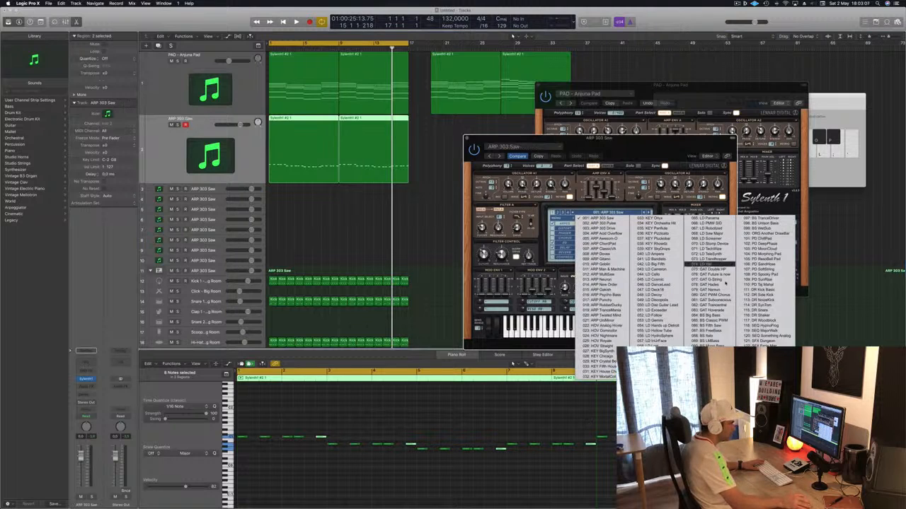
pyautogui.click(707, 321)
pyautogui.moveTo(602, 141); pyautogui.dragTo(651, 66)
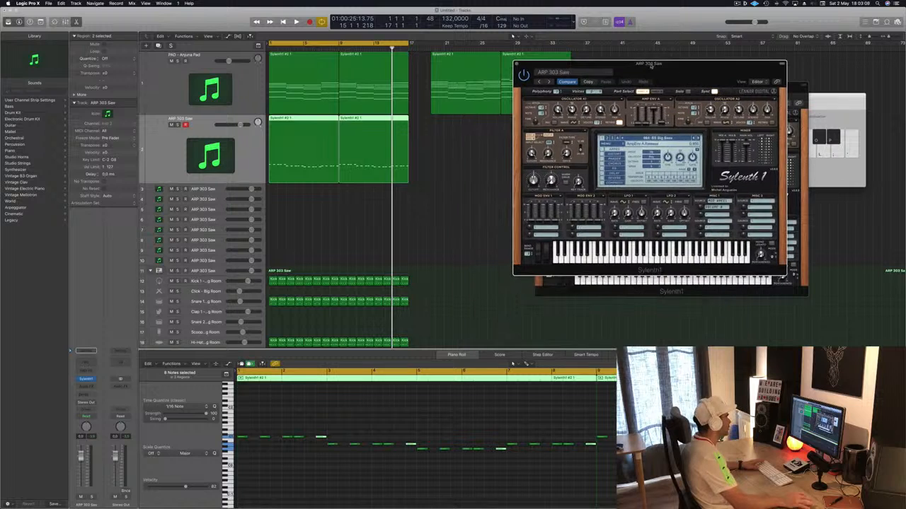
pyautogui.click(41, 430)
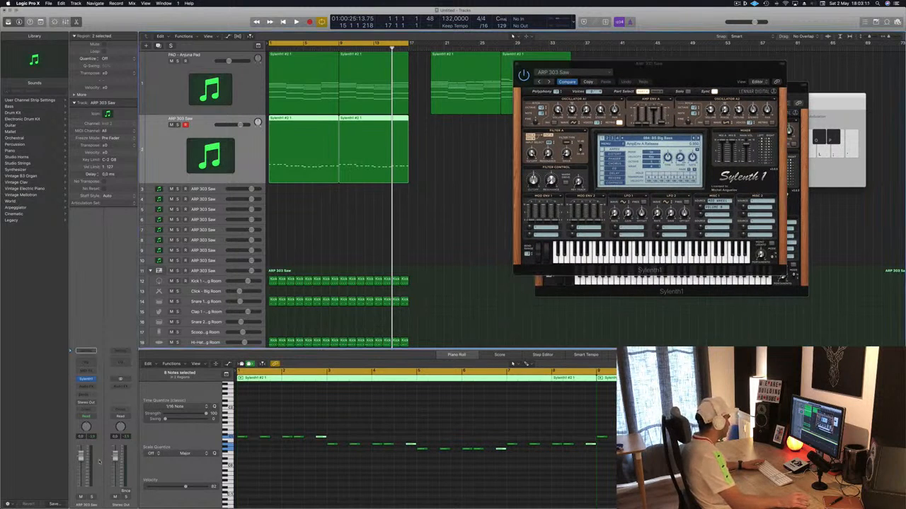
pyautogui.press('Return')
pyautogui.press('space')
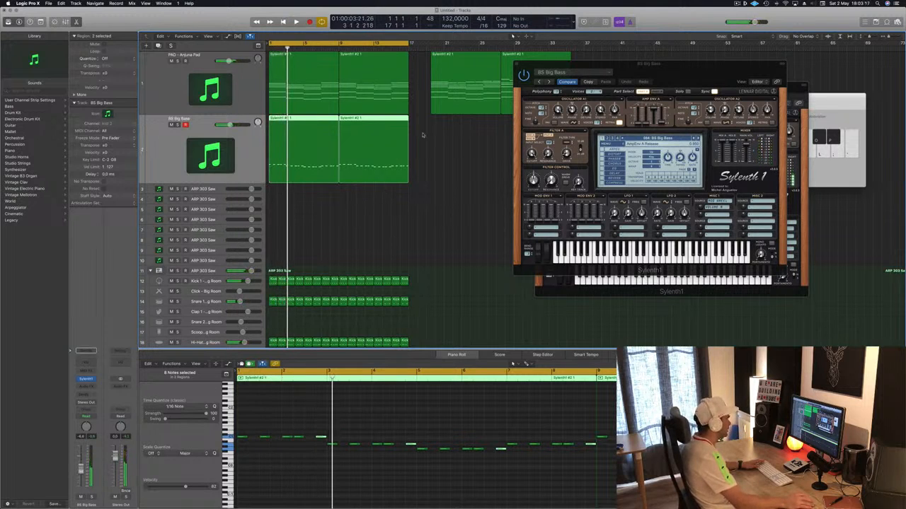
# Step: Transpose all notes in both bass regions up one octave and listen to the loop again
pyautogui.click(423, 417)
pyautogui.press('super+a')
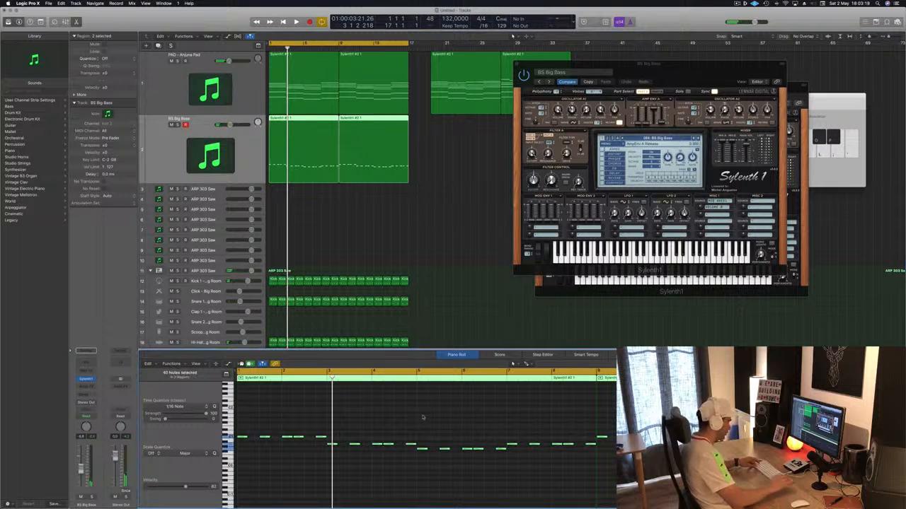
pyautogui.hotkey('alt', 'shift', 'Up')
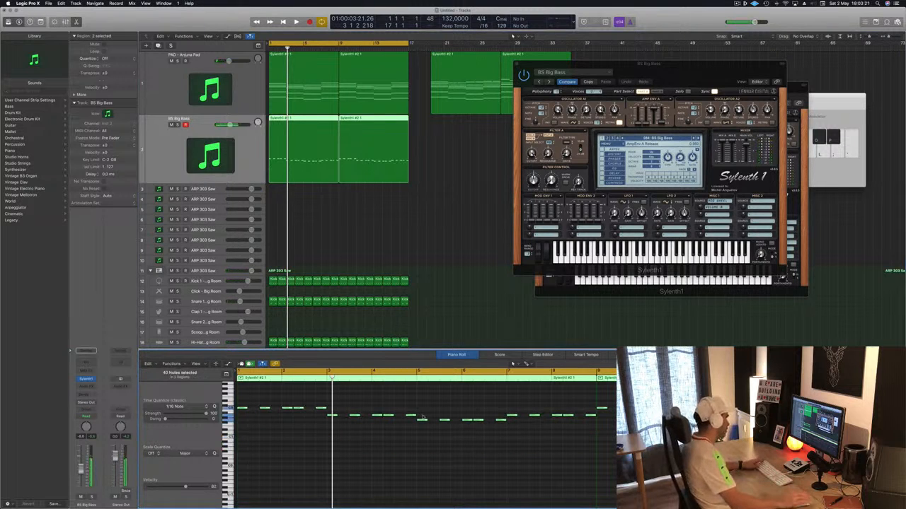
pyautogui.press('space')
pyautogui.moveTo(601, 63); pyautogui.dragTo(508, 116)
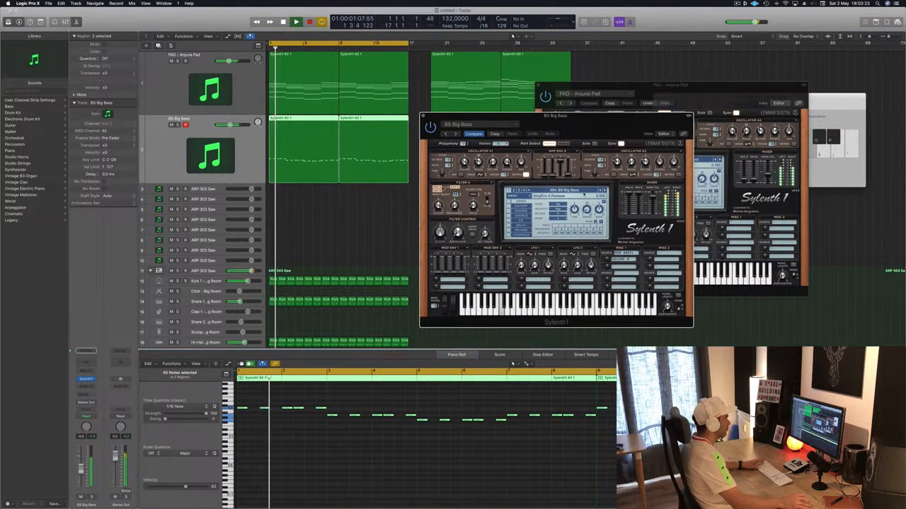
pyautogui.press('space')
pyautogui.press('space')
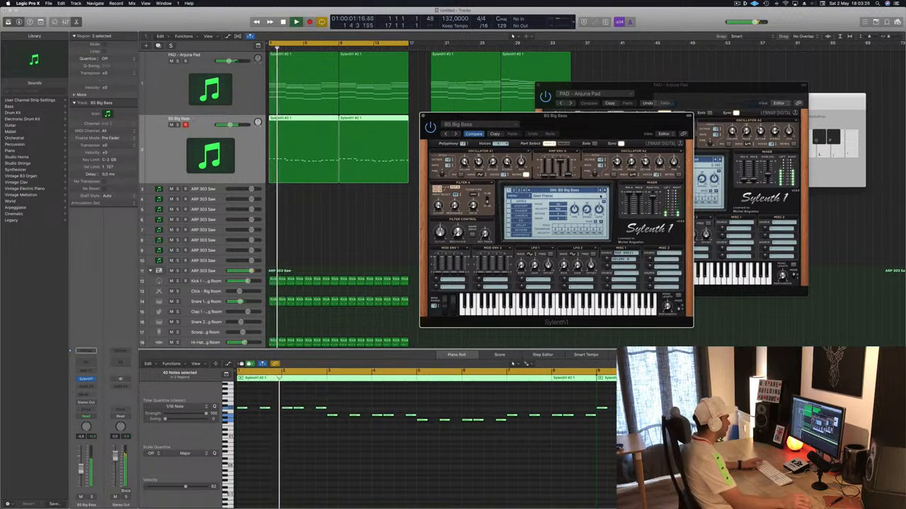
# Step: Shorten all the bass notes and copy them into the gaps between the existing notes for a denser rhythm, then play the loop
pyautogui.scroll(3, 319, 416)
pyautogui.press('space')
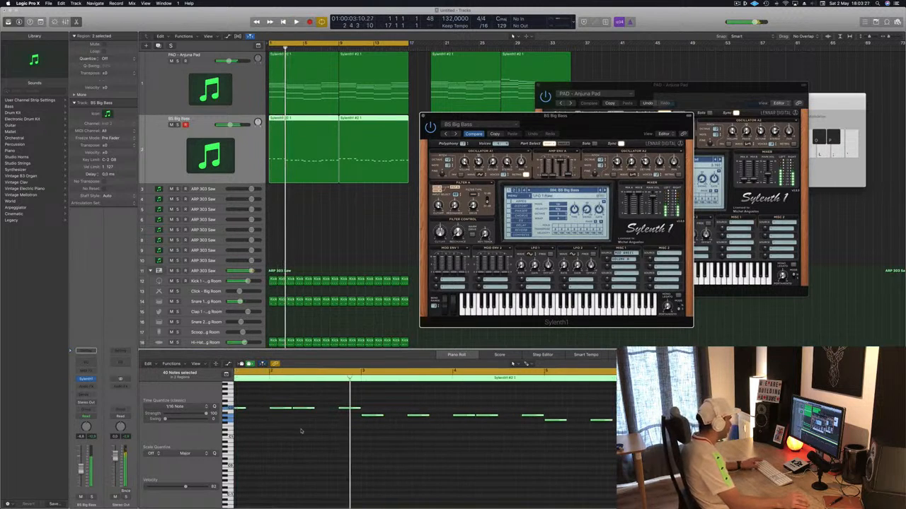
pyautogui.scroll(4, 301, 431)
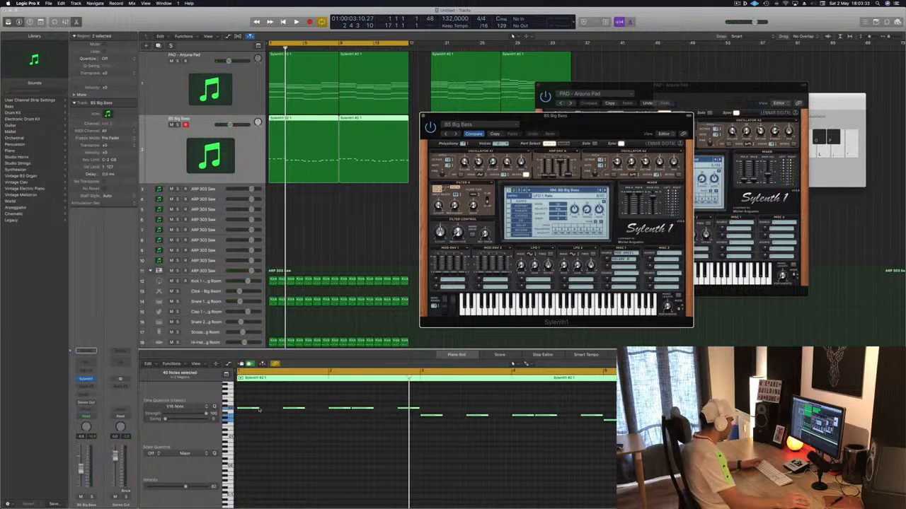
pyautogui.moveTo(259, 409); pyautogui.dragTo(277, 410)
pyautogui.press('space')
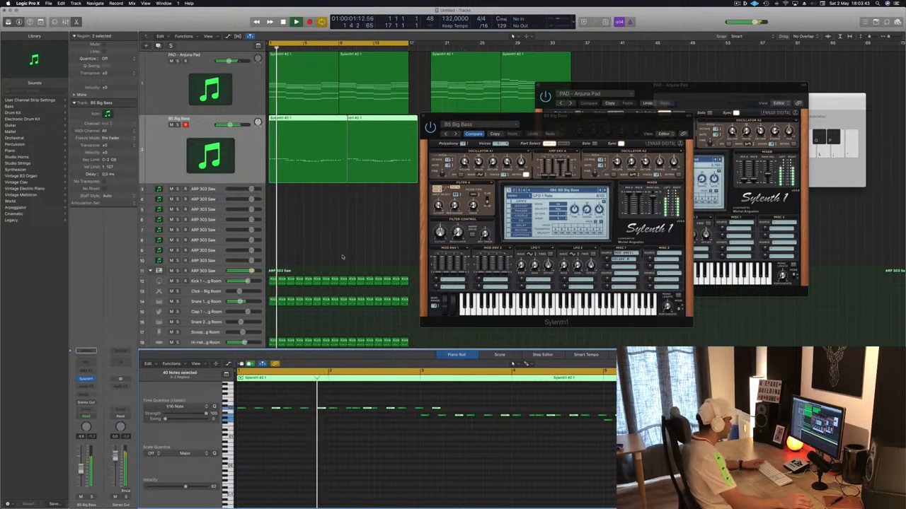
# Step: Audition the Sylenth1 bass presets from BS Classic PWM up to BS Italo while the loop plays
pyautogui.press('space')
pyautogui.press('space')
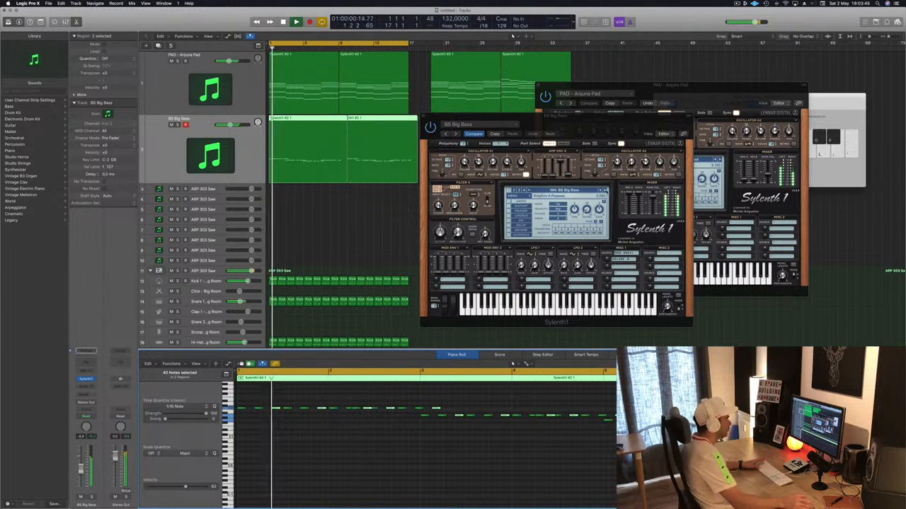
pyautogui.click(605, 190)
pyautogui.click(605, 189)
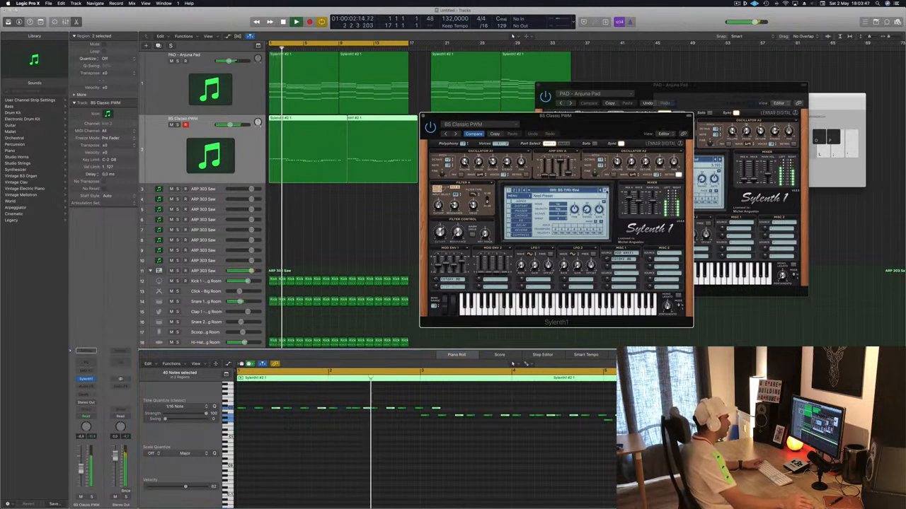
pyautogui.click(604, 190)
pyautogui.click(605, 190)
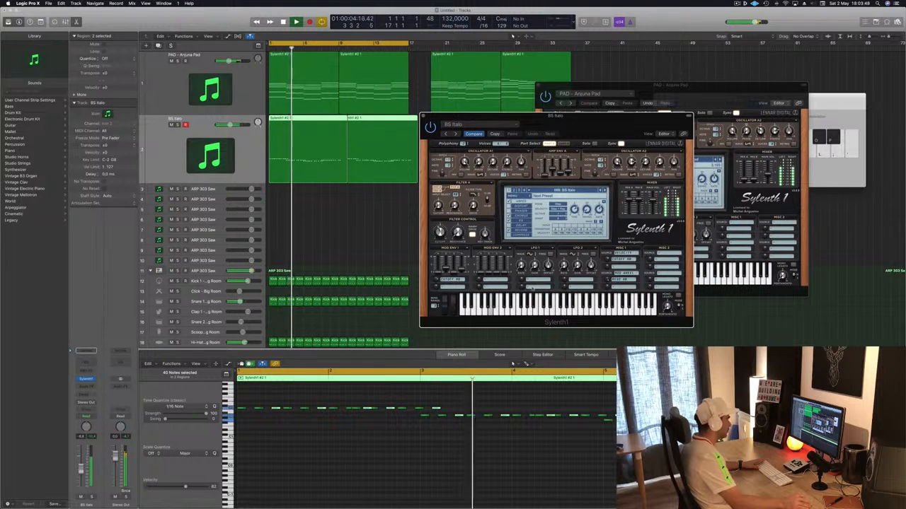
# Step: Delete the first chord's bass notes that overlap the second chord and those filling bar 2
pyautogui.moveTo(450, 401); pyautogui.dragTo(419, 412)
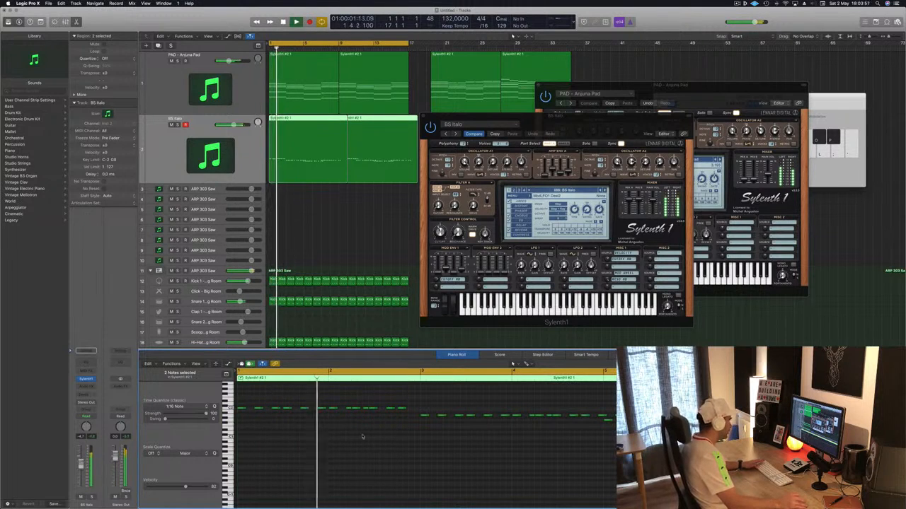
pyautogui.moveTo(415, 405); pyautogui.dragTo(332, 416)
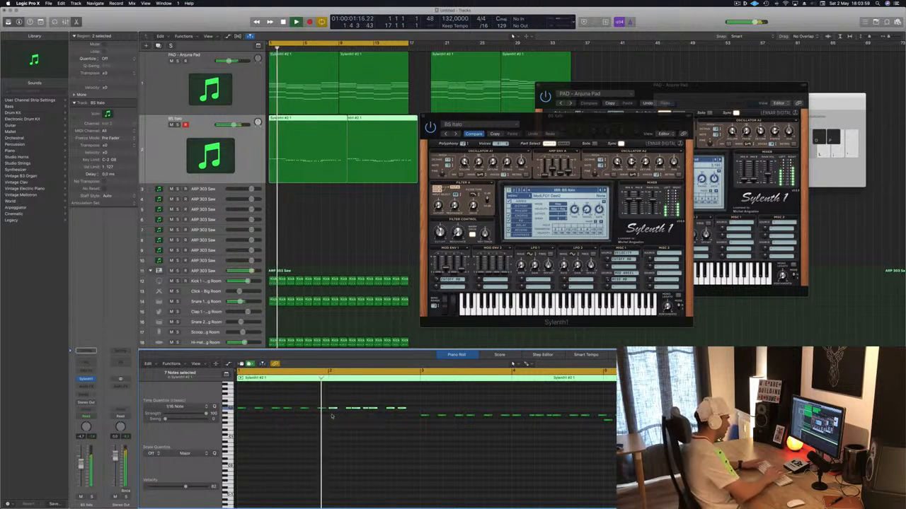
pyautogui.press('Delete')
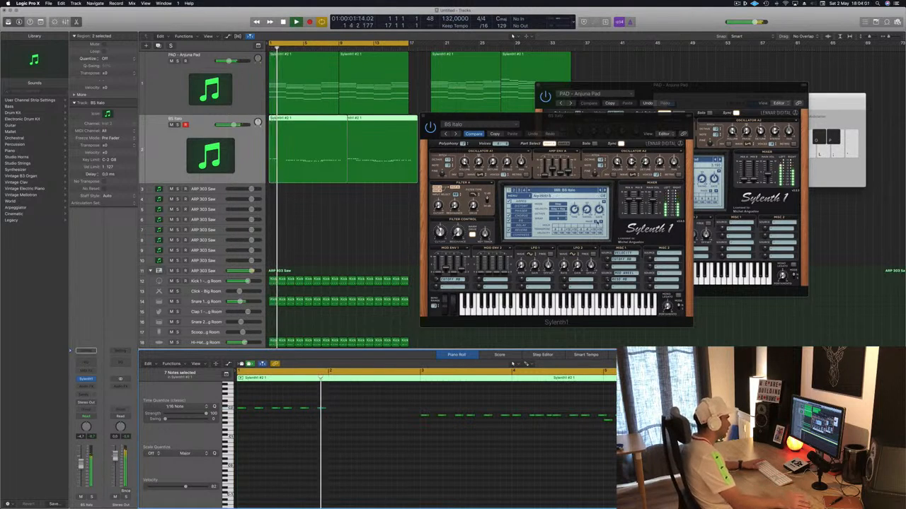
# Step: Audition further Sylenth1 presets from BS LMBass through BS TranceBass to PD Morphing Pad against the loop
pyautogui.click(605, 190)
pyautogui.click(606, 190)
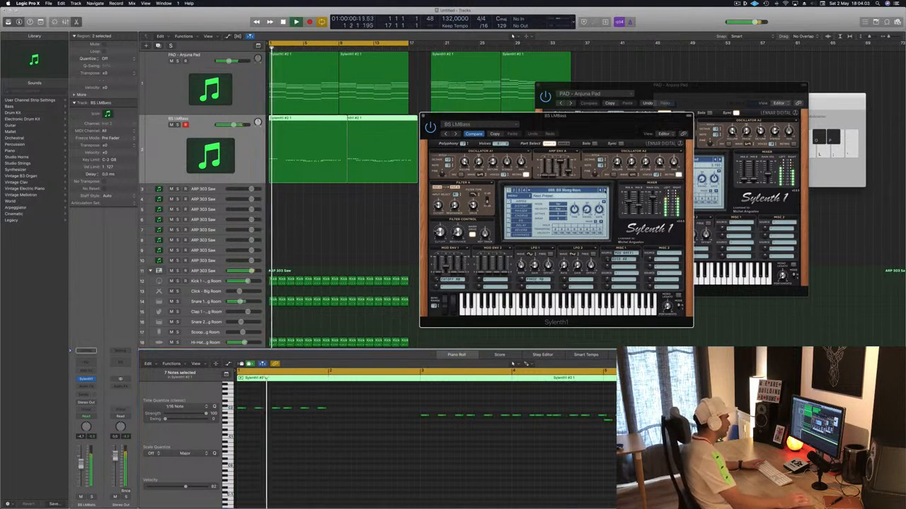
pyautogui.click(605, 191)
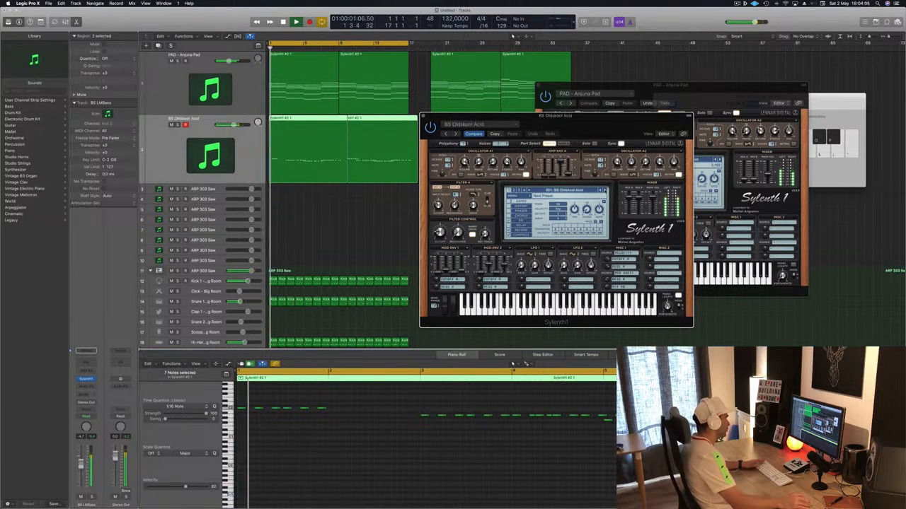
pyautogui.click(605, 190)
pyautogui.click(606, 190)
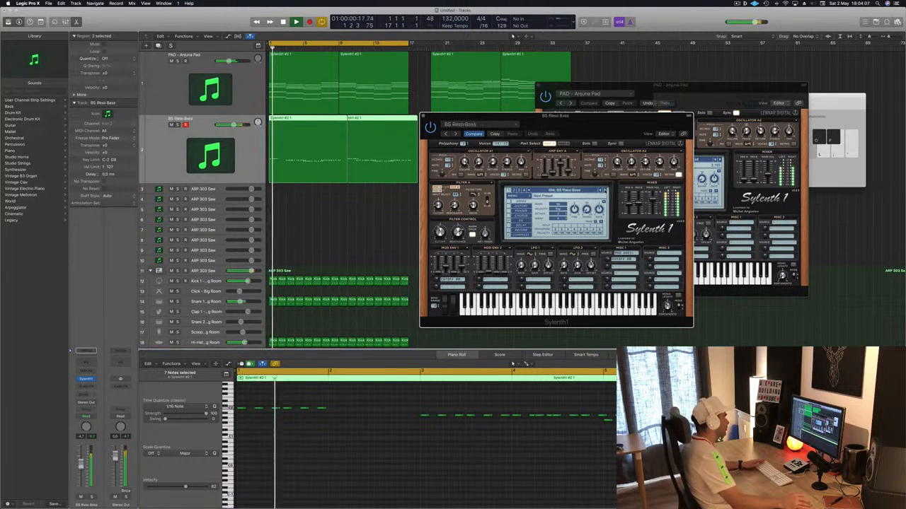
pyautogui.click(606, 190)
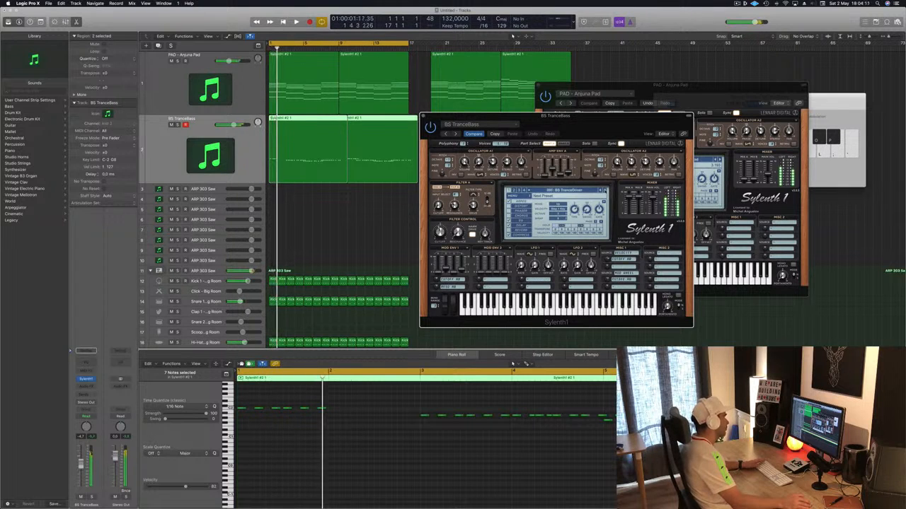
pyautogui.click(605, 190)
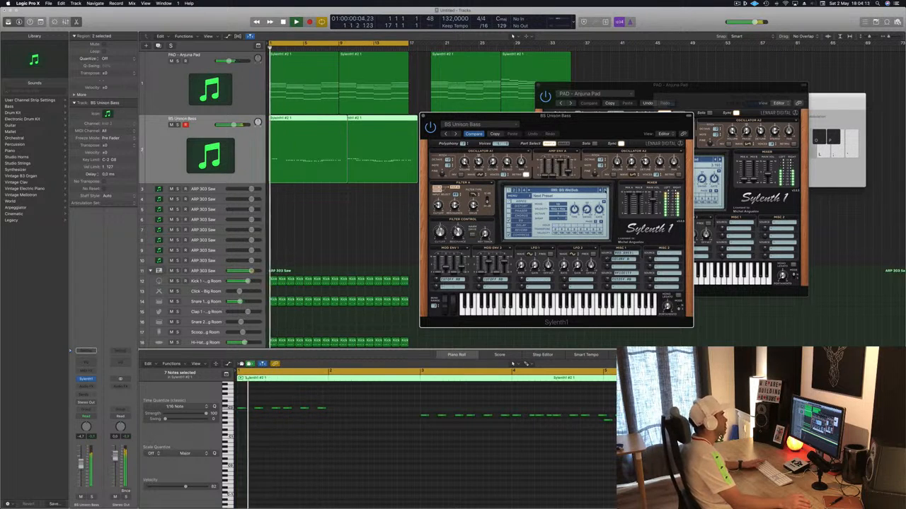
pyautogui.click(606, 191)
pyautogui.click(606, 190)
pyautogui.press('space')
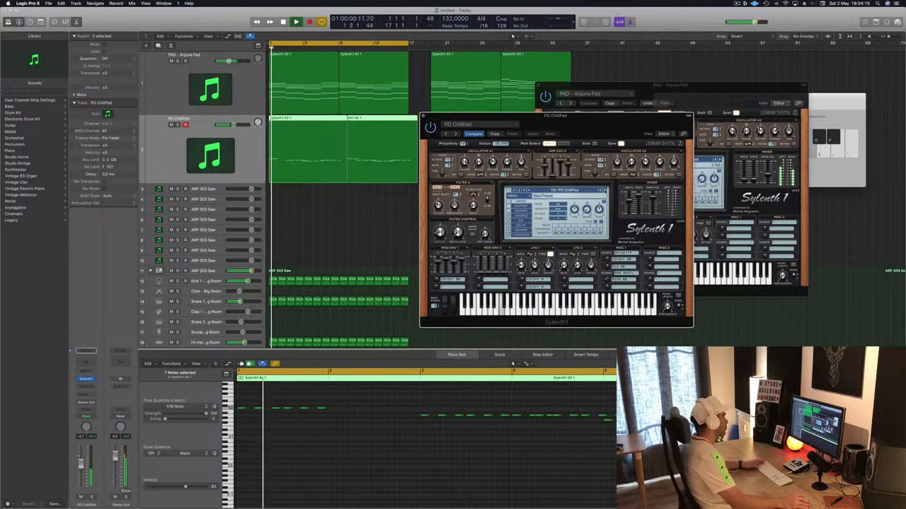
pyautogui.click(605, 190)
pyautogui.click(605, 191)
pyautogui.click(605, 190)
pyautogui.press('space')
pyautogui.press('space')
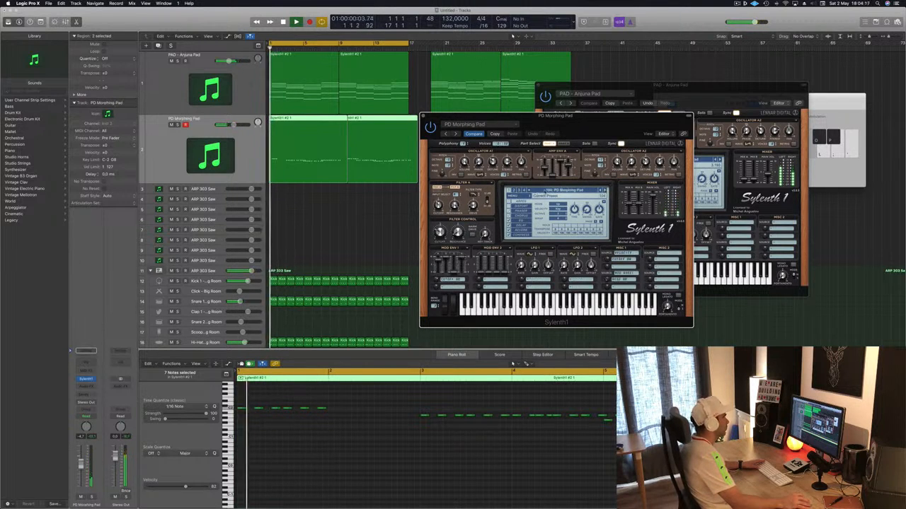
# Step: Switch Sylenth1 to its second preset bank, load BS Bad Company and advance to the BS Books preset
pyautogui.click(530, 190)
pyautogui.click(513, 190)
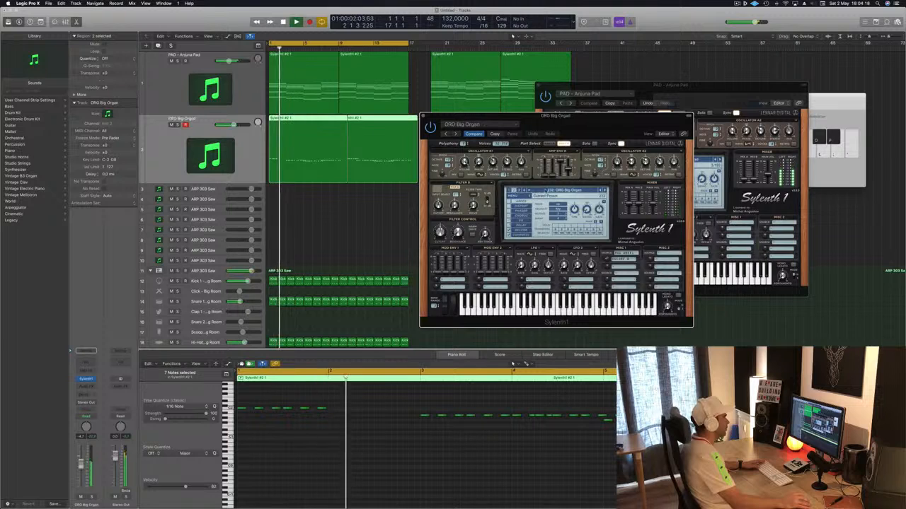
pyautogui.click(530, 192)
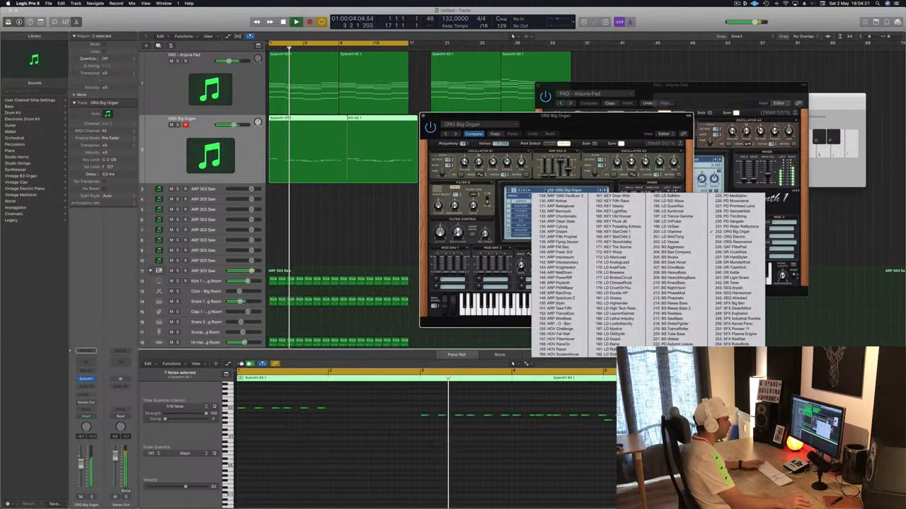
pyautogui.click(668, 247)
pyautogui.press('space')
pyautogui.click(605, 191)
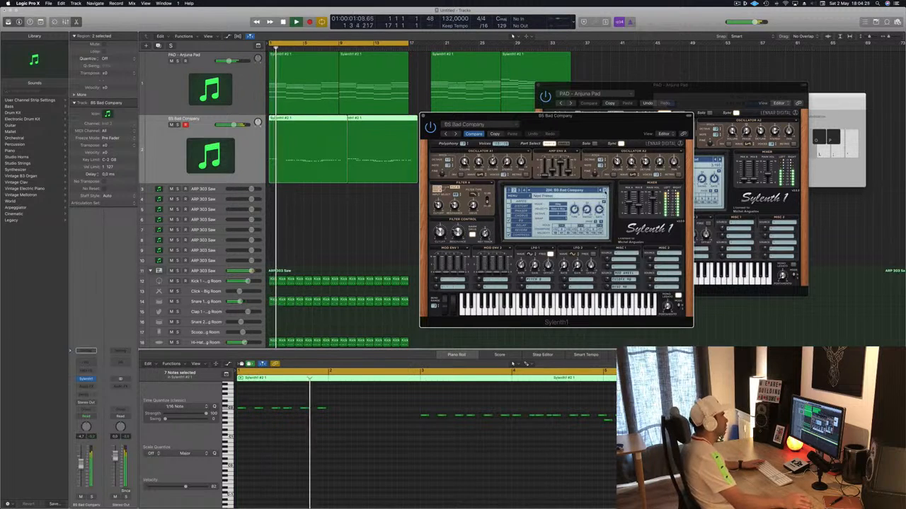
pyautogui.click(605, 190)
pyautogui.press('space')
pyautogui.press('space')
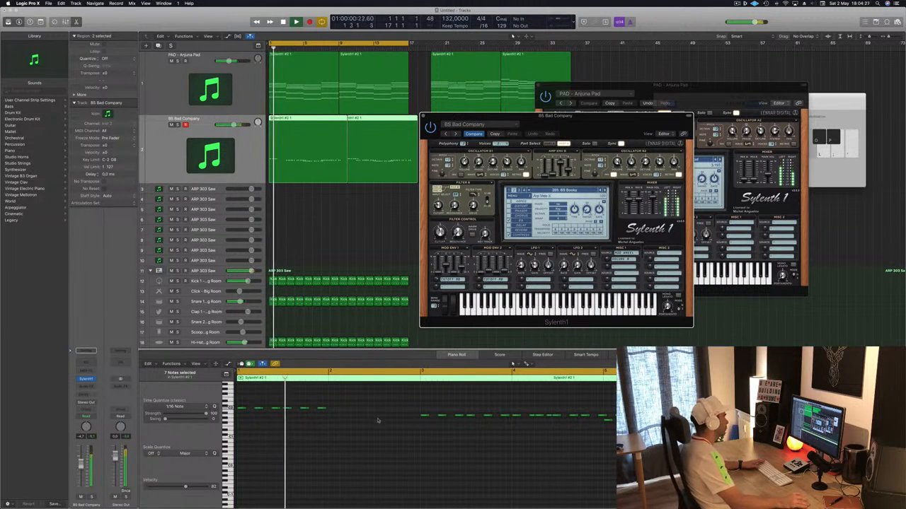
# Step: Copy the bar 1 bass rhythm into bar 2 and repeat the bar 3 notes in bar 4
pyautogui.moveTo(384, 418); pyautogui.dragTo(331, 412)
pyautogui.press('space')
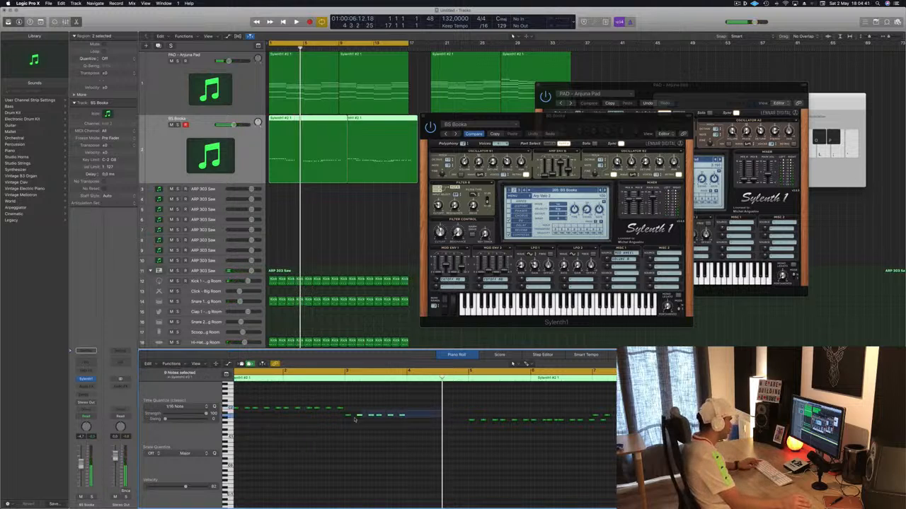
pyautogui.moveTo(374, 417); pyautogui.dragTo(437, 417)
pyautogui.press('space')
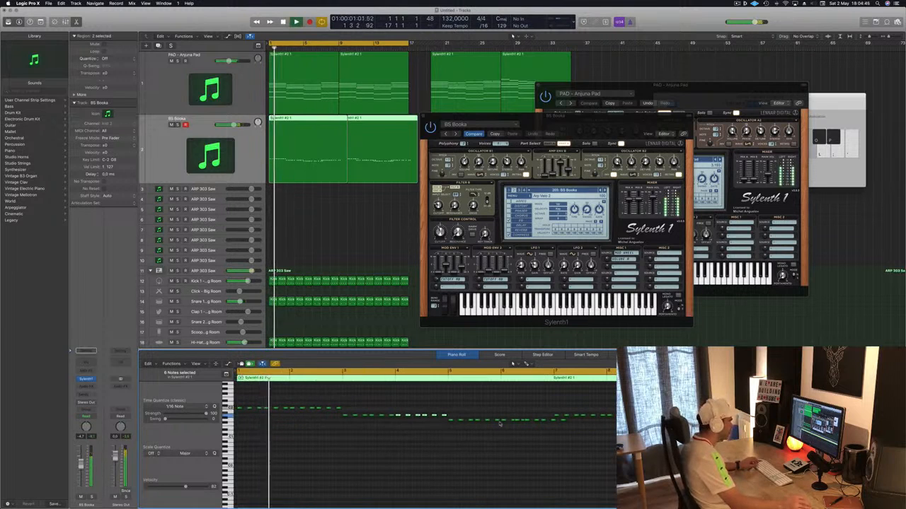
# Step: Replace the third chord's bass notes in bar 6 with a copy of its bar 5 rhythm
pyautogui.moveTo(501, 415); pyautogui.dragTo(565, 438)
pyautogui.press('Delete')
pyautogui.moveTo(511, 414)
pyautogui.mouseDown()
pyautogui.moveTo(450, 425)
pyautogui.moveTo(508, 423)
pyautogui.mouseUp()
pyautogui.press('super+Left')
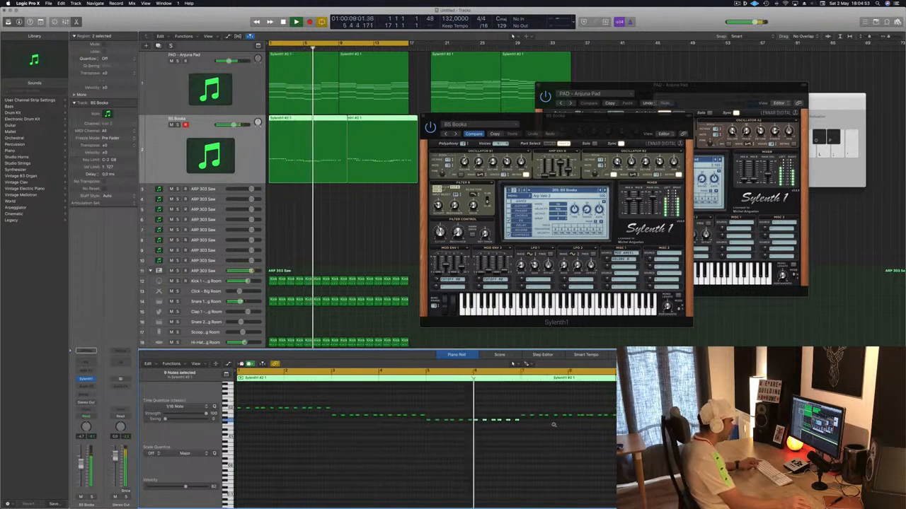
# Step: Replace the fourth chord's bass notes in bar 8 with a copy of its bar 7 rhythm and play the loop
pyautogui.click(578, 417)
pyautogui.moveTo(566, 425)
pyautogui.mouseDown()
pyautogui.moveTo(623, 411)
pyautogui.moveTo(520, 418)
pyautogui.moveTo(568, 420)
pyautogui.mouseUp()
pyautogui.press('BackSpace')
pyautogui.press('space')
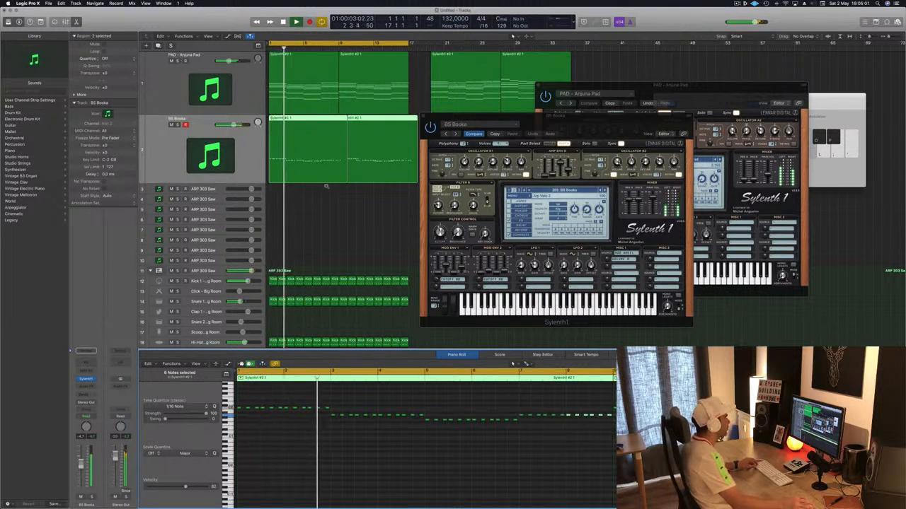
# Step: Delete the leftover bass regions beyond the eighth bar and copy the trimmed eight-bar bass region to bar 9
pyautogui.scroll(-3, 324, 208)
pyautogui.scroll(-3, 541, 502)
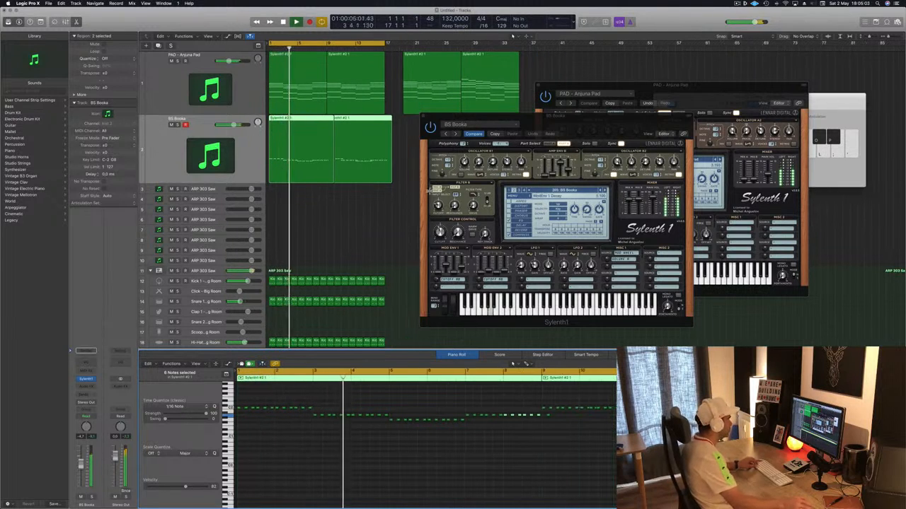
pyautogui.click(326, 120)
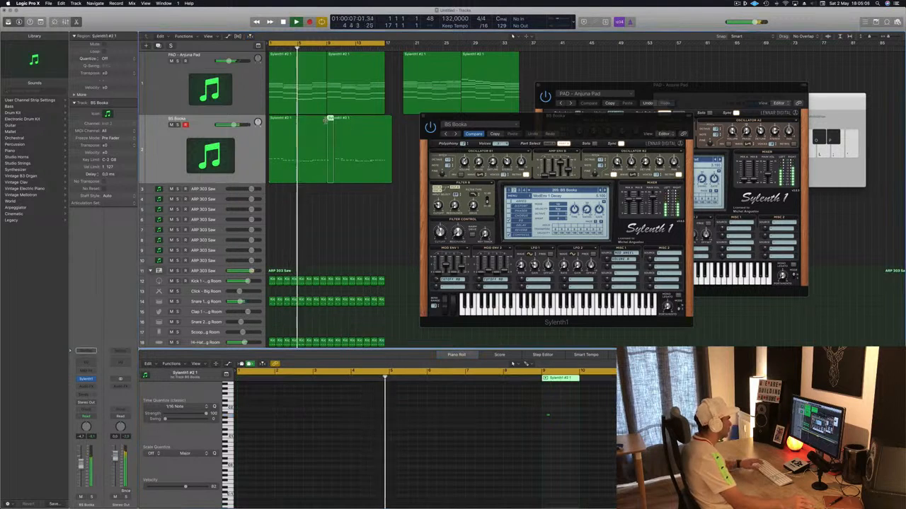
pyautogui.press('Delete')
pyautogui.click(303, 128)
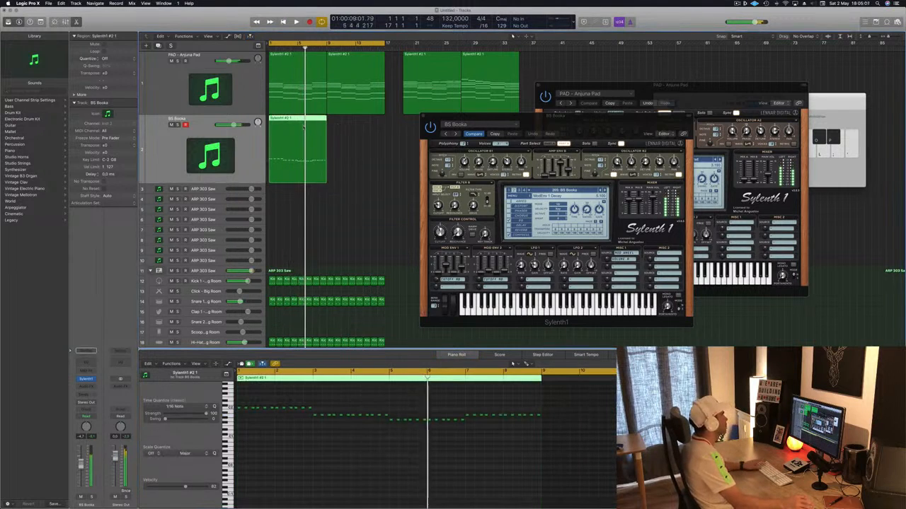
pyautogui.moveTo(294, 119); pyautogui.dragTo(352, 123)
pyautogui.click(302, 176)
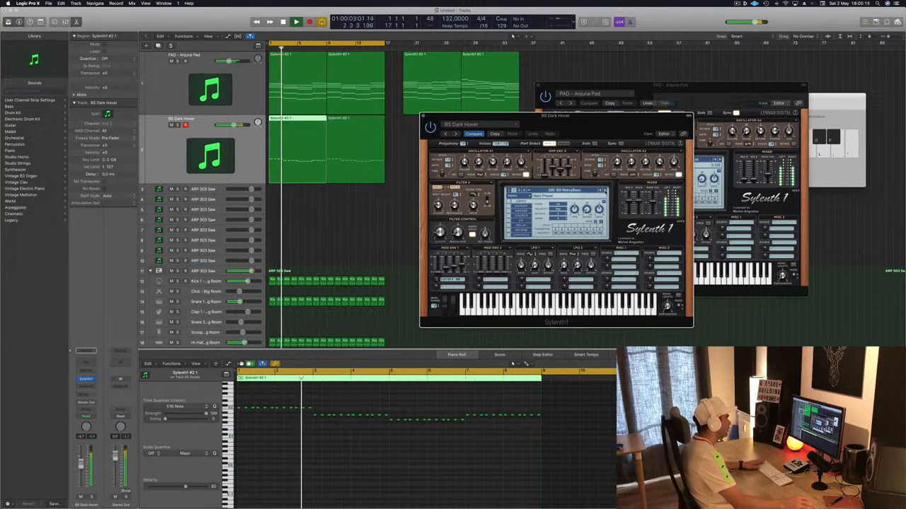
# Step: Load the BS HeavyBass preset on the bass track and insert a Compressor with its side chain set to Bus 6
pyautogui.moveTo(601, 128); pyautogui.dragTo(614, 156)
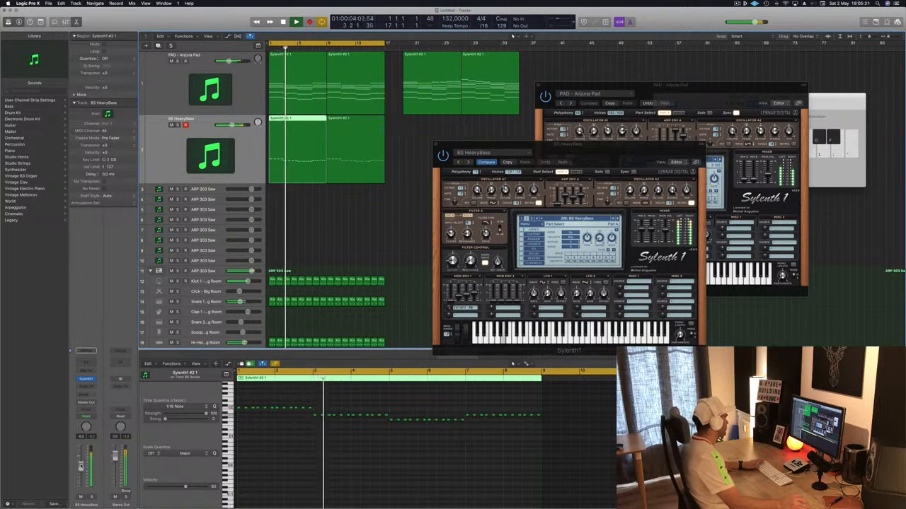
pyautogui.click(90, 387)
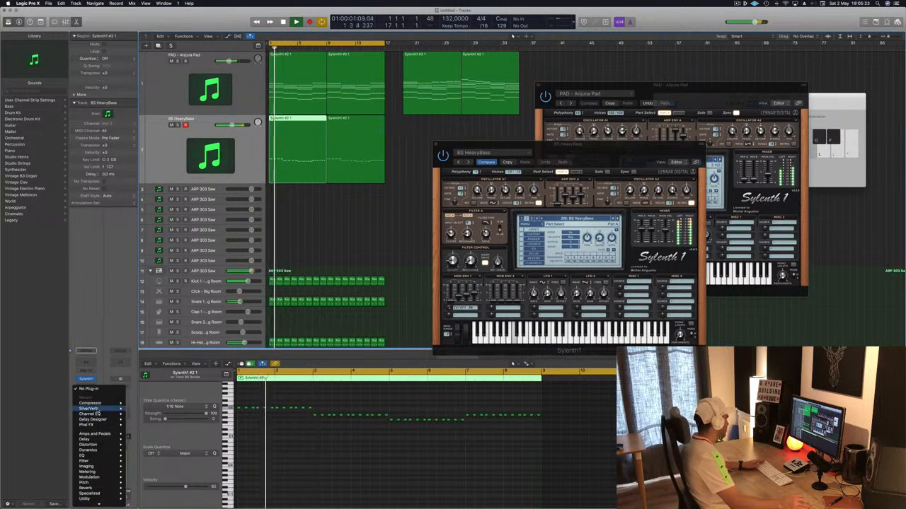
pyautogui.click(139, 404)
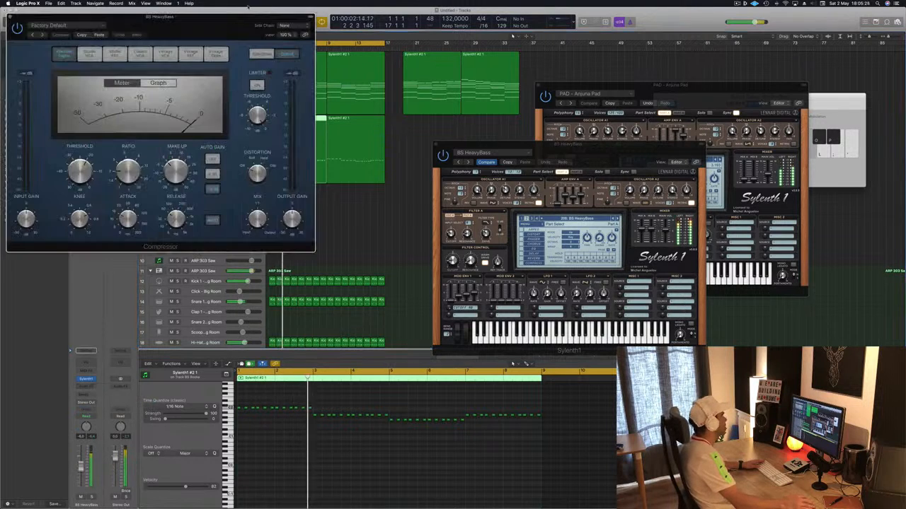
pyautogui.moveTo(234, 19); pyautogui.dragTo(509, 118)
pyautogui.click(554, 120)
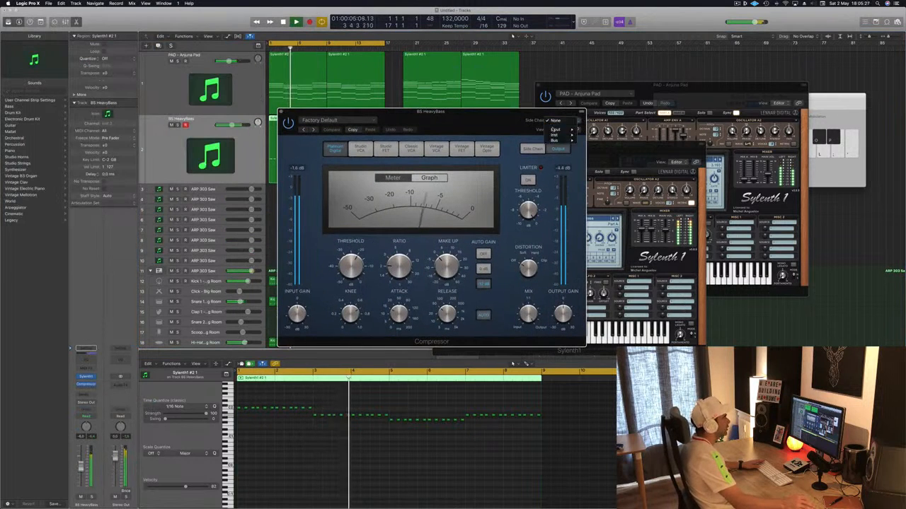
pyautogui.moveTo(554, 140)
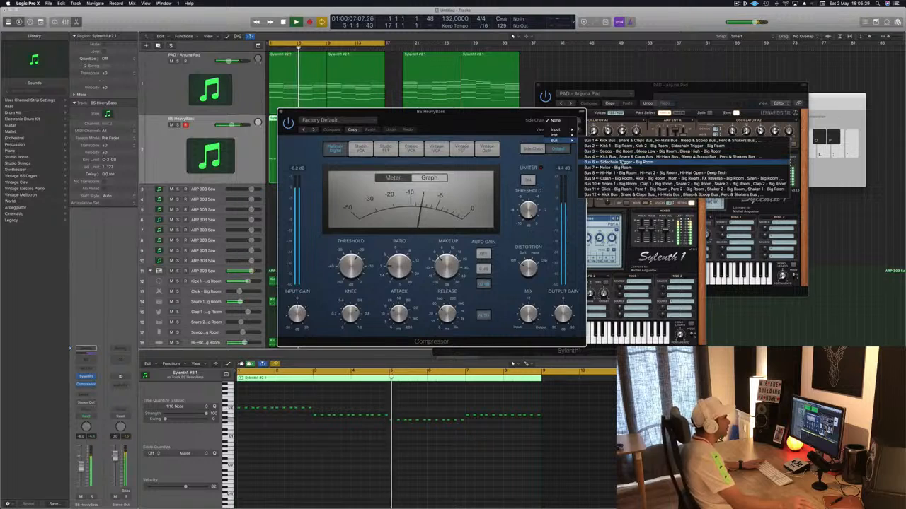
pyautogui.click(602, 175)
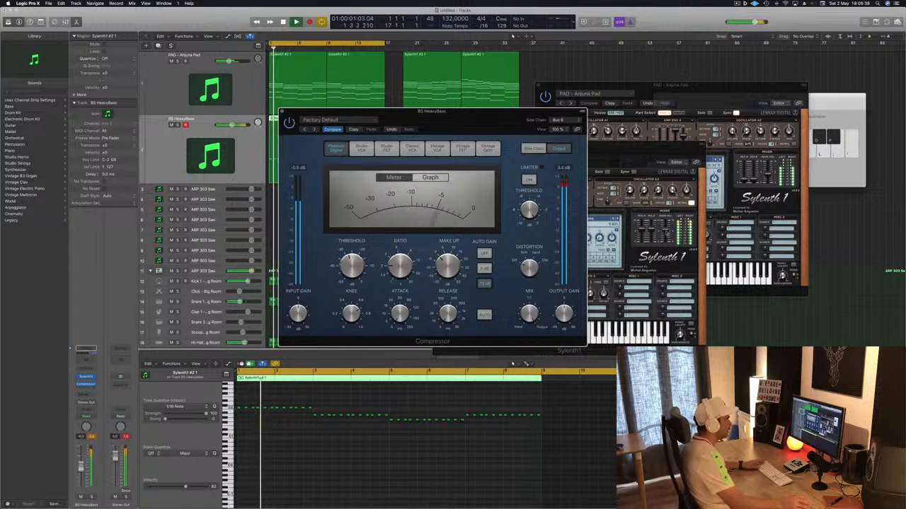
# Step: Adjust the main volume of the bass Sylenth1 and turn the Compressor's auto gain off
pyautogui.click(665, 235)
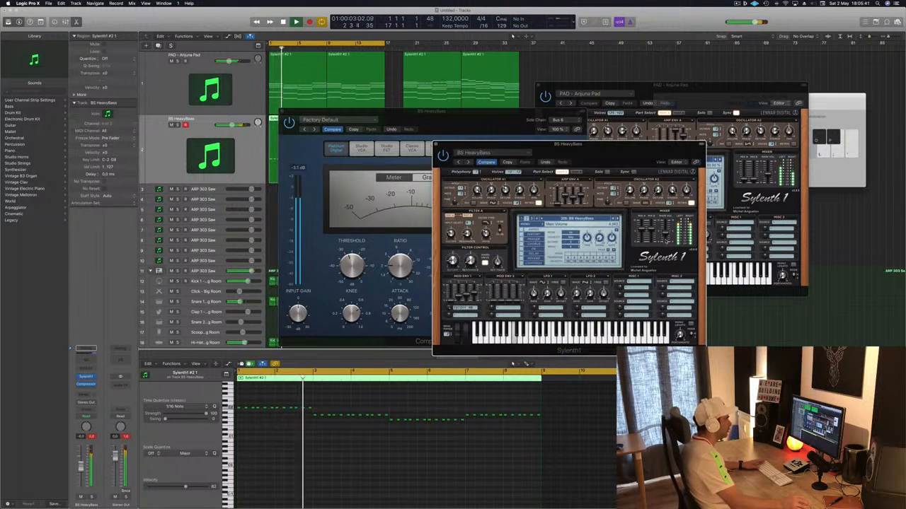
pyautogui.moveTo(627, 154); pyautogui.dragTo(818, 144)
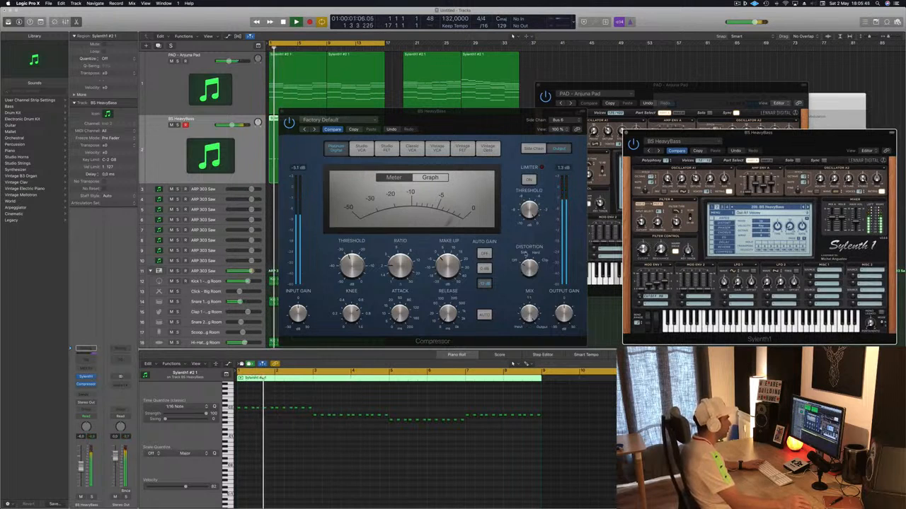
pyautogui.click(485, 256)
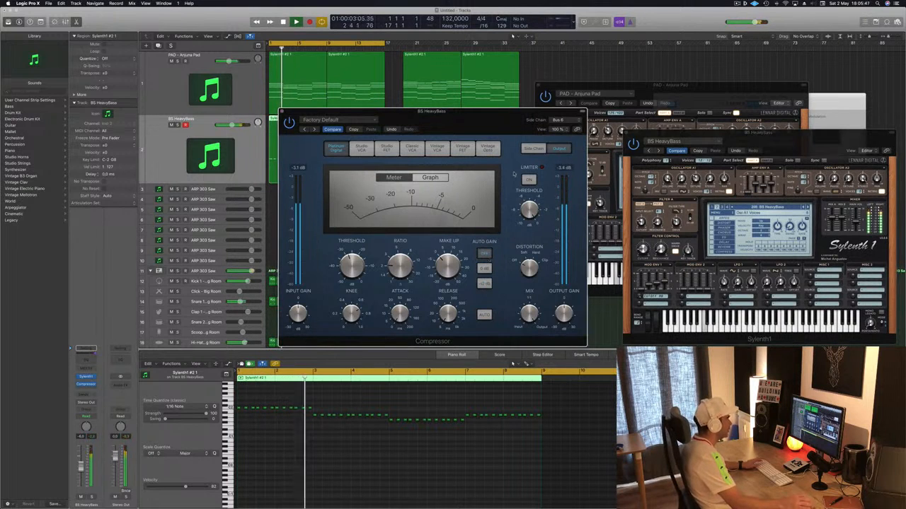
pyautogui.press('Return')
pyautogui.moveTo(457, 231); pyautogui.dragTo(442, 232)
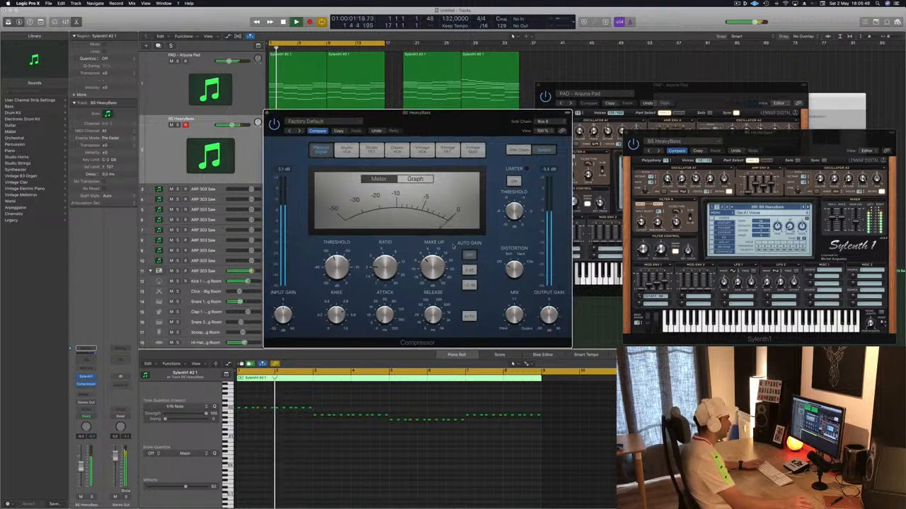
pyautogui.moveTo(486, 128); pyautogui.dragTo(622, 92)
# Step: Fine-tune the bass channel fader and the Sylenth1 mixer volume, closing the Compressor window
pyautogui.moveTo(79, 470); pyautogui.dragTo(79, 467)
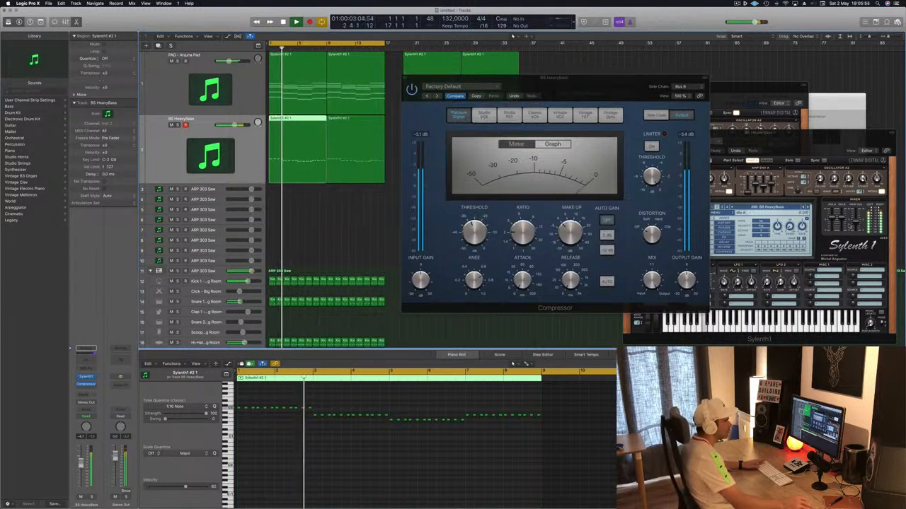
pyautogui.click(855, 222)
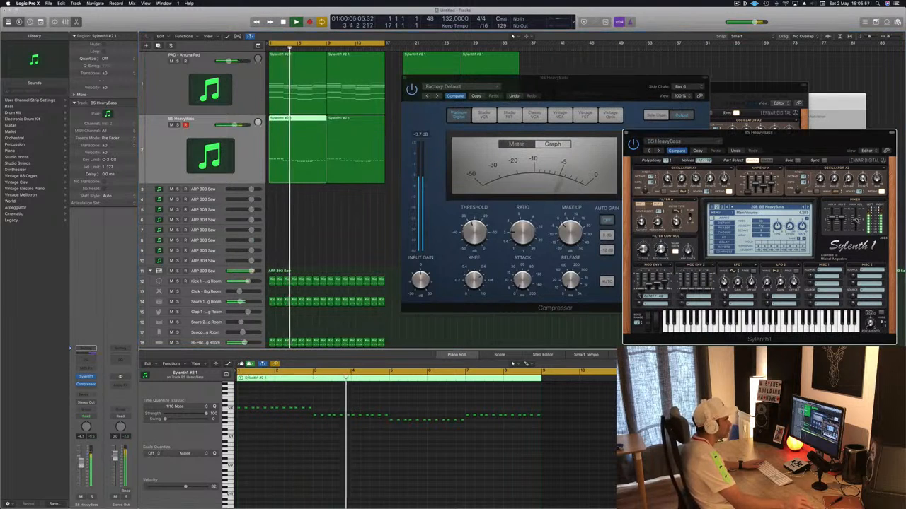
pyautogui.moveTo(623, 90); pyautogui.dragTo(704, 44)
pyautogui.click(479, 100)
pyautogui.moveTo(844, 135); pyautogui.dragTo(658, 157)
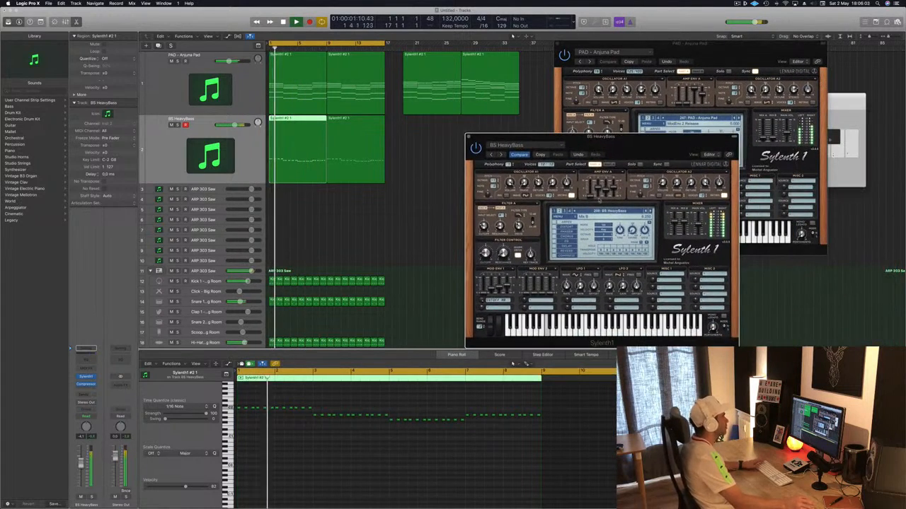
# Step: Audition the presets following BS HeavyBass through BS Tube Bass, and look through the third bank's preset list
pyautogui.press('space')
pyautogui.click(648, 211)
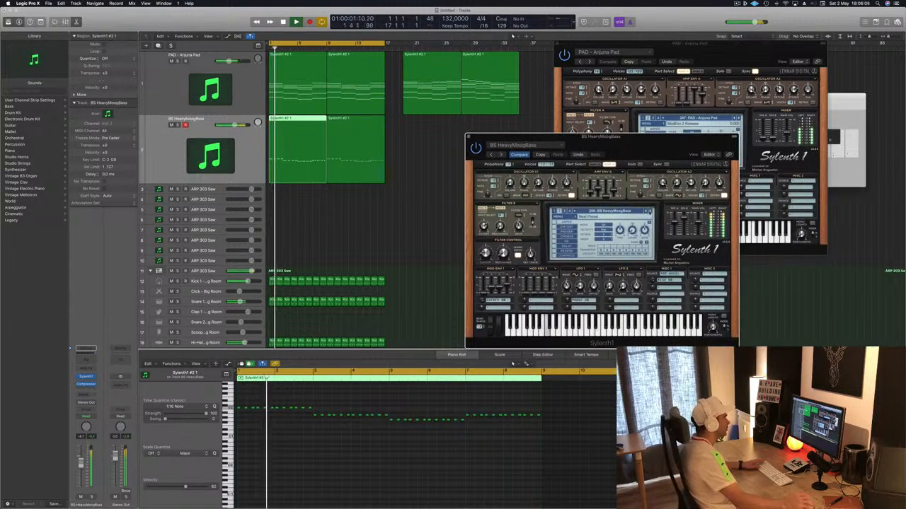
pyautogui.click(649, 211)
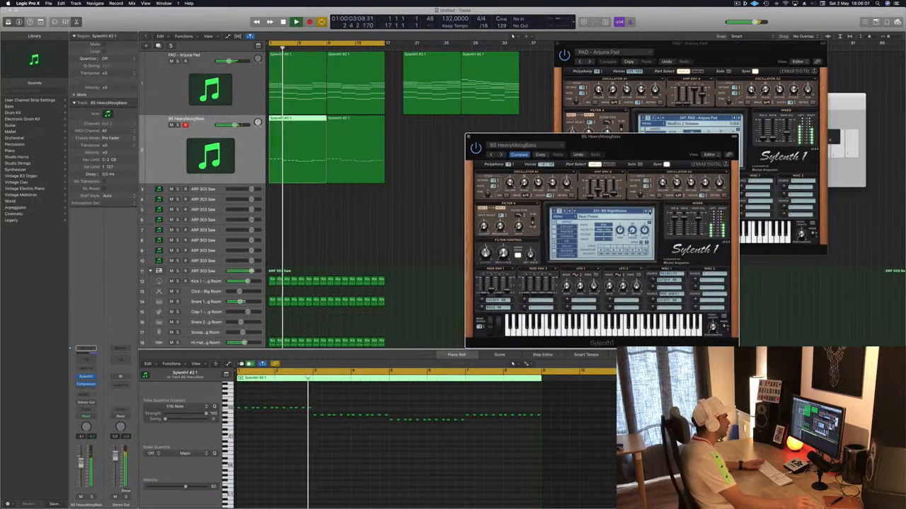
pyautogui.click(648, 211)
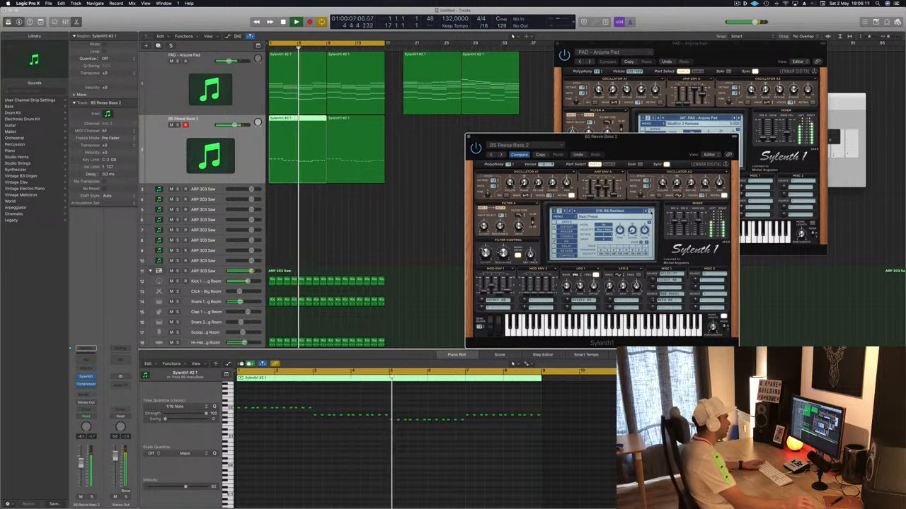
pyautogui.click(648, 211)
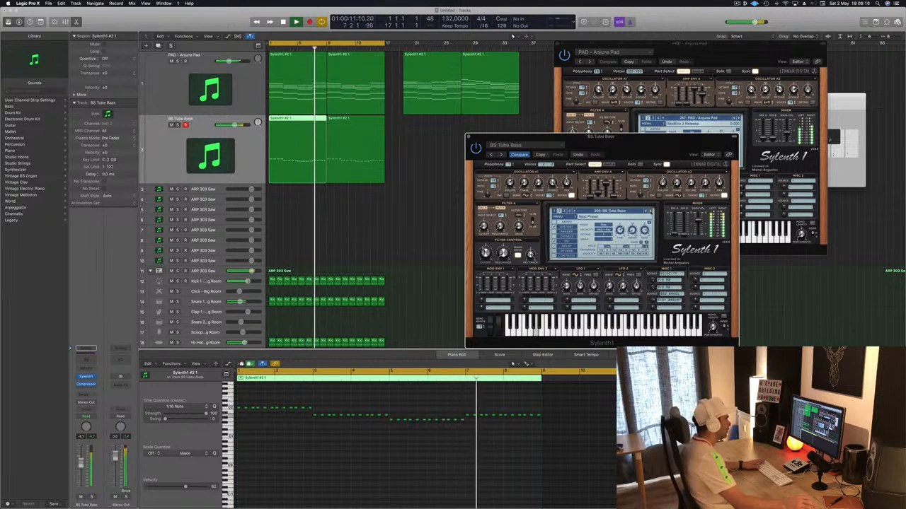
pyautogui.click(648, 211)
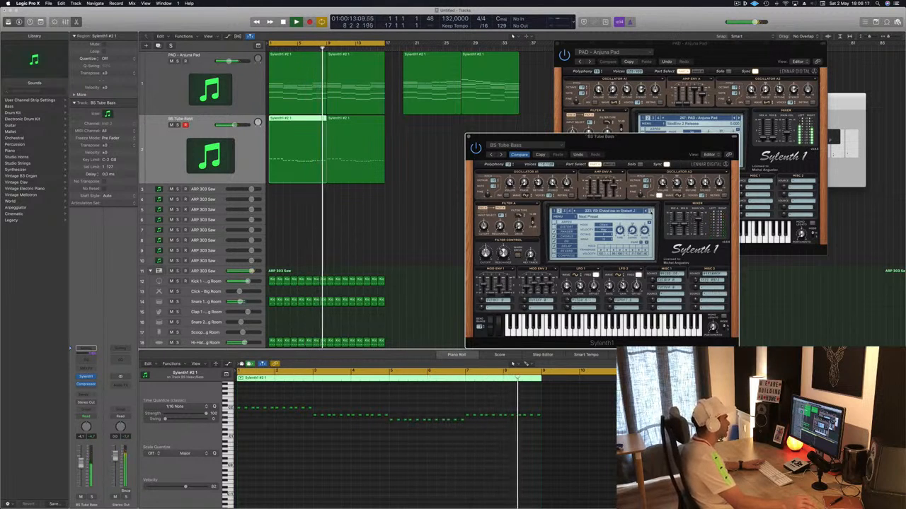
pyautogui.click(648, 211)
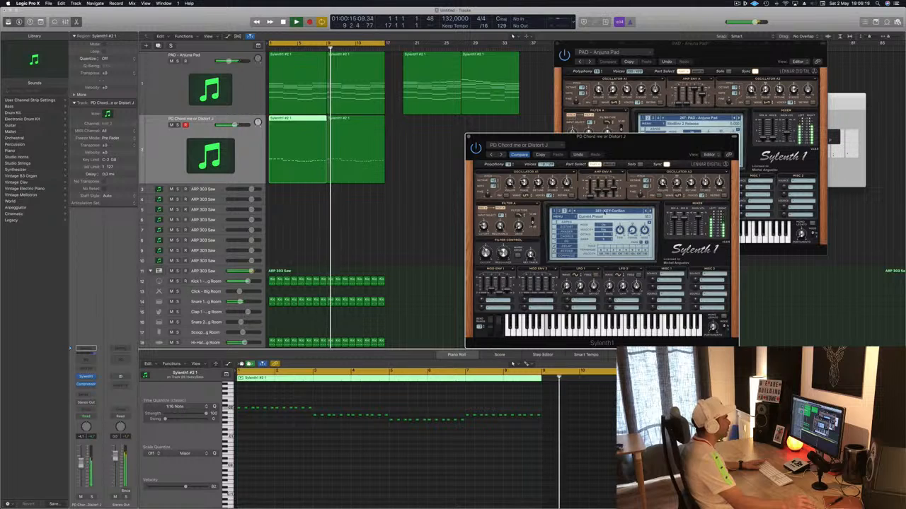
pyautogui.click(648, 211)
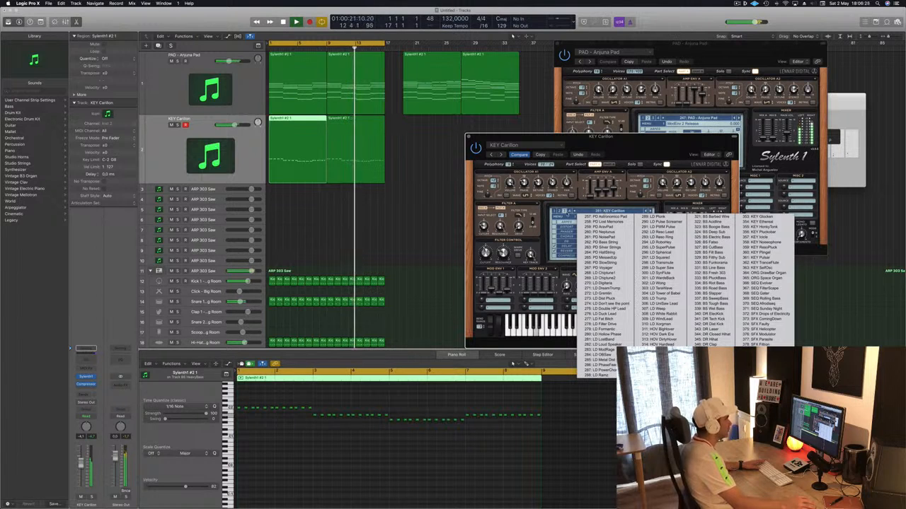
# Step: Switch Sylenth1 to its fourth preset bank and load the BS Another Moog preset
pyautogui.click(569, 211)
pyautogui.click(604, 211)
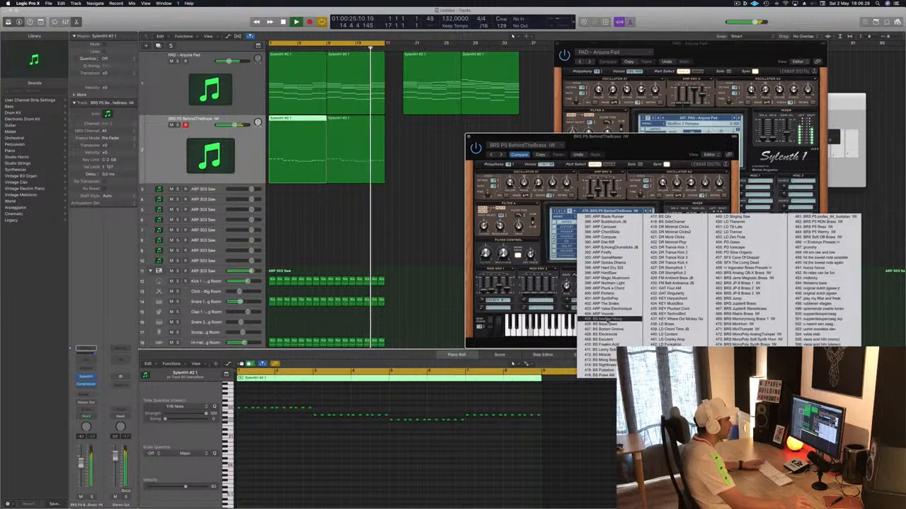
pyautogui.click(605, 323)
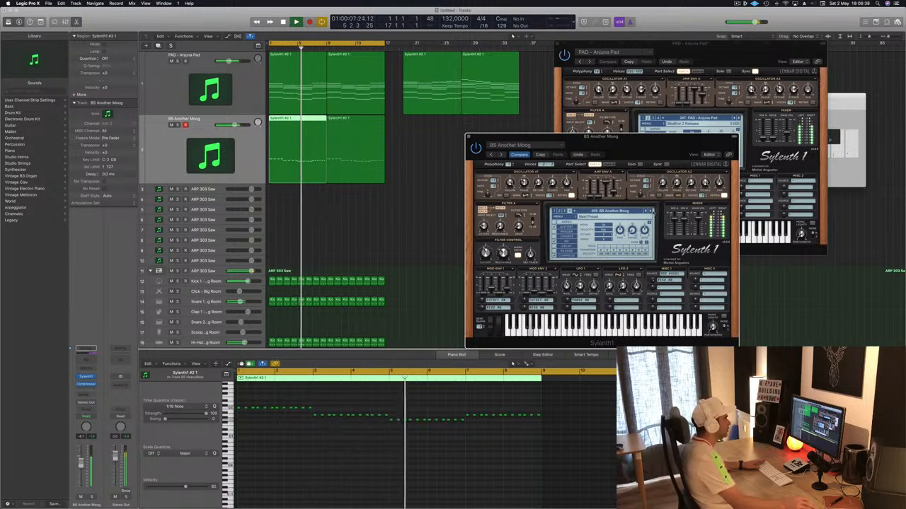
# Step: Audition the bass presets following BS Another Moog, from BS Basic Bass through BS Pulse AM and BS Qlix
pyautogui.click(652, 211)
pyautogui.click(651, 211)
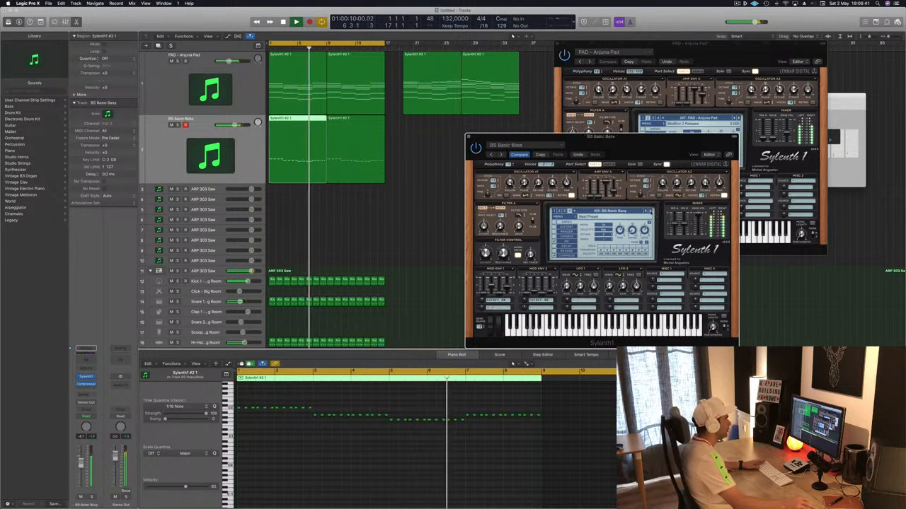
pyautogui.click(651, 211)
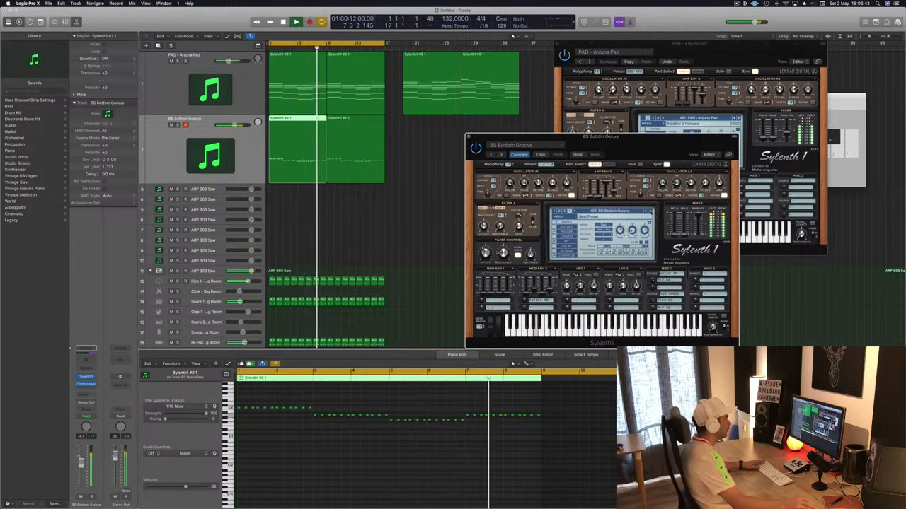
pyautogui.click(651, 211)
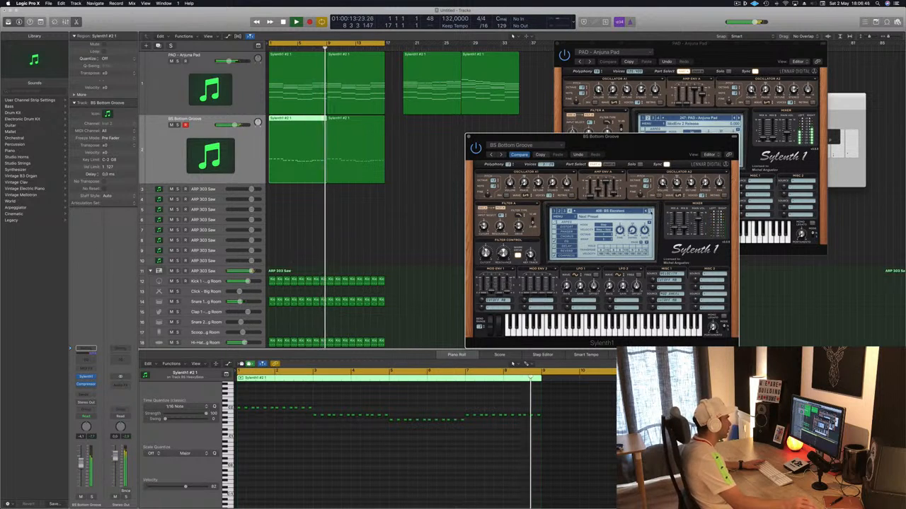
pyautogui.click(651, 211)
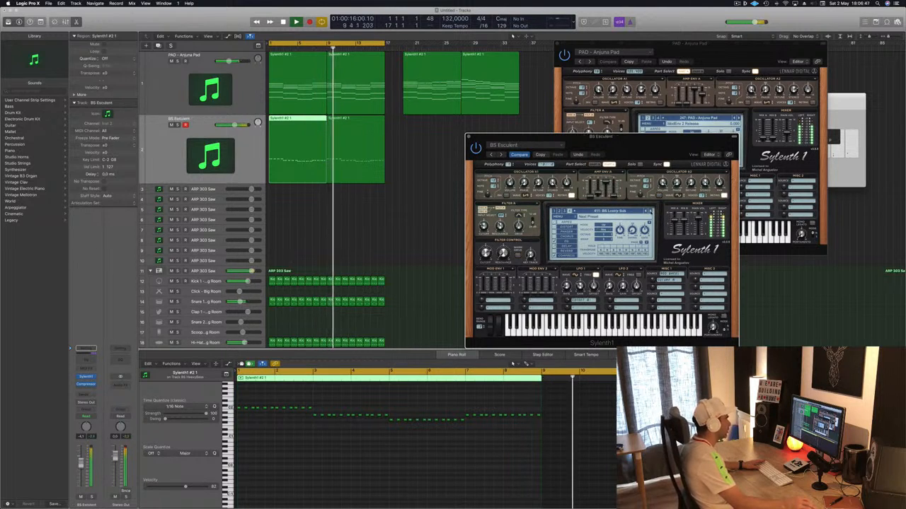
pyautogui.click(649, 211)
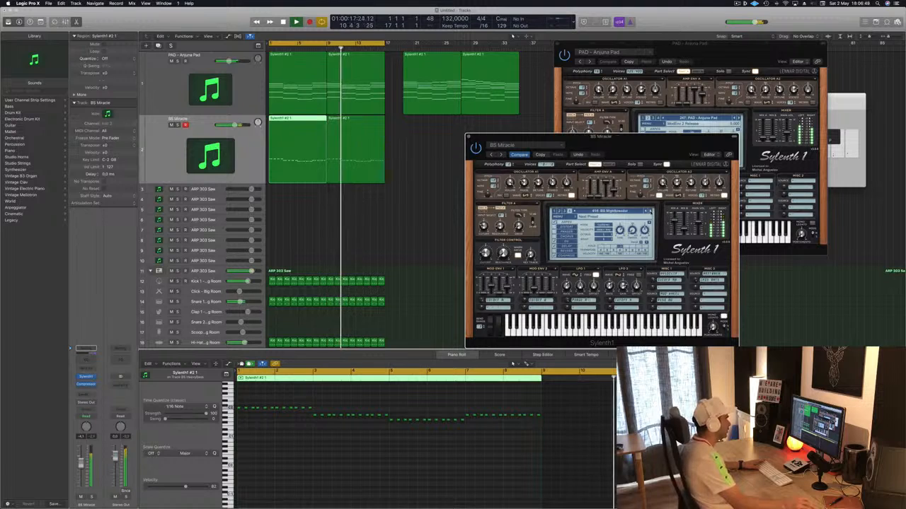
pyautogui.click(649, 211)
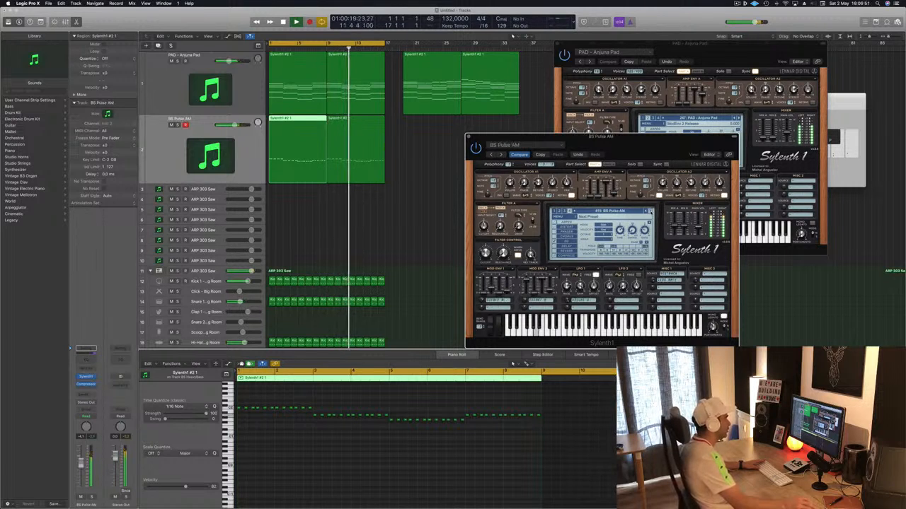
# Step: Return the bass track to the BS Another Moog preset and reposition its Sylenth1 window
pyautogui.click(605, 210)
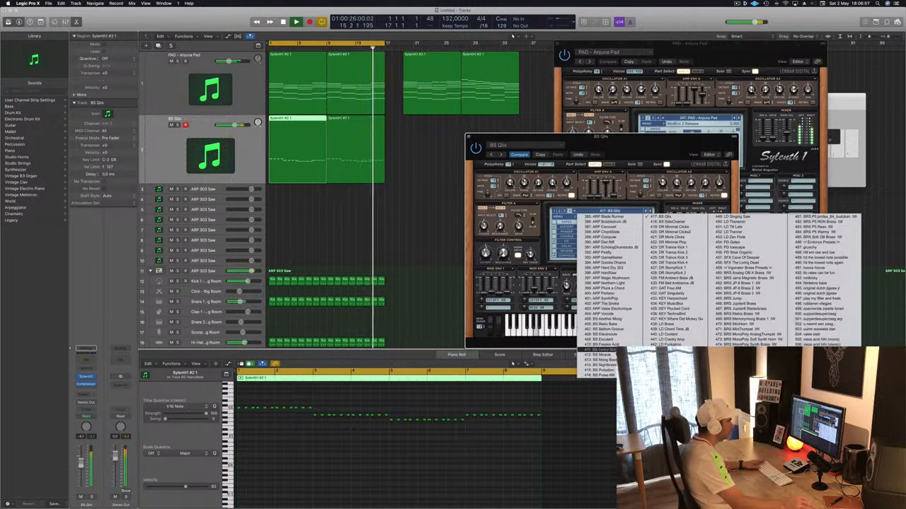
pyautogui.click(607, 319)
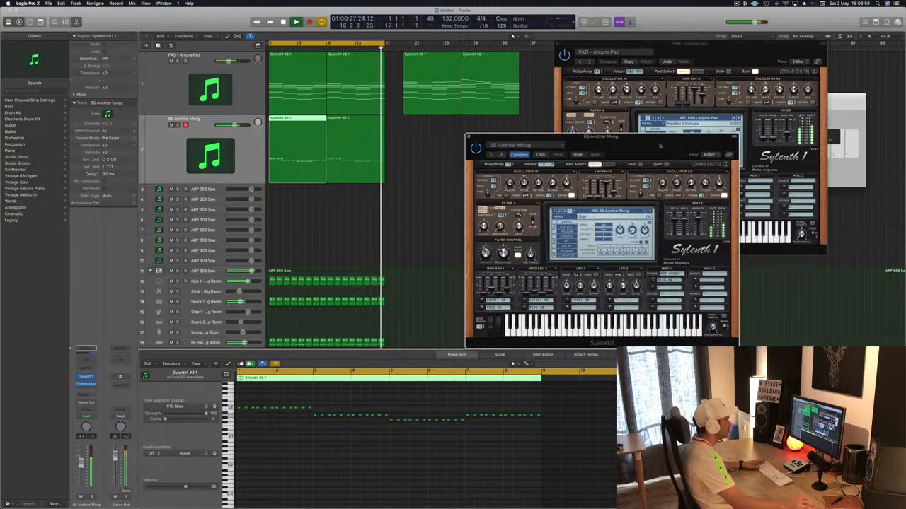
pyautogui.moveTo(660, 146); pyautogui.dragTo(619, 151)
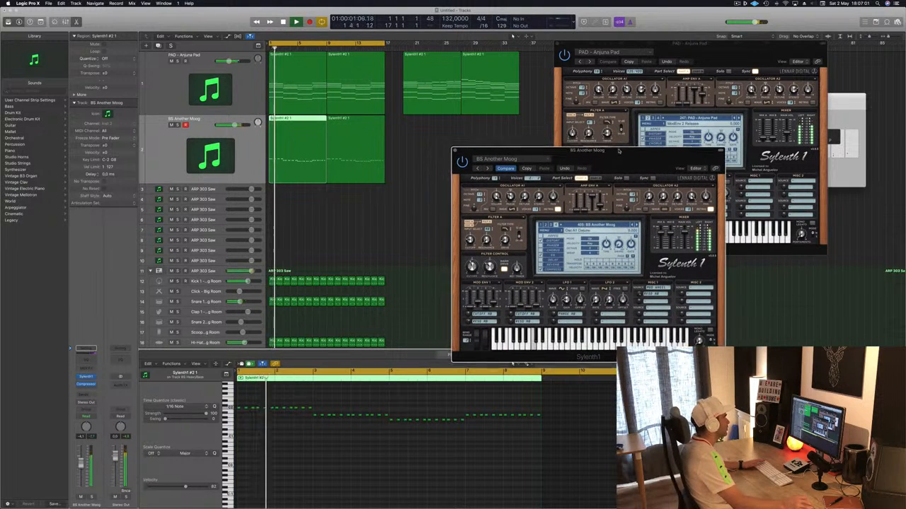
# Step: Close the bass track's synth window and copy the Anjuna Pad chord region to the third track, keeping both original pad regions filled
pyautogui.click(455, 150)
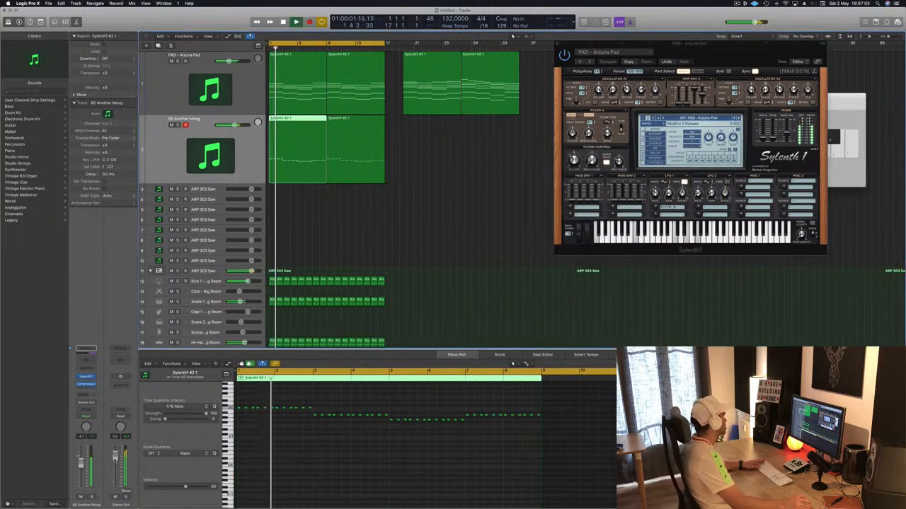
pyautogui.click(471, 249)
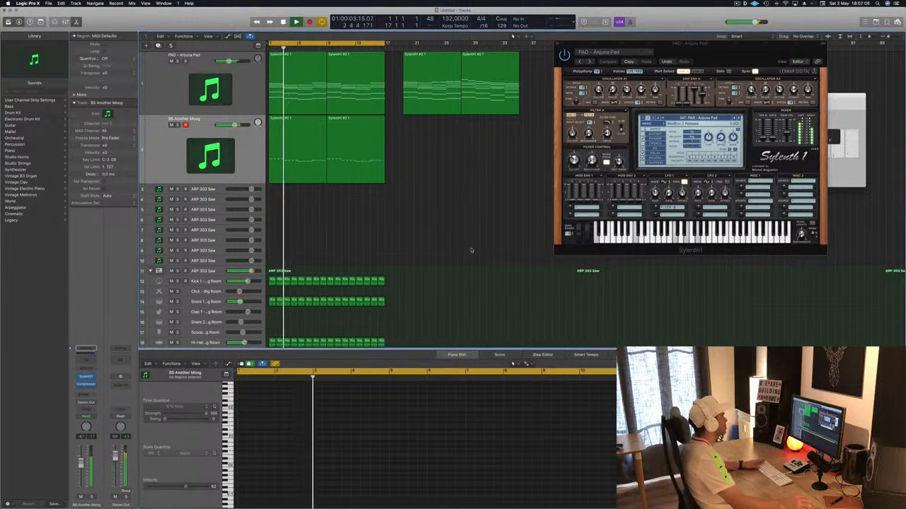
pyautogui.click(285, 89)
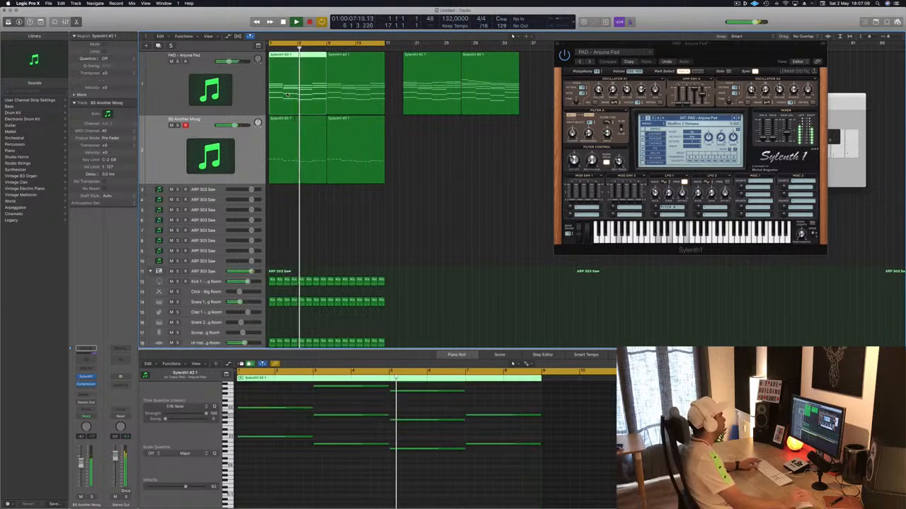
pyautogui.press('space')
pyautogui.moveTo(286, 92); pyautogui.dragTo(280, 193)
pyautogui.click(338, 82)
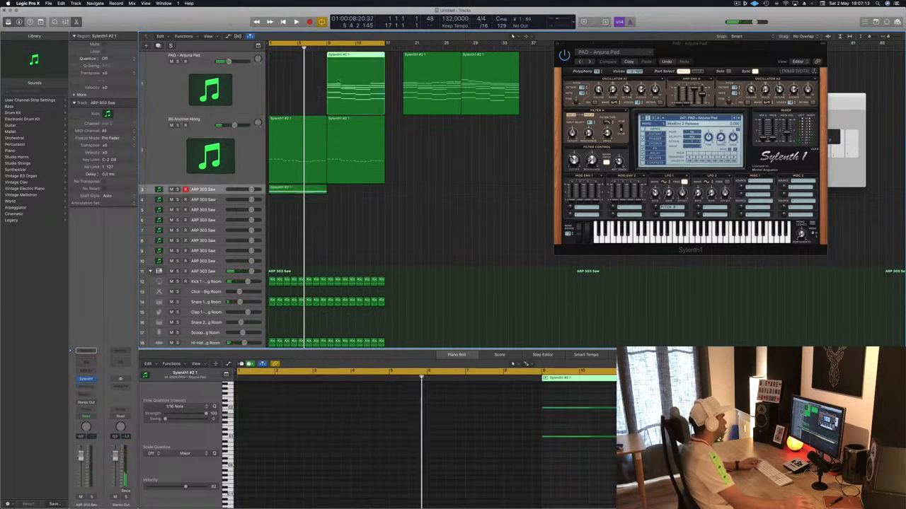
pyautogui.moveTo(339, 82); pyautogui.dragTo(280, 82)
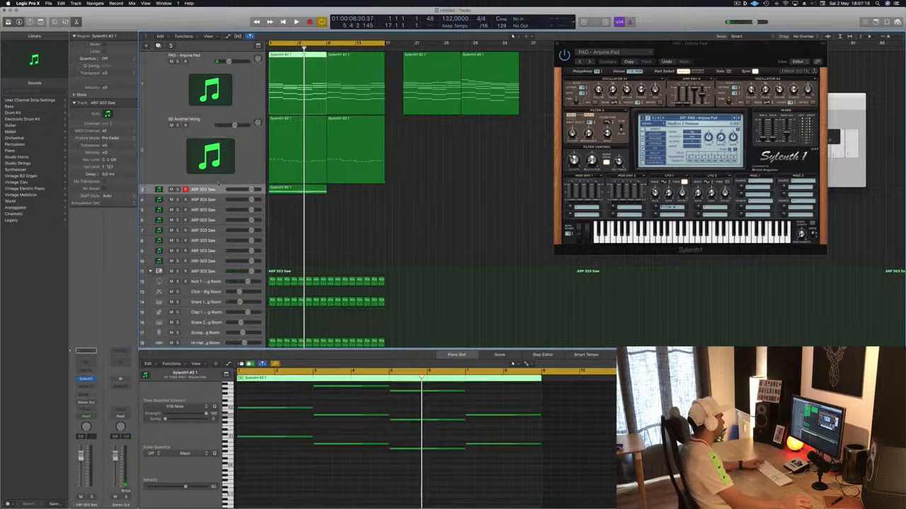
# Step: Enlarge the third track, select its chord region, and open and reposition the track's Sylenth1 instrument
pyautogui.moveTo(217, 201); pyautogui.dragTo(217, 235)
pyautogui.click(302, 214)
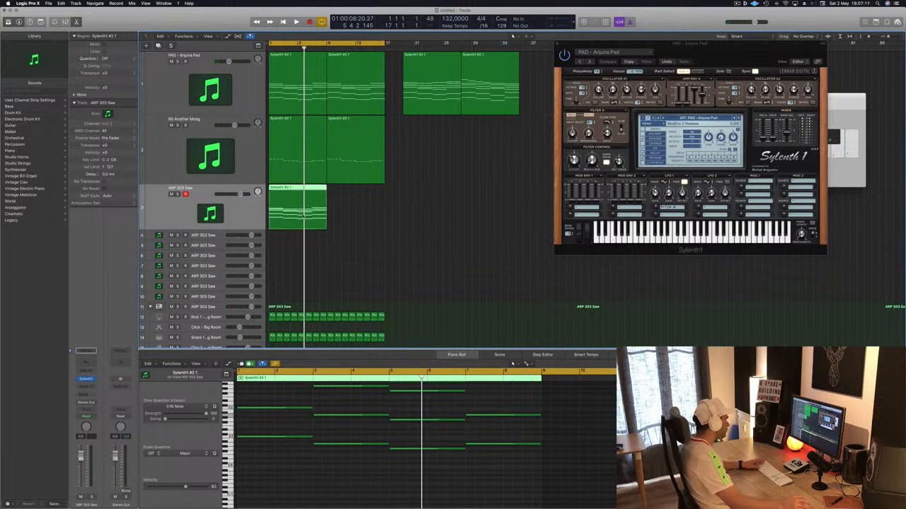
pyautogui.click(88, 380)
pyautogui.moveTo(211, 33); pyautogui.dragTo(712, 104)
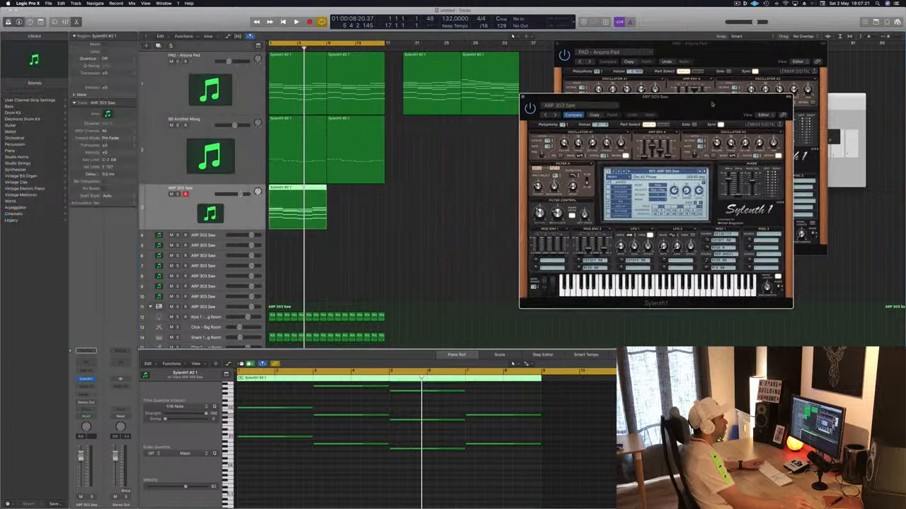
# Step: Shorten all notes in the third track's chord region to short stabs and duplicate them one bar after each chord
pyautogui.scroll(3, 338, 413)
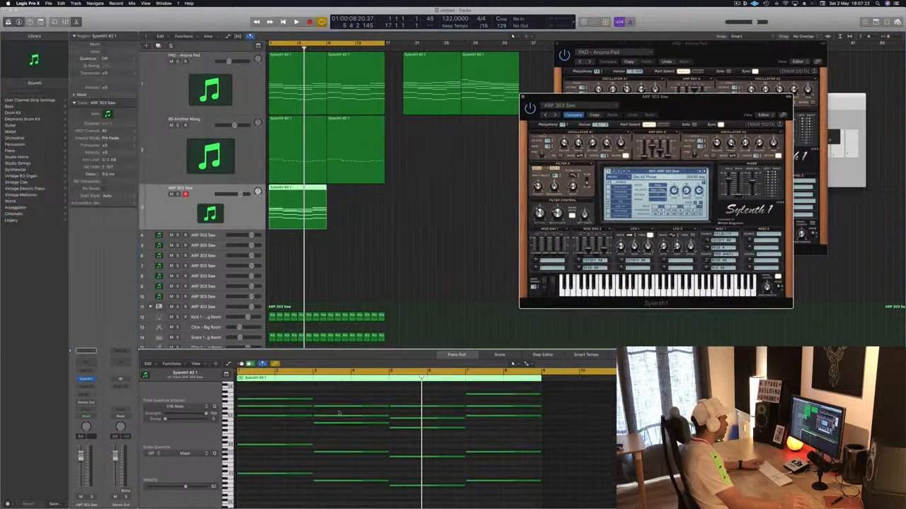
pyautogui.moveTo(286, 393); pyautogui.dragTo(505, 478)
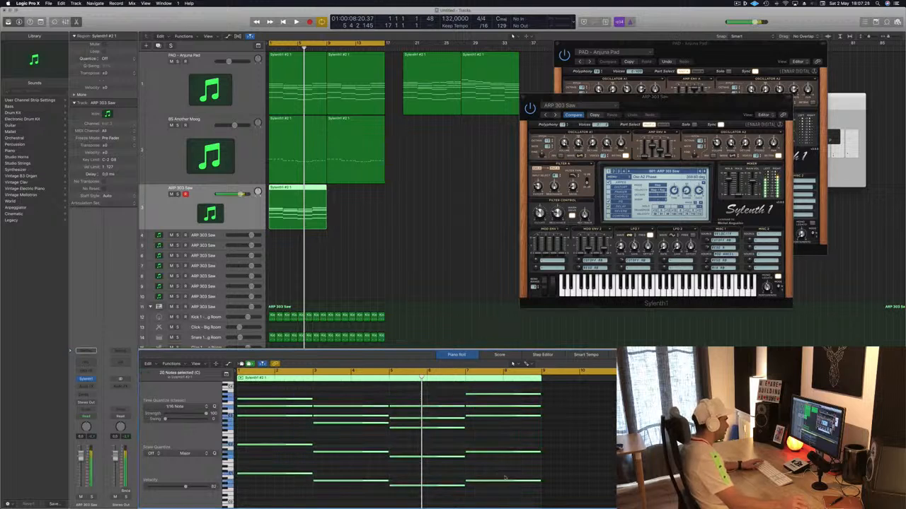
pyautogui.moveTo(464, 406); pyautogui.dragTo(397, 406)
pyautogui.moveTo(242, 400); pyautogui.dragTo(279, 405)
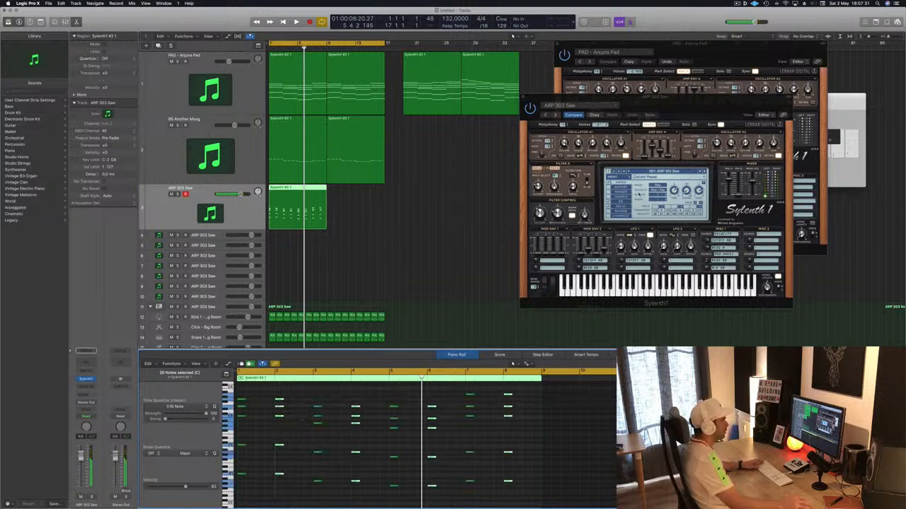
# Step: Load the factory soundbank containing the BASS - #ABGT preset into the third track's Sylenth1 and move its window beside the regions
pyautogui.click(615, 177)
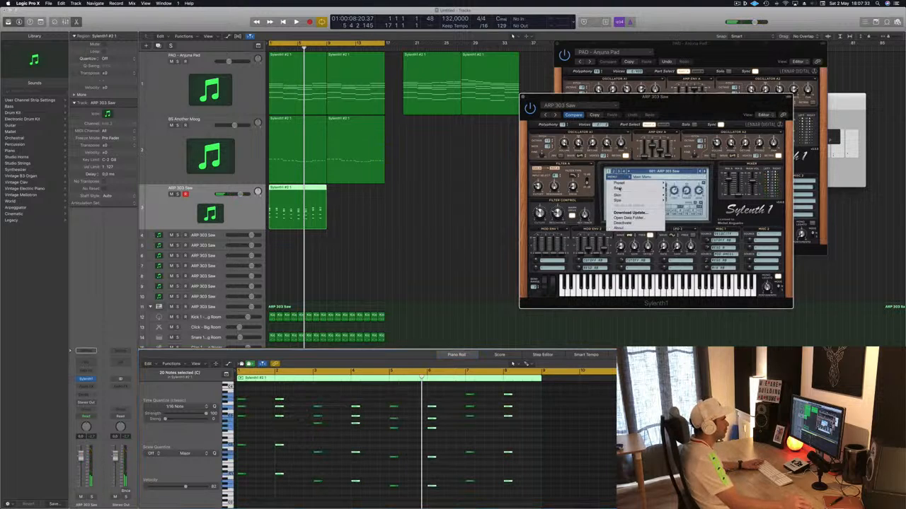
pyautogui.moveTo(668, 189)
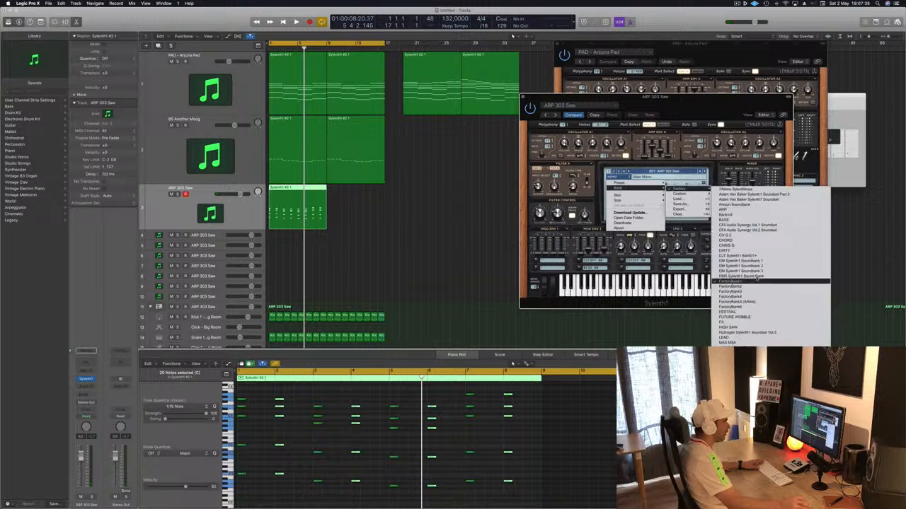
pyautogui.click(739, 245)
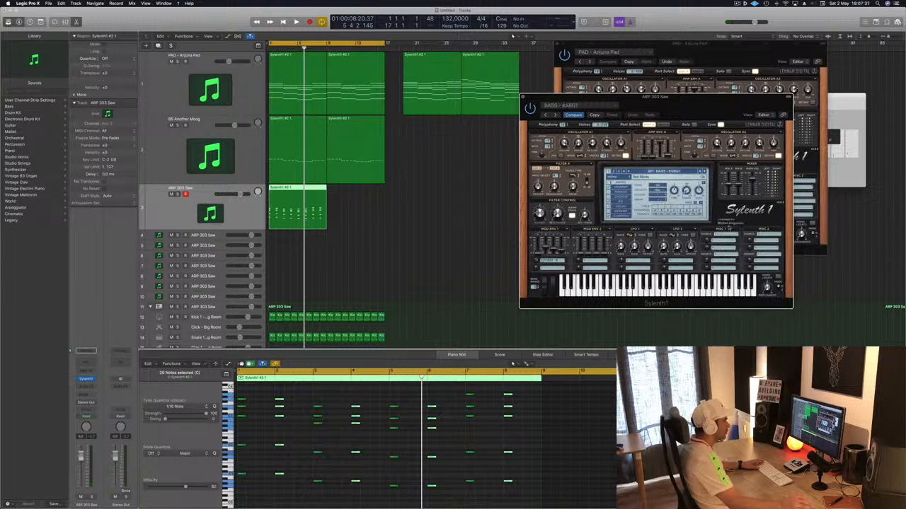
pyautogui.moveTo(683, 103); pyautogui.dragTo(627, 114)
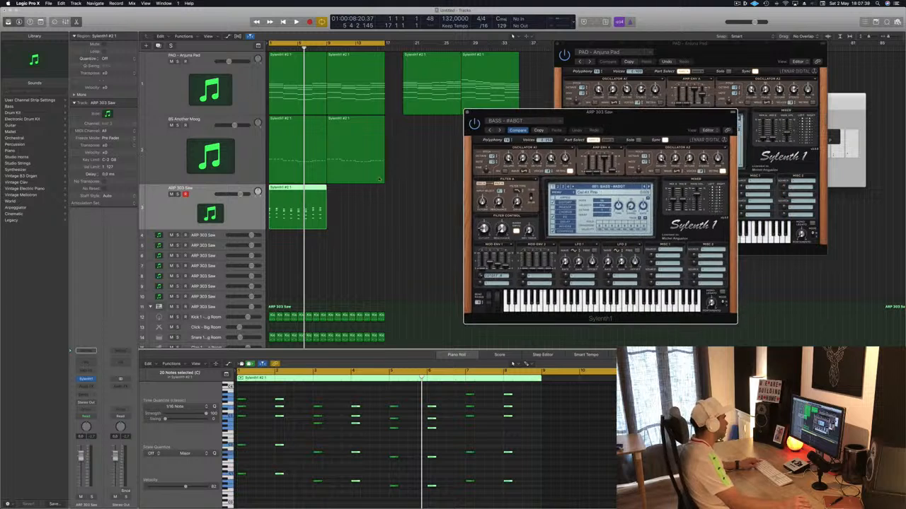
# Step: Copy the chord stab region to bar 9, lower the third track's volume, and play the loop from the start
pyautogui.moveTo(309, 190); pyautogui.dragTo(367, 191)
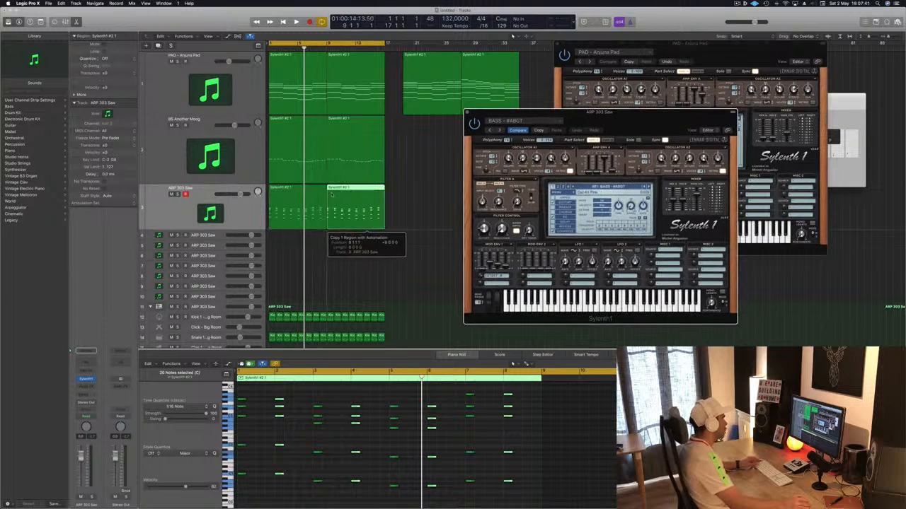
pyautogui.click(168, 209)
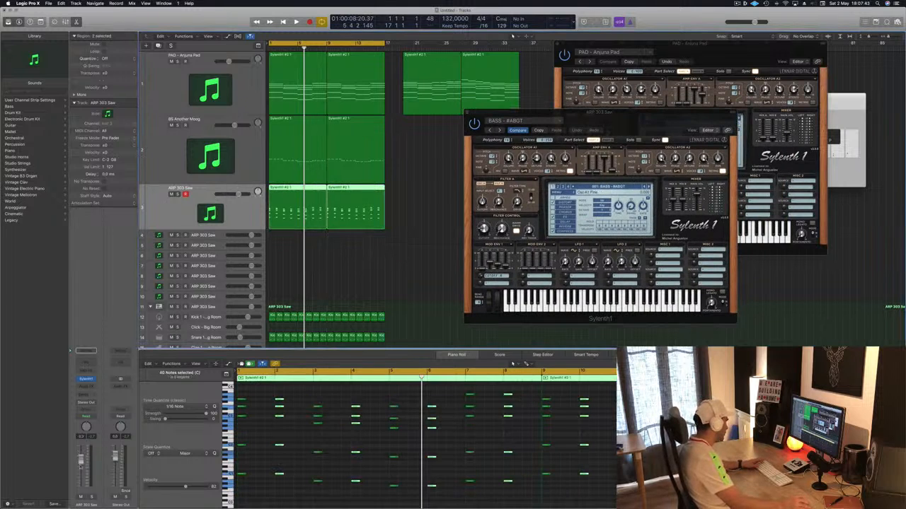
pyautogui.press('Return')
pyautogui.press('space')
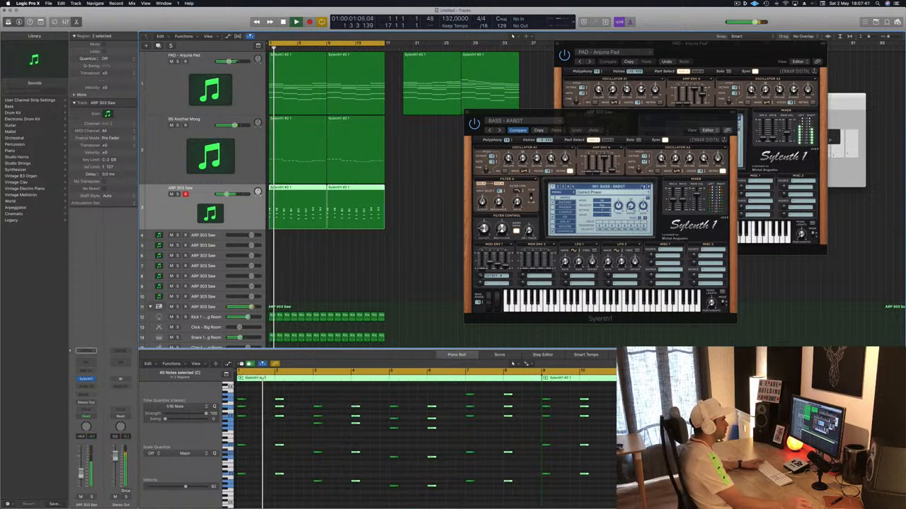
# Step: Load the LEAD - Aquamarine preset on the third track, restart playback, and raise the track's volume
pyautogui.click(598, 186)
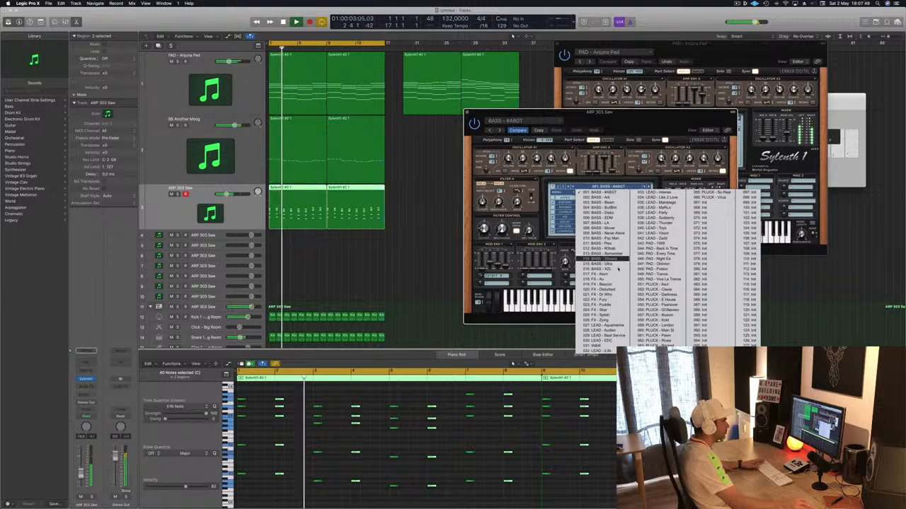
pyautogui.click(600, 324)
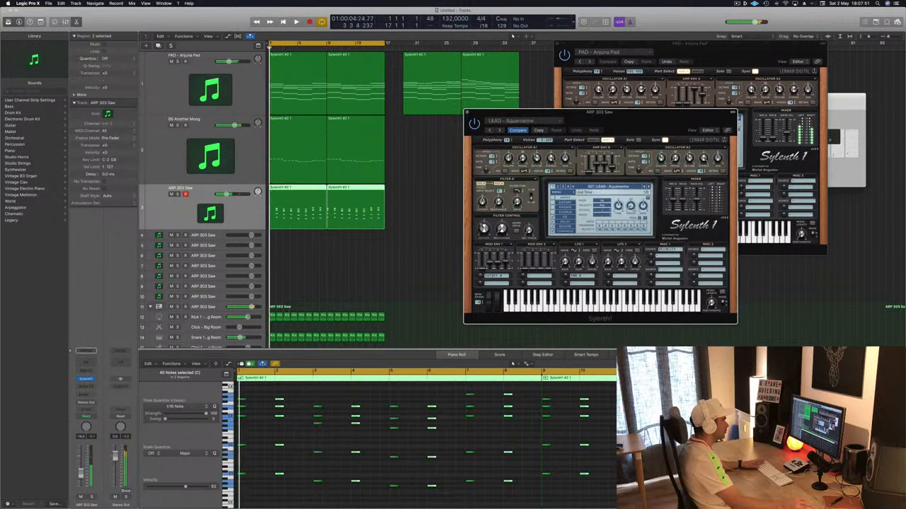
pyautogui.press('space')
pyautogui.press('space')
pyautogui.press('space')
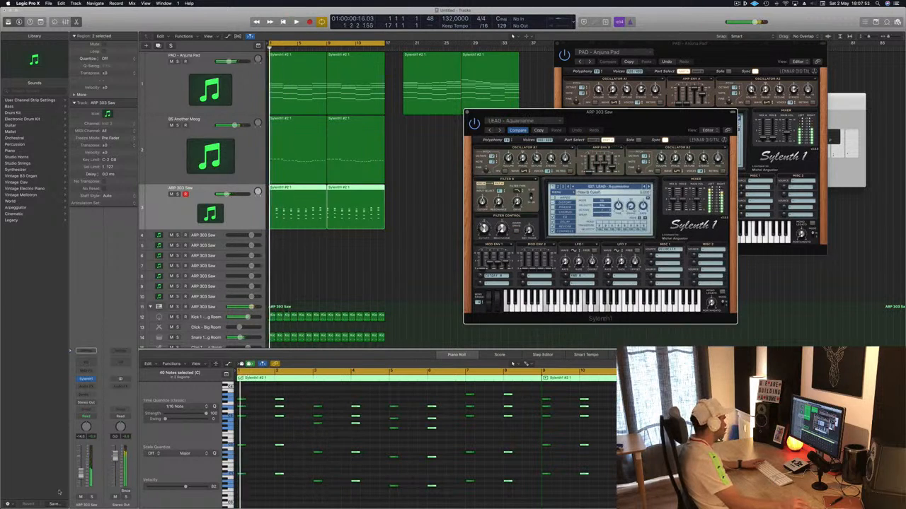
pyautogui.moveTo(80, 474); pyautogui.dragTo(81, 467)
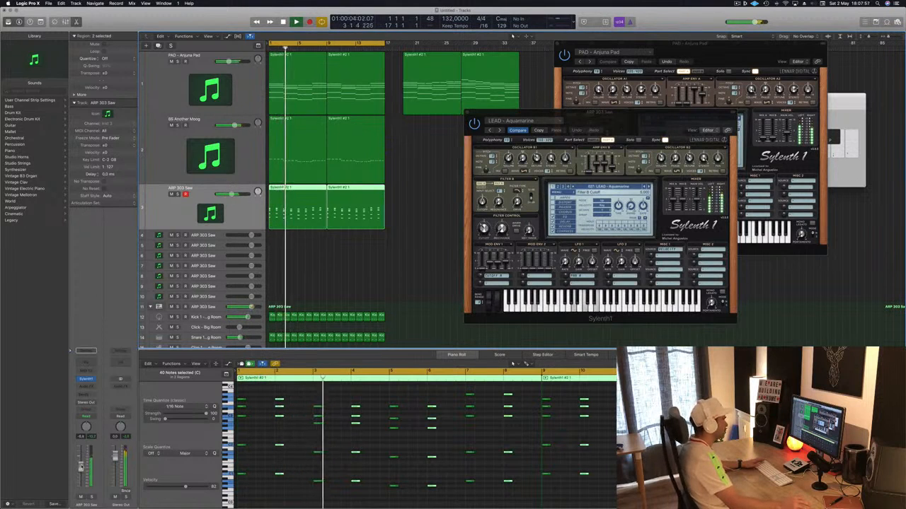
# Step: Audition the lead presets following LEAD - Aquamarine, from LEAD - Audien through LEAD - Beat Service to LEAD - iLife, lowering the track volume for louder sounds
pyautogui.click(650, 188)
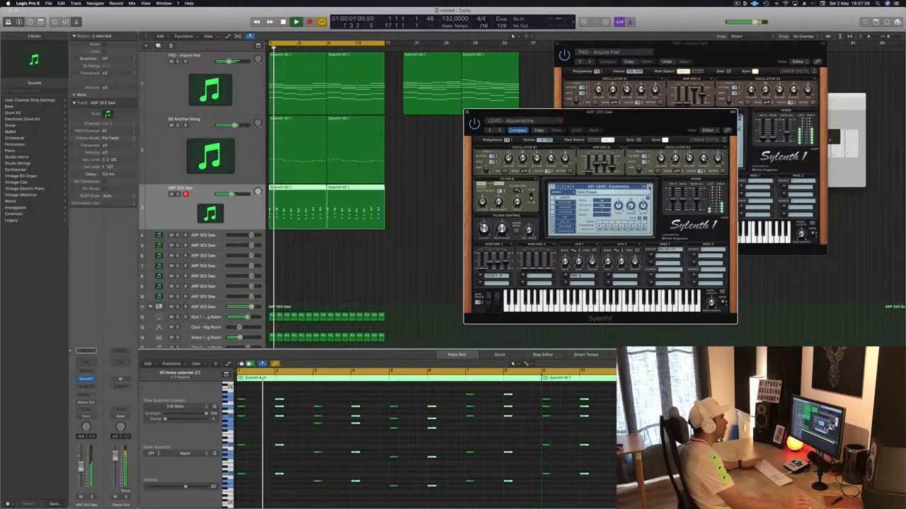
pyautogui.press('space')
pyautogui.press('space')
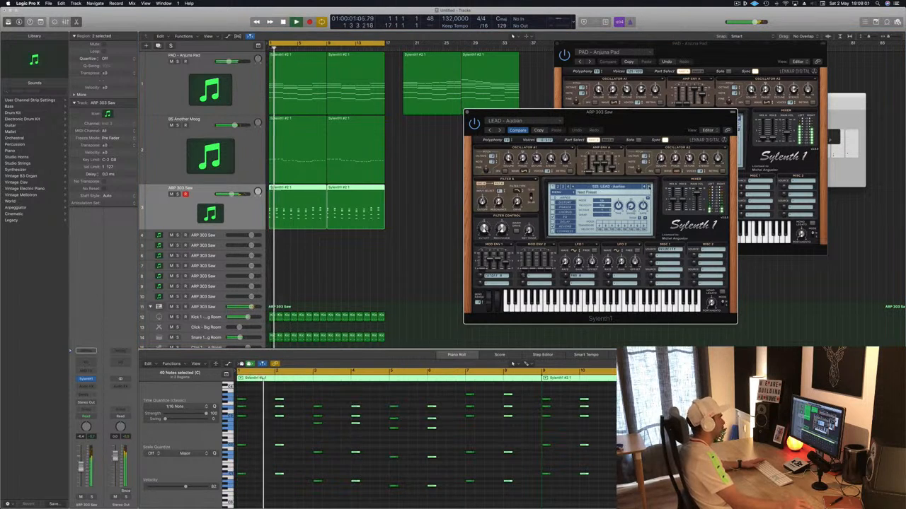
pyautogui.click(649, 188)
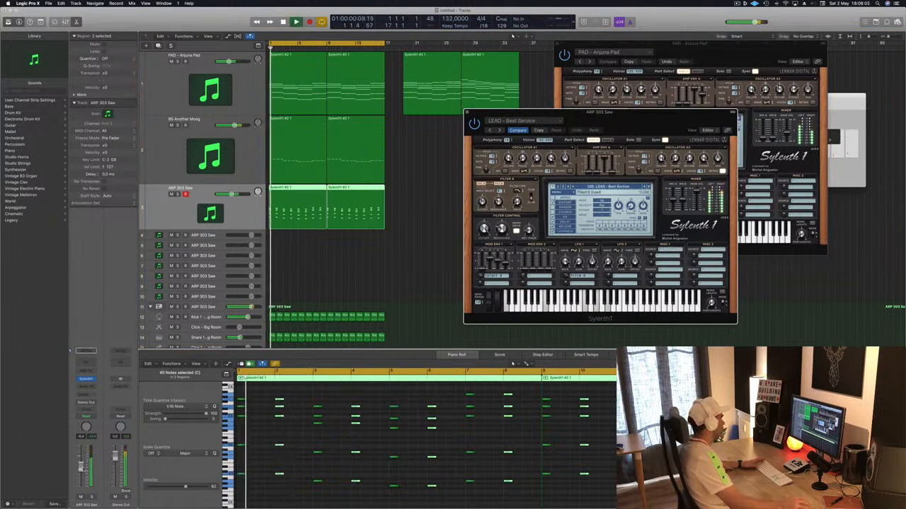
pyautogui.moveTo(81, 469); pyautogui.dragTo(81, 472)
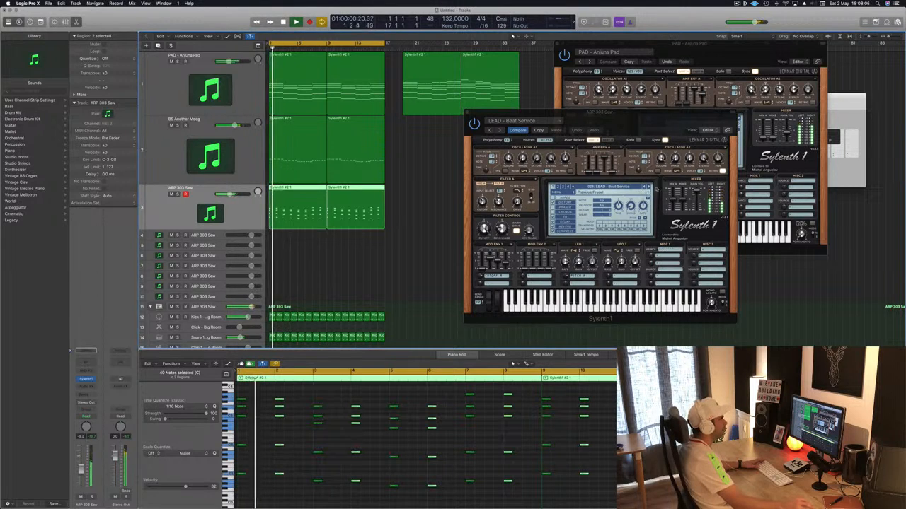
pyautogui.click(649, 187)
pyautogui.click(649, 188)
pyautogui.press('Return')
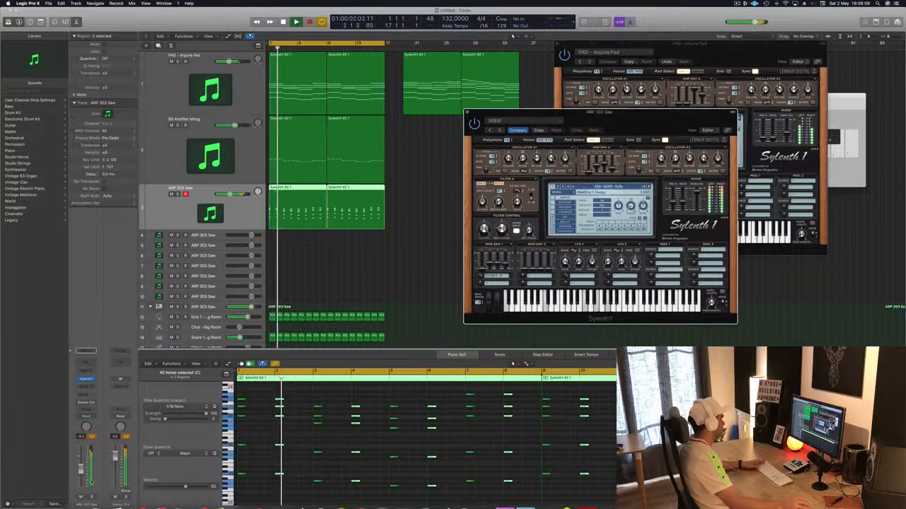
pyautogui.click(80, 473)
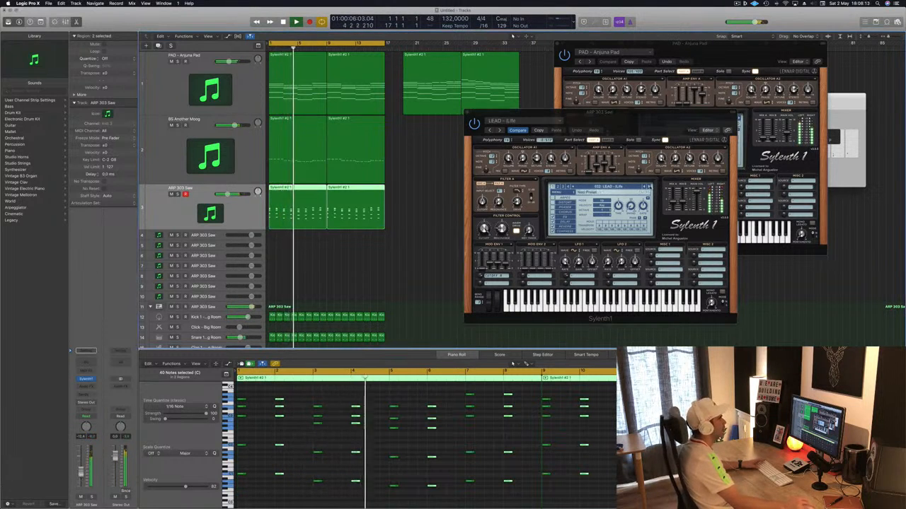
# Step: Audition the remaining lead presets from LEAD - Intense through LEAD - Zedd, continuing to PAD - 1999
pyautogui.click(650, 187)
pyautogui.click(650, 187)
pyautogui.press('space')
pyautogui.press('space')
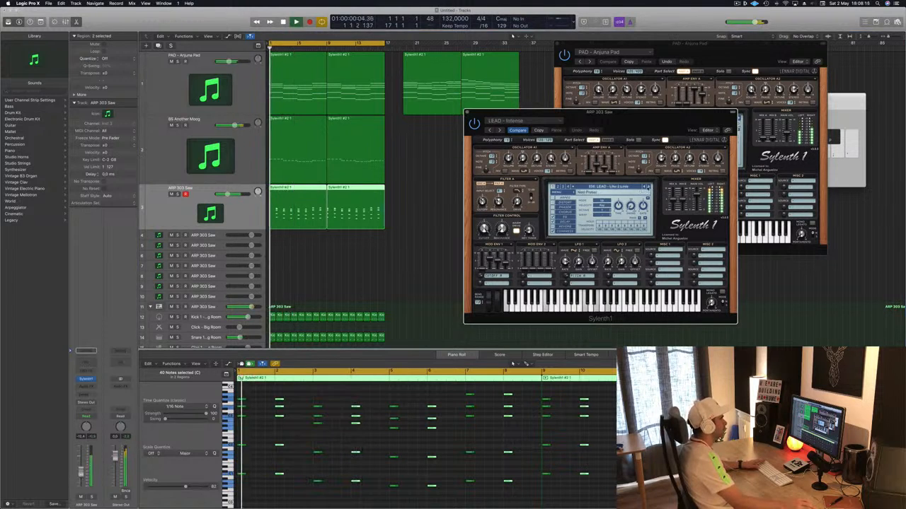
pyautogui.click(650, 187)
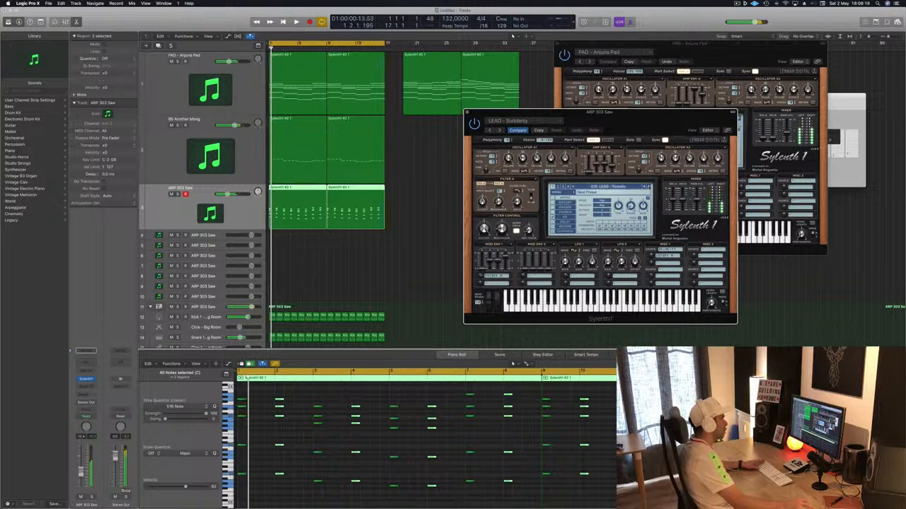
pyautogui.click(647, 187)
pyautogui.press('space')
pyautogui.click(649, 186)
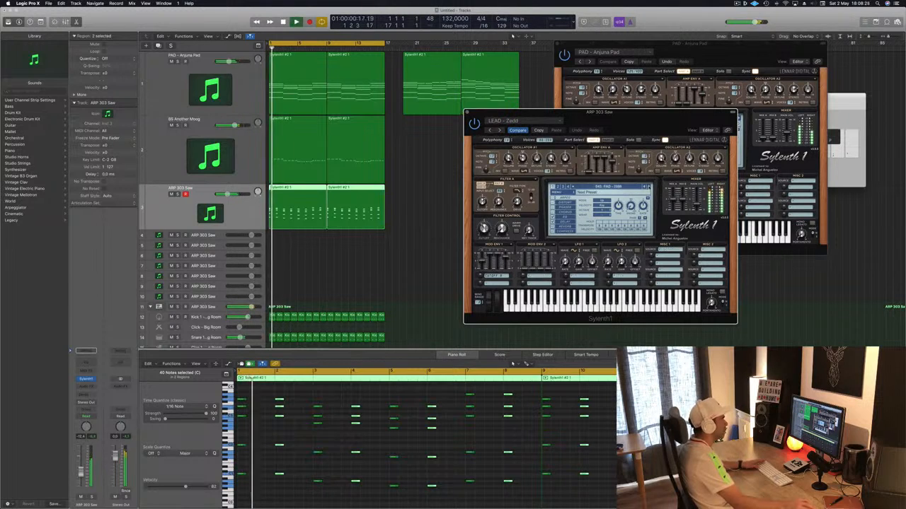
# Step: Return the chord stab track to the LEAD - Aquamarine preset and raise its volume during playback
pyautogui.click(625, 186)
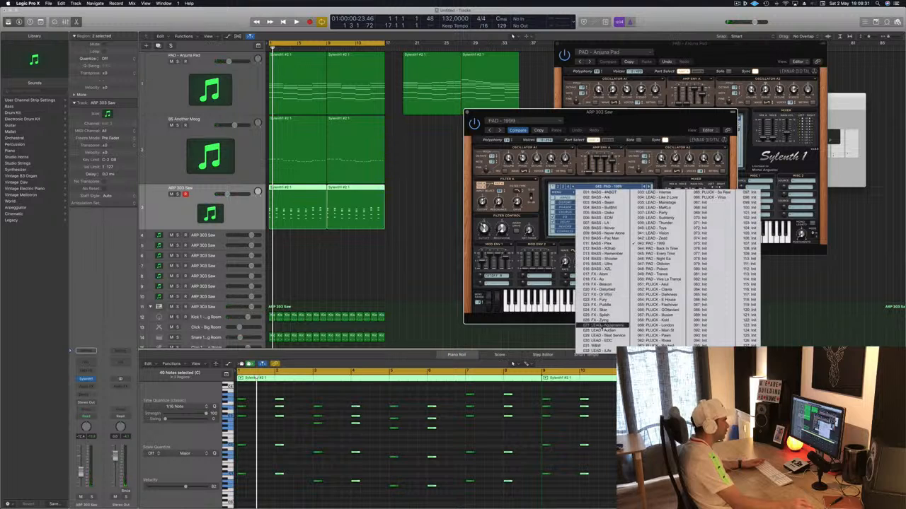
pyautogui.click(600, 326)
pyautogui.press('space')
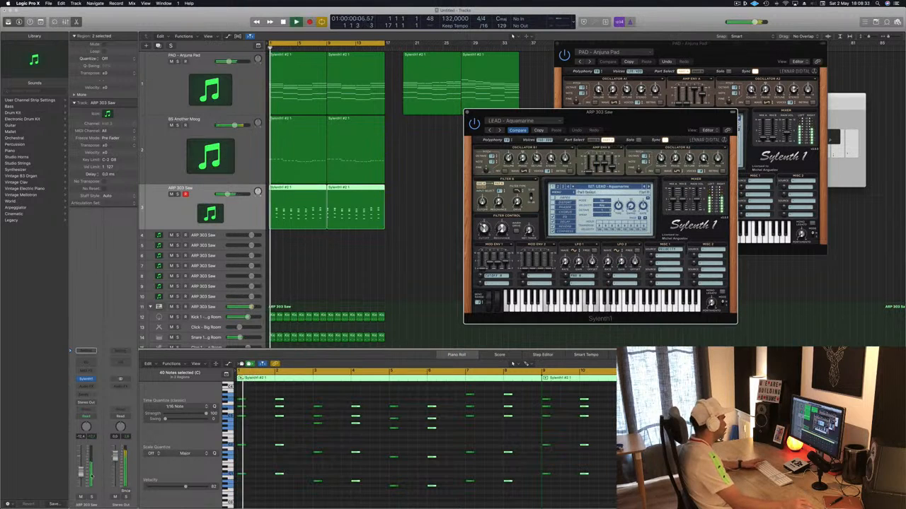
pyautogui.moveTo(81, 473); pyautogui.dragTo(81, 467)
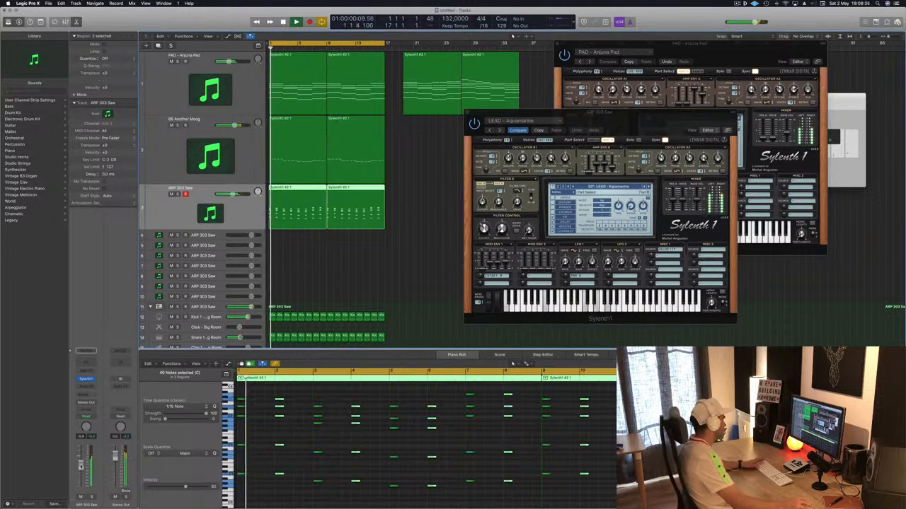
pyautogui.press('super+Right')
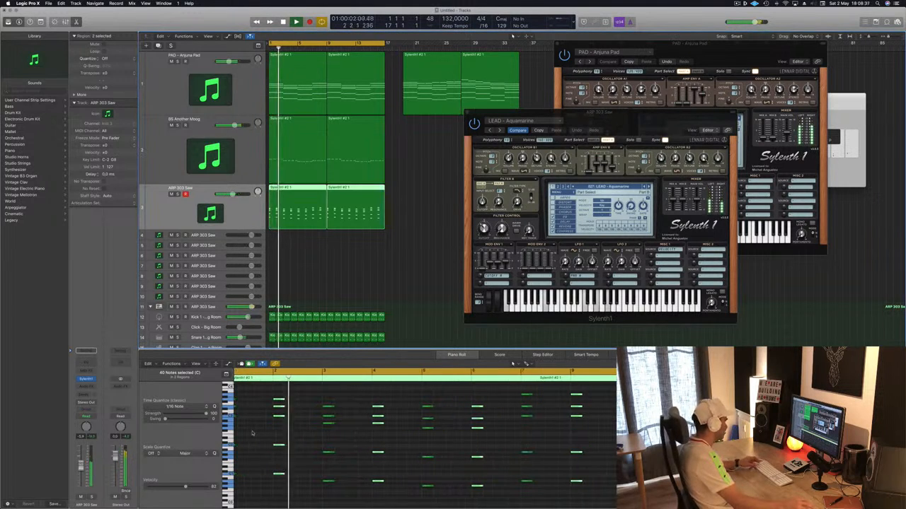
pyautogui.press('super+a')
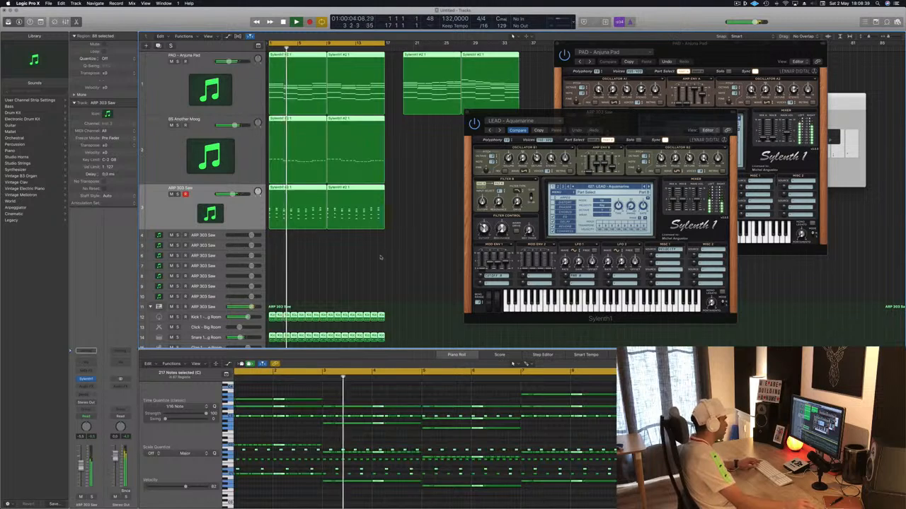
pyautogui.moveTo(425, 207); pyautogui.dragTo(309, 218)
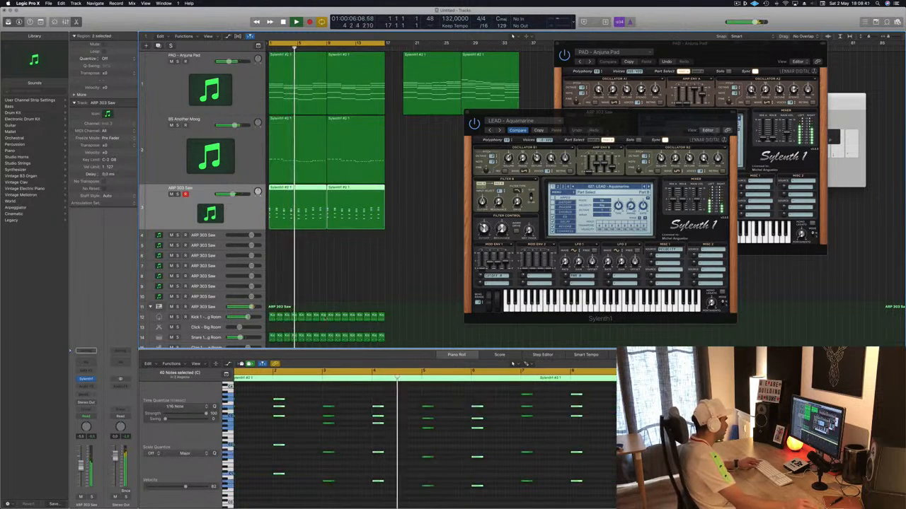
pyautogui.click(338, 245)
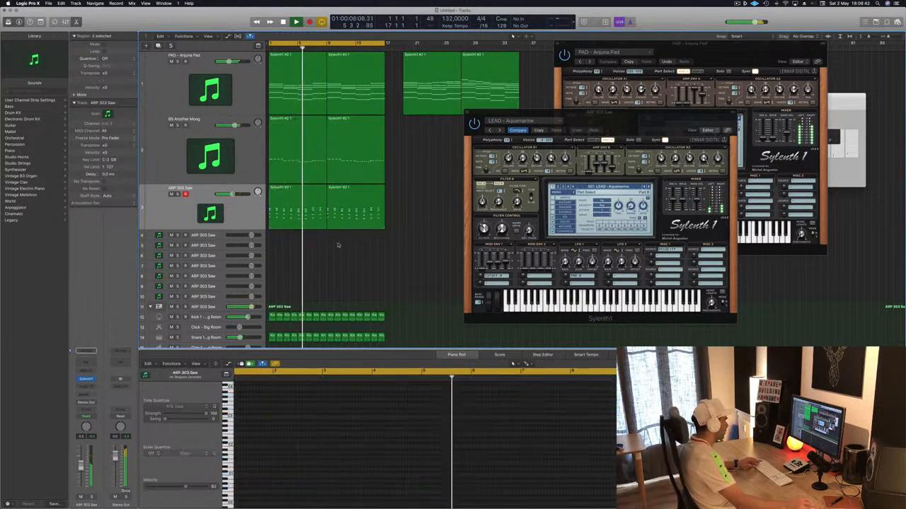
# Step: Copy all chord stab notes in both third-track regions to slightly later positions, giving each stab a repeat, and restart playback
pyautogui.moveTo(338, 246); pyautogui.dragTo(311, 216)
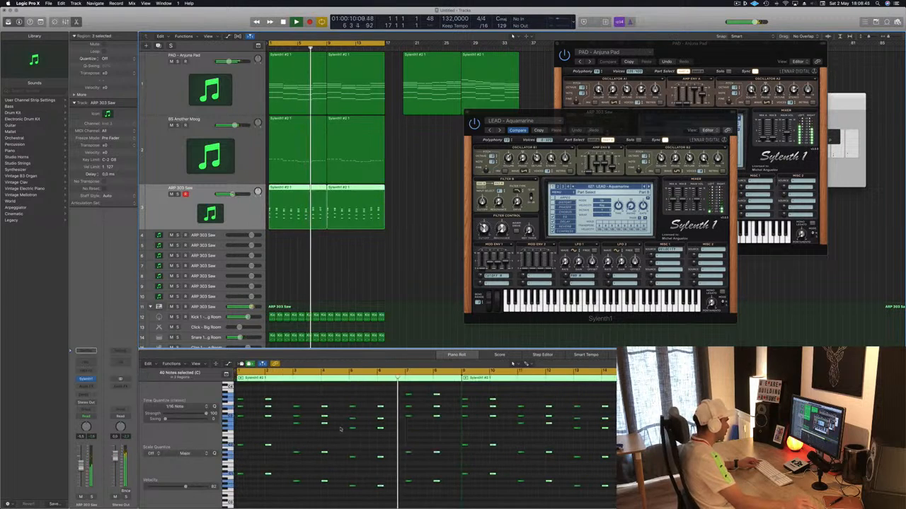
pyautogui.click(339, 428)
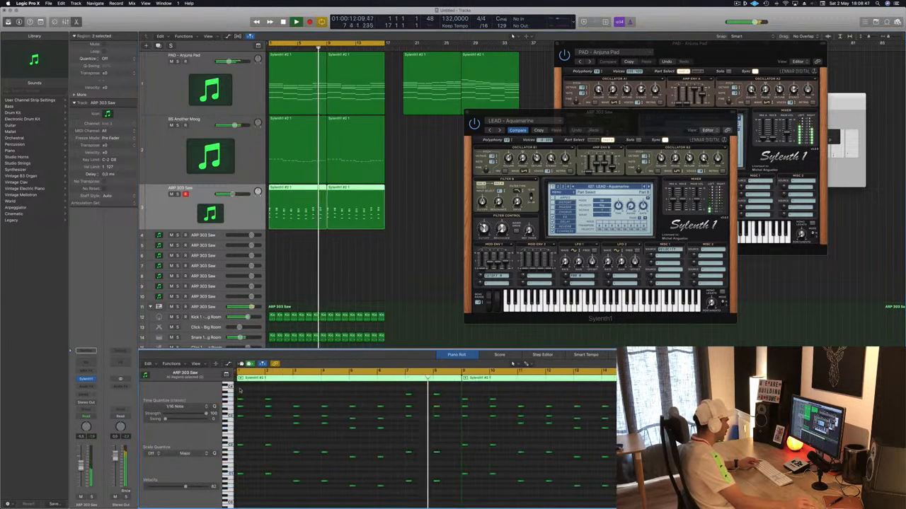
pyautogui.moveTo(240, 390); pyautogui.dragTo(629, 508)
pyautogui.scroll(5, 309, 488)
pyautogui.press('super+Right')
pyautogui.press('super+Right')
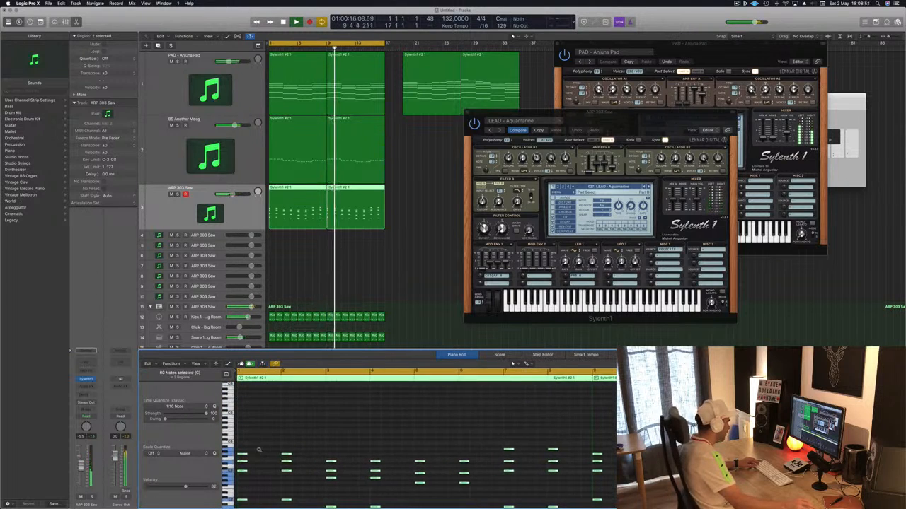
pyautogui.scroll(2, 259, 450)
pyautogui.hscroll(-2, 258, 455)
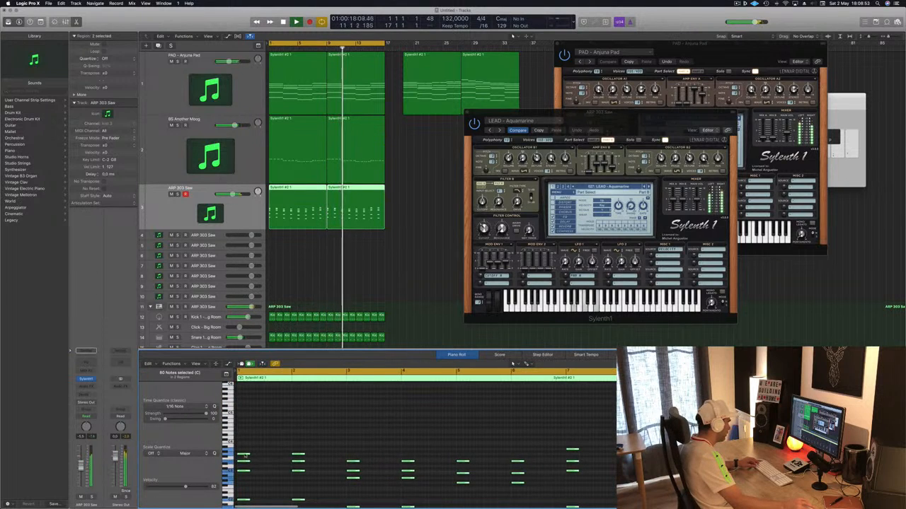
pyautogui.moveTo(244, 456); pyautogui.dragTo(263, 458)
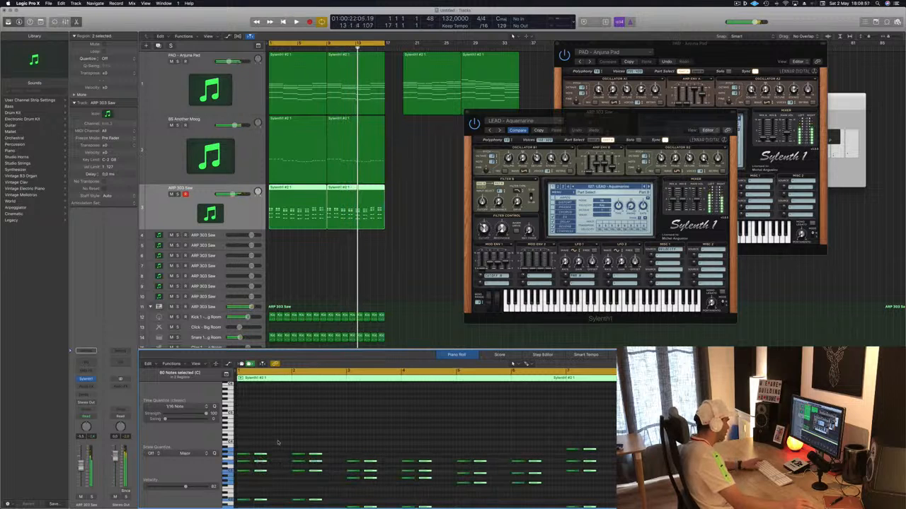
pyautogui.press('Return')
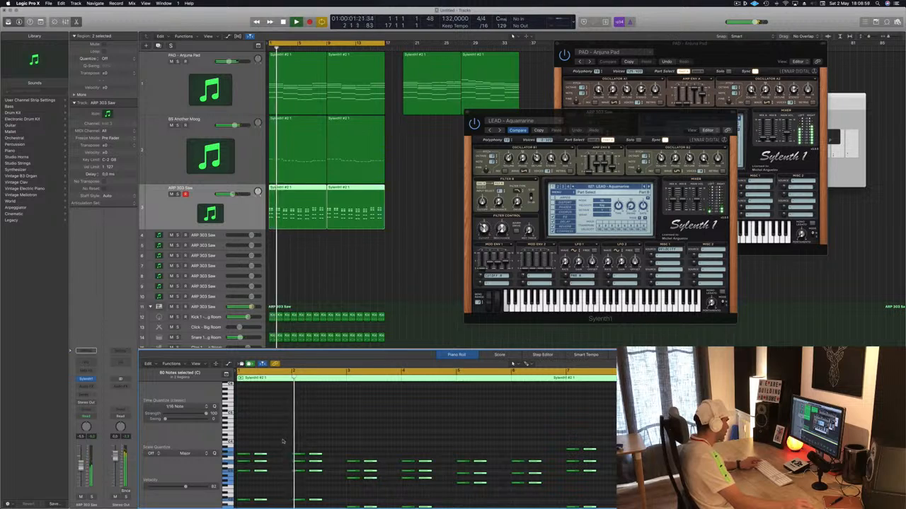
# Step: Shift the copied chord stab notes in time until they directly follow the original stabs
pyautogui.scroll(3, 285, 444)
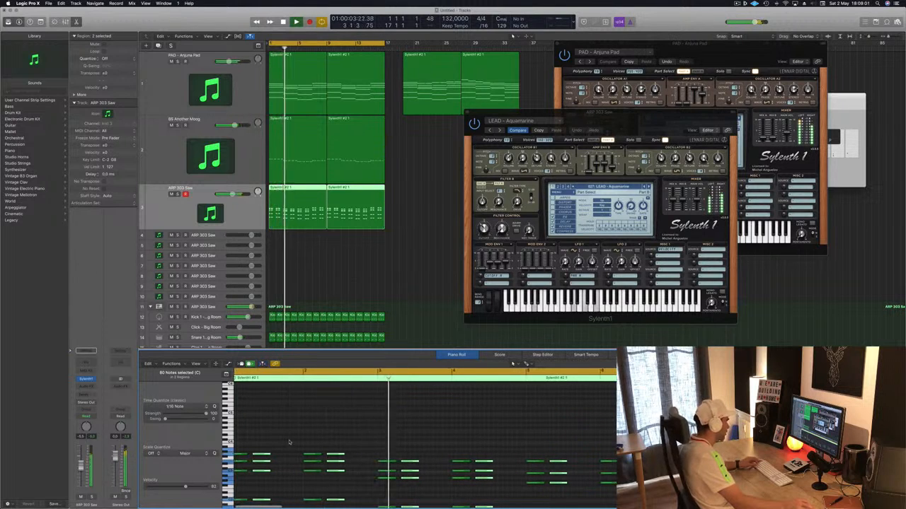
pyautogui.hscroll(-1, 290, 442)
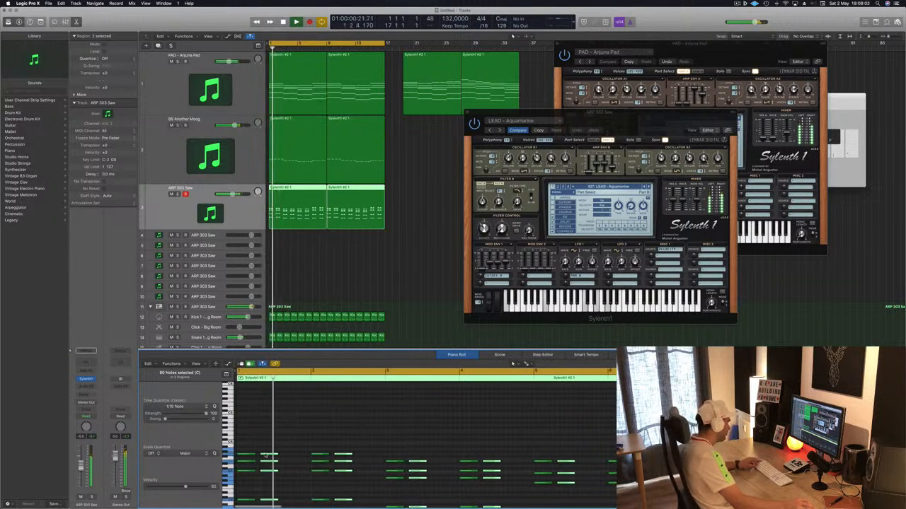
pyautogui.moveTo(268, 456); pyautogui.dragTo(269, 456)
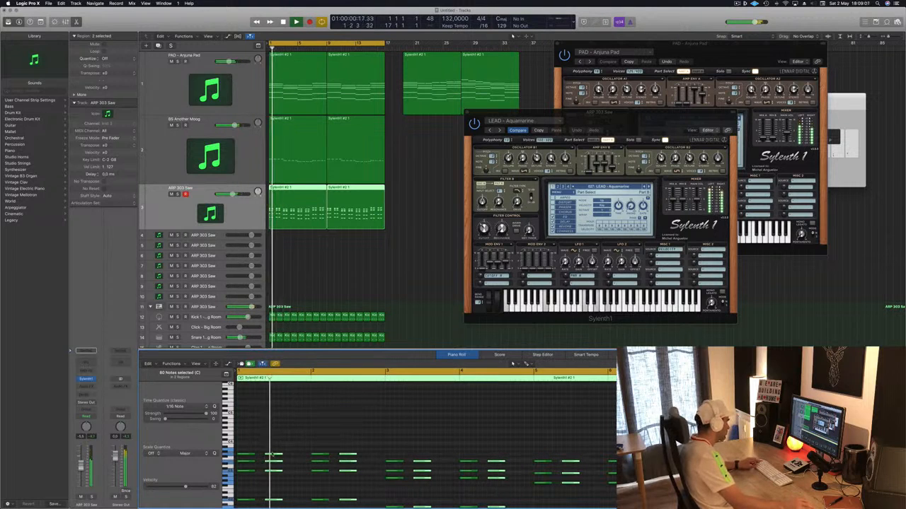
pyautogui.moveTo(262, 457); pyautogui.dragTo(257, 458)
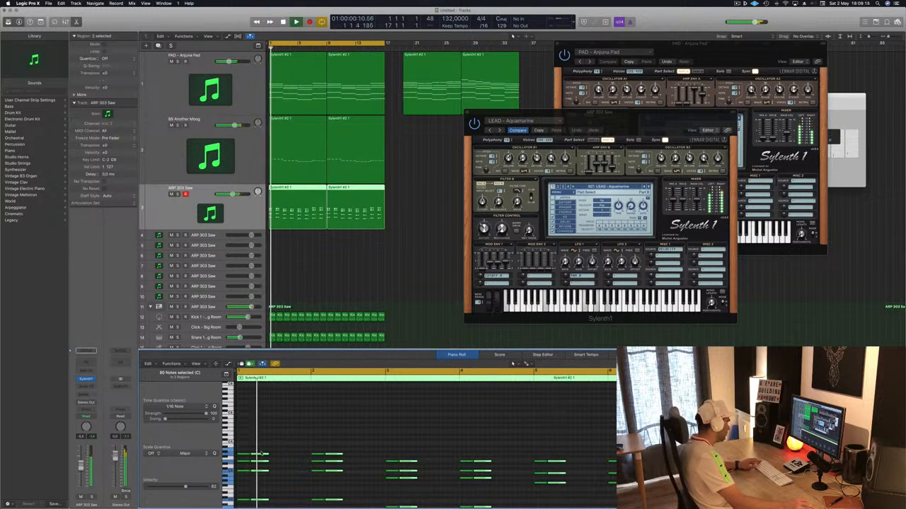
# Step: Duplicate all original and copied stab notes directly behind themselves to form groups of four stabs, and deselect the regions
pyautogui.press('super+a')
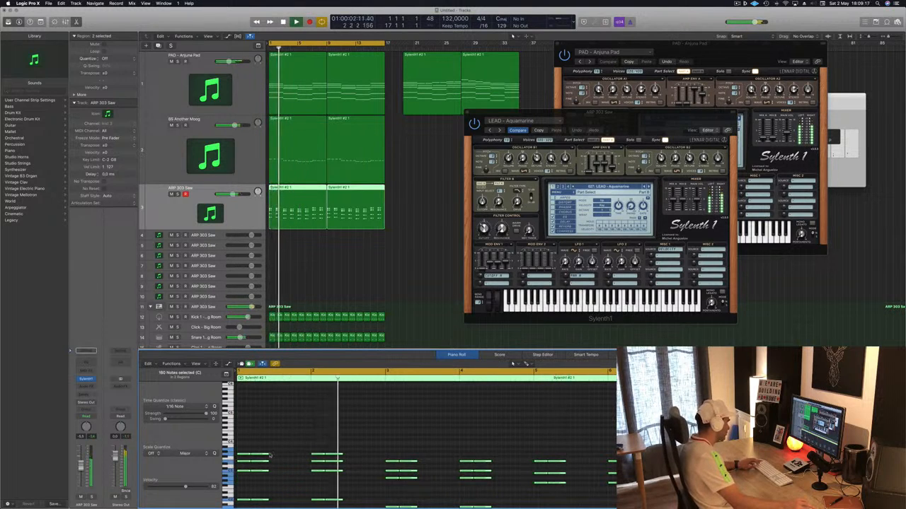
pyautogui.moveTo(268, 453)
pyautogui.mouseDown()
pyautogui.moveTo(245, 456)
pyautogui.moveTo(273, 456)
pyautogui.mouseUp()
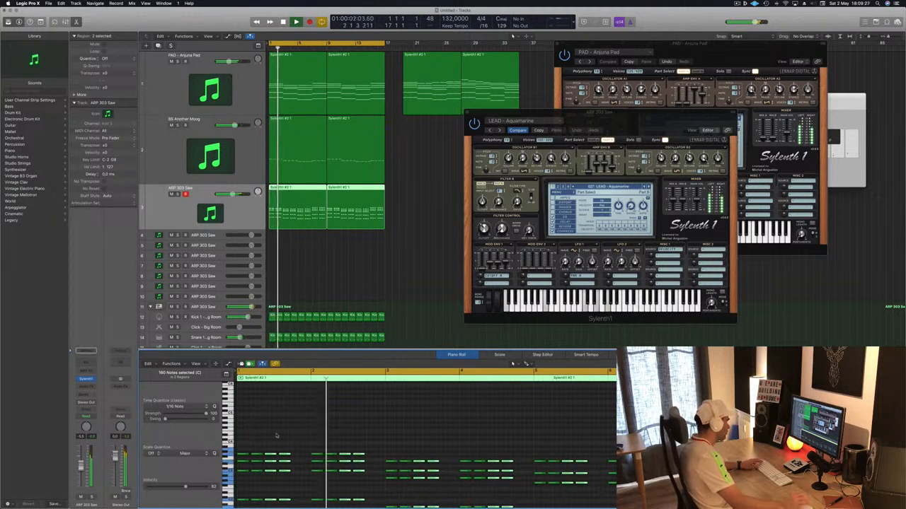
pyautogui.click(367, 290)
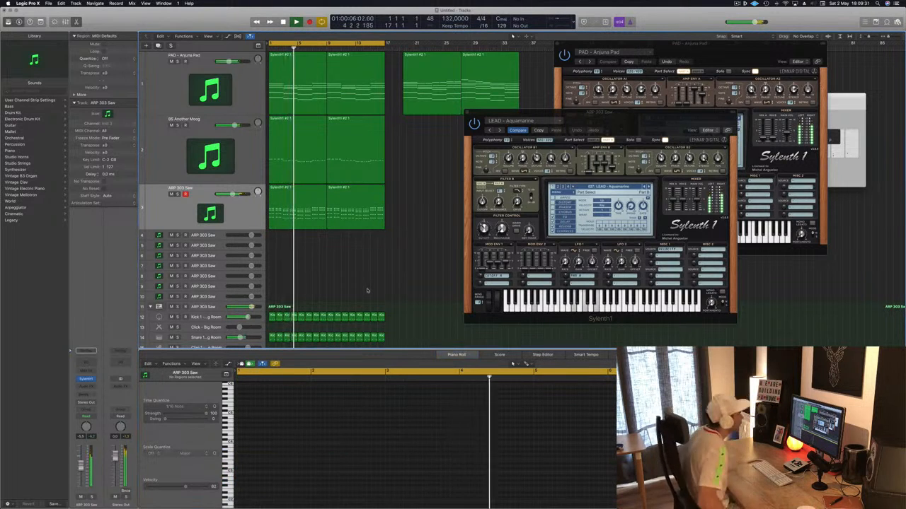
# Step: Move the chord stab track's Sylenth1 window aside and close it
pyautogui.click(285, 200)
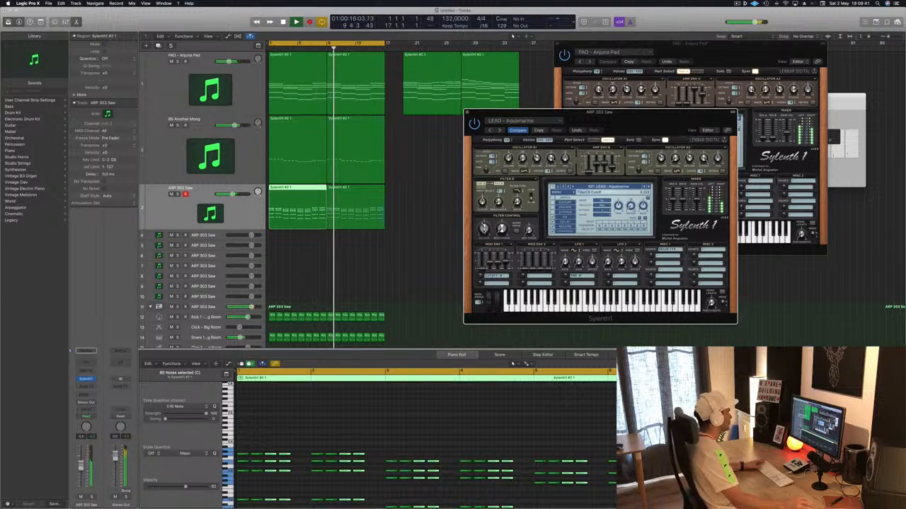
pyautogui.moveTo(545, 111); pyautogui.dragTo(606, 99)
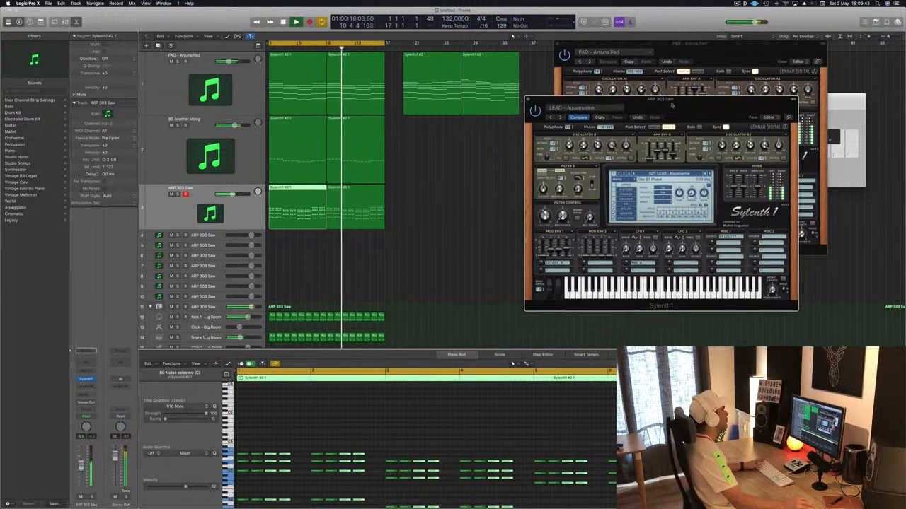
pyautogui.click(528, 99)
# Step: Duplicate the PAD - Anjuna Pad track with its settings and copy its first two regions onto the new track
pyautogui.click(160, 69)
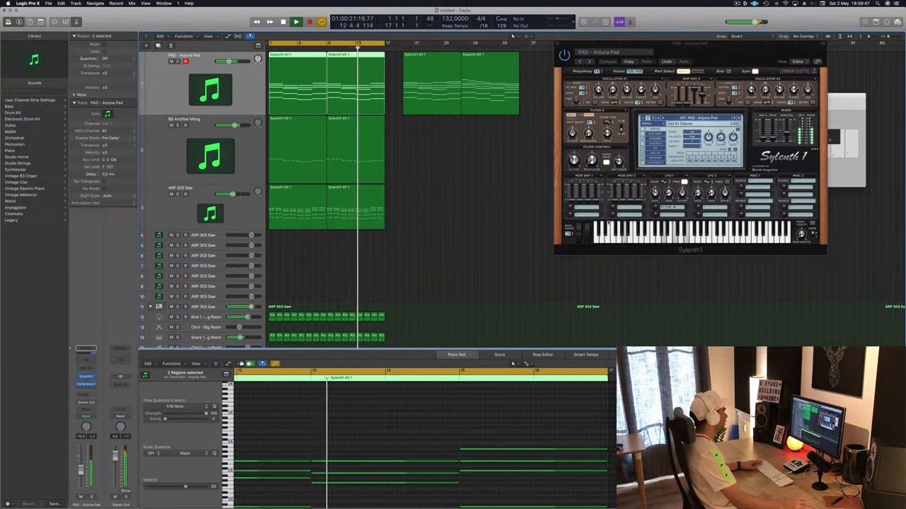
pyautogui.press('super+d')
pyautogui.click(256, 71)
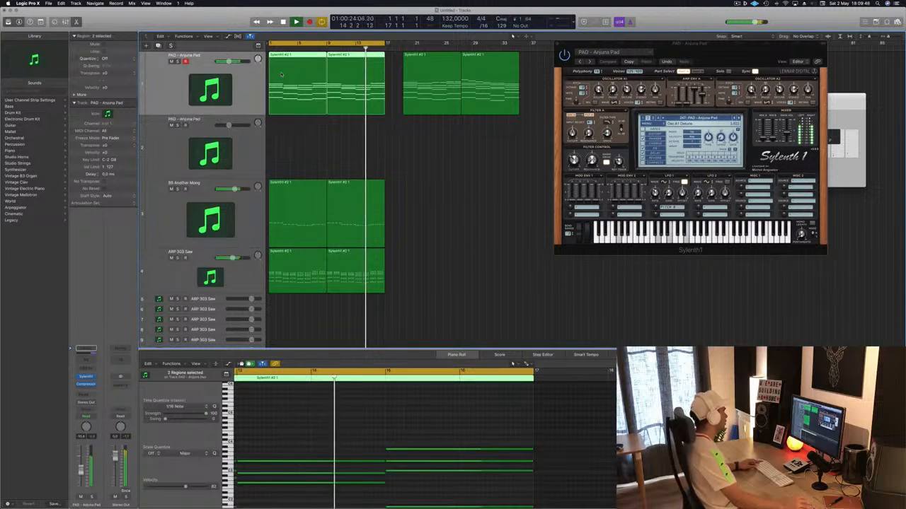
pyautogui.moveTo(282, 92); pyautogui.dragTo(283, 156)
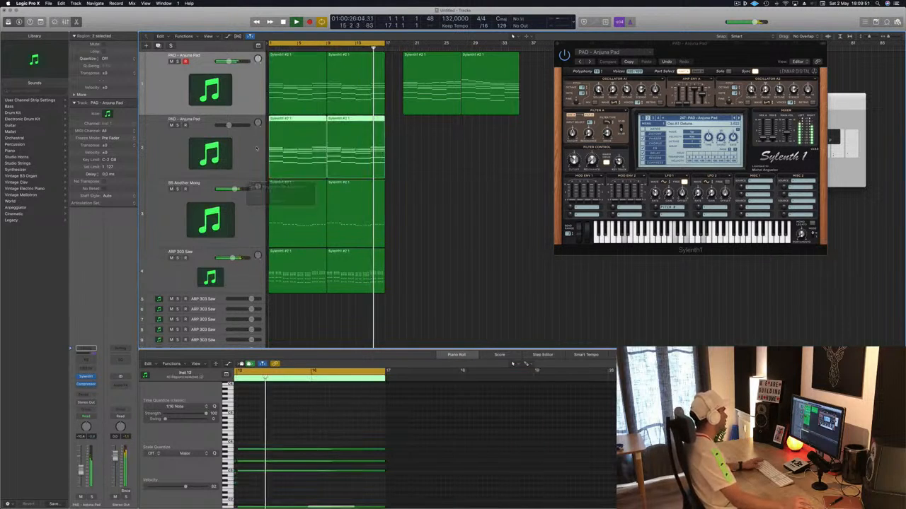
# Step: Add the Arpeggiator MIDI effect to the duplicated pad track and move its window clear of the tracks
pyautogui.click(243, 155)
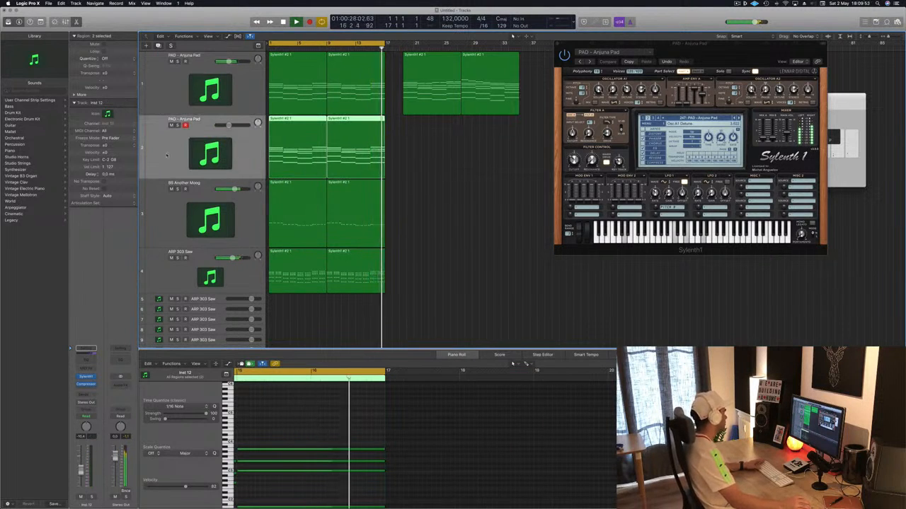
pyautogui.click(88, 370)
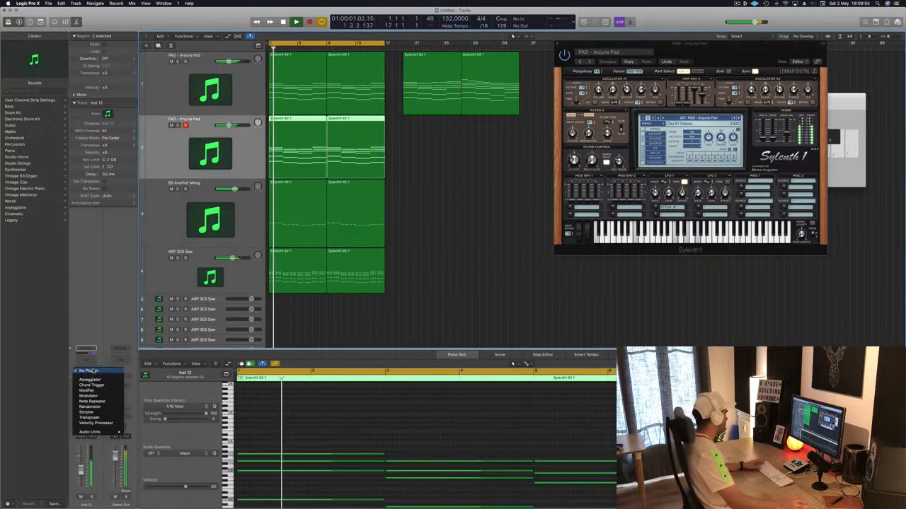
pyautogui.click(90, 380)
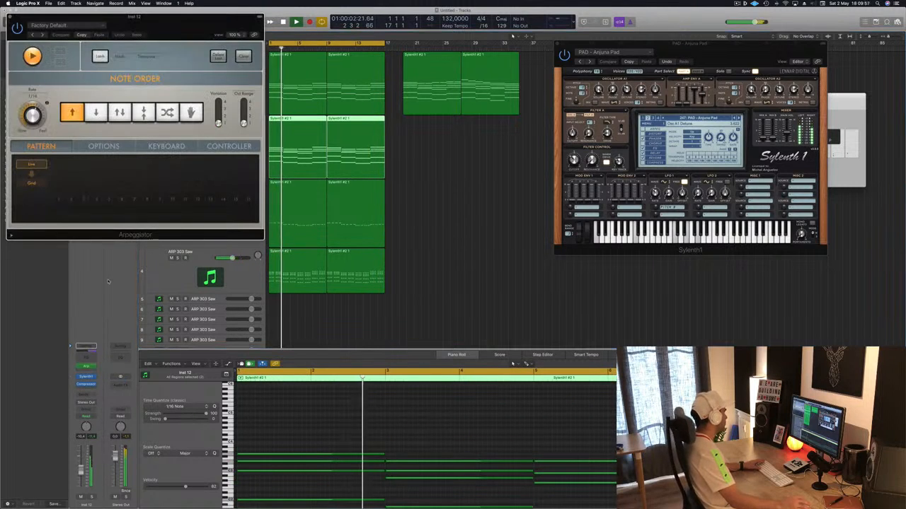
pyautogui.moveTo(115, 17); pyautogui.dragTo(827, 101)
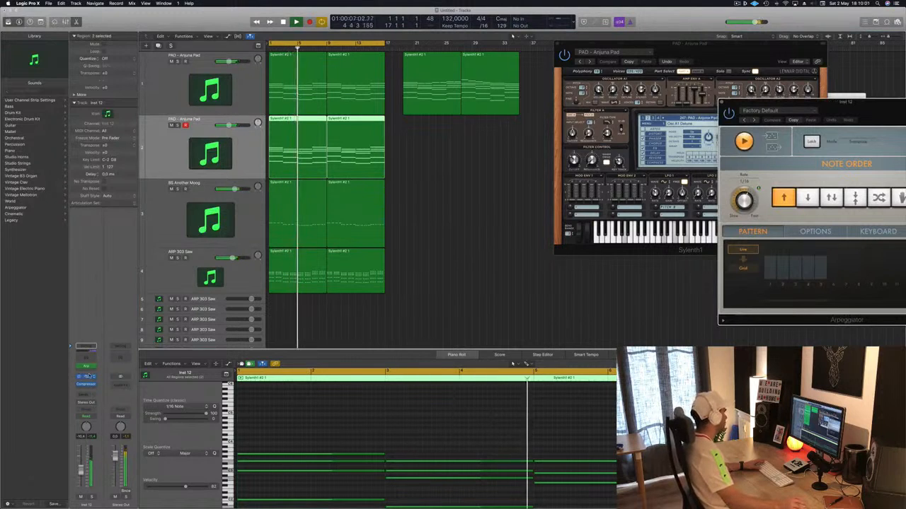
# Step: Open the duplicated pad track's Sylenth1, adjust its filter cutoff and raise the track's volume, keeping the window clear of the regions
pyautogui.click(86, 376)
pyautogui.moveTo(141, 37); pyautogui.dragTo(389, 49)
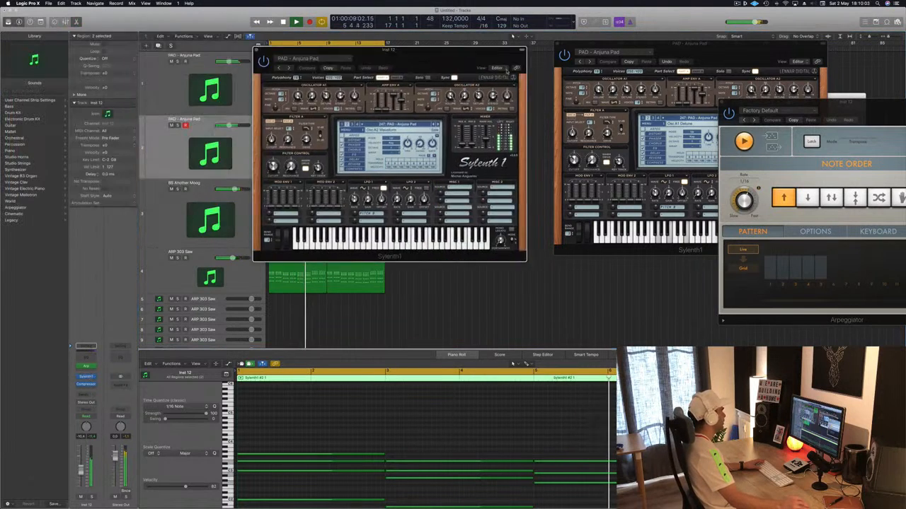
pyautogui.moveTo(506, 69); pyautogui.dragTo(608, 90)
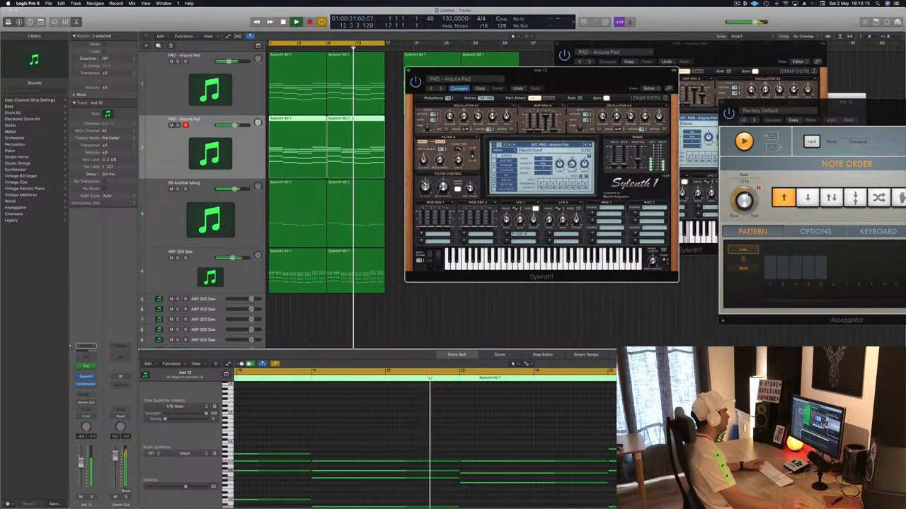
pyautogui.moveTo(579, 78); pyautogui.dragTo(588, 121)
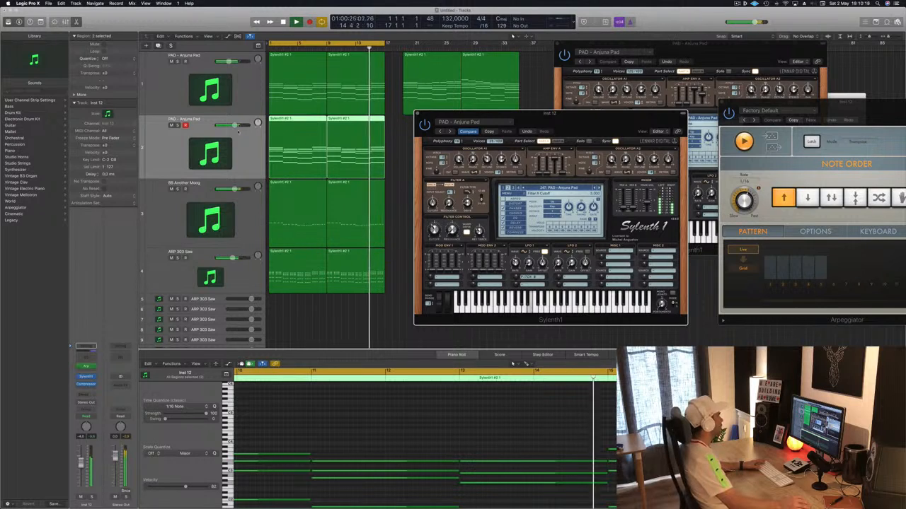
# Step: Stop playback and delete the lowest note of each chord in the duplicated pad track's first region
pyautogui.click(307, 120)
pyautogui.press('space')
pyautogui.click(310, 128)
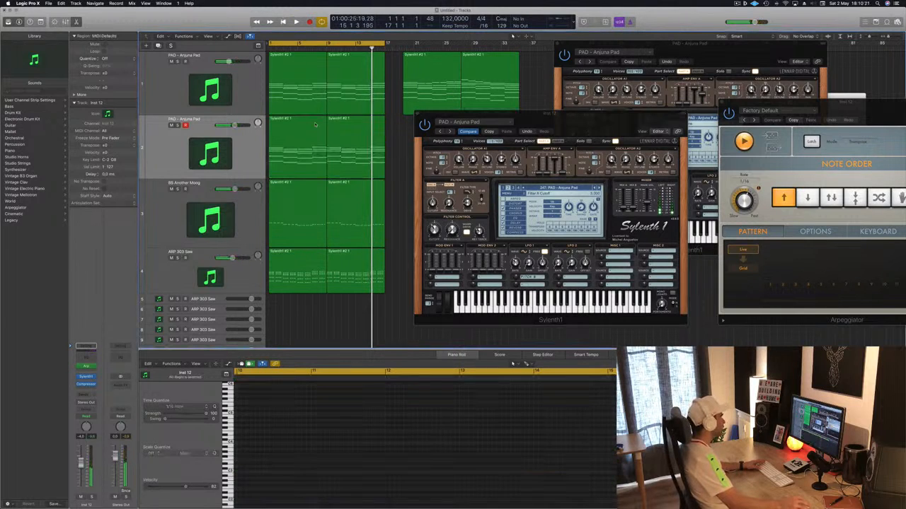
pyautogui.scroll(-5, 295, 404)
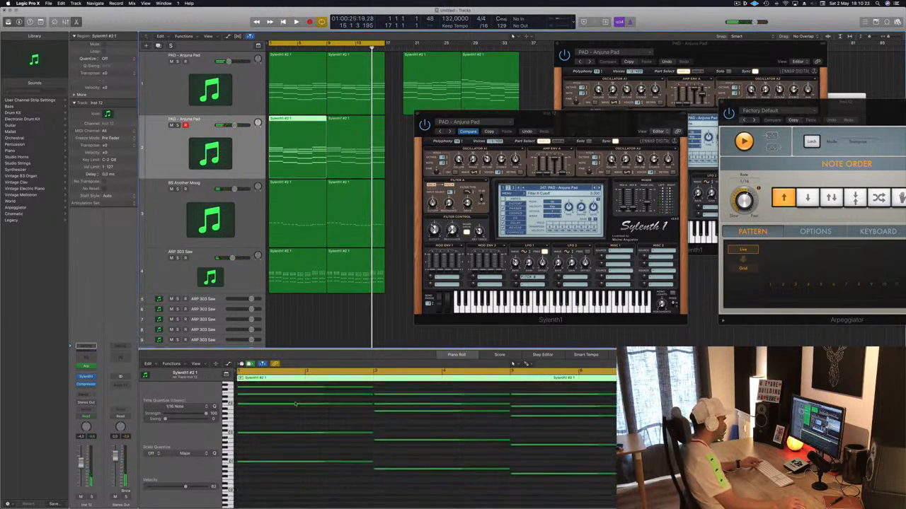
pyautogui.click(310, 434)
pyautogui.moveTo(315, 469); pyautogui.dragTo(622, 431)
pyautogui.press('Delete')
# Step: Delete the lowest note of each chord in the duplicated pad track's second region
pyautogui.click(344, 145)
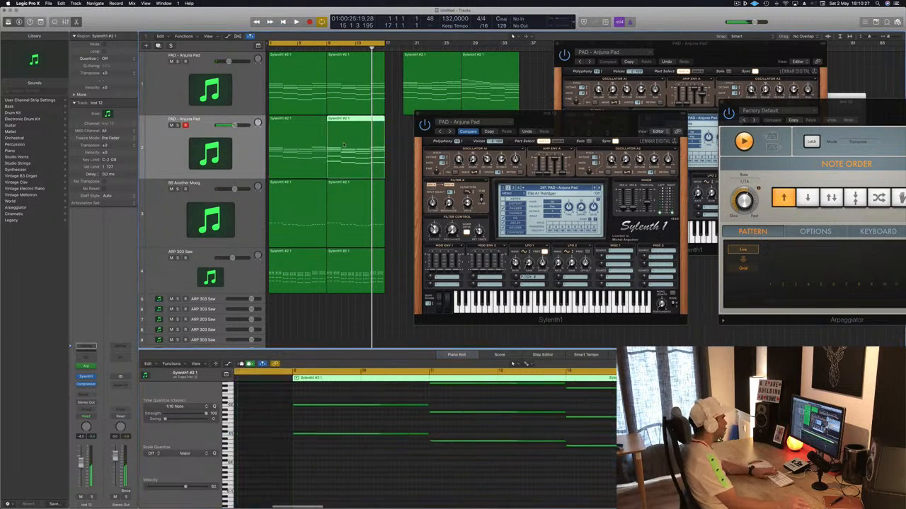
pyautogui.moveTo(347, 459); pyautogui.dragTo(623, 432)
pyautogui.press('Delete')
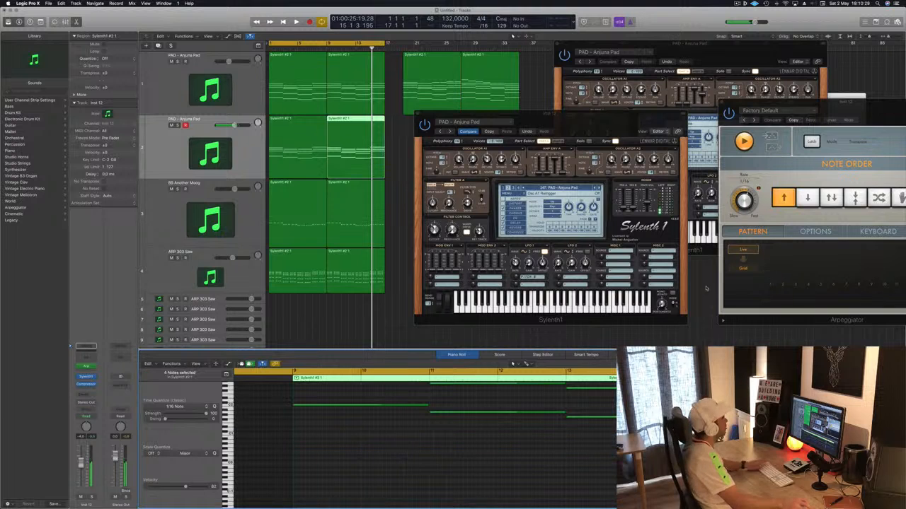
# Step: Select both regions of the duplicated pad track and play the loop from the start to audition the arpeggio
pyautogui.press('space')
pyautogui.moveTo(544, 127)
pyautogui.mouseDown()
pyautogui.moveTo(462, 187)
pyautogui.moveTo(615, 125)
pyautogui.moveTo(549, 128)
pyautogui.mouseUp()
pyautogui.keyDown('shift'); pyautogui.click(306, 145); pyautogui.keyUp('shift')
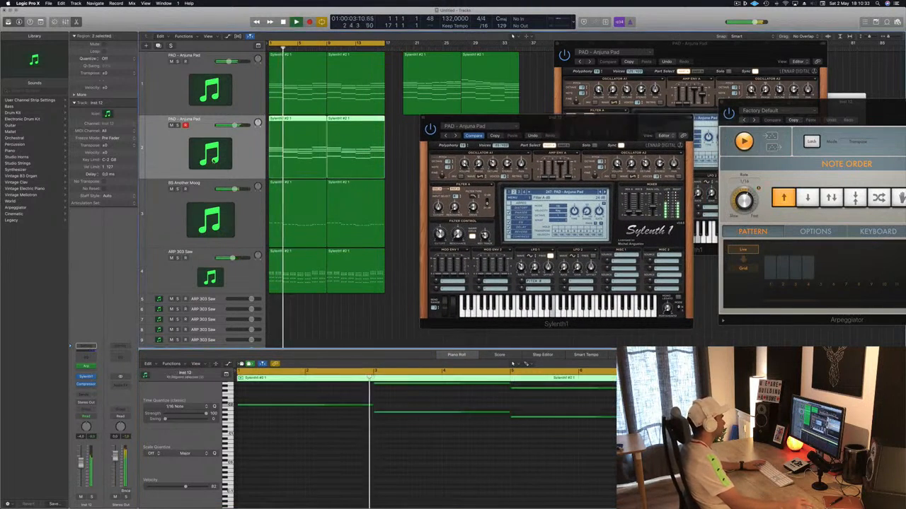
pyautogui.press('Return')
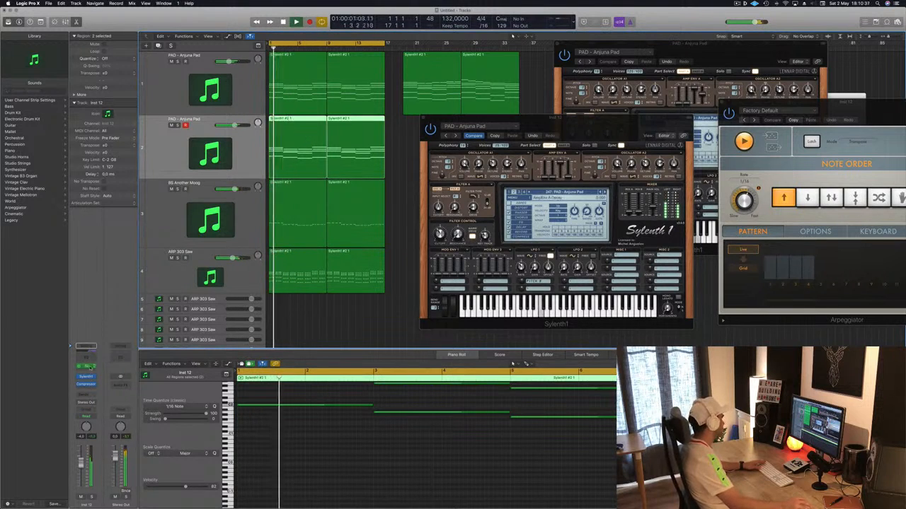
# Step: Bring up the duplicated pad track's Arpeggiator, keep its window clear of the regions and replay the loop from the start
pyautogui.click(88, 368)
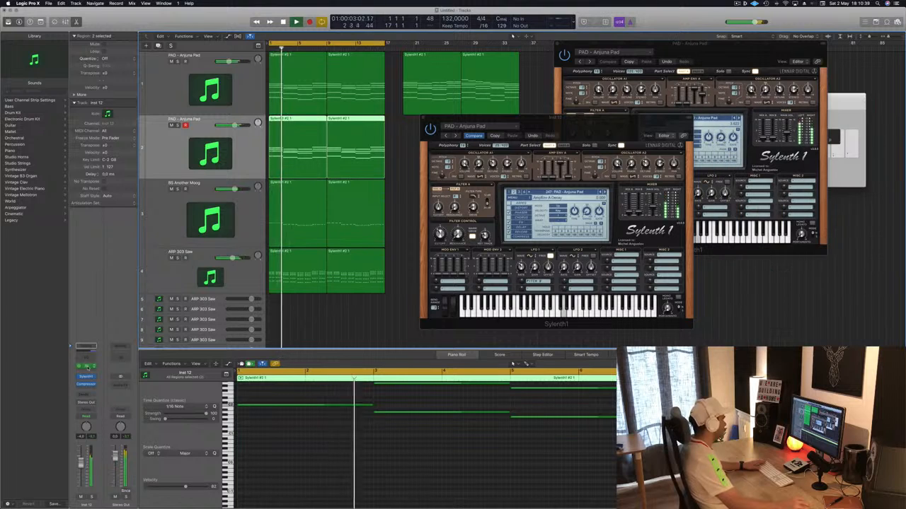
pyautogui.click(87, 366)
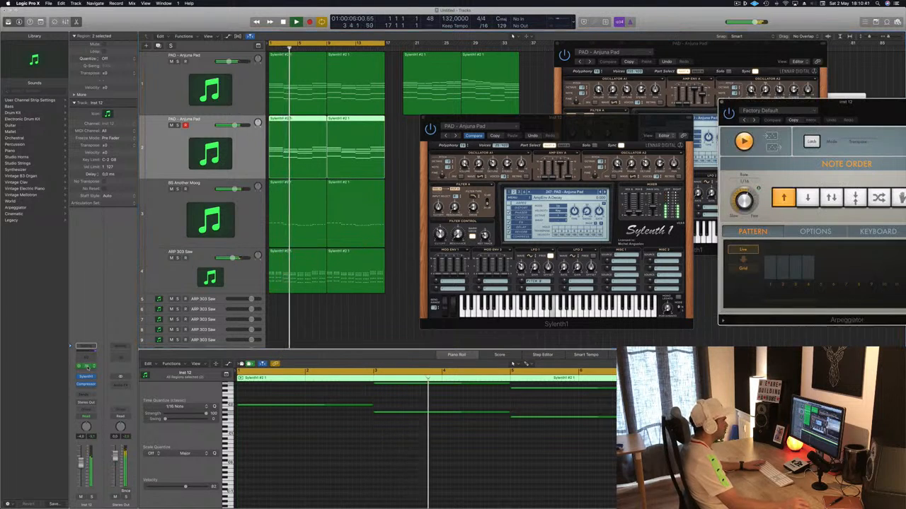
pyautogui.moveTo(781, 103); pyautogui.dragTo(686, 168)
pyautogui.press('space')
pyautogui.press('space')
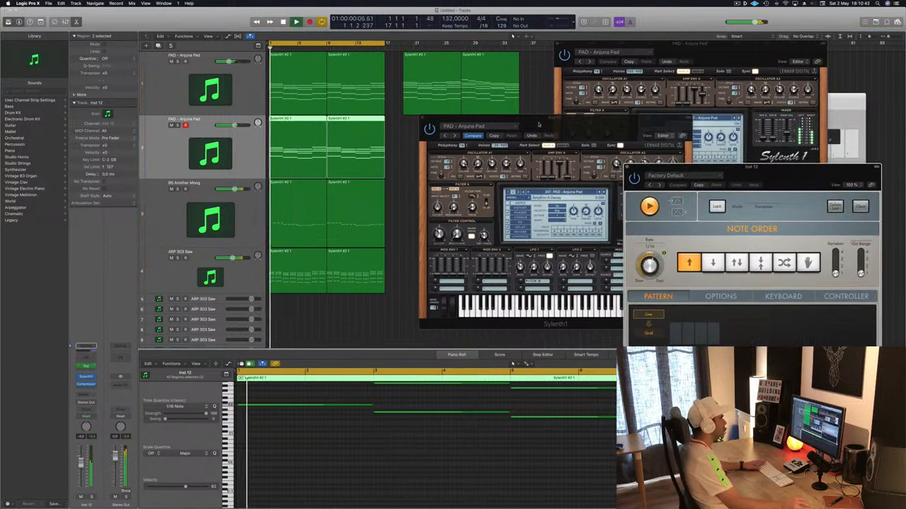
# Step: Try the LEAD - 80's Cop preset in the duplicated pad track's Sylenth1, lowering the track's volume and playing the loop
pyautogui.moveTo(540, 123); pyautogui.dragTo(491, 123)
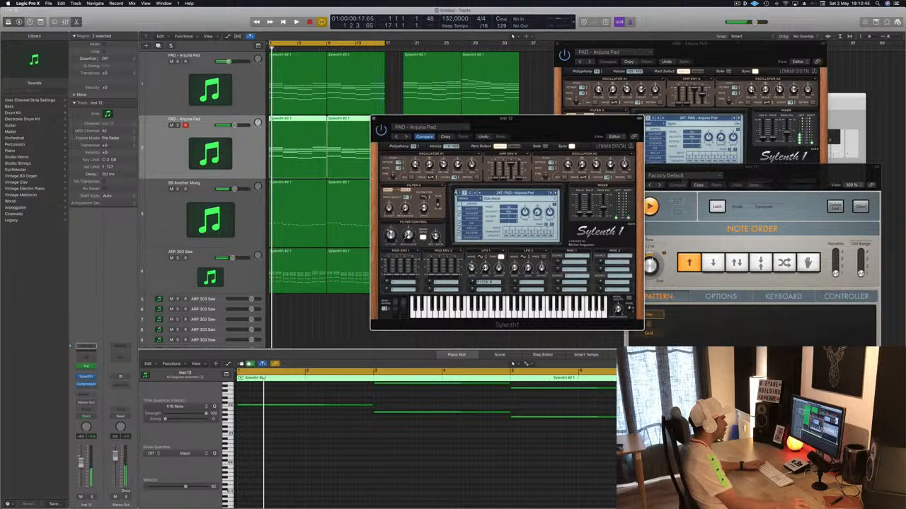
pyautogui.click(495, 193)
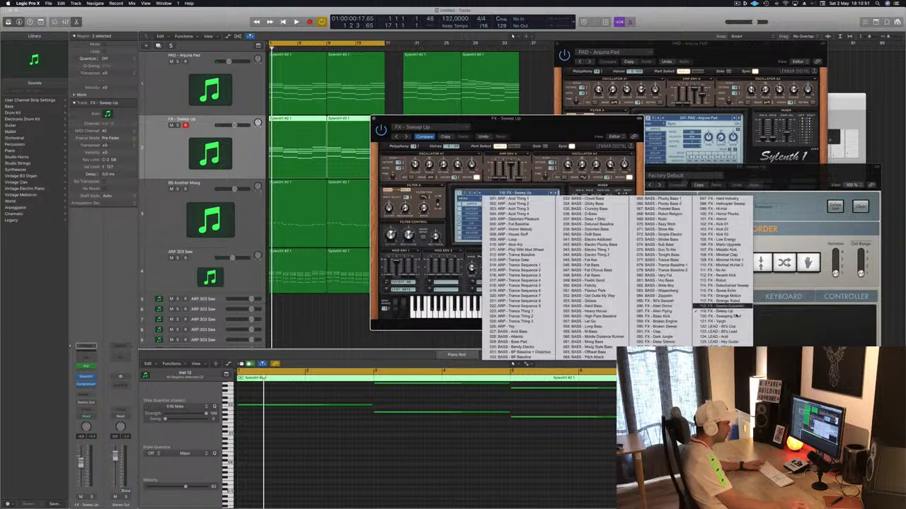
pyautogui.click(731, 328)
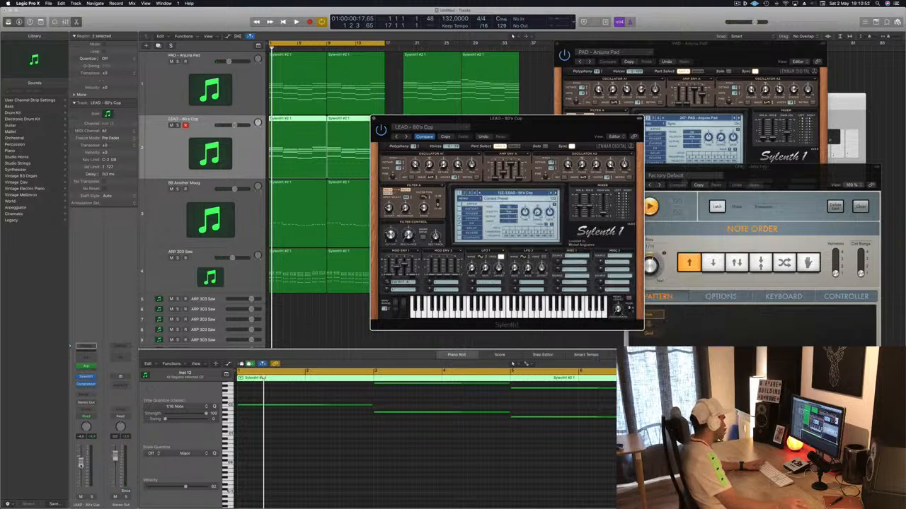
pyautogui.moveTo(80, 466); pyautogui.dragTo(79, 479)
pyautogui.press('space')
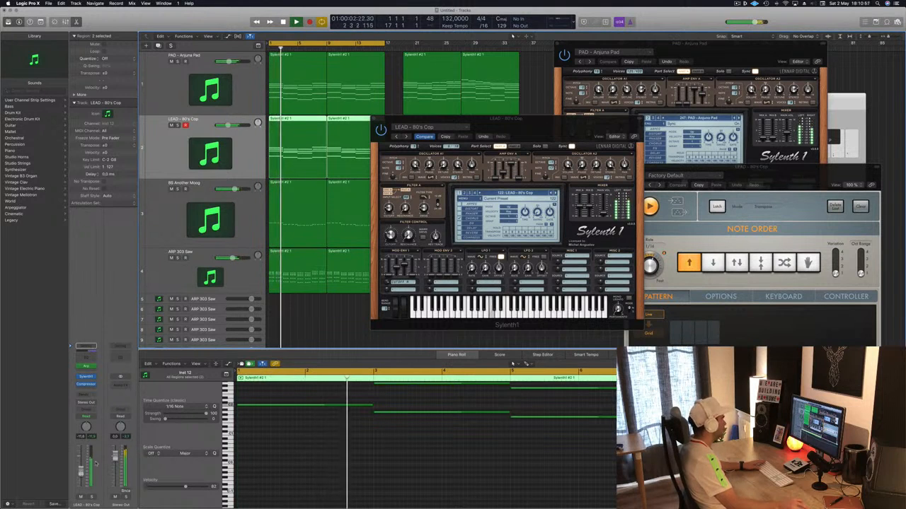
# Step: Transpose all notes in both regions of the duplicated pad track up one octave and restart the loop
pyautogui.click(322, 458)
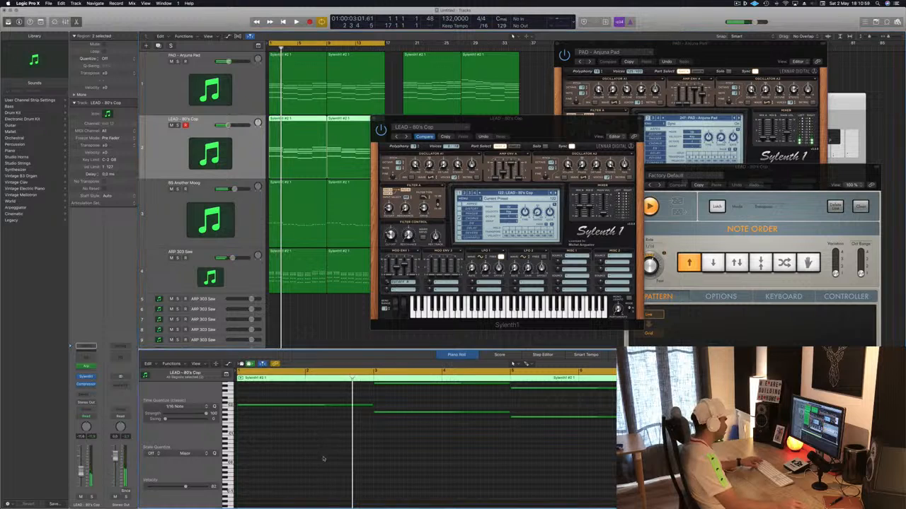
pyautogui.scroll(4, 323, 459)
pyautogui.press('super+Left')
pyautogui.scroll(1, 324, 458)
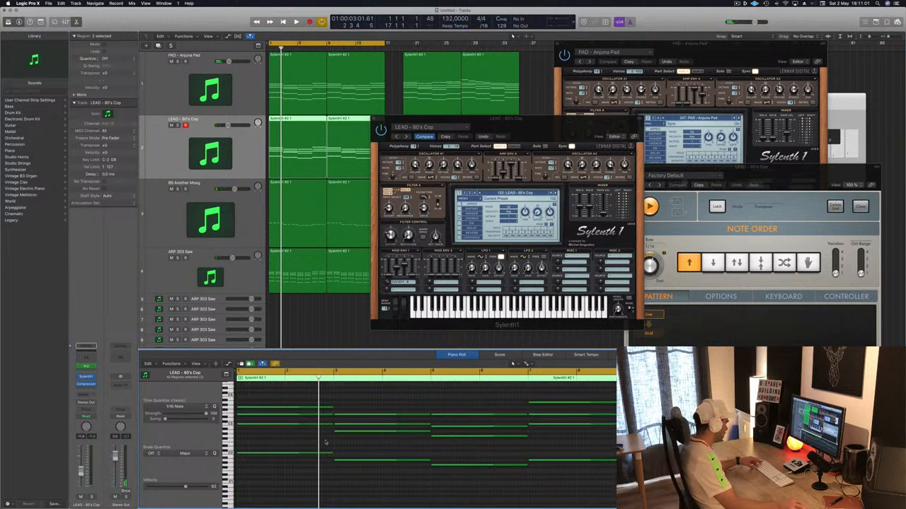
pyautogui.press('super+a')
pyautogui.hotkey('alt', 'shift', 'Up')
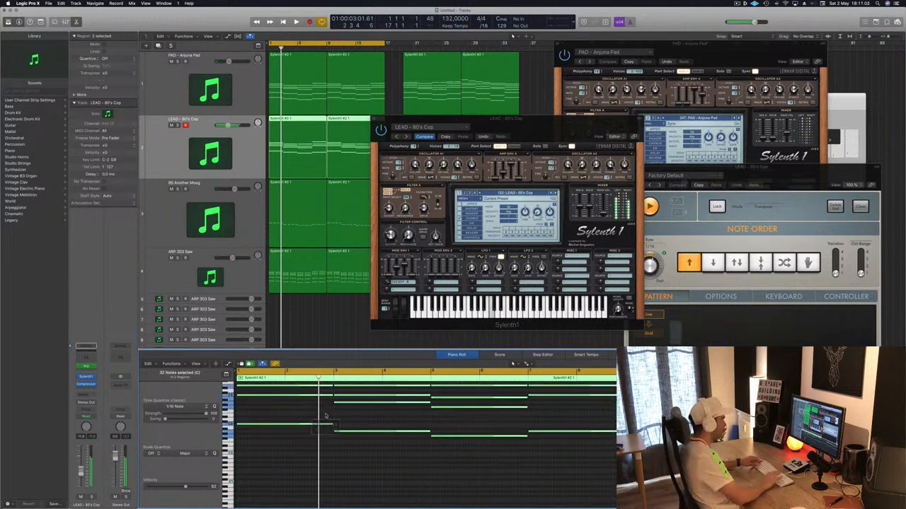
pyautogui.press('space')
# Step: Lower the layer's volume further and try the LEAD - 80's Lead preset in its Sylenth1 while the loop plays
pyautogui.moveTo(509, 120); pyautogui.dragTo(600, 119)
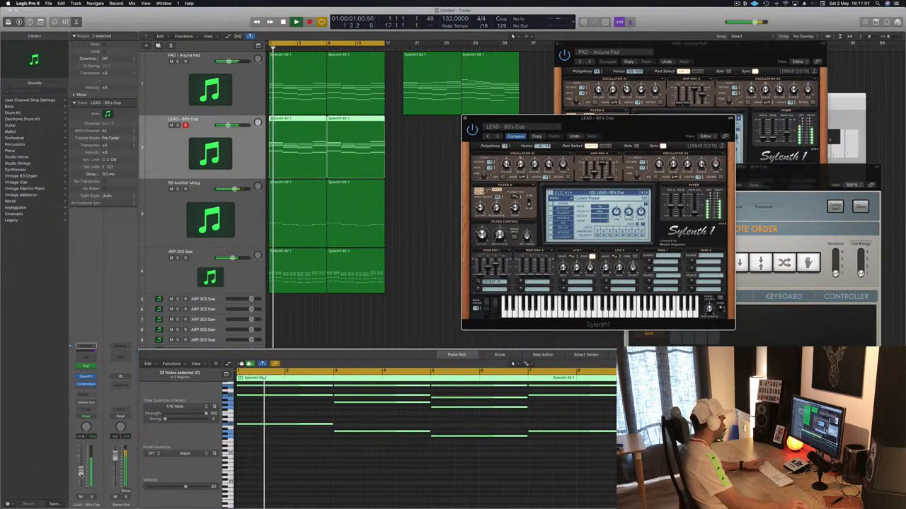
pyautogui.click(513, 364)
pyautogui.click(301, 465)
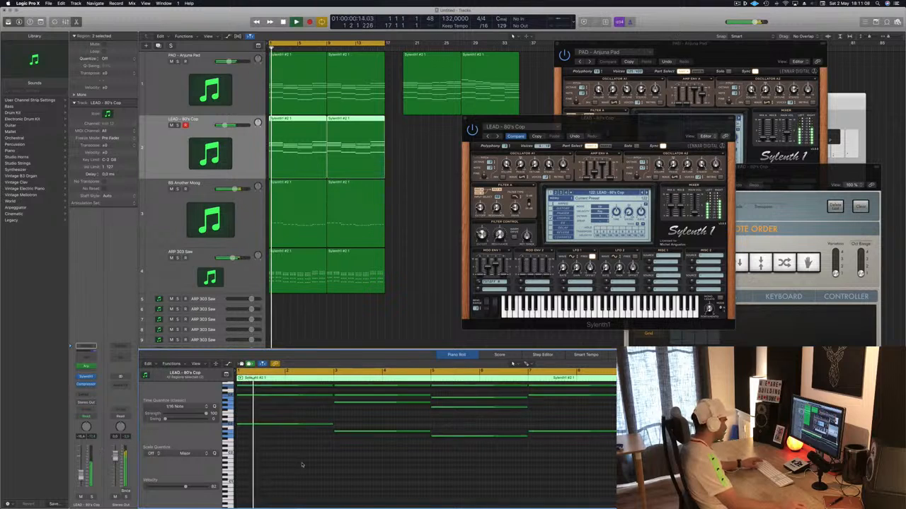
pyautogui.press('super+a')
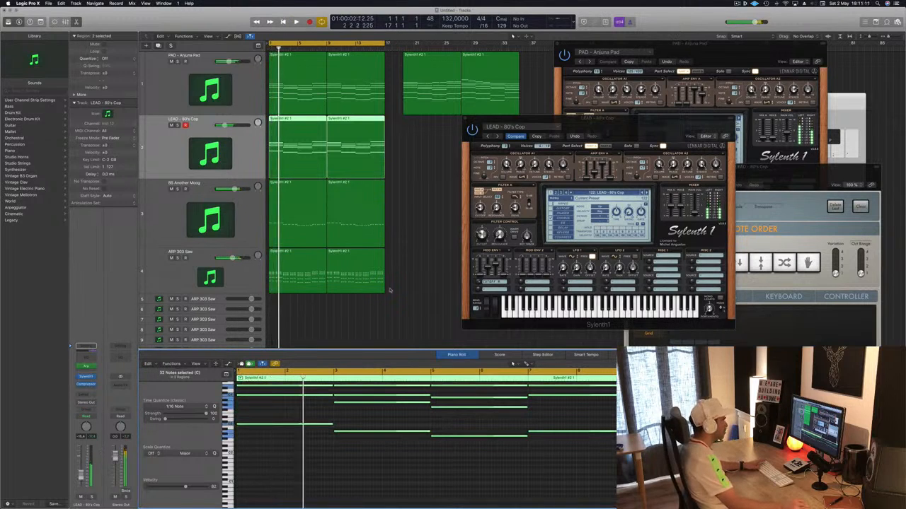
pyautogui.moveTo(646, 116); pyautogui.dragTo(567, 136)
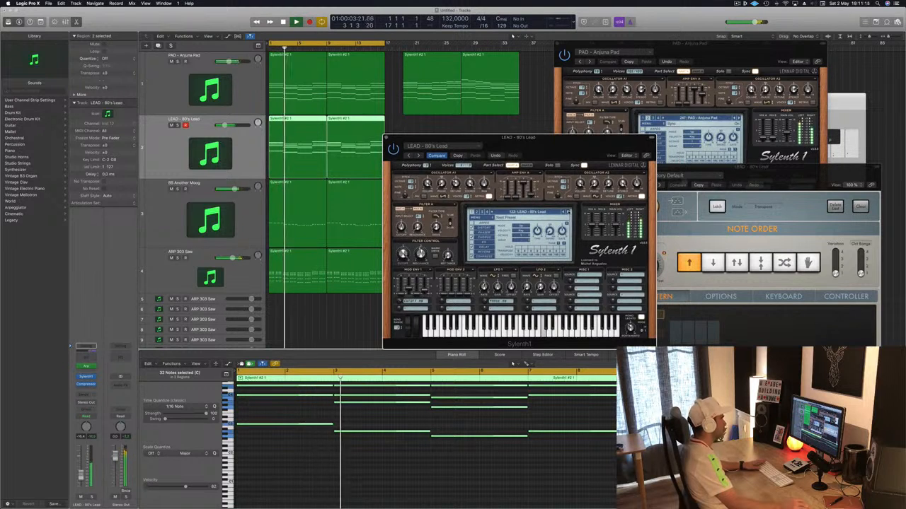
pyautogui.moveTo(571, 144); pyautogui.dragTo(693, 132)
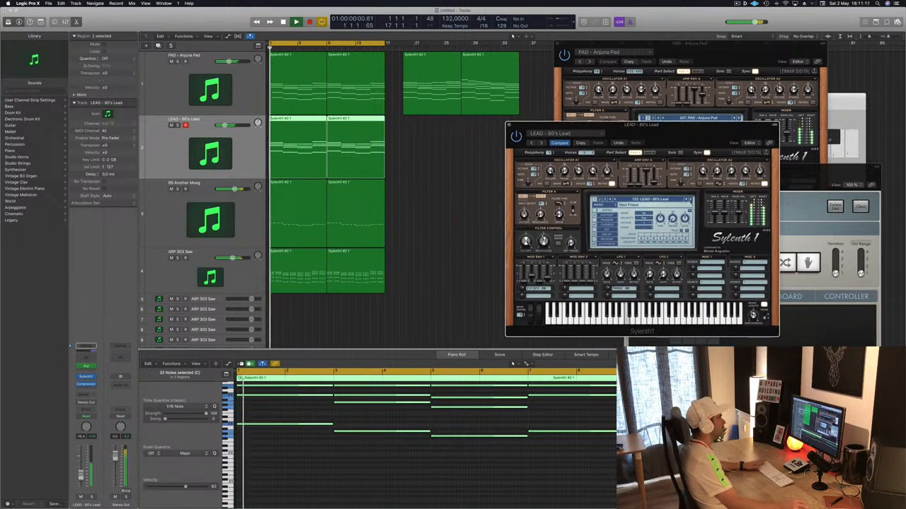
# Step: Try the LEAD - Airy Guitar preset on the arpeggiated layer and reduce the track's volume to suit it
pyautogui.click(691, 200)
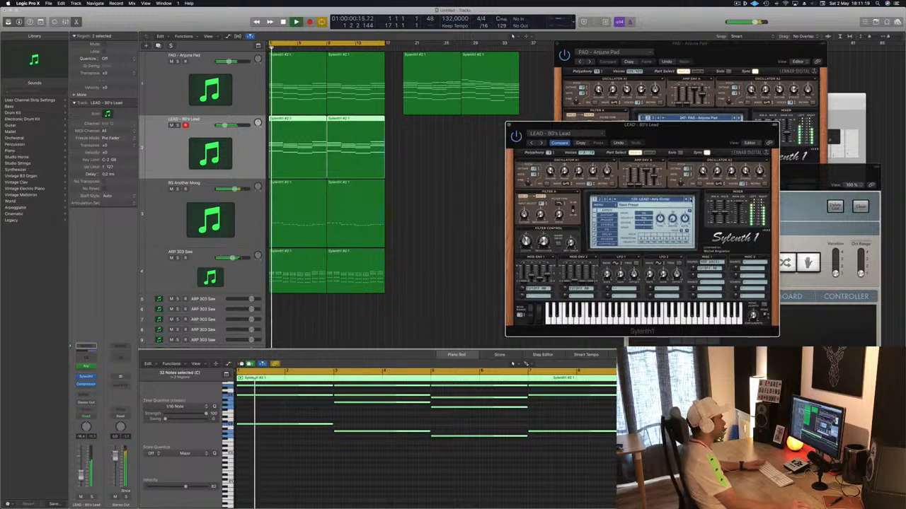
pyautogui.moveTo(697, 147); pyautogui.dragTo(675, 153)
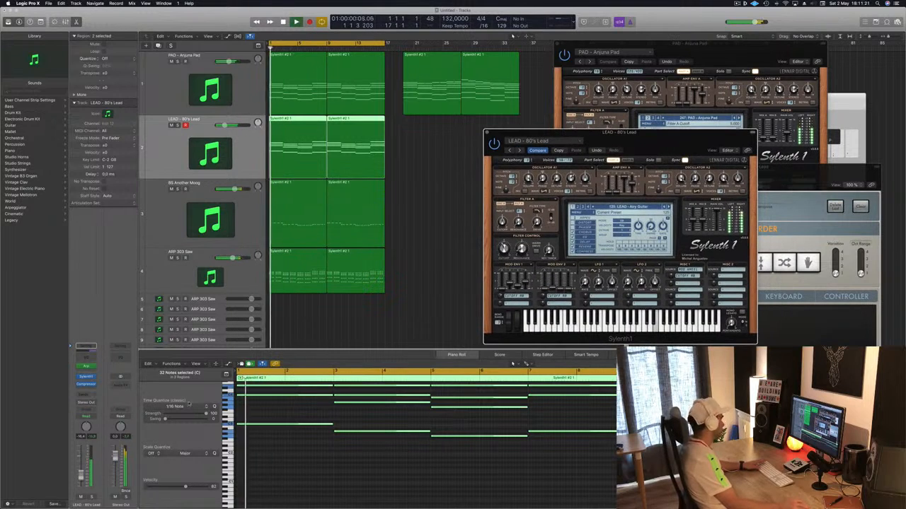
pyautogui.moveTo(81, 480); pyautogui.dragTo(81, 483)
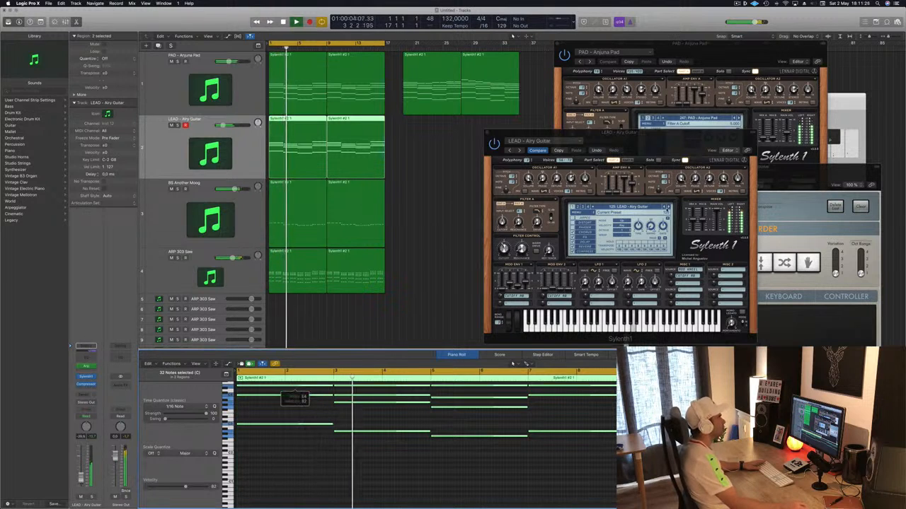
# Step: Audition the following lead presets, through LEAD - Basic Super Saw to LEAD - Brass, adjusting the track's volume
pyautogui.click(667, 208)
pyautogui.press('space')
pyautogui.press('space')
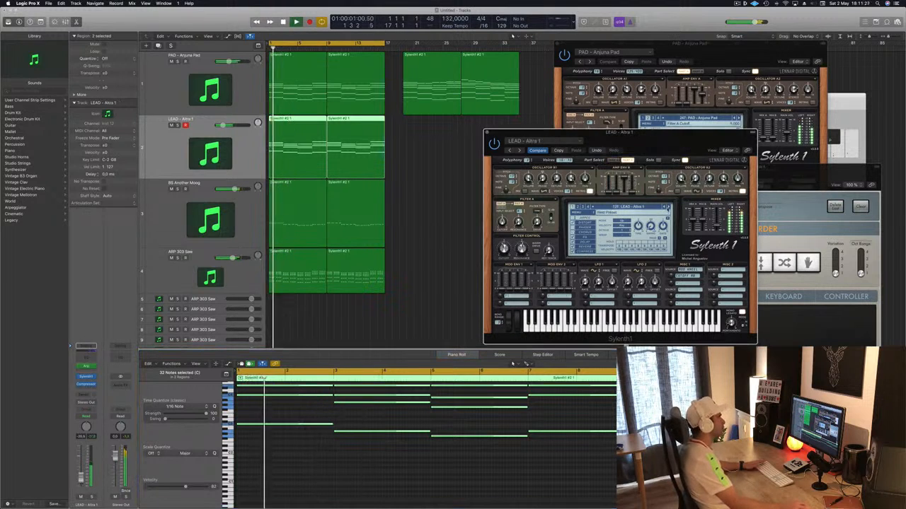
pyautogui.click(668, 208)
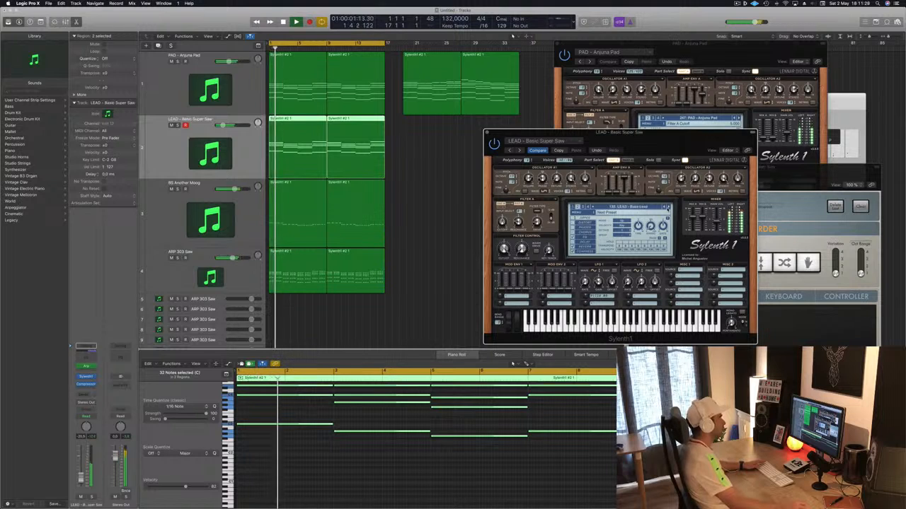
pyautogui.click(668, 208)
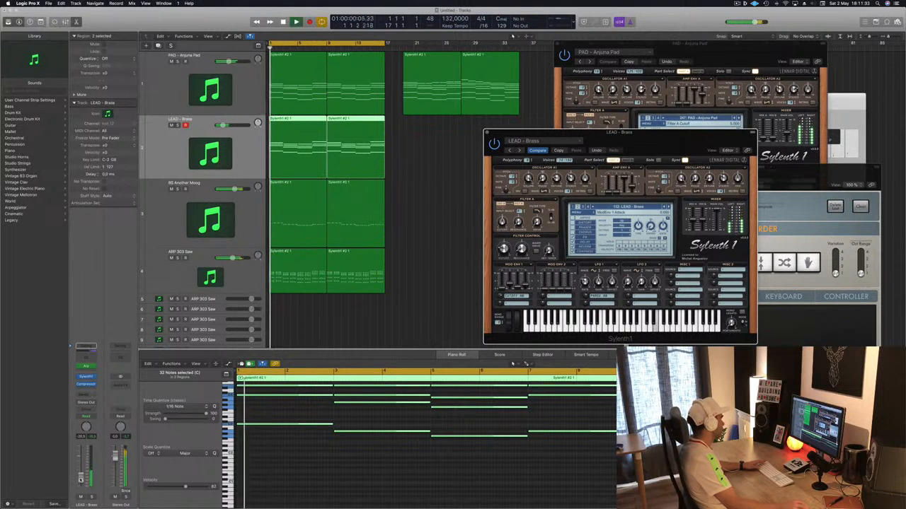
pyautogui.click(513, 364)
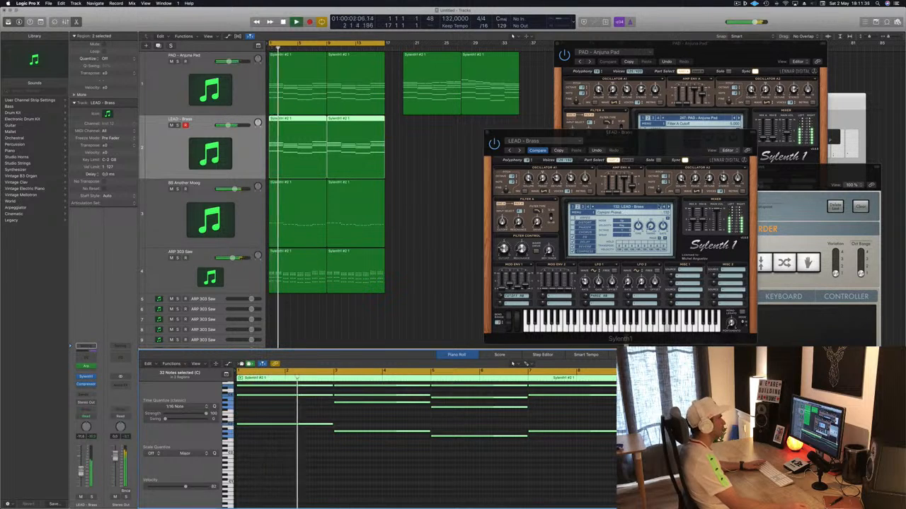
# Step: Browse the lead presets as far as LEAD - Burning Up and return to LEAD - Brazil 1 for the arpeggiated layer
pyautogui.click(667, 208)
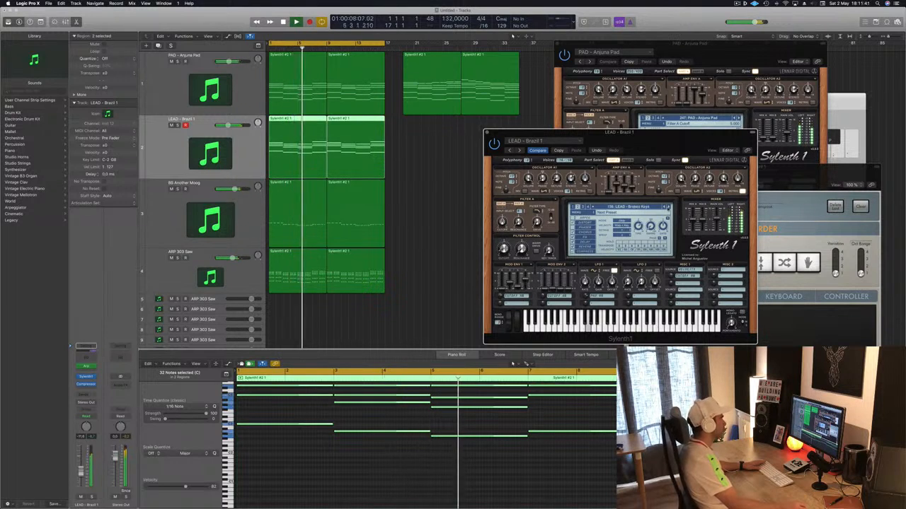
pyautogui.click(668, 208)
pyautogui.click(668, 208)
pyautogui.click(664, 208)
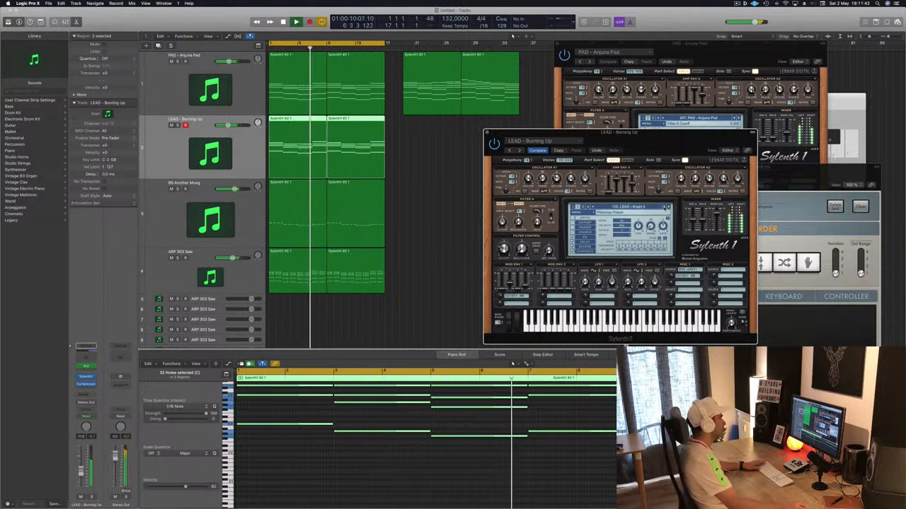
# Step: Replay the loop, adjust the Filter A cutoff of LEAD - Brazil 1 and lower the track's volume
pyautogui.press('Return')
pyautogui.click(135, 453)
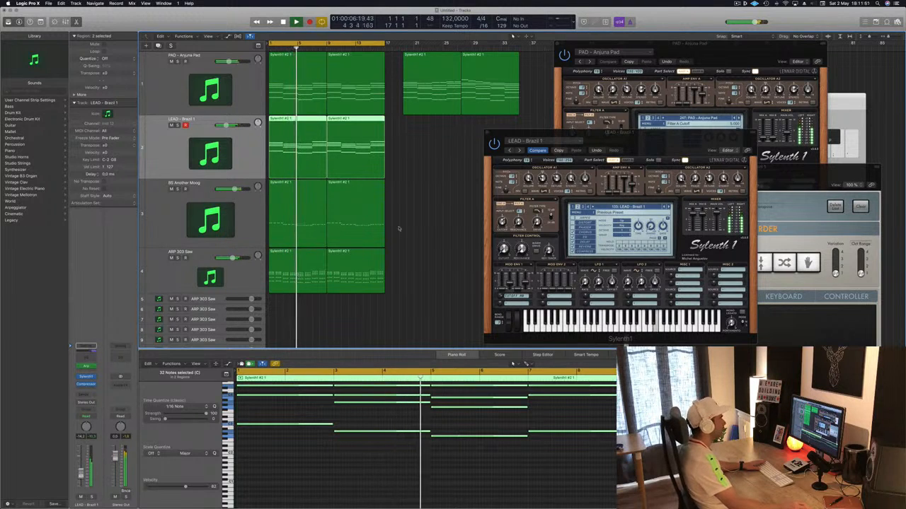
pyautogui.moveTo(679, 136); pyautogui.dragTo(629, 129)
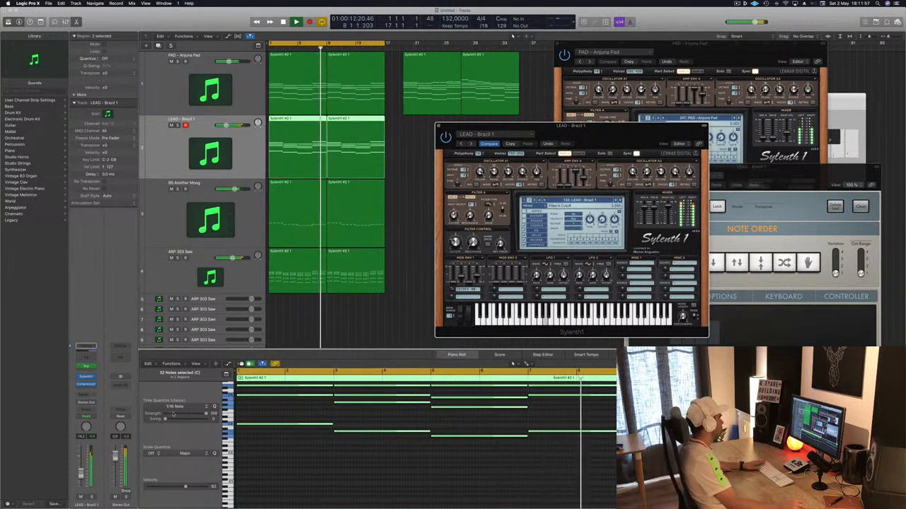
pyautogui.moveTo(81, 475); pyautogui.dragTo(81, 483)
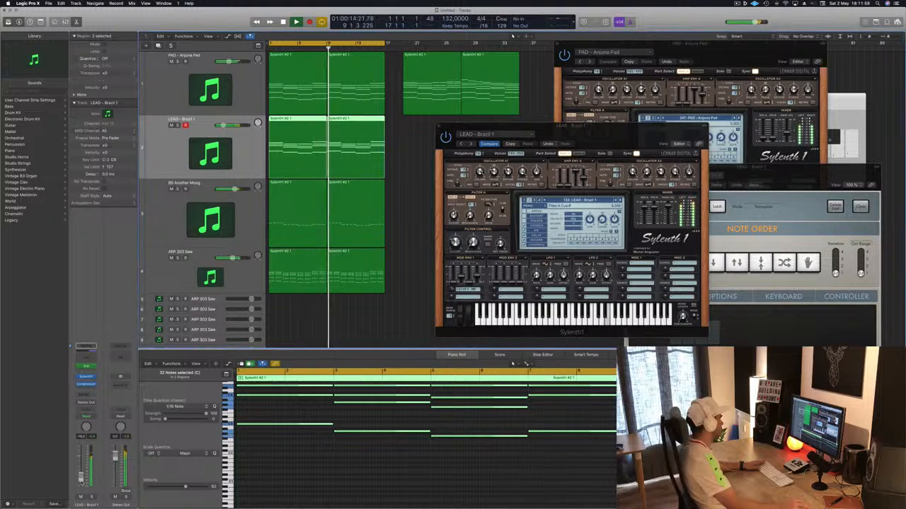
# Step: Turn off Auto Gain in the Brazil 1 track's Compressor and adjust the Filter Control cutoff in its Sylenth1
pyautogui.click(86, 385)
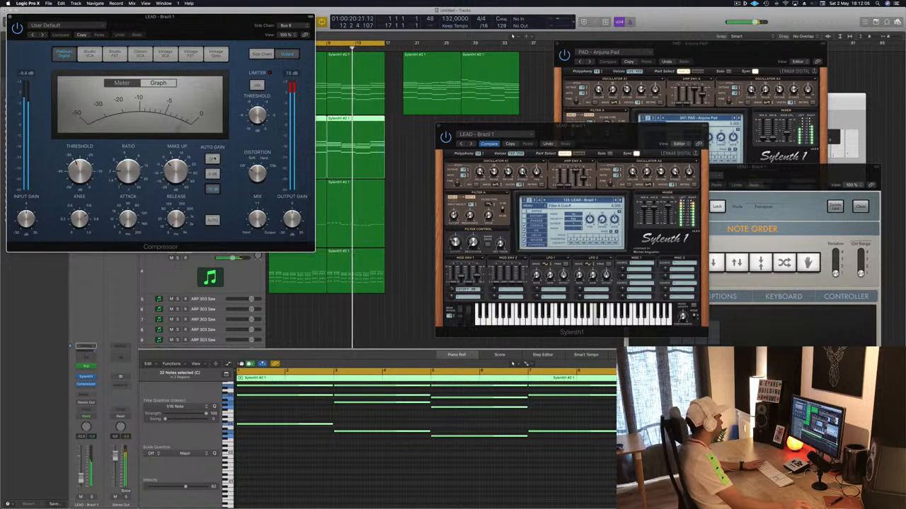
pyautogui.click(214, 159)
pyautogui.moveTo(212, 40); pyautogui.dragTo(873, 169)
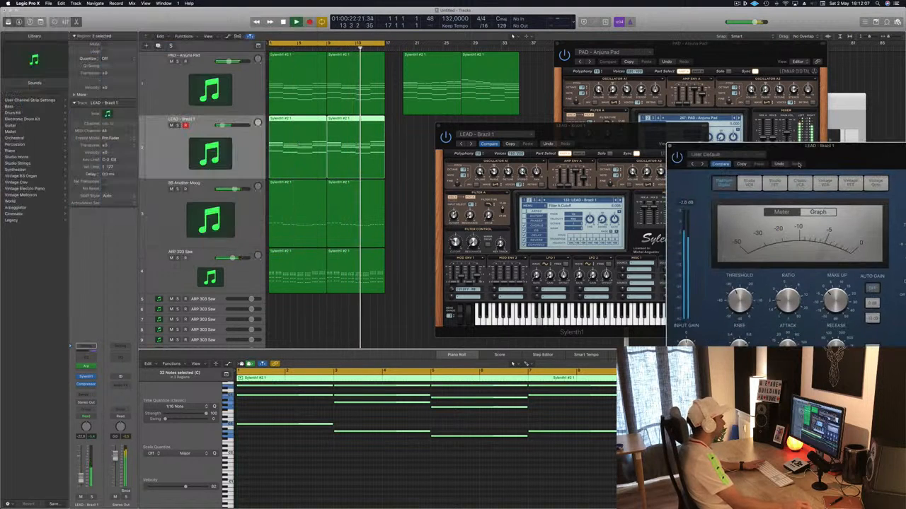
pyautogui.press('Return')
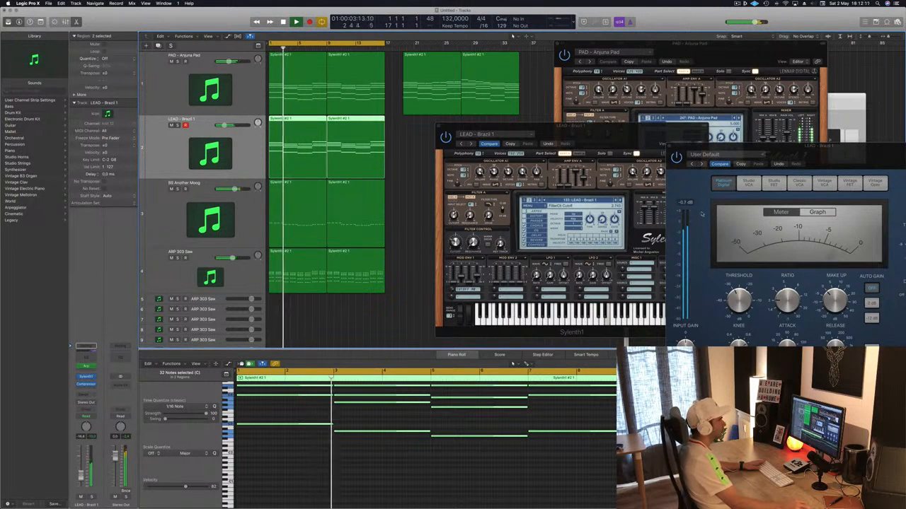
pyautogui.moveTo(793, 155); pyautogui.dragTo(593, 174)
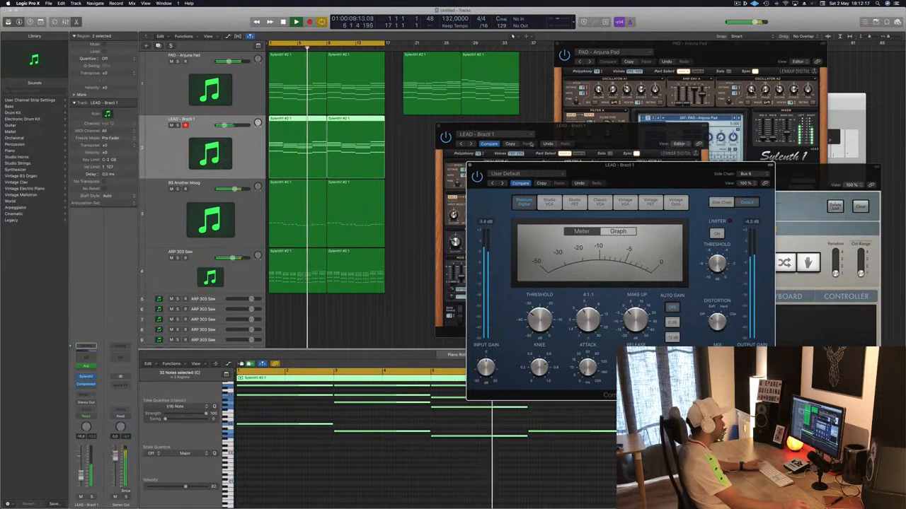
# Step: Close the Compressor, rebalance the Brazil 1 track's volume against the loop and close its Sylenth1 window
pyautogui.press('Return')
pyautogui.click(470, 165)
pyautogui.moveTo(507, 126); pyautogui.dragTo(568, 99)
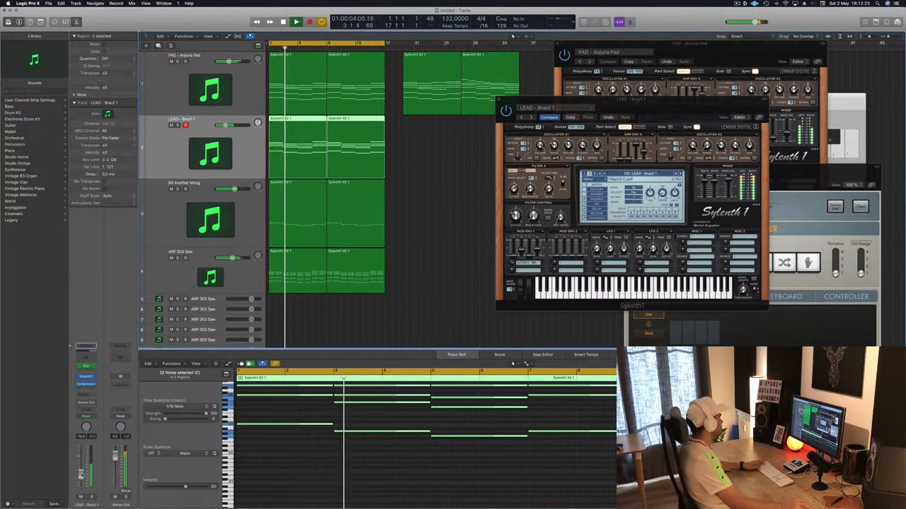
pyautogui.moveTo(567, 99); pyautogui.dragTo(519, 111)
pyautogui.press('Return')
pyautogui.click(451, 111)
# Step: Add a Channel EQ to the ARP 303 Saw track, cut its low frequencies and close the EQ window
pyautogui.press('space')
pyautogui.click(250, 281)
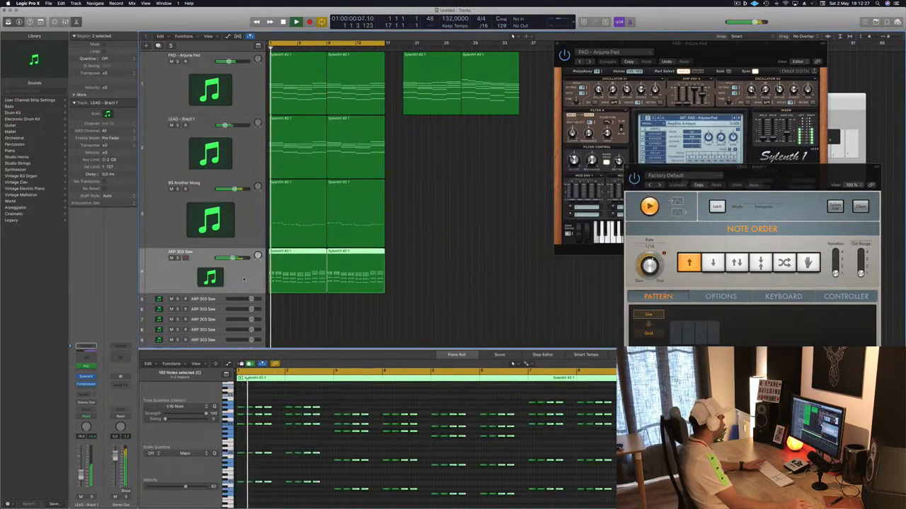
pyautogui.press('space')
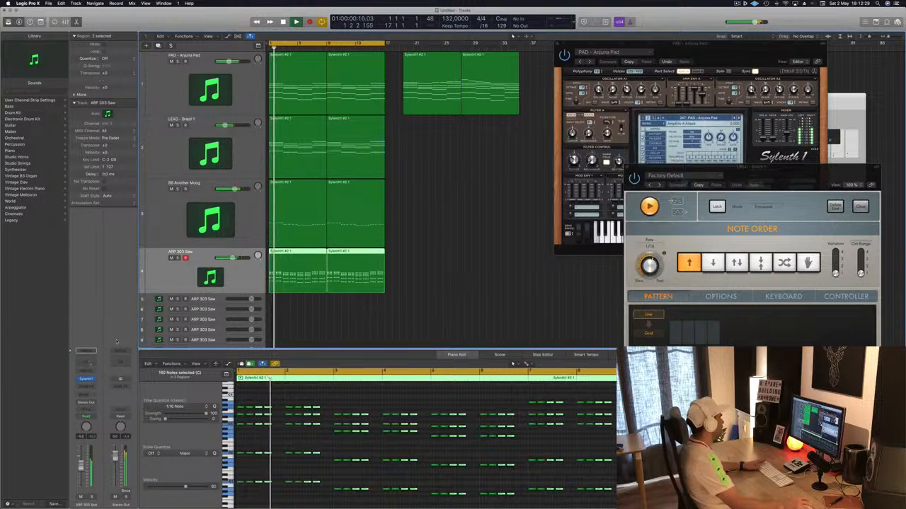
pyautogui.click(89, 363)
pyautogui.moveTo(55, 131); pyautogui.dragTo(173, 133)
pyautogui.press('super+w')
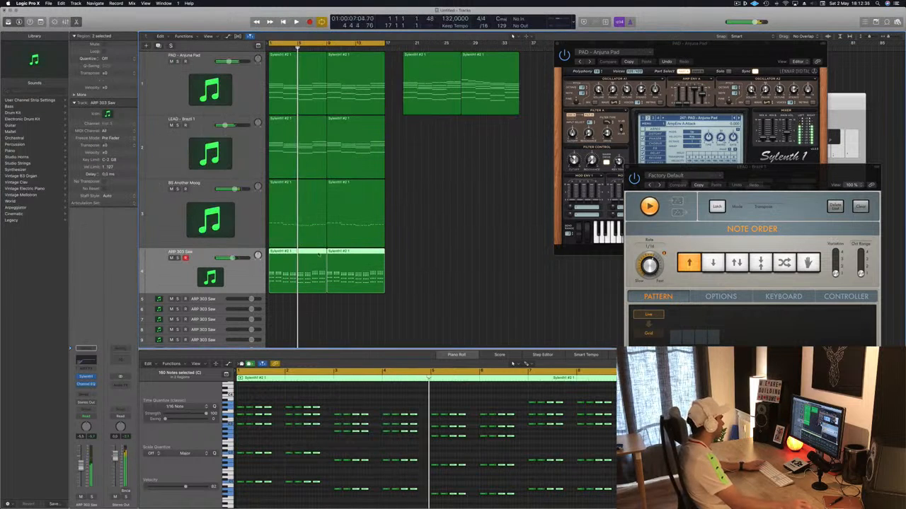
# Step: Replay the loop, adjust the Filter Control cutoff in the ARP 303 Saw track's Sylenth1 and close both open Sylenth1 windows
pyautogui.press('space')
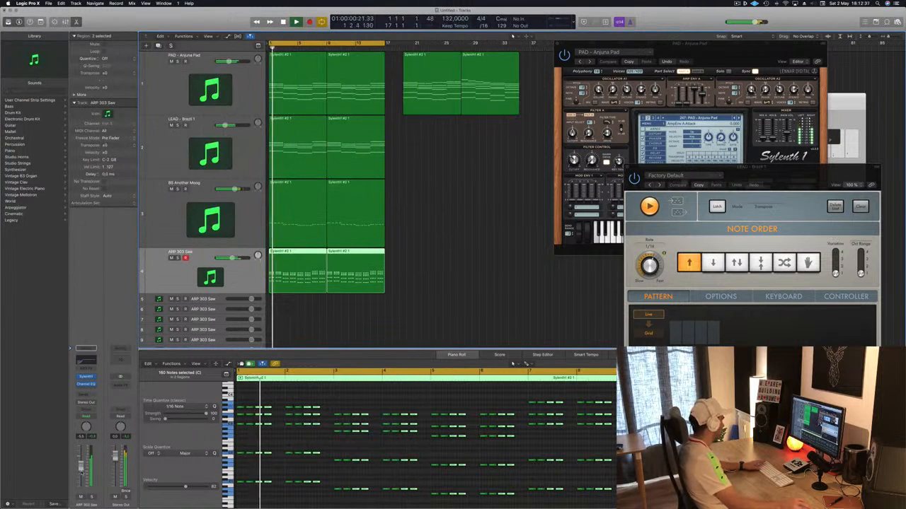
pyautogui.click(86, 381)
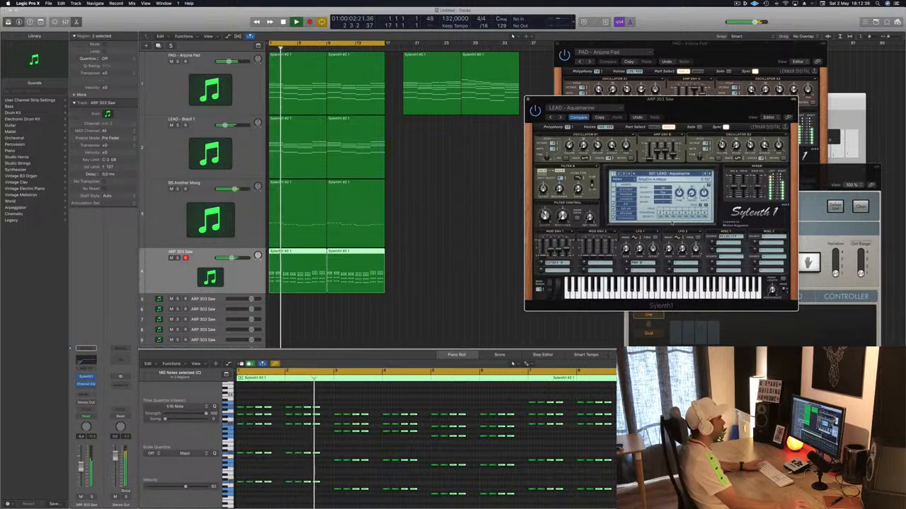
pyautogui.press('Return')
pyautogui.press('Return')
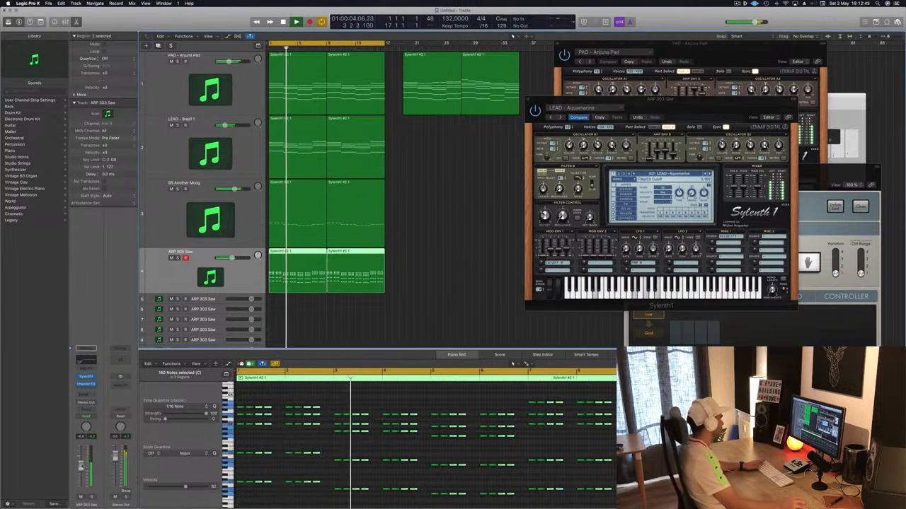
pyautogui.click(527, 100)
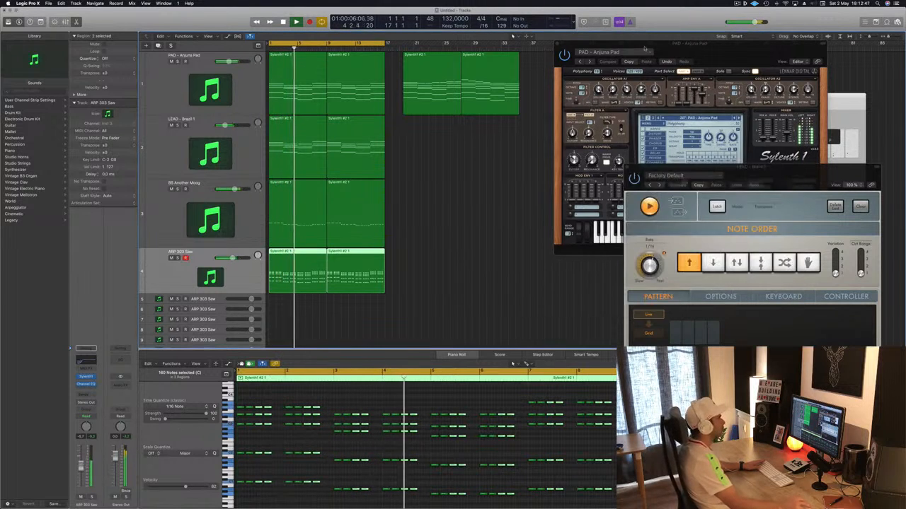
pyautogui.moveTo(561, 43); pyautogui.dragTo(588, 51)
pyautogui.click(583, 51)
pyautogui.click(504, 123)
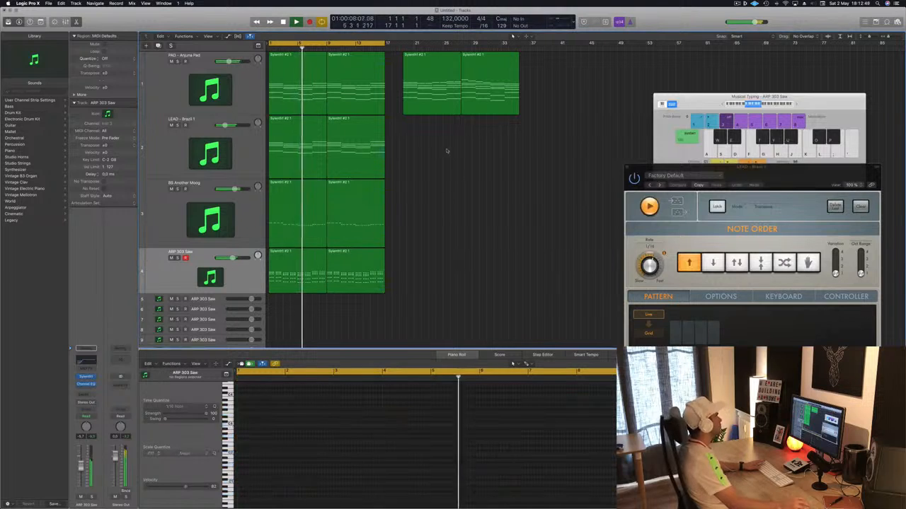
# Step: Lower the PAD - Anjuna Pad volume slightly, cut its low frequencies with a new Channel EQ and close the EQ window
pyautogui.click(177, 87)
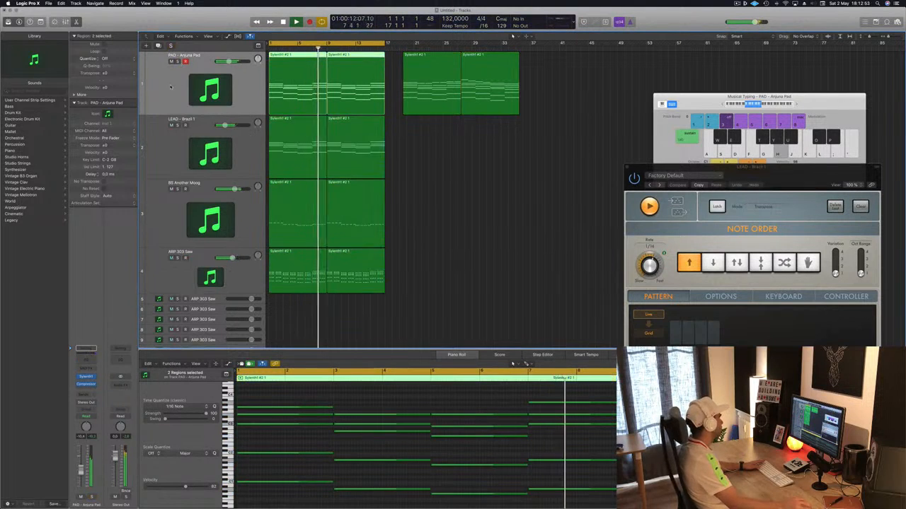
pyautogui.press('Return')
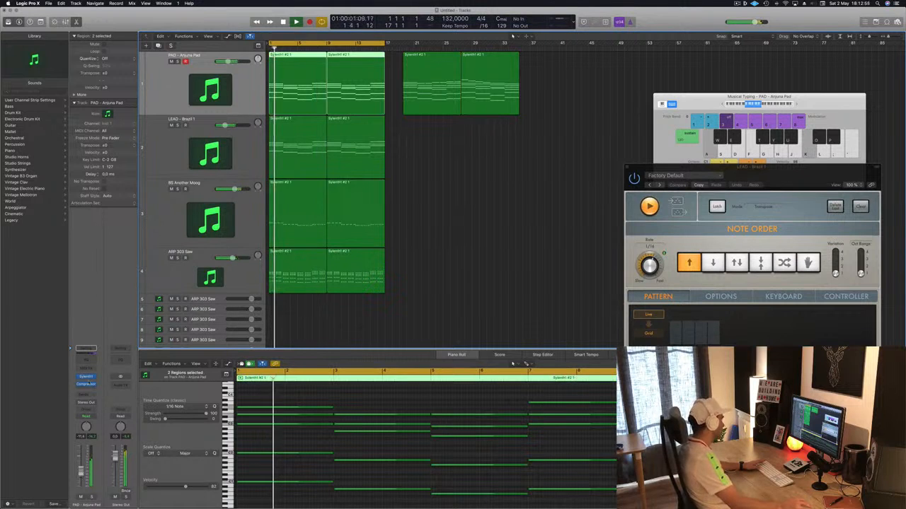
pyautogui.click(85, 349)
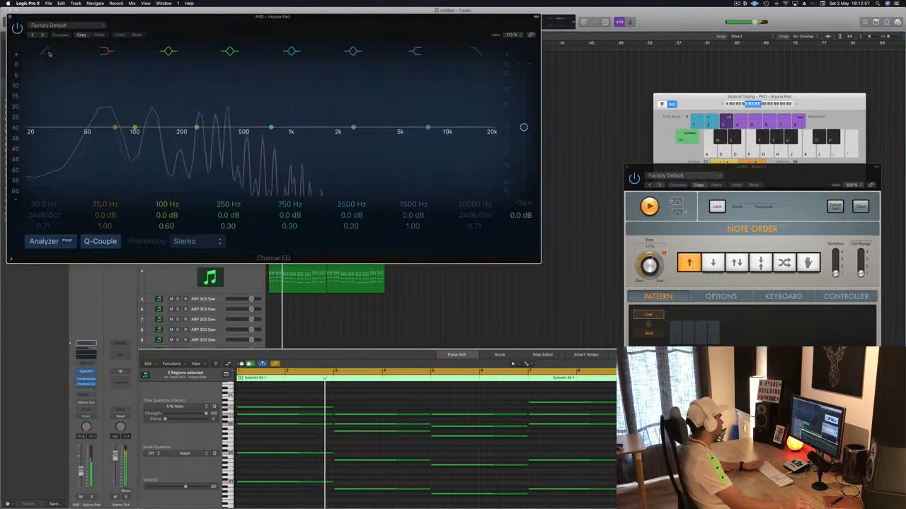
pyautogui.moveTo(110, 118); pyautogui.dragTo(175, 115)
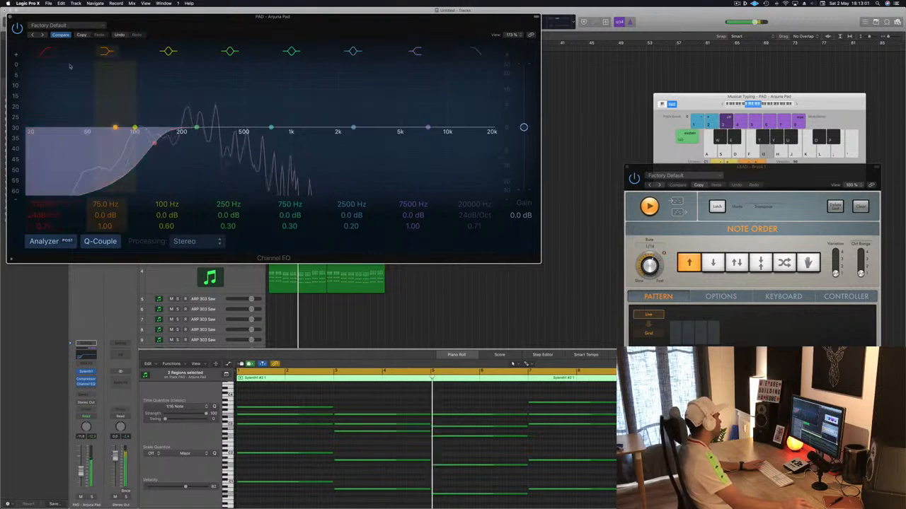
pyautogui.click(10, 16)
pyautogui.press('Return')
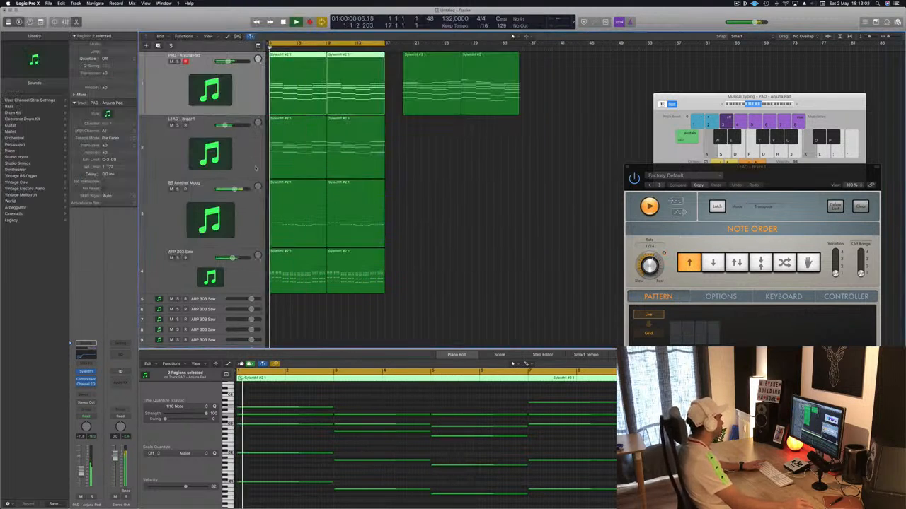
# Step: Reorder the tracks so BS Another Moog sits below ARP 303 Saw and LEAD - Brazil 1 sits above PAD - Anjuna Pad
pyautogui.click(245, 224)
pyautogui.moveTo(245, 224); pyautogui.dragTo(218, 245)
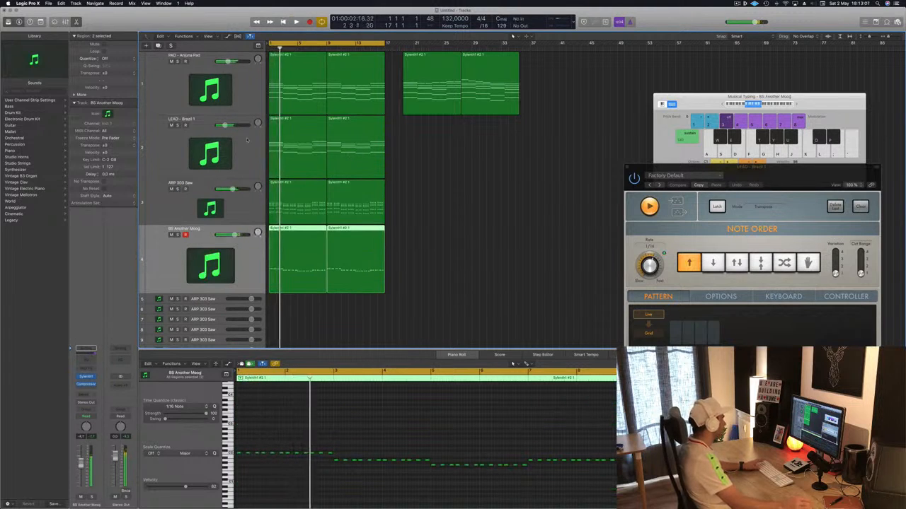
pyautogui.moveTo(247, 139); pyautogui.dragTo(252, 75)
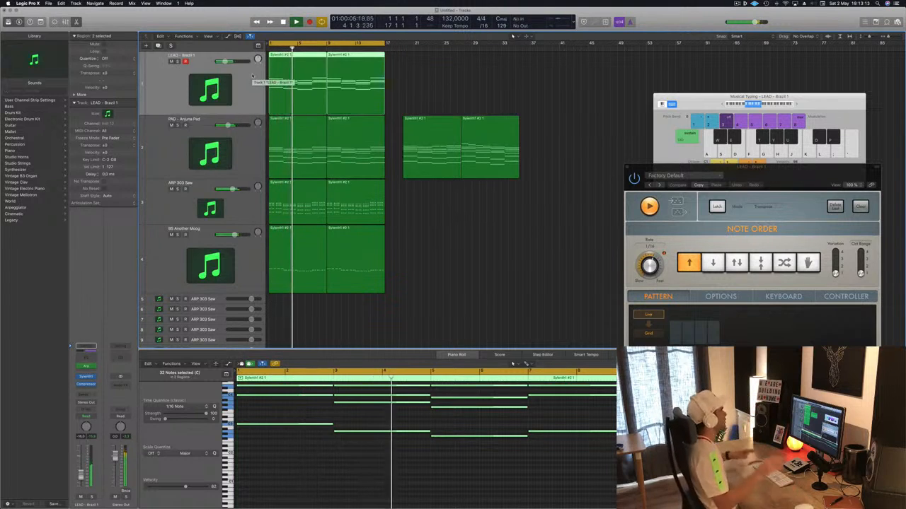
# Step: Solo the LEAD - Brazil 1 track briefly to check its sound and return it to the full mix
pyautogui.scroll(-2, 319, 155)
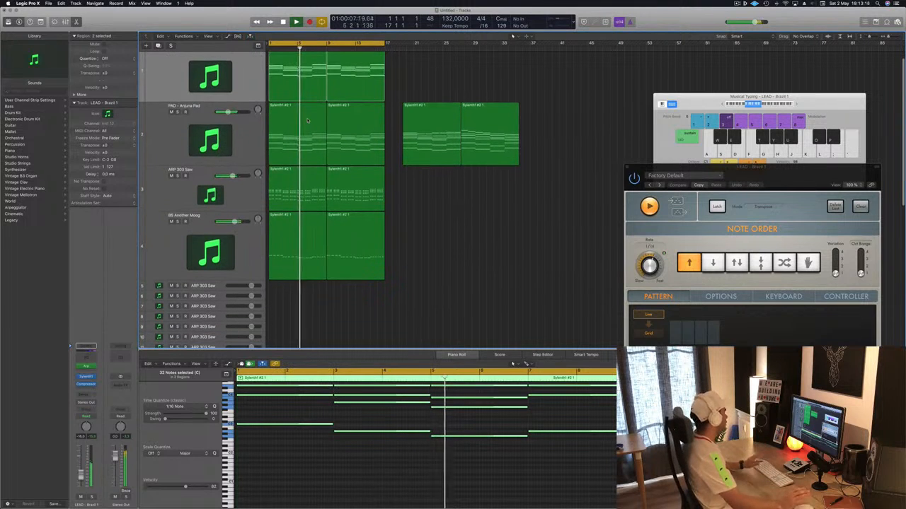
pyautogui.scroll(-4, 395, 244)
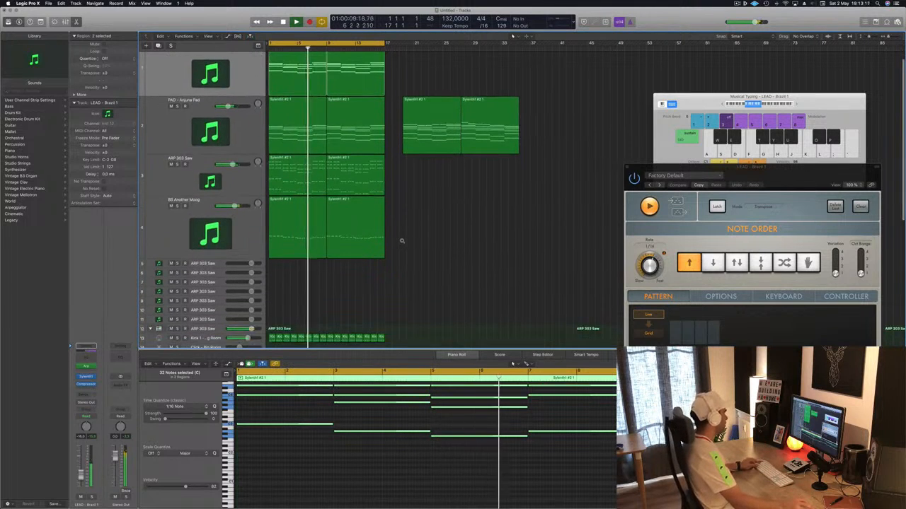
pyautogui.scroll(-2, 402, 241)
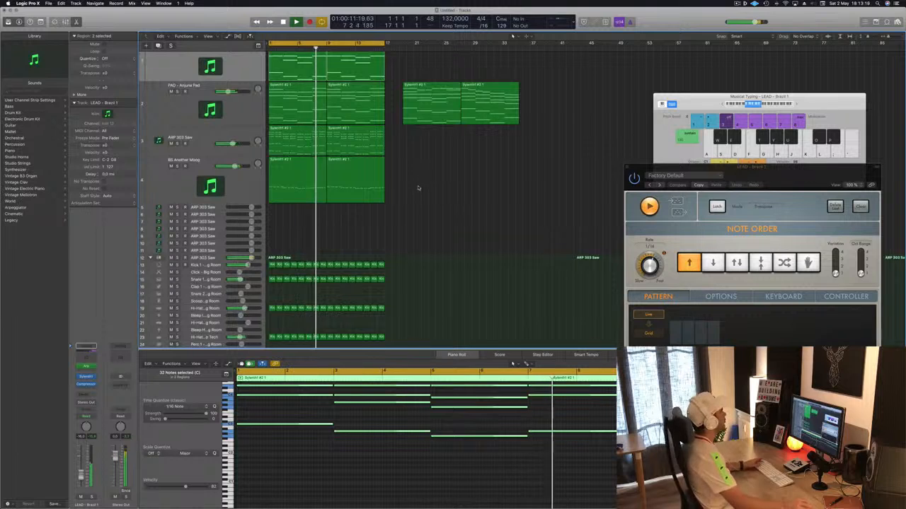
pyautogui.scroll(3, 432, 155)
pyautogui.scroll(-1, 416, 75)
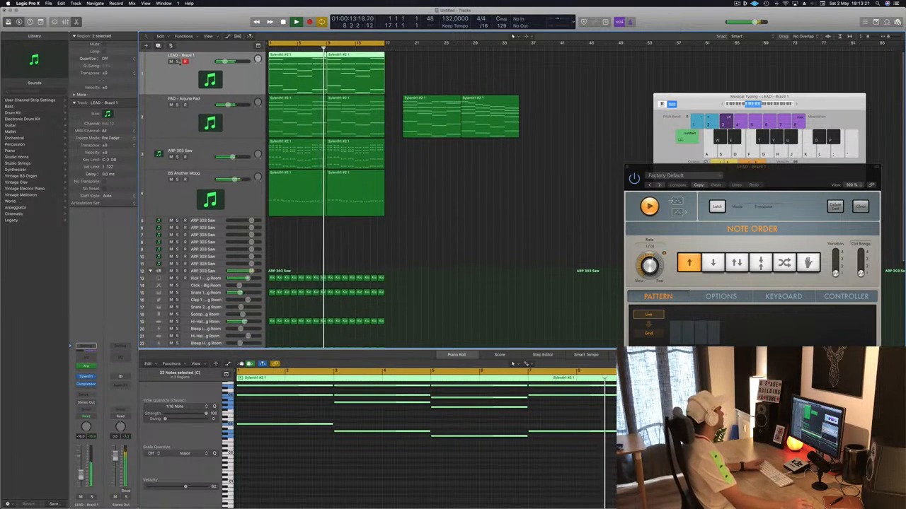
pyautogui.click(178, 62)
pyautogui.click(178, 61)
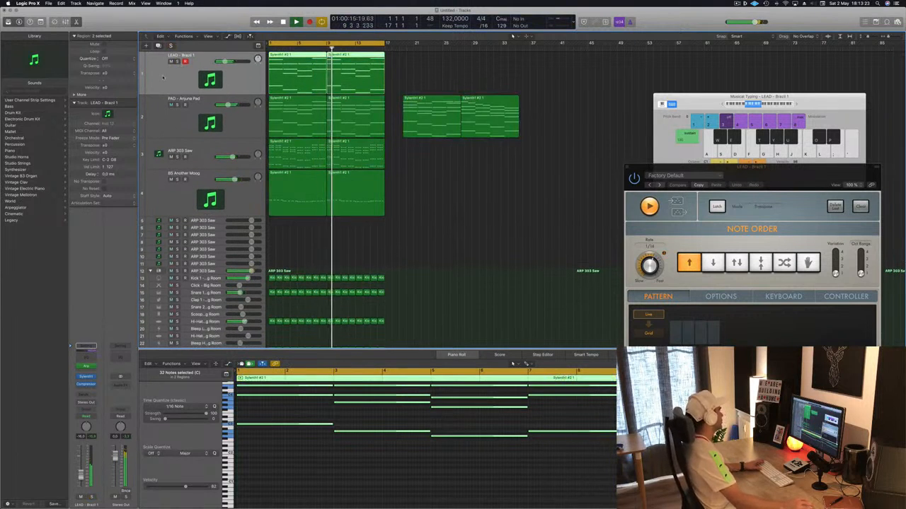
# Step: Add a send to Bus 5 on the LEAD - Brazil 1 track
pyautogui.click(86, 396)
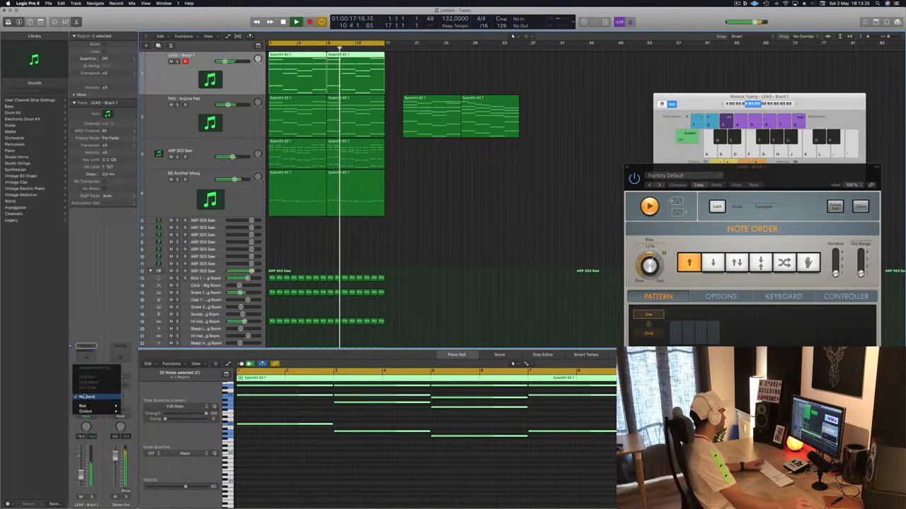
pyautogui.moveTo(85, 407)
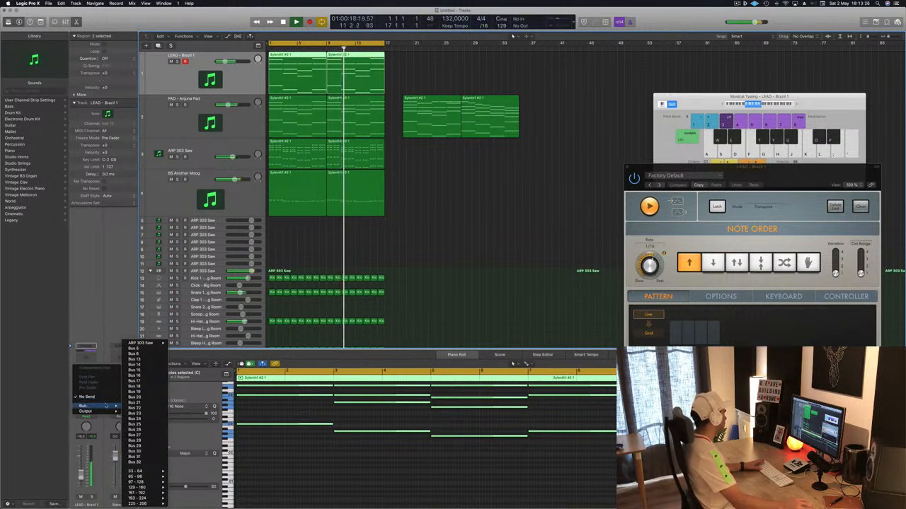
pyautogui.click(142, 348)
# Step: Insert SilverVerb on the Bus 5 aux channel, load the grandiose preset and close the reverb window
pyautogui.click(122, 385)
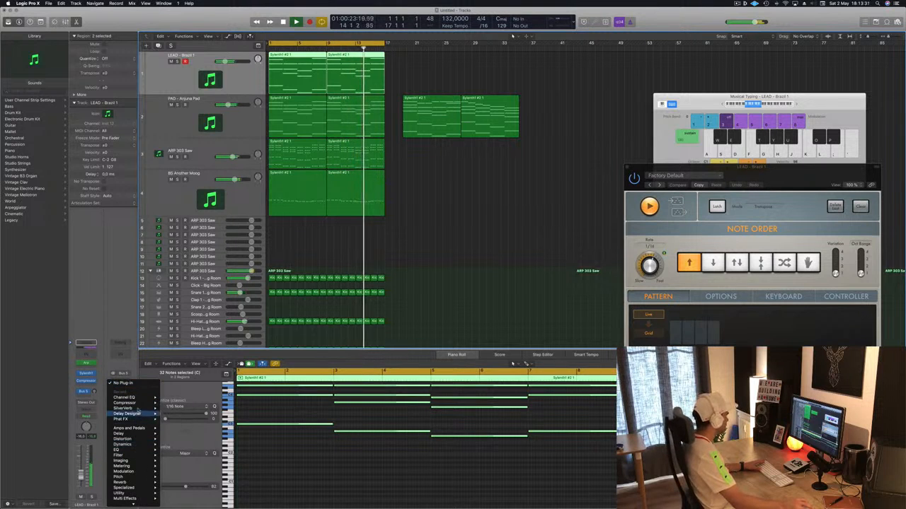
pyautogui.click(173, 409)
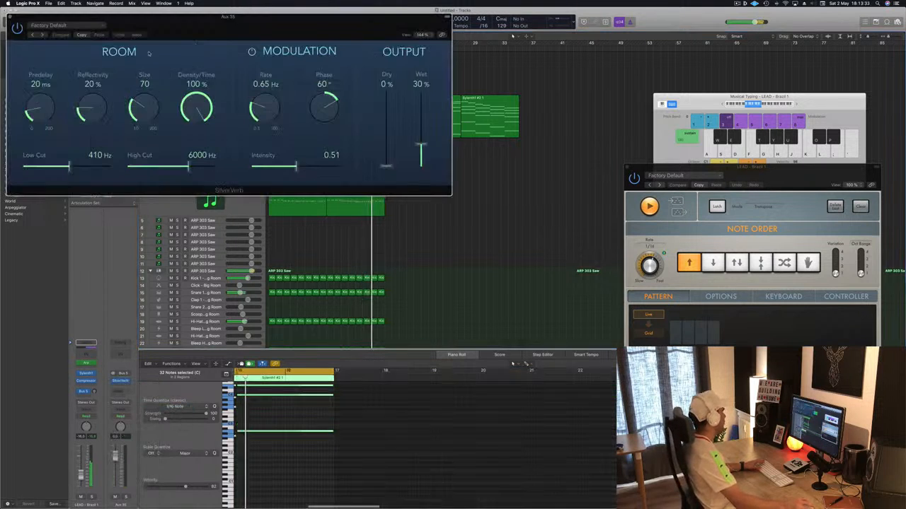
pyautogui.click(64, 25)
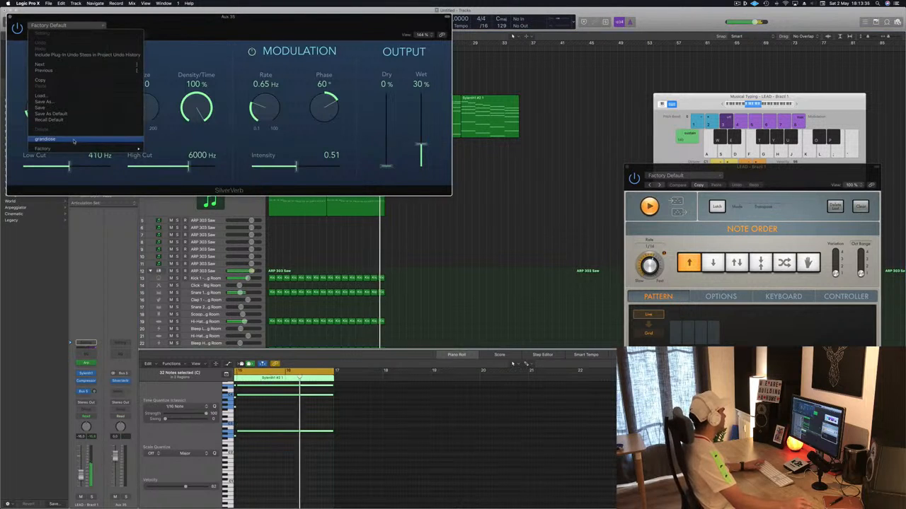
pyautogui.click(45, 138)
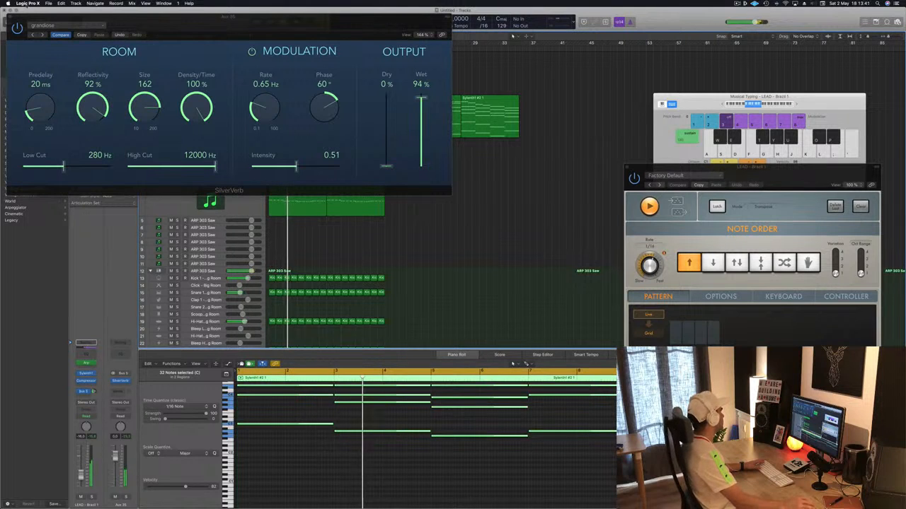
pyautogui.click(10, 15)
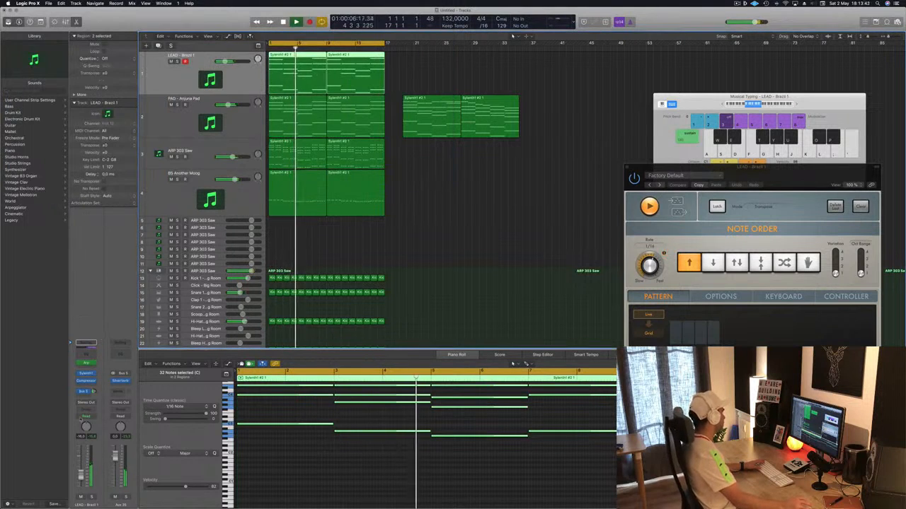
# Step: Add a Compressor after SilverVerb on the aux channel, side-chained to Bus 6, with Auto Gain off and the threshold at -26.5 dB
pyautogui.click(119, 381)
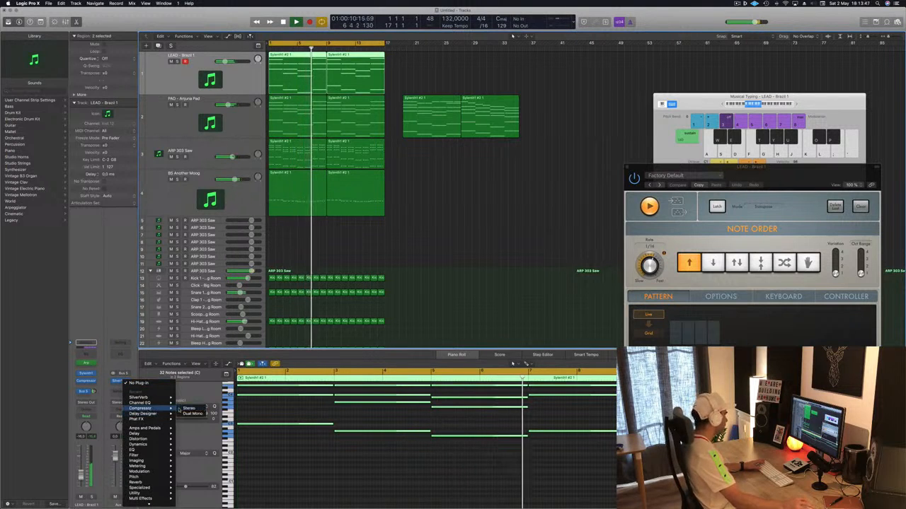
pyautogui.click(214, 162)
pyautogui.moveTo(171, 26); pyautogui.dragTo(441, 73)
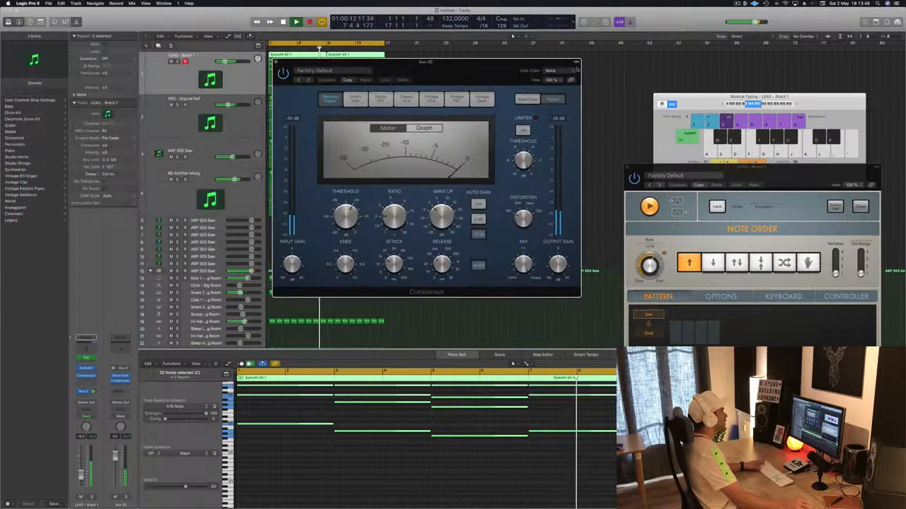
pyautogui.click(558, 71)
pyautogui.moveTo(562, 91)
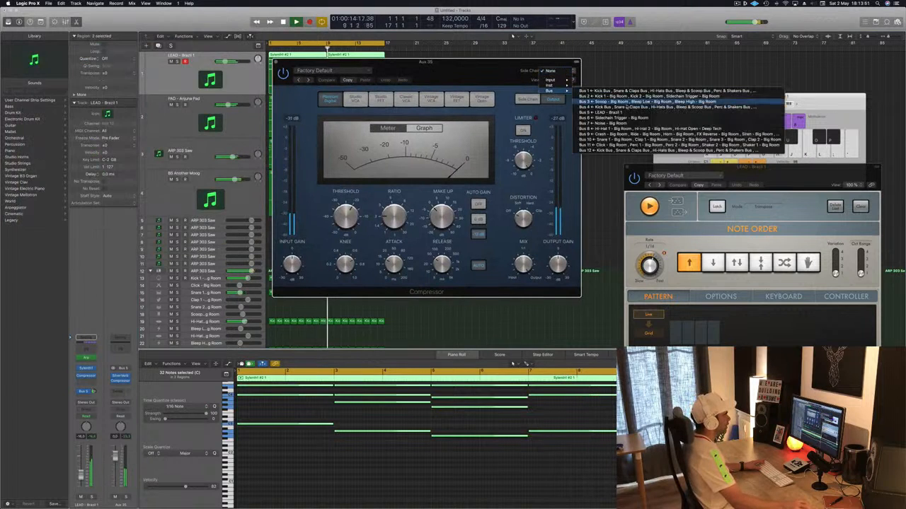
pyautogui.click(628, 118)
pyautogui.moveTo(494, 83); pyautogui.dragTo(561, 71)
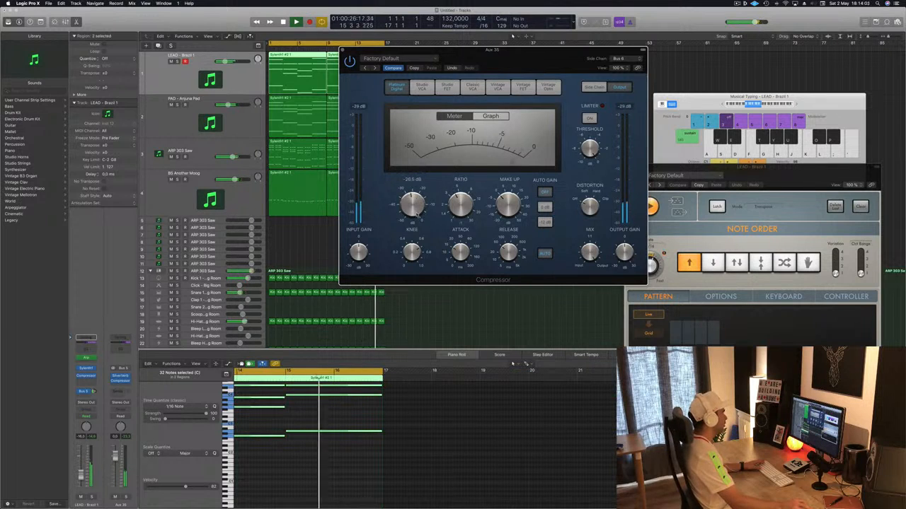
pyautogui.click(343, 51)
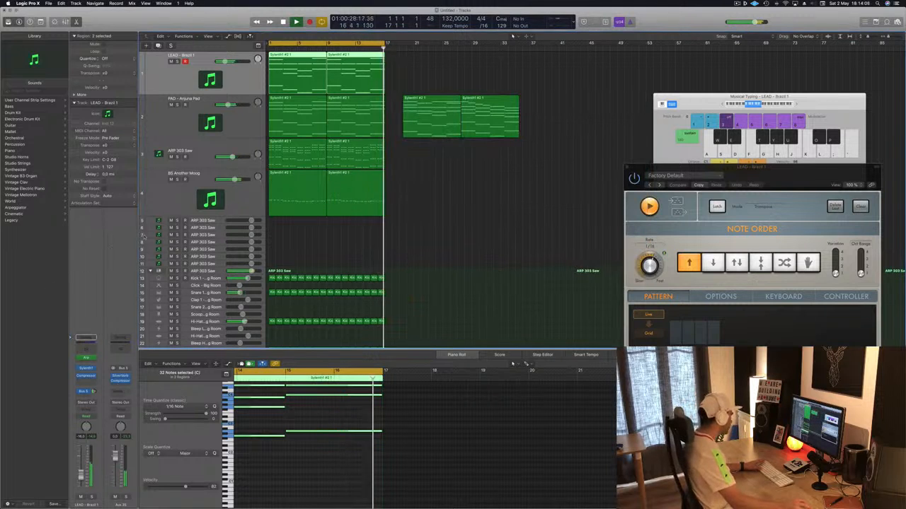
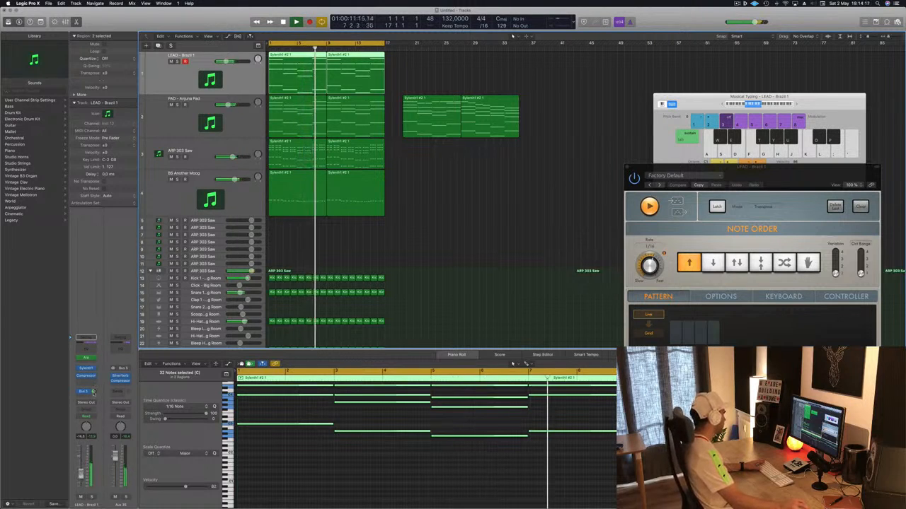
# Step: Replay the loop and add a send to Bus 6 on the aux reverb channel
pyautogui.press('space')
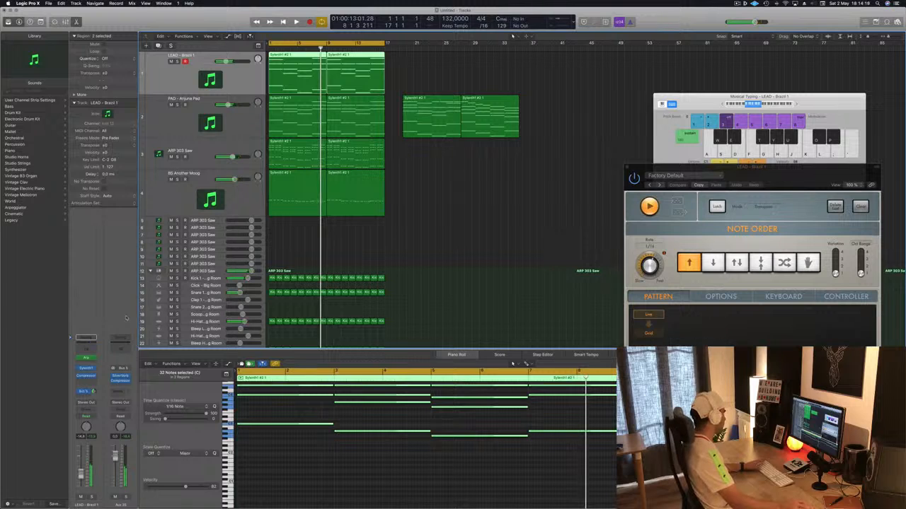
pyautogui.press('space')
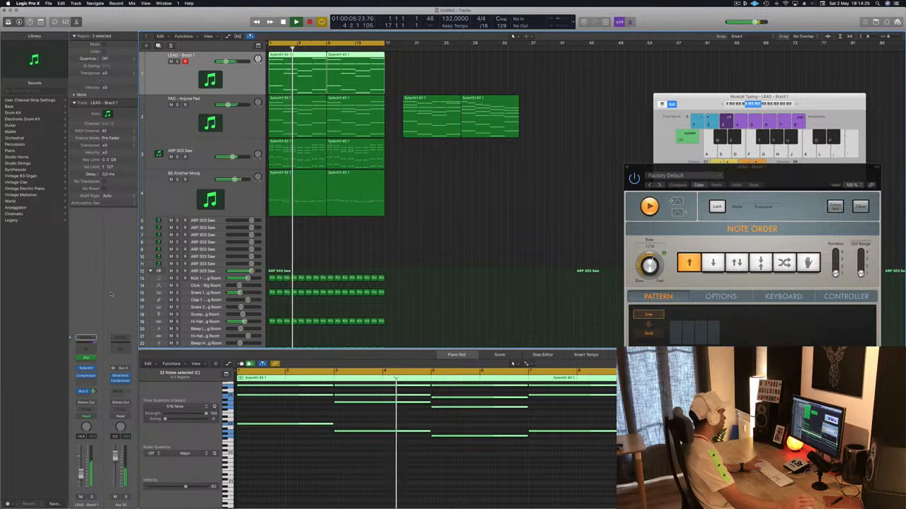
pyautogui.click(120, 392)
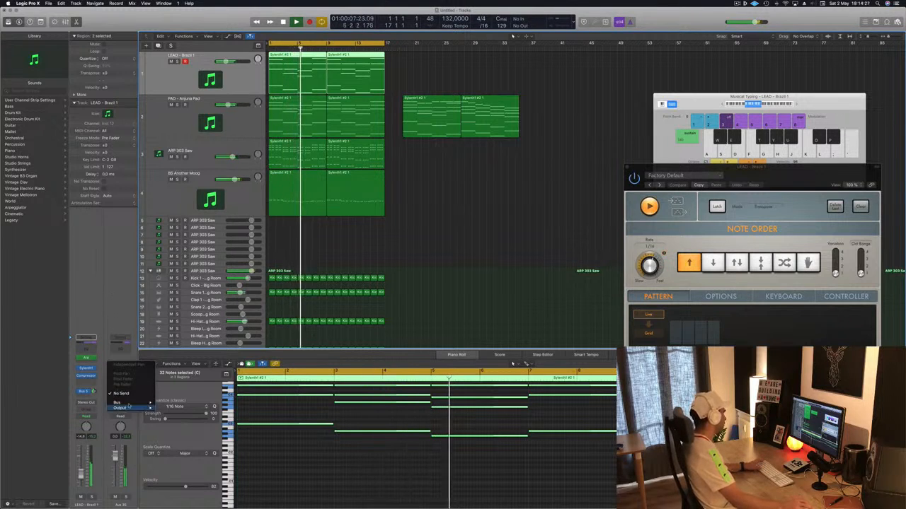
pyautogui.moveTo(119, 402)
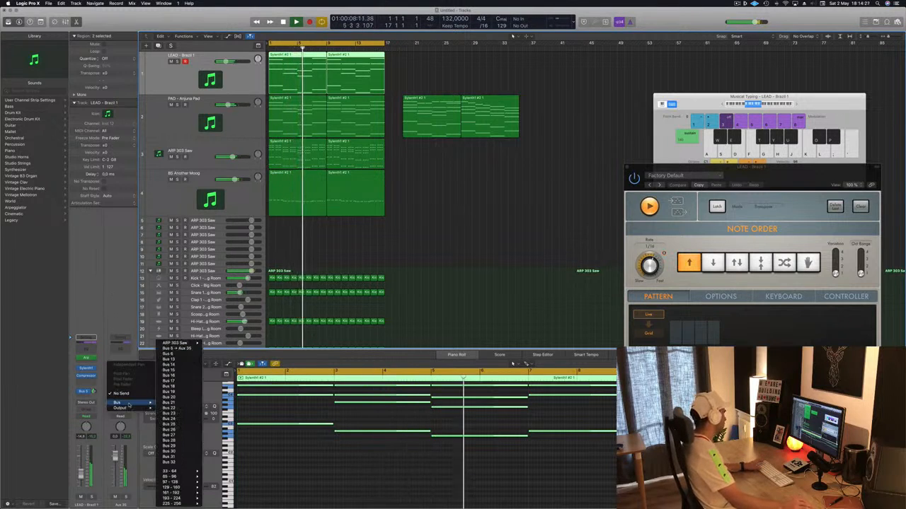
pyautogui.click(179, 355)
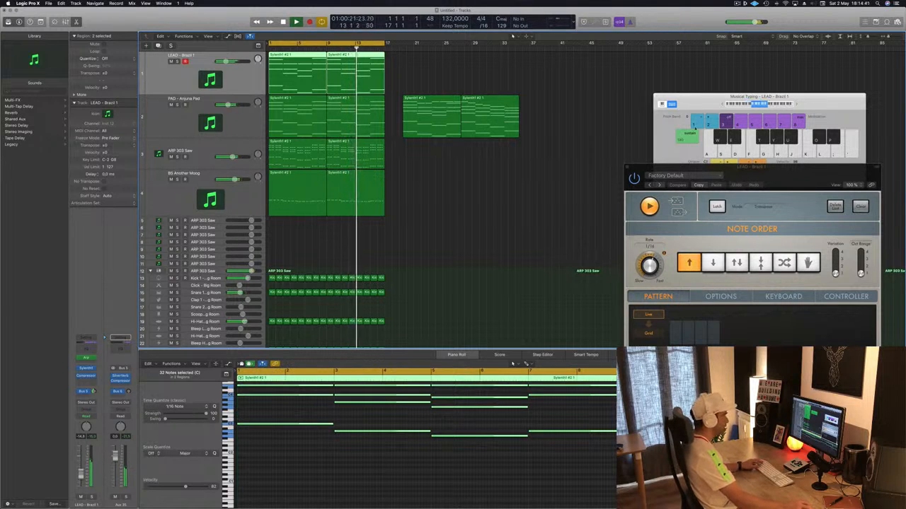
# Step: Close the Musical Typing keyboard, deselect the LEAD - Brazil 1 regions and stop playback
pyautogui.moveTo(699, 100); pyautogui.dragTo(680, 101)
pyautogui.press('super+k')
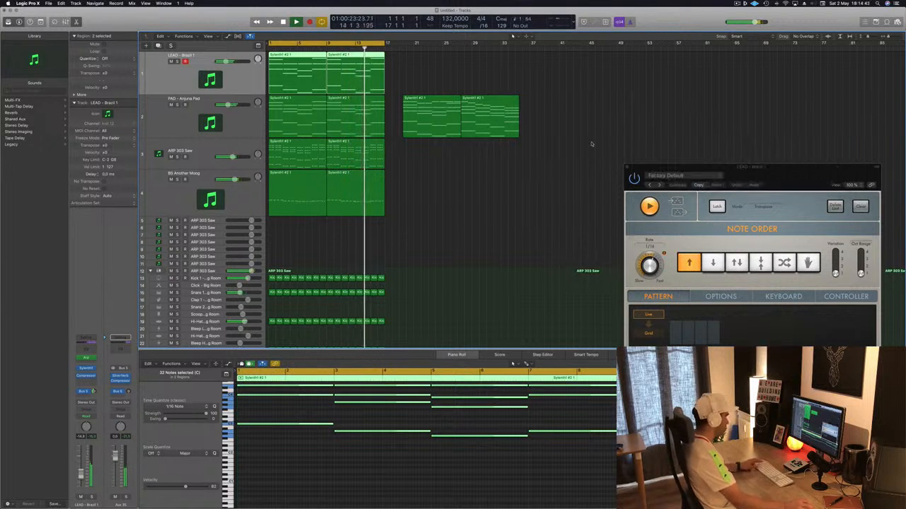
pyautogui.click(586, 146)
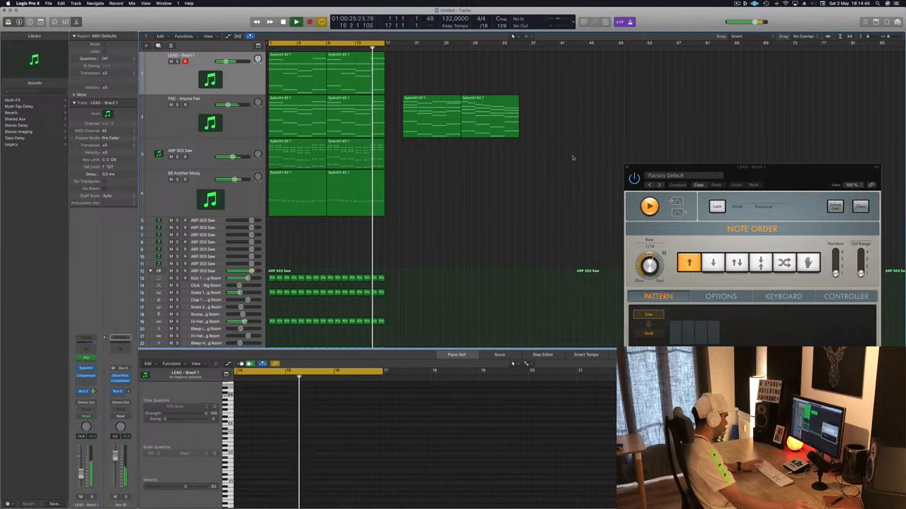
pyautogui.press('space')
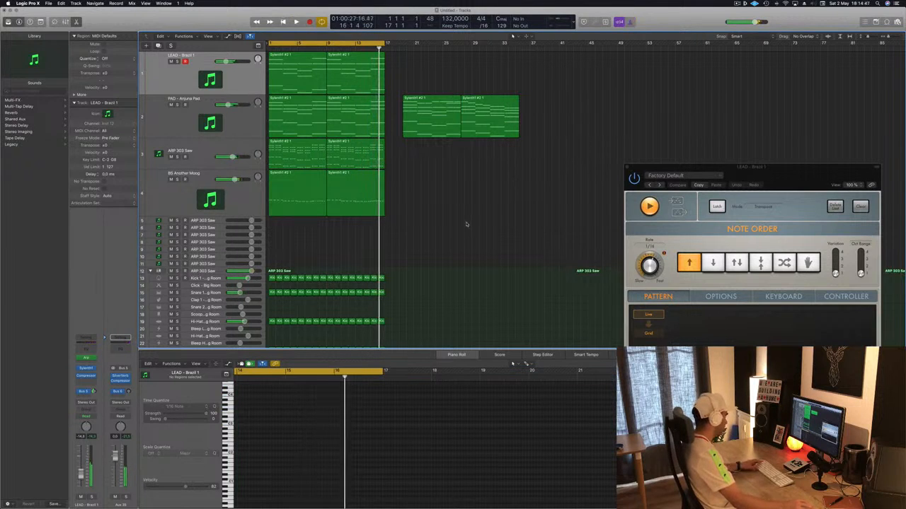
# Step: Show the mixer and insert Ringshifter on the Bus 6 aux channel while the loop plays
pyautogui.press('x')
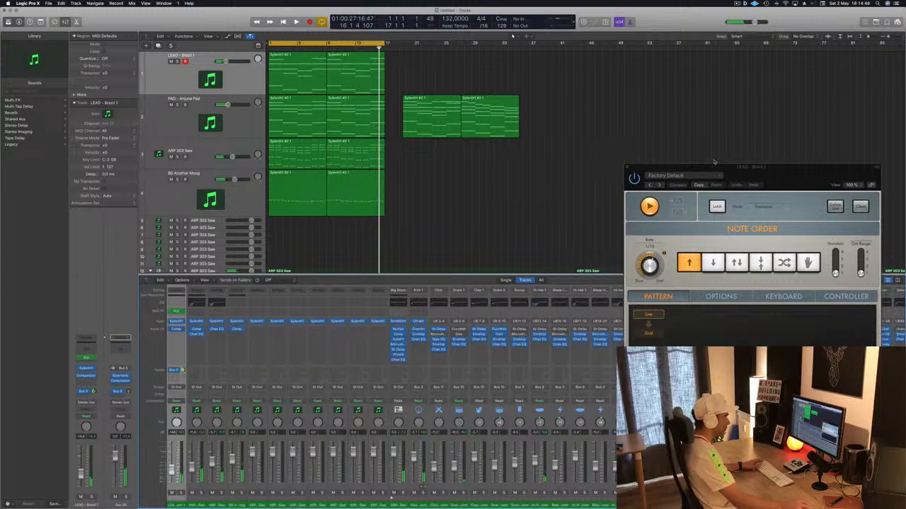
pyautogui.moveTo(714, 164); pyautogui.dragTo(597, 45)
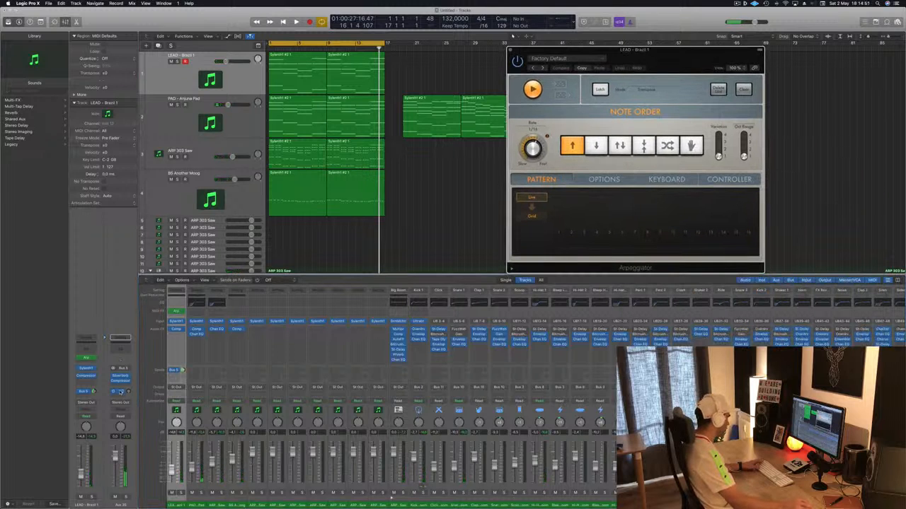
pyautogui.hscroll(10, 389, 425)
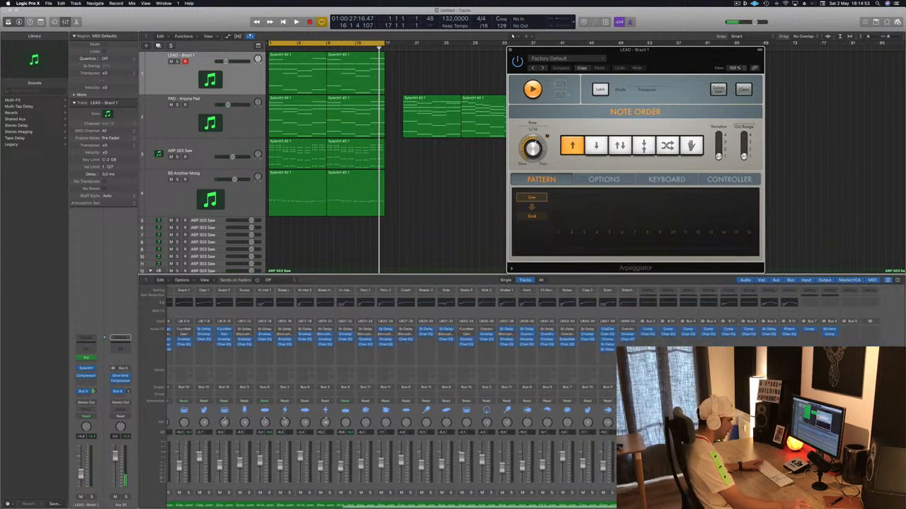
pyautogui.press('space')
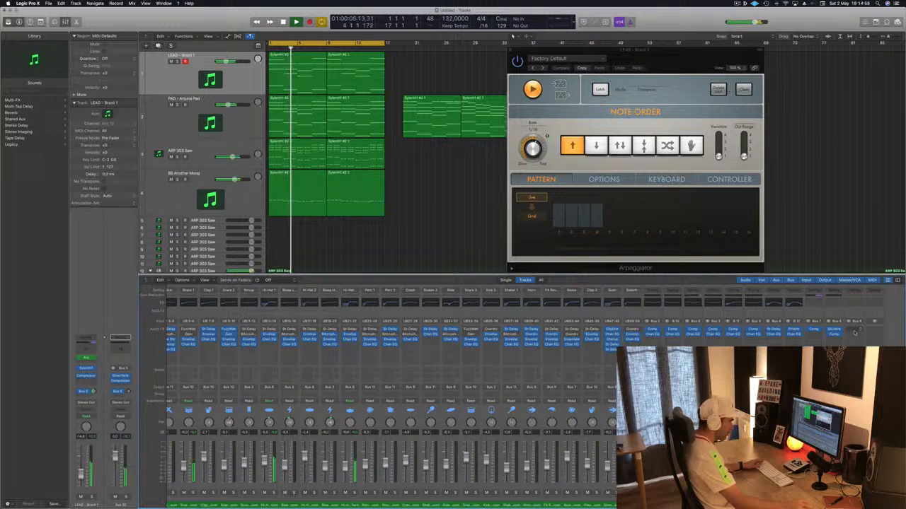
pyautogui.click(849, 331)
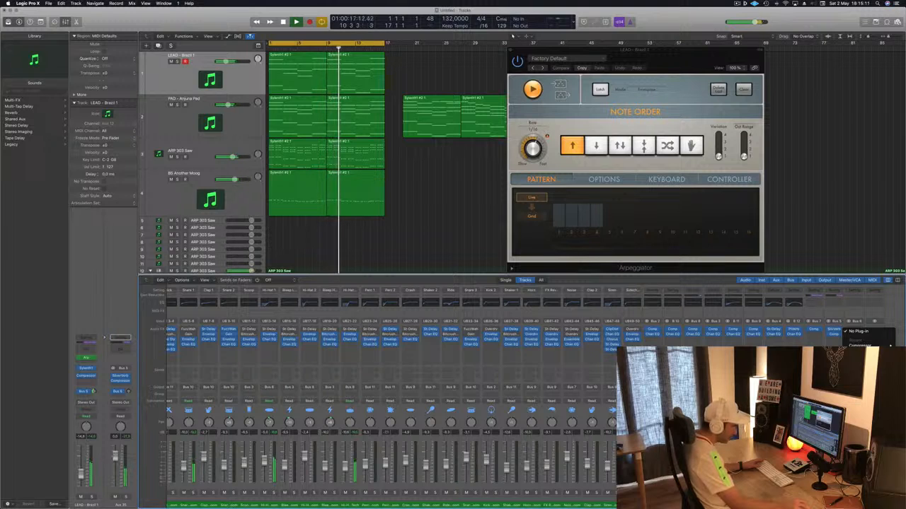
pyautogui.click(814, 443)
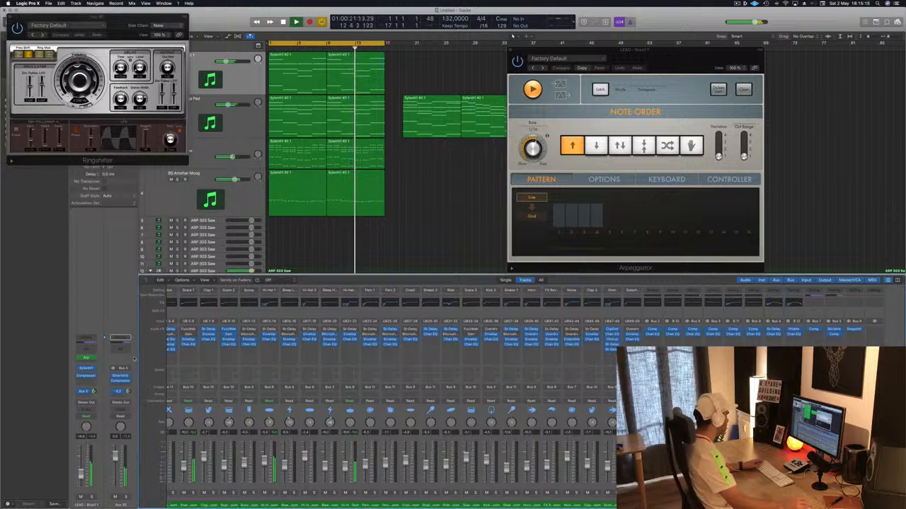
pyautogui.moveTo(128, 20); pyautogui.dragTo(741, 76)
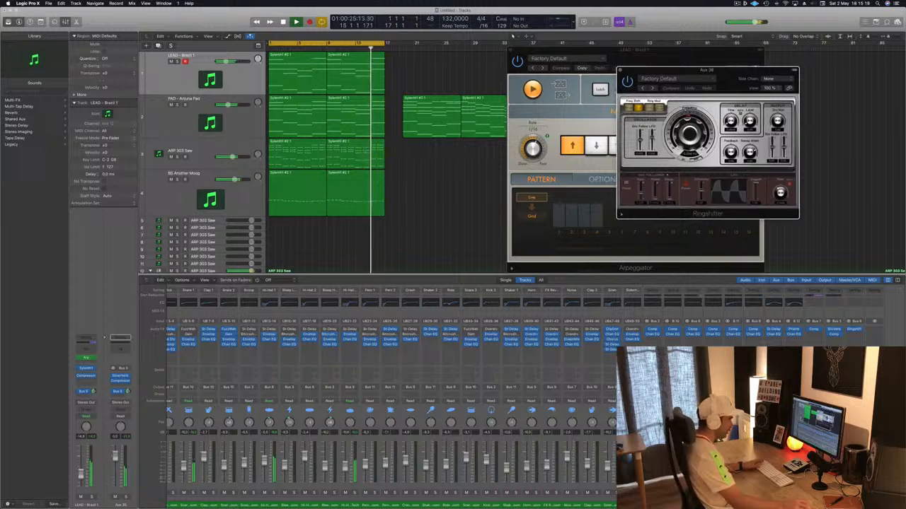
# Step: Solo the LEAD - Brazil 1 track and reroute the reverb aux channel's send to Bus 13
pyautogui.press('s')
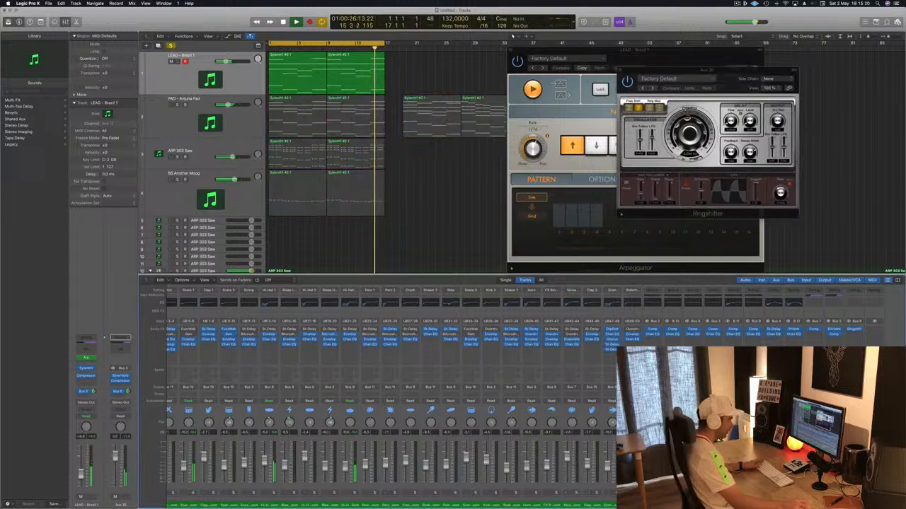
pyautogui.click(118, 392)
pyautogui.moveTo(123, 444)
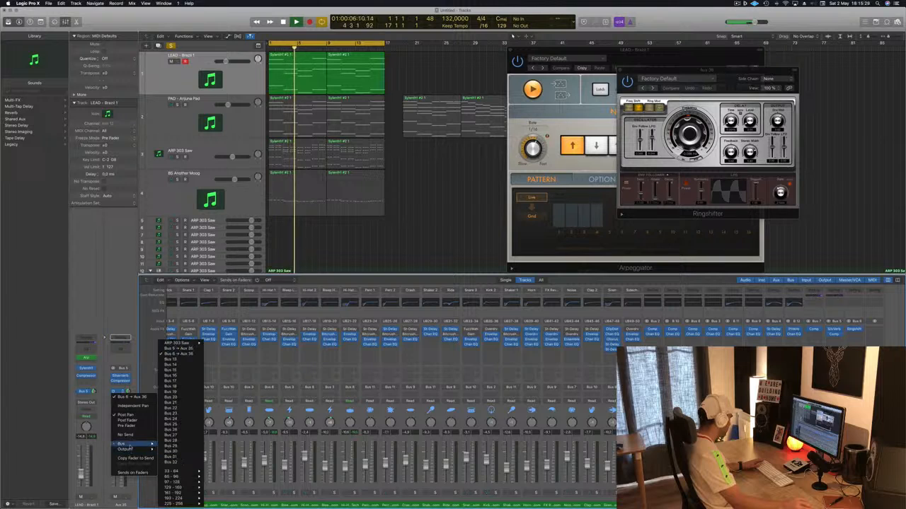
pyautogui.click(175, 358)
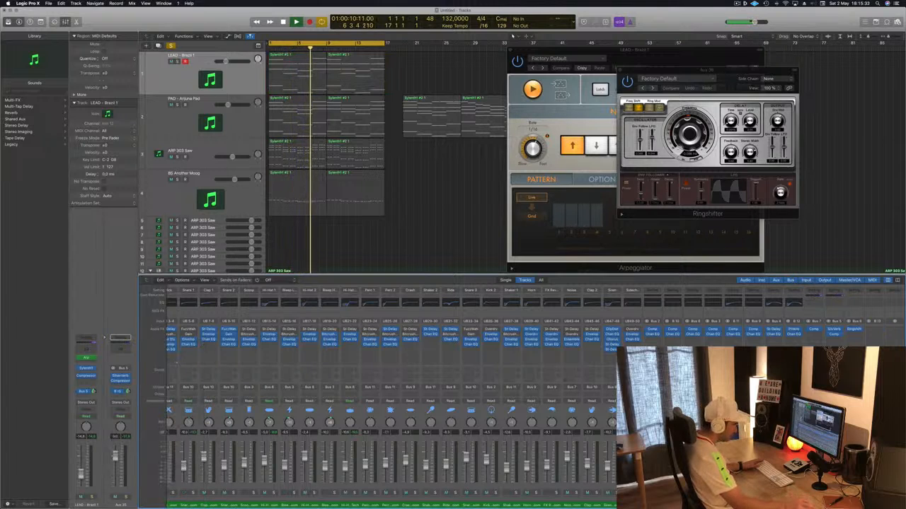
# Step: Move Ringshifter to the Bus 13 aux channel, solo the Bus 5 reverb aux and reopen the Ringshifter settings
pyautogui.hscroll(1, 621, 370)
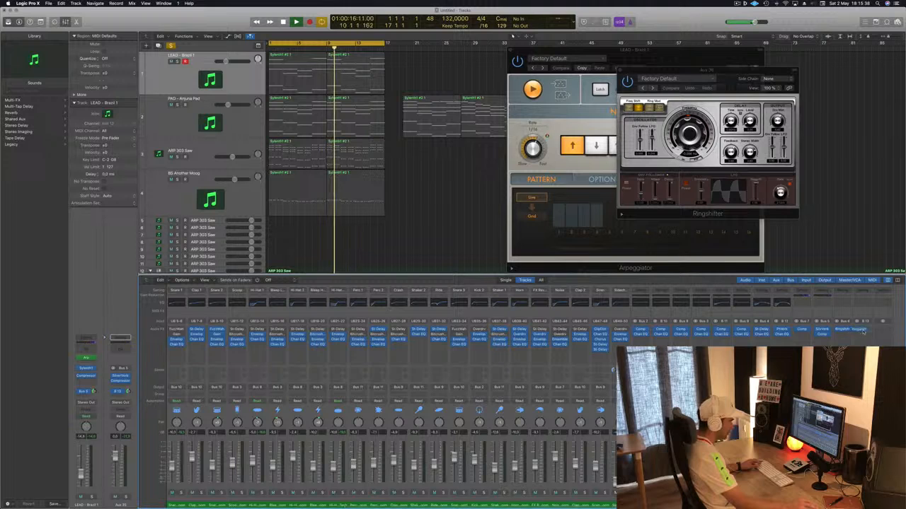
pyautogui.click(857, 330)
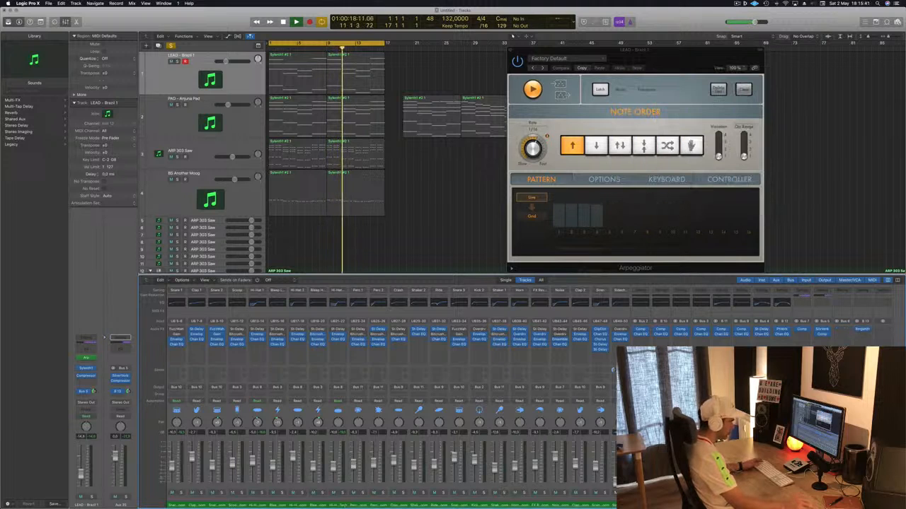
pyautogui.click(827, 493)
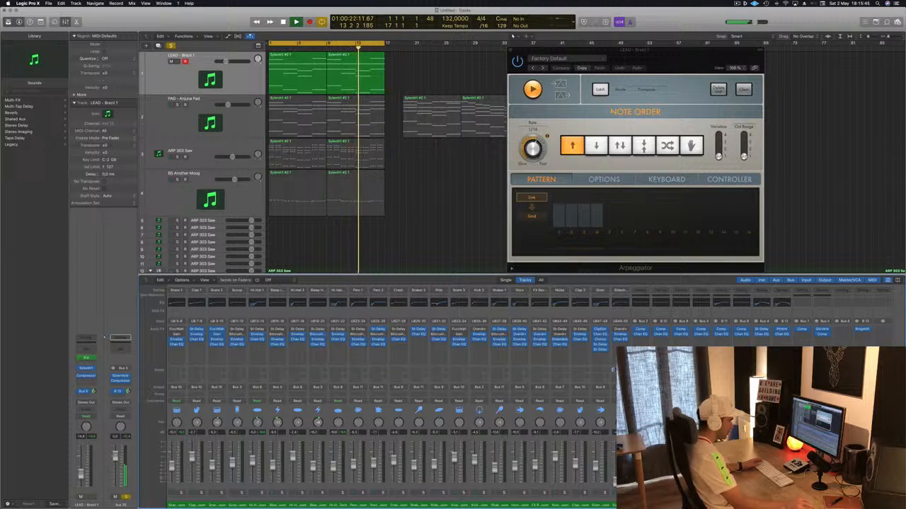
pyautogui.click(861, 330)
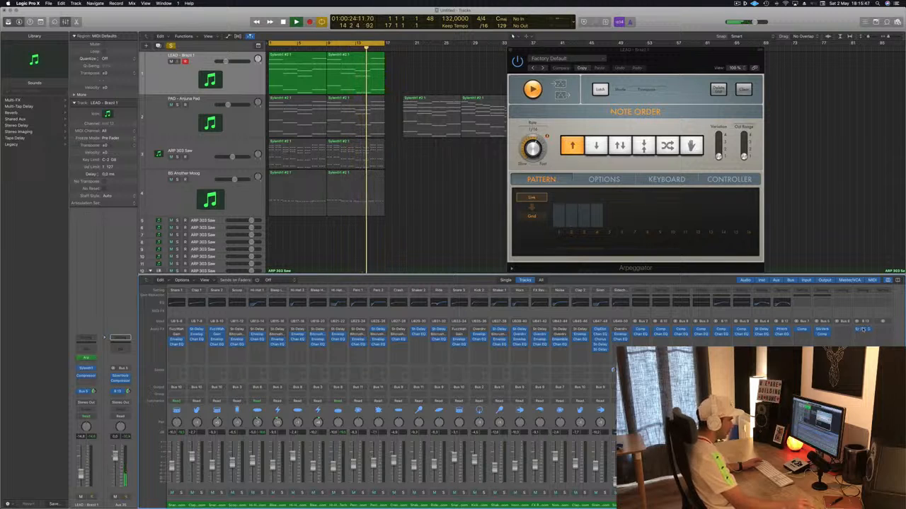
# Step: Audition the Groove Shadow presets of the Ringshifter on Aux 37, starting from Groove Shadow 01
pyautogui.moveTo(159, 23); pyautogui.dragTo(588, 106)
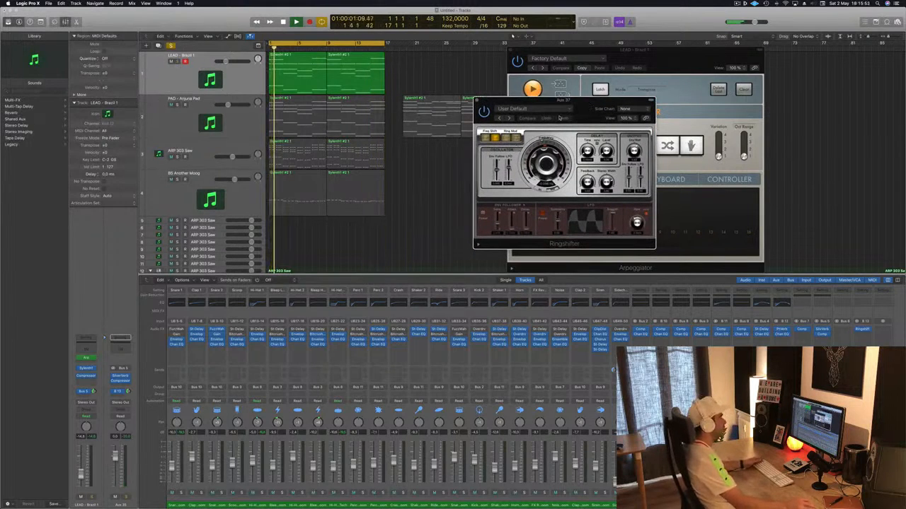
pyautogui.click(507, 118)
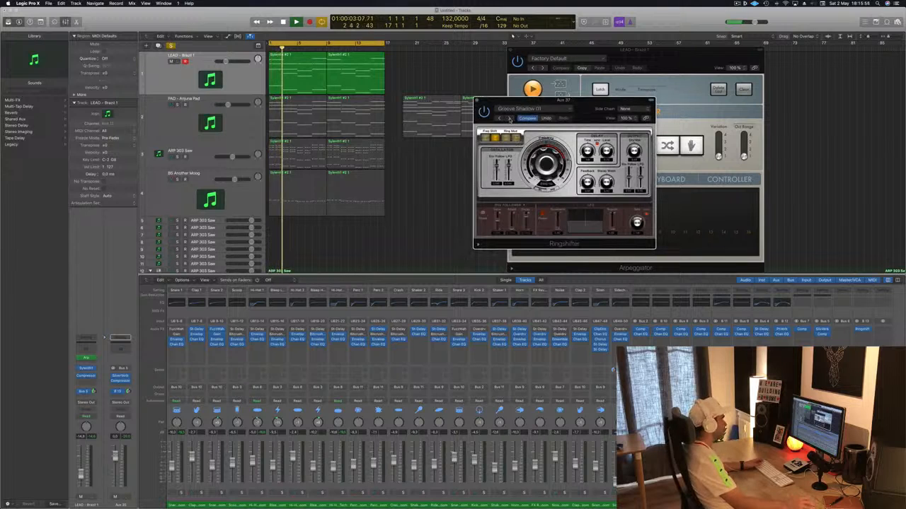
pyautogui.click(509, 119)
pyautogui.click(510, 118)
pyautogui.click(509, 119)
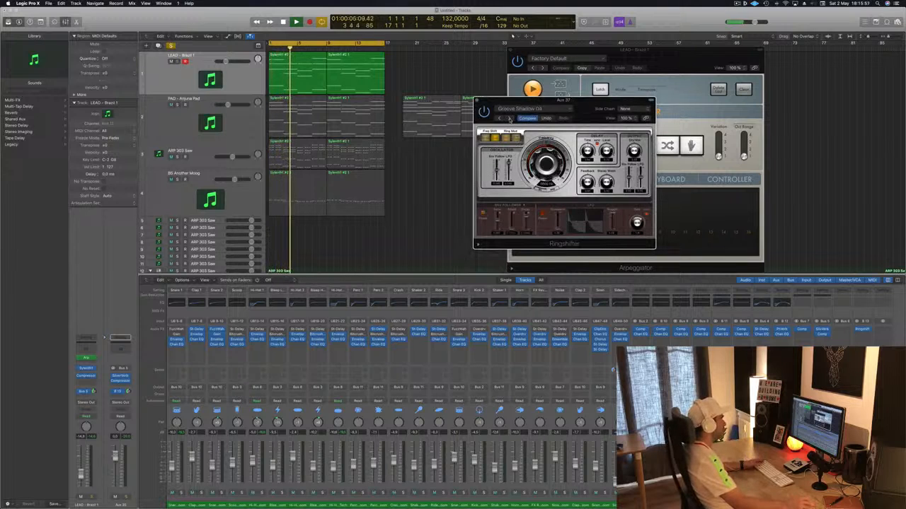
pyautogui.moveTo(510, 119); pyautogui.dragTo(469, 150)
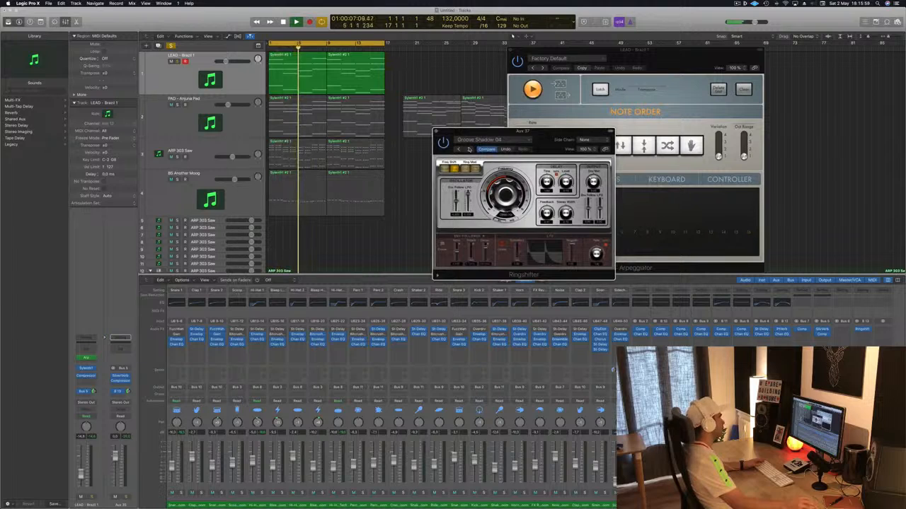
pyautogui.click(469, 149)
# Step: Load the Fast Stutter preset from Ringshifter's 03 Warped category
pyautogui.click(487, 140)
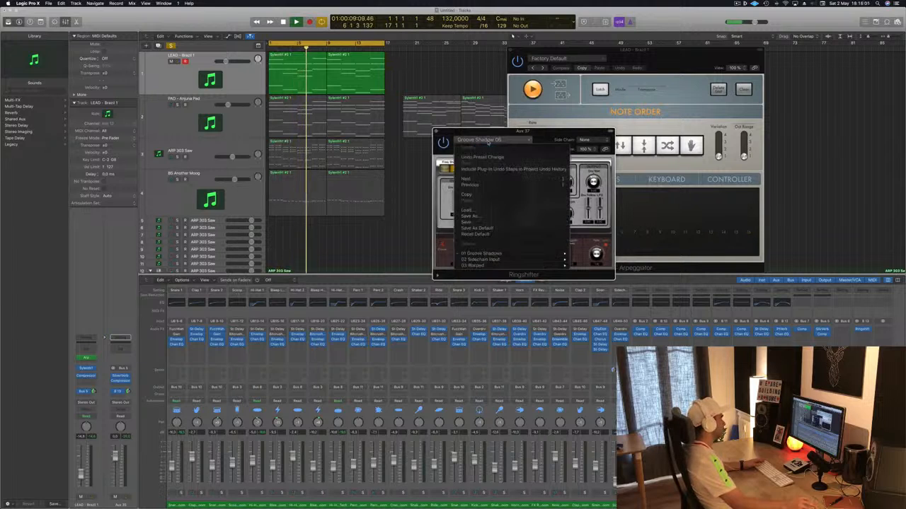
pyautogui.moveTo(493, 254)
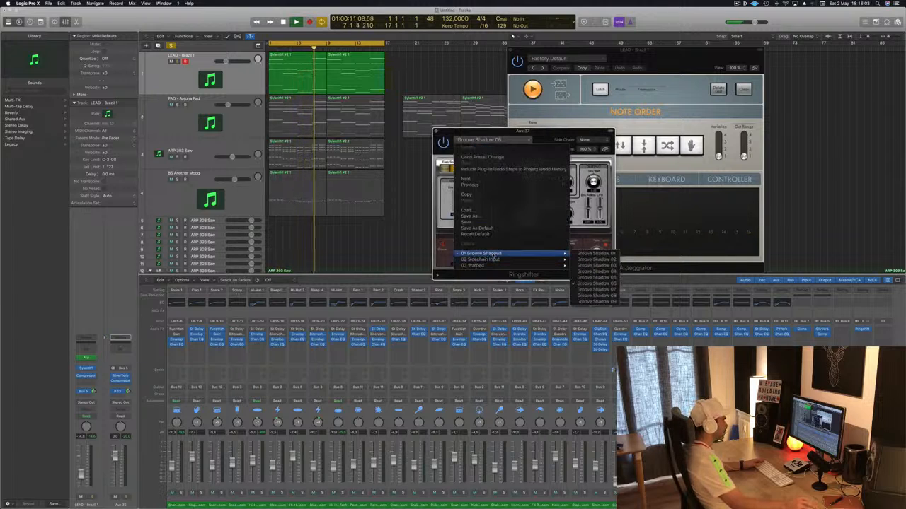
pyautogui.moveTo(529, 266)
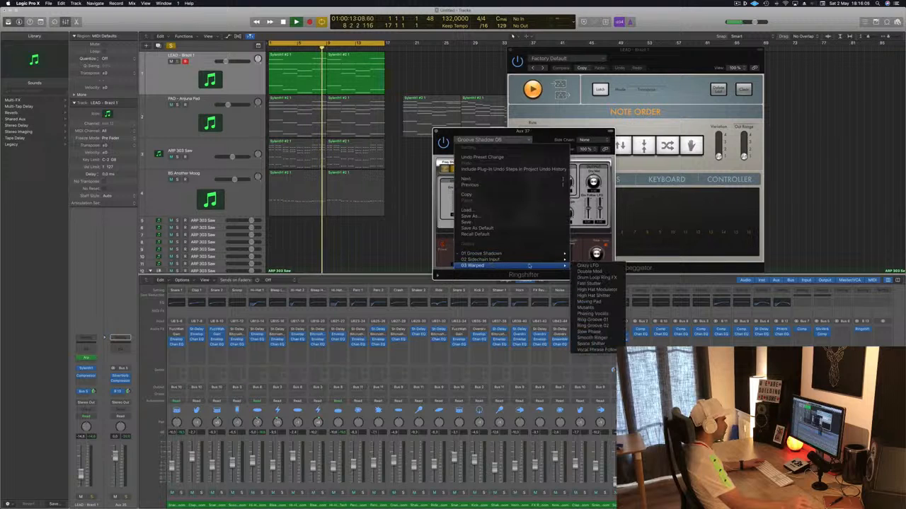
pyautogui.click(588, 284)
pyautogui.moveTo(500, 150); pyautogui.dragTo(538, 134)
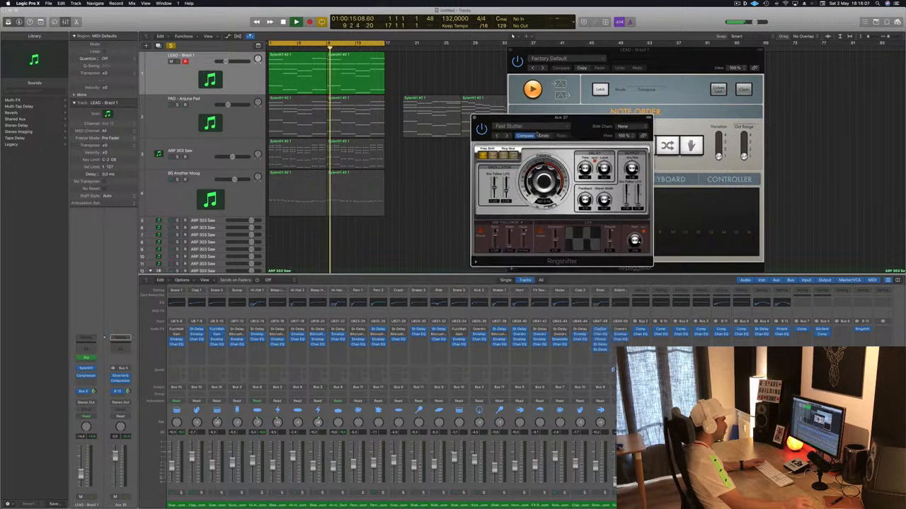
# Step: Step through the following Ringshifter presets up to Phasing Vocals and move the plug-in window clear of the tracks
pyautogui.click(507, 135)
pyautogui.click(506, 136)
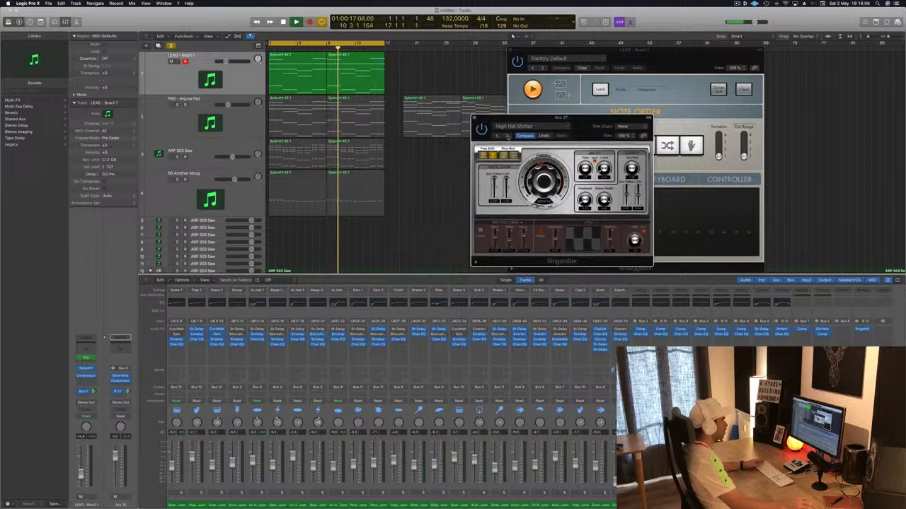
pyautogui.click(507, 135)
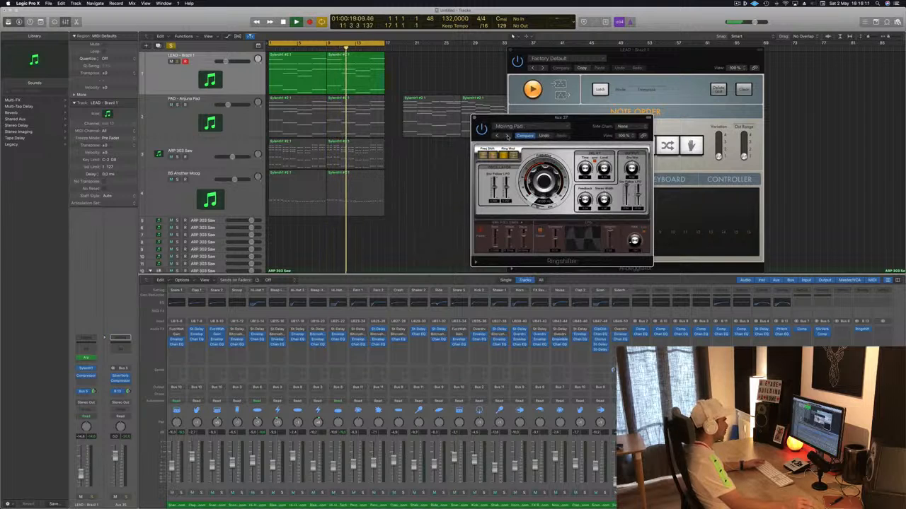
pyautogui.click(506, 136)
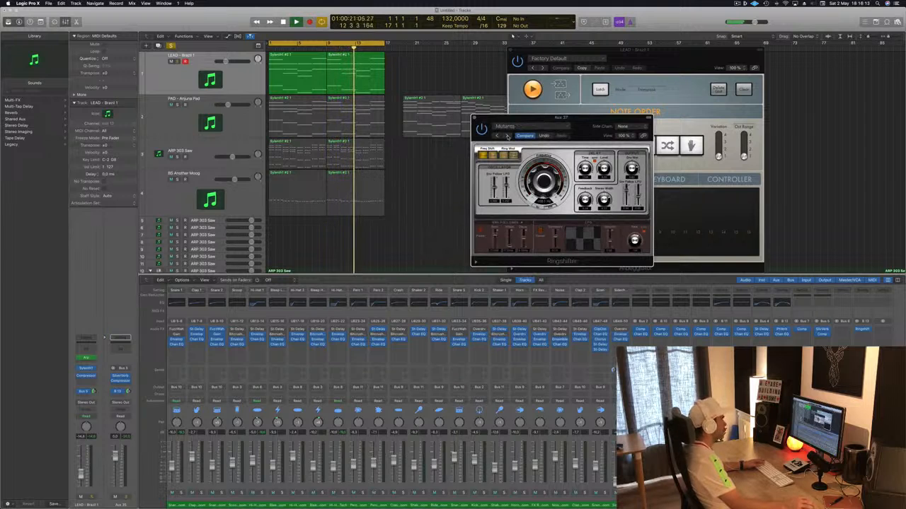
pyautogui.click(506, 135)
pyautogui.moveTo(584, 124); pyautogui.dragTo(734, 66)
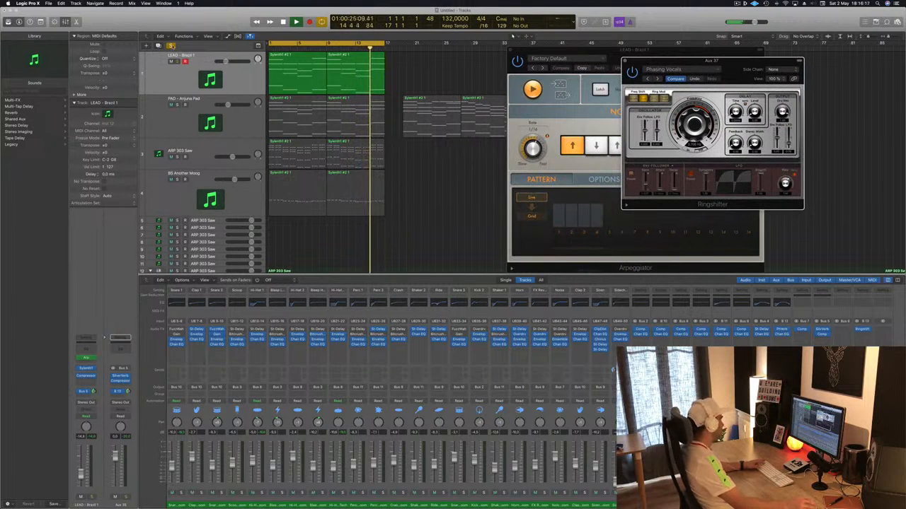
# Step: Turn off the lead track's solo and play the full mix from the start
pyautogui.click(405, 201)
pyautogui.press('super+a')
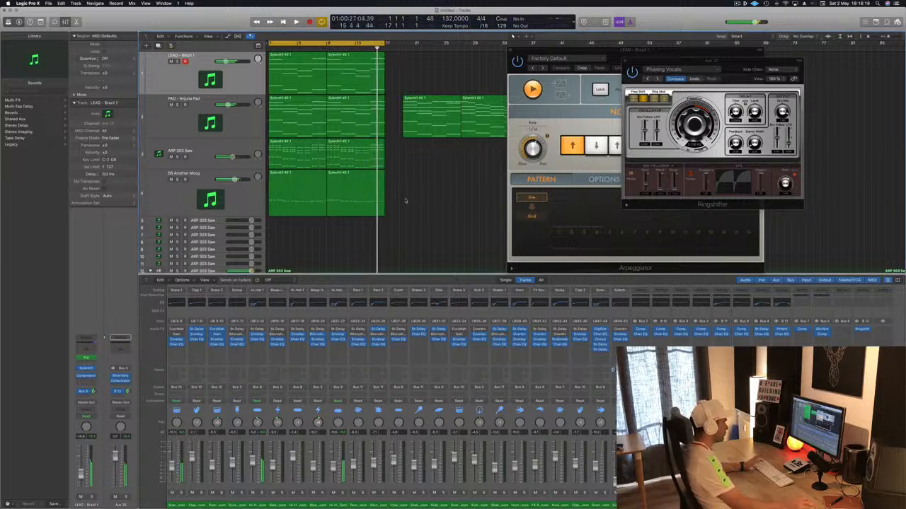
pyautogui.press('space')
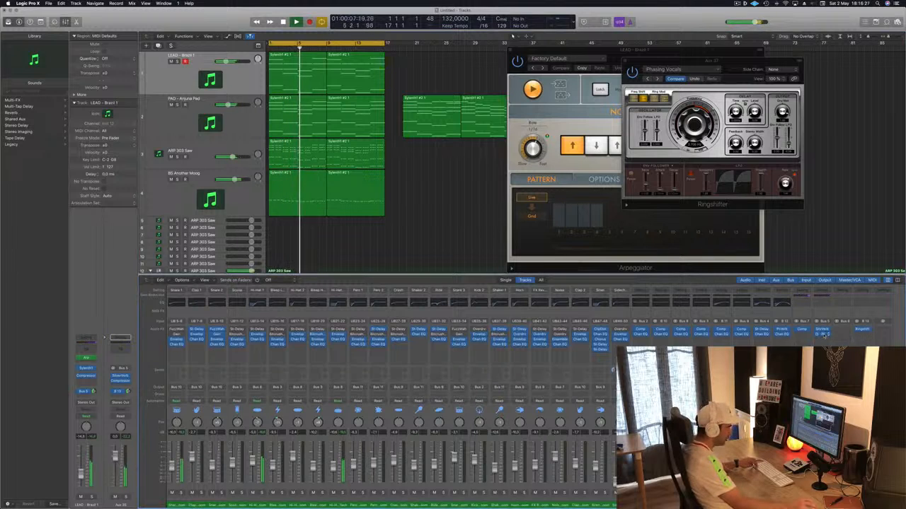
# Step: Add a side-chained Compressor after Ringshifter on Aux 37, raise its output gain to about 6.5 dB and close it
pyautogui.click(863, 335)
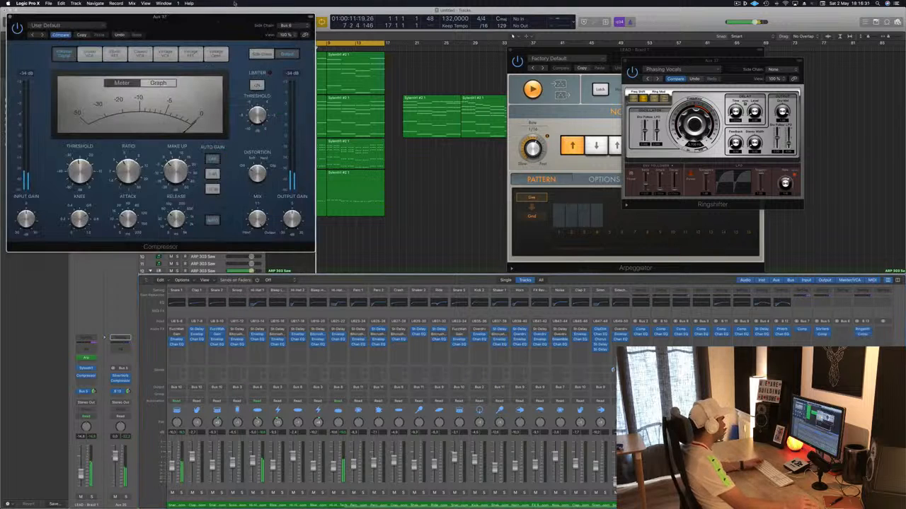
pyautogui.moveTo(280, 113); pyautogui.dragTo(406, 170)
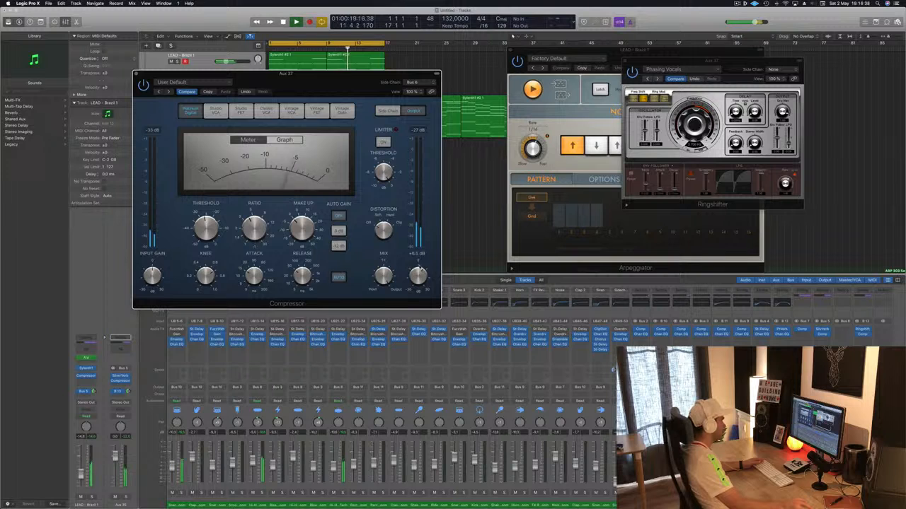
pyautogui.click(139, 77)
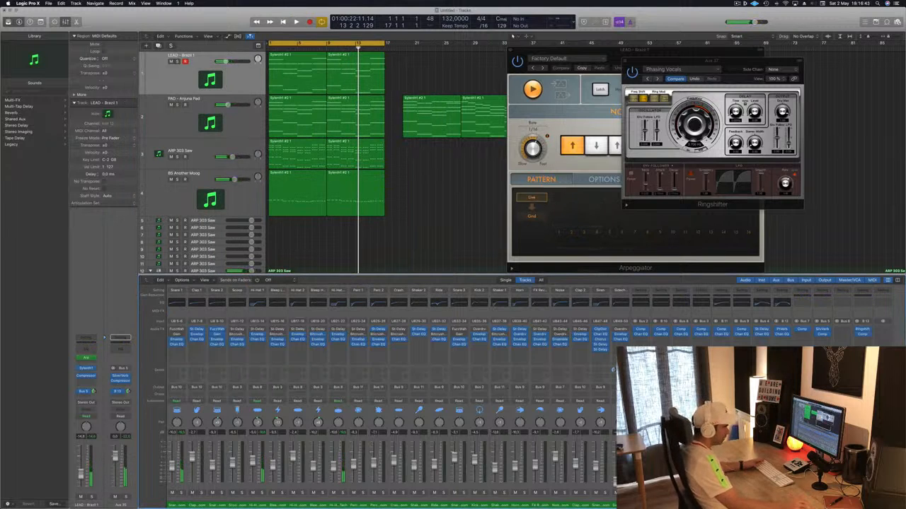
# Step: Play the mix from the start and review the Compressor on Aux 37 during playback
pyautogui.press('Return')
pyautogui.press('space')
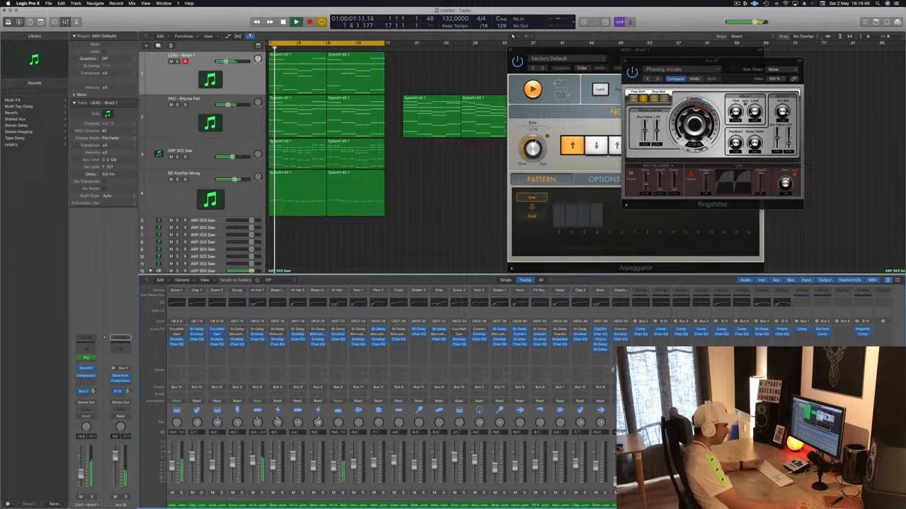
pyautogui.click(862, 334)
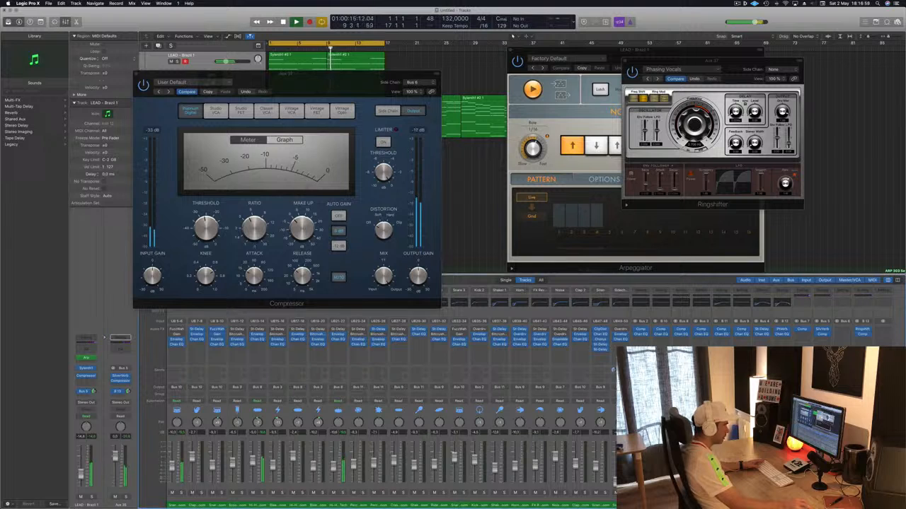
pyautogui.click(138, 73)
pyautogui.press('space')
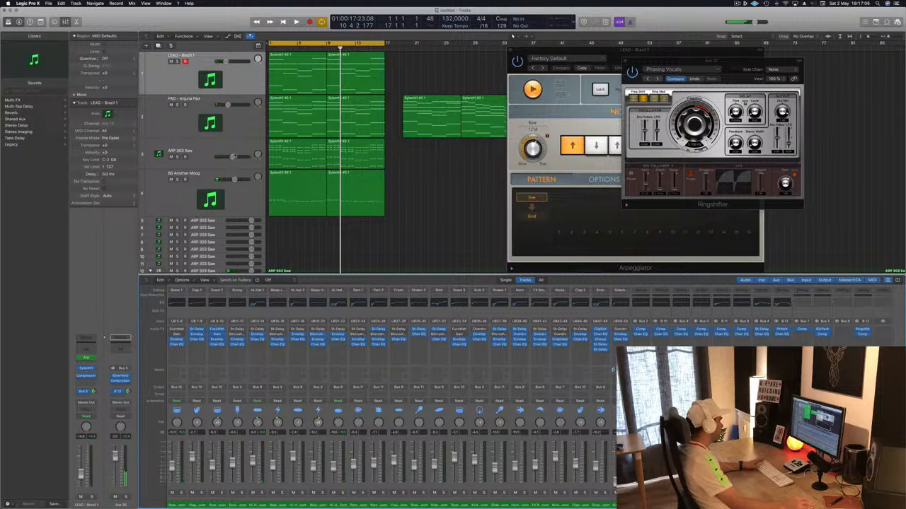
# Step: Listen to the LEAD - Brazil 1 track within the full mix and soloed
pyautogui.click(236, 79)
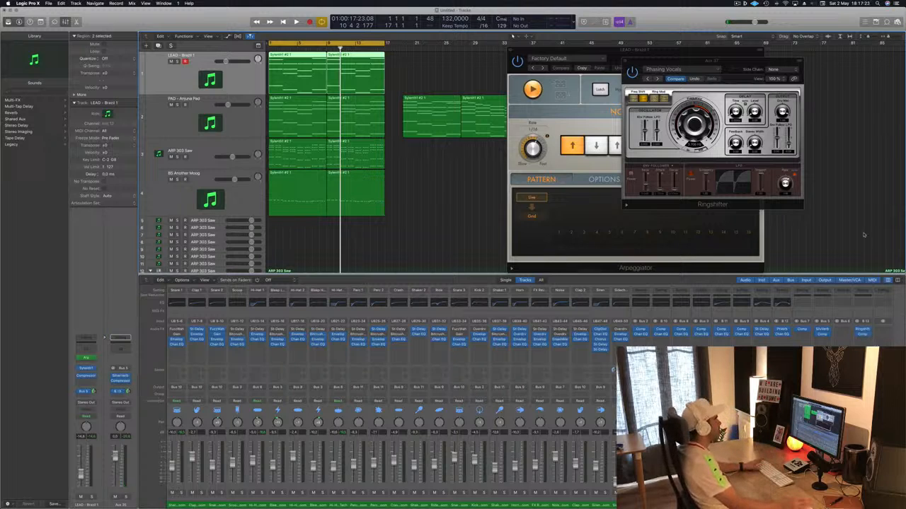
pyautogui.press('space')
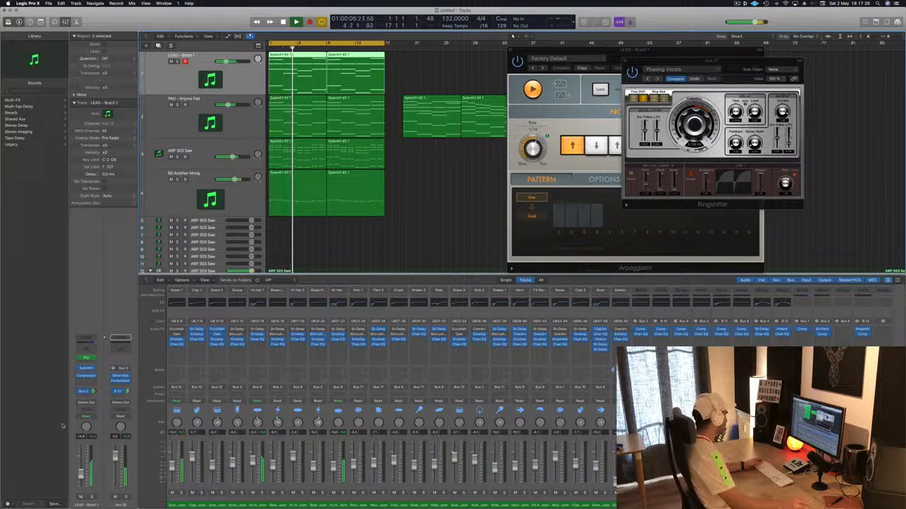
pyautogui.press('s')
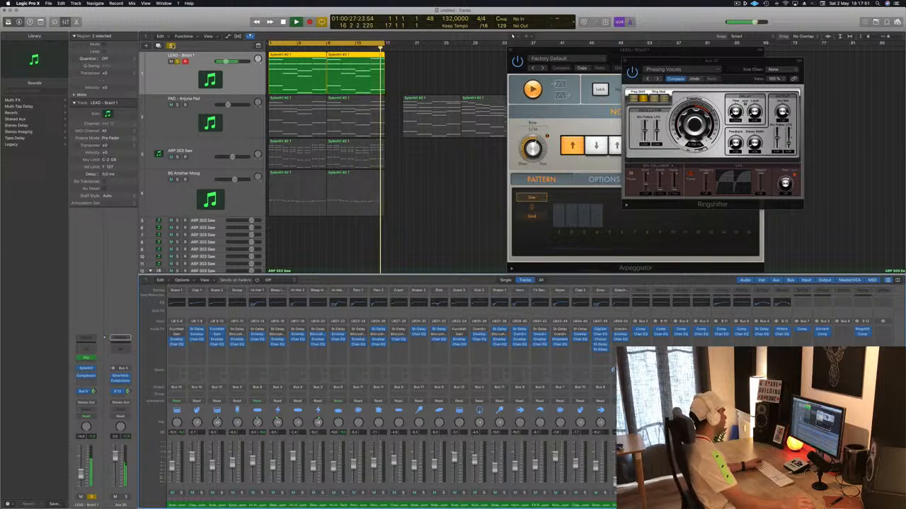
pyautogui.press('super+a')
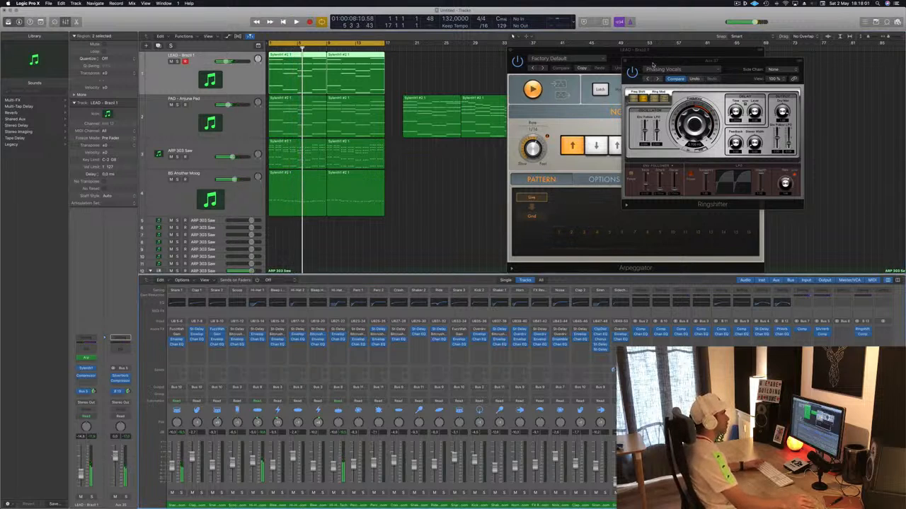
# Step: Close the Ringshifter and Arpeggiator windows and restart playback from the beginning
pyautogui.moveTo(656, 62); pyautogui.dragTo(627, 62)
pyautogui.click(597, 63)
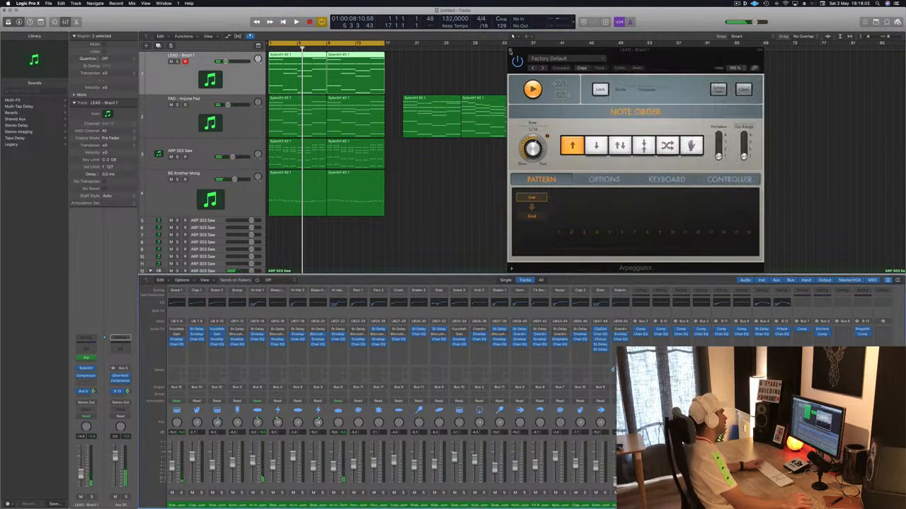
pyautogui.click(511, 52)
pyautogui.press('space')
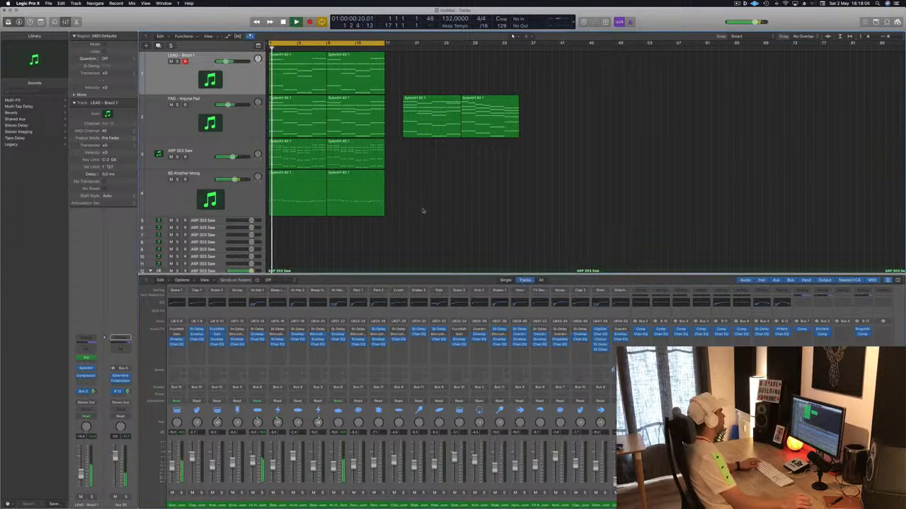
# Step: Move the two spare regions on the PAD - Anjuna Pad track out to about bar 61
pyautogui.scroll(-2, 424, 211)
pyautogui.scroll(-4, 423, 209)
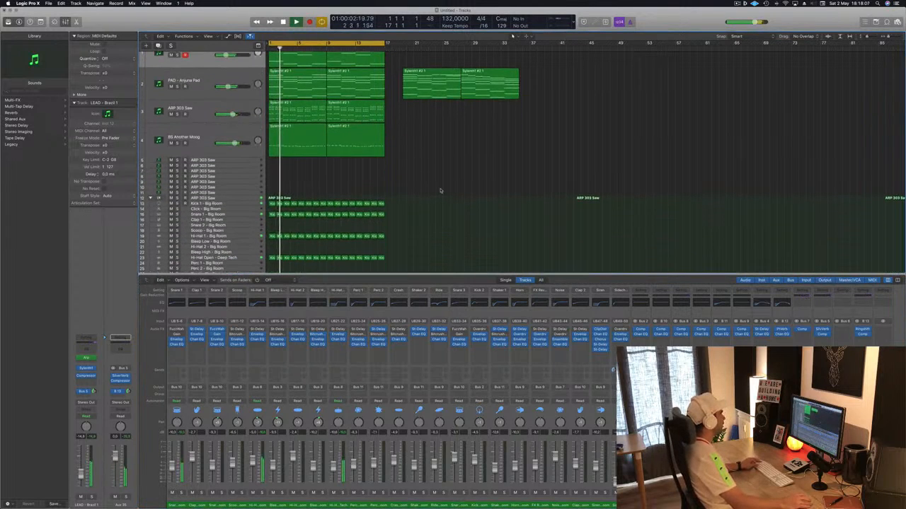
pyautogui.scroll(5, 448, 175)
pyautogui.scroll(2, 336, 191)
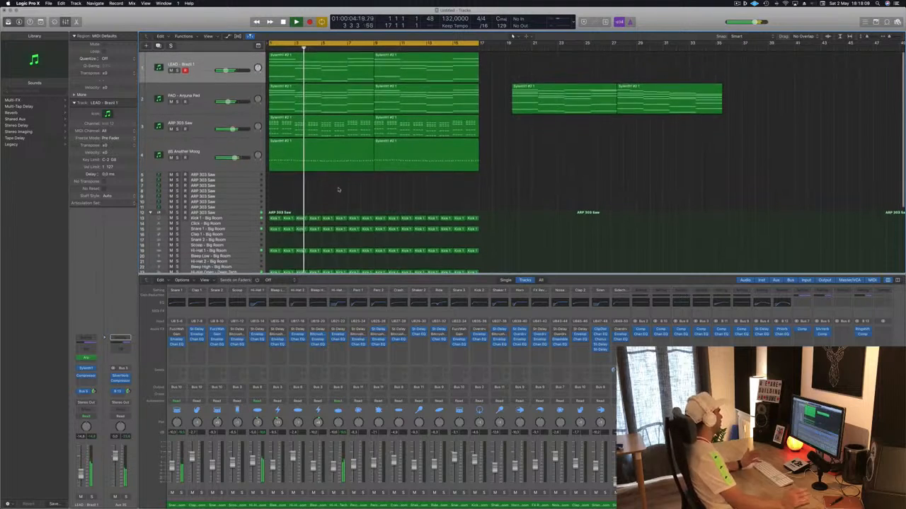
pyautogui.hscroll(1, 512, 35)
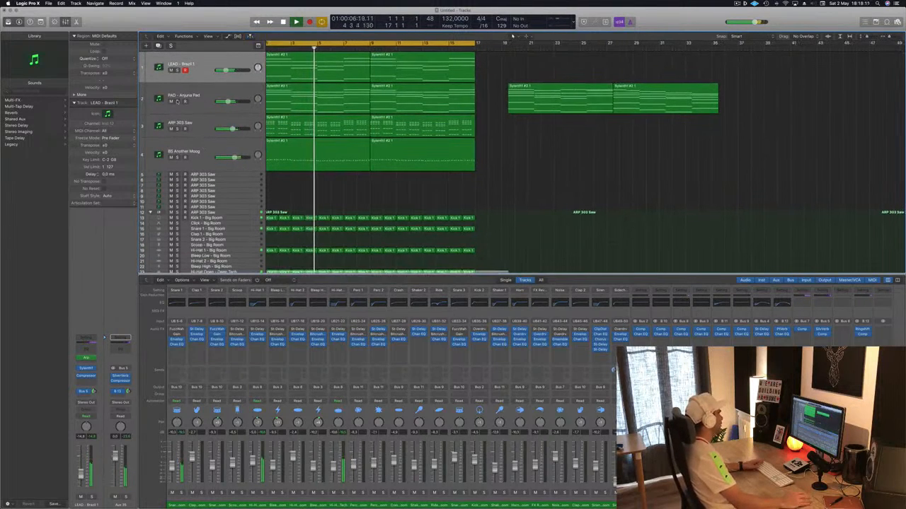
pyautogui.click(199, 97)
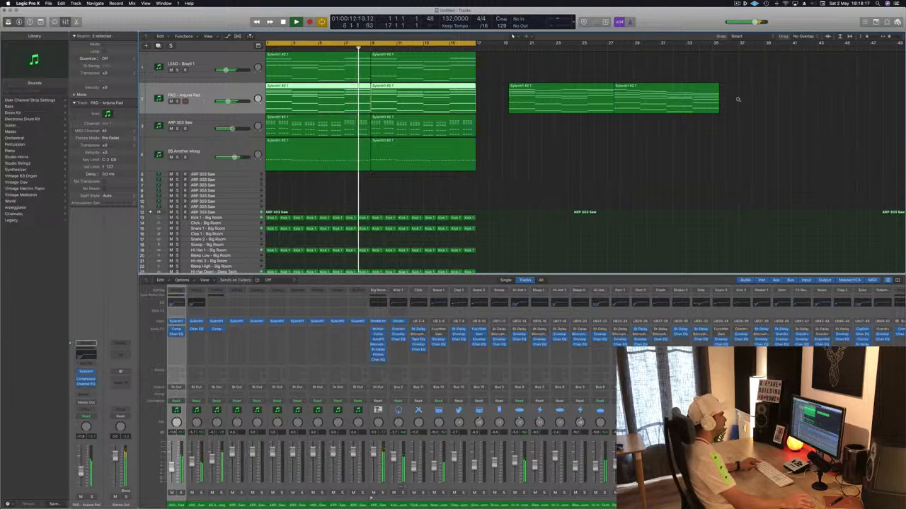
pyautogui.scroll(-4, 737, 99)
pyautogui.moveTo(720, 93); pyautogui.dragTo(790, 94)
# Step: Repeat the 16-bar section between the locators three times on all tracks, extending the arrangement to bar 65
pyautogui.press('super+2')
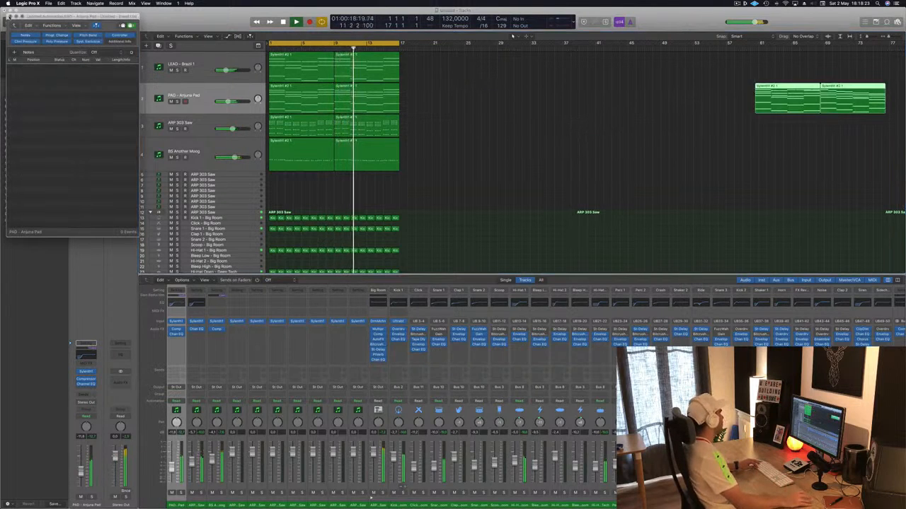
pyautogui.click(9, 16)
pyautogui.press('super+r')
pyautogui.press('super+r')
pyautogui.press('super+r')
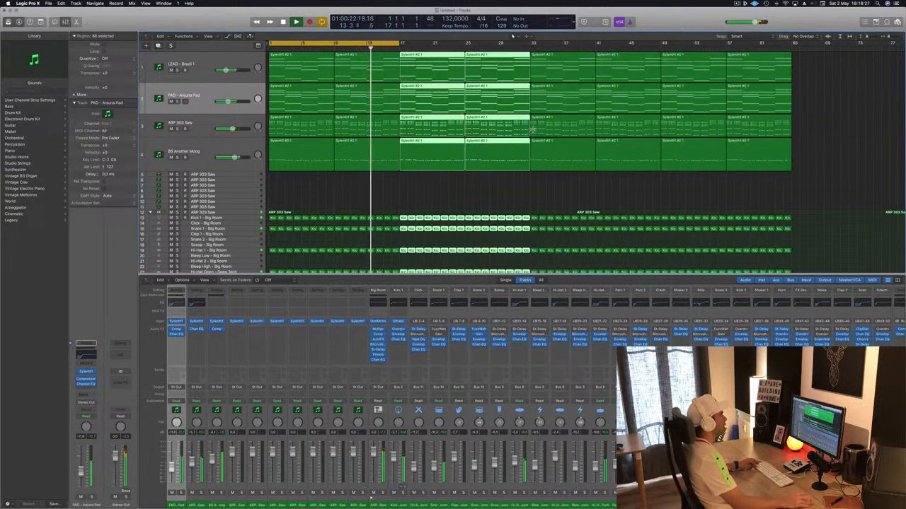
# Step: Show the secondary ruler above the arrangement
pyautogui.press('super+Left')
pyautogui.click(205, 36)
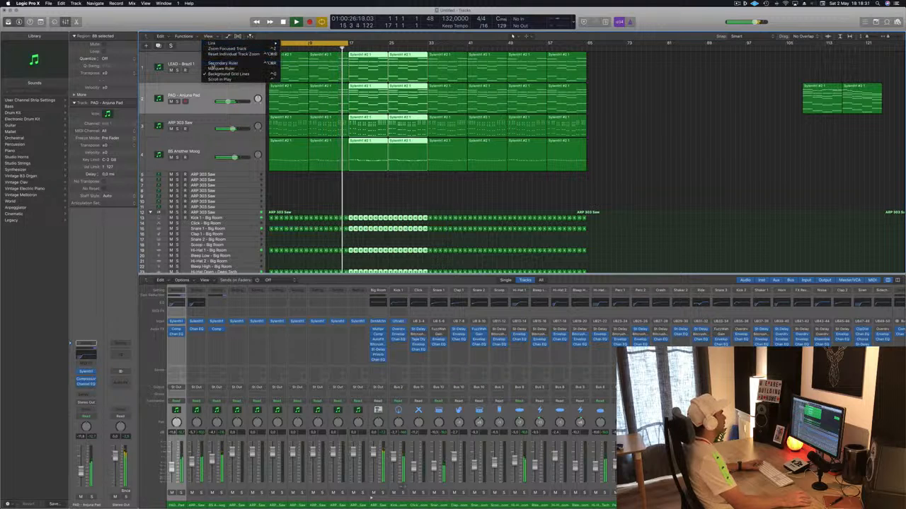
pyautogui.click(212, 63)
# Step: Deselect the regions, extend the cycle range to bar 65 and play from the start
pyautogui.click(647, 105)
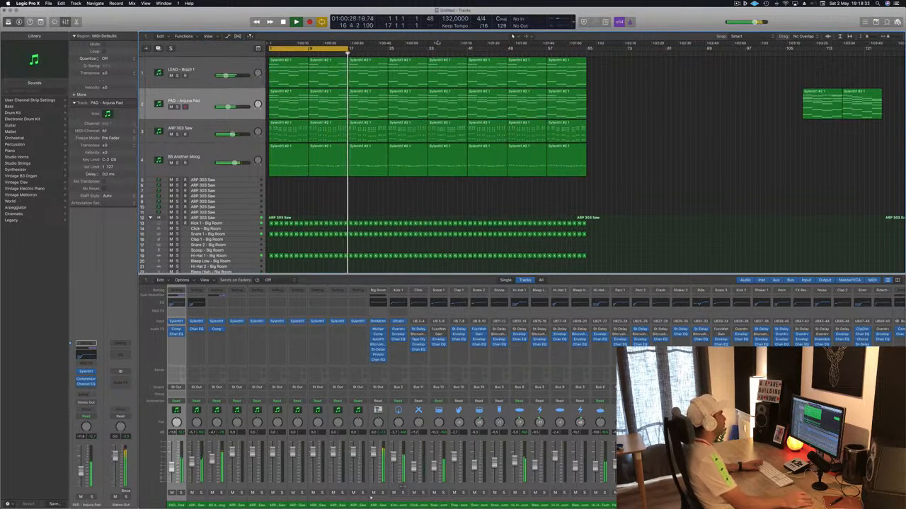
pyautogui.moveTo(348, 50); pyautogui.dragTo(586, 50)
pyautogui.press('Return')
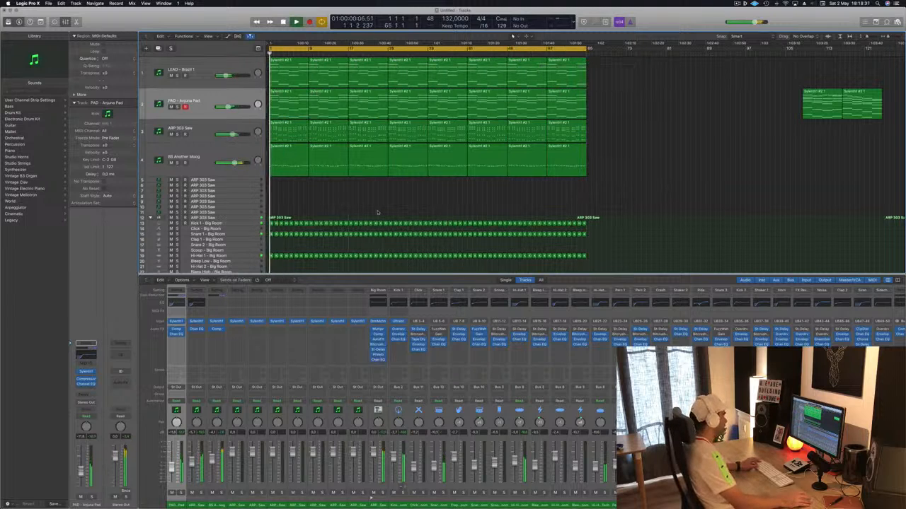
# Step: Load the 000-Mega Saw Riser With noise channel strip setting on the ARP 303 Saw track in row 5
pyautogui.scroll(-3, 311, 198)
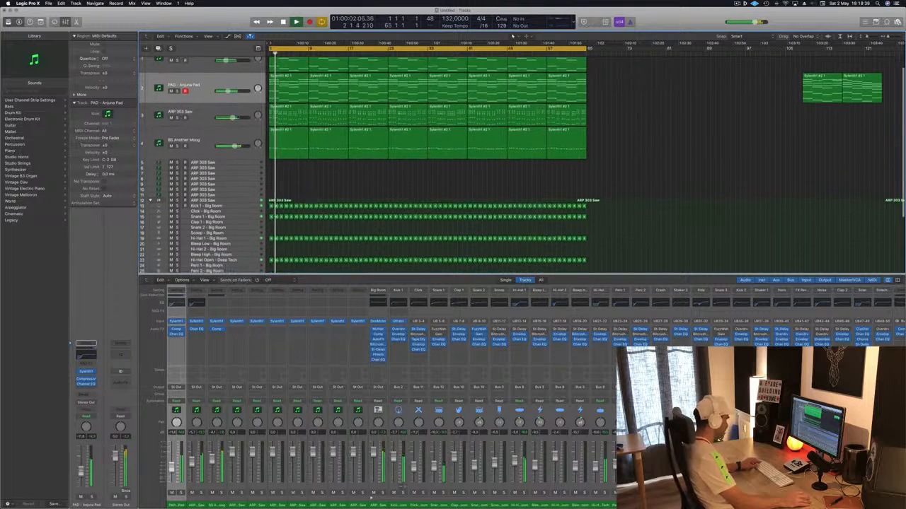
pyautogui.scroll(1, 308, 191)
pyautogui.click(227, 94)
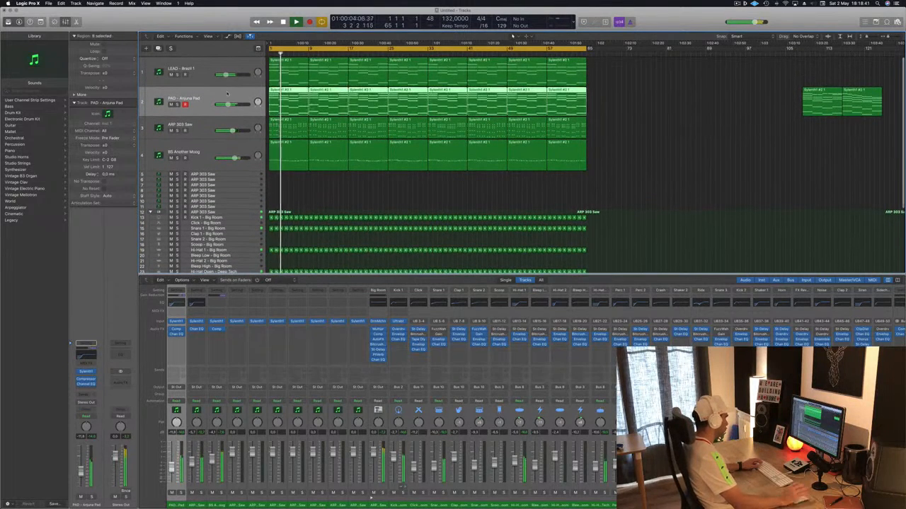
pyautogui.click(230, 174)
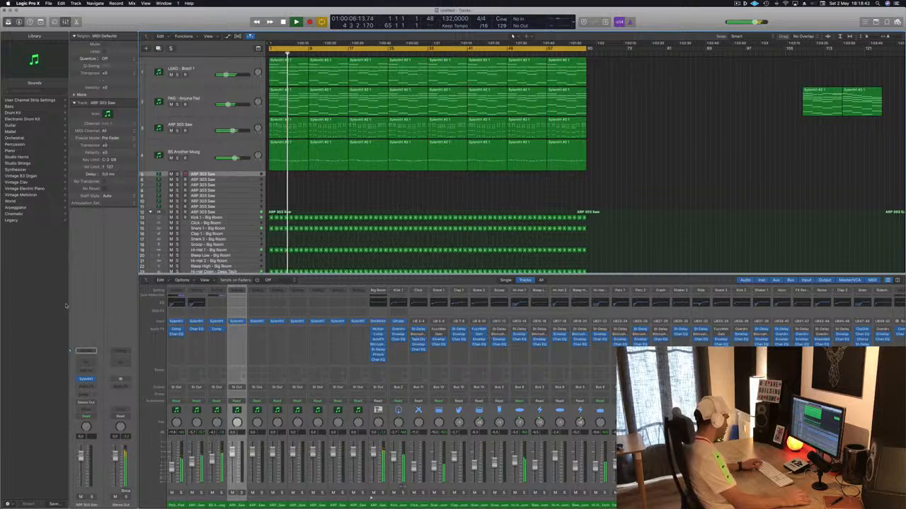
pyautogui.click(87, 351)
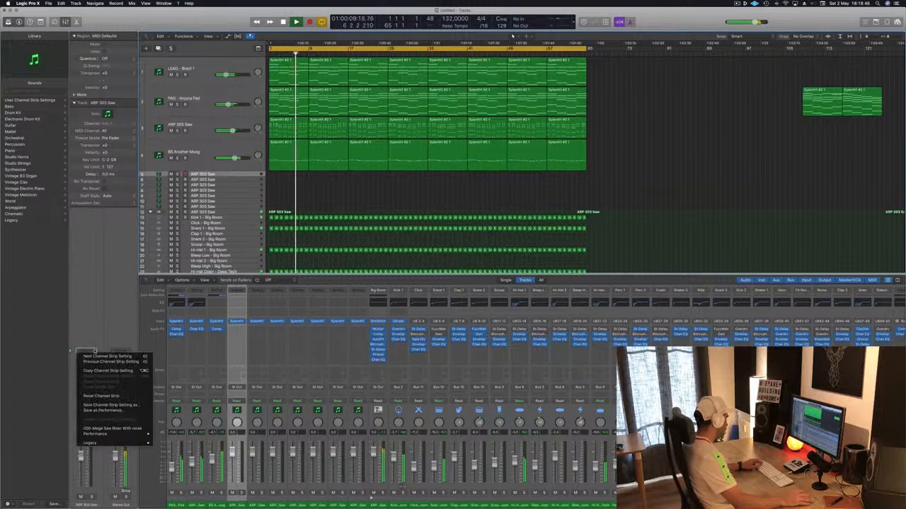
pyautogui.click(99, 428)
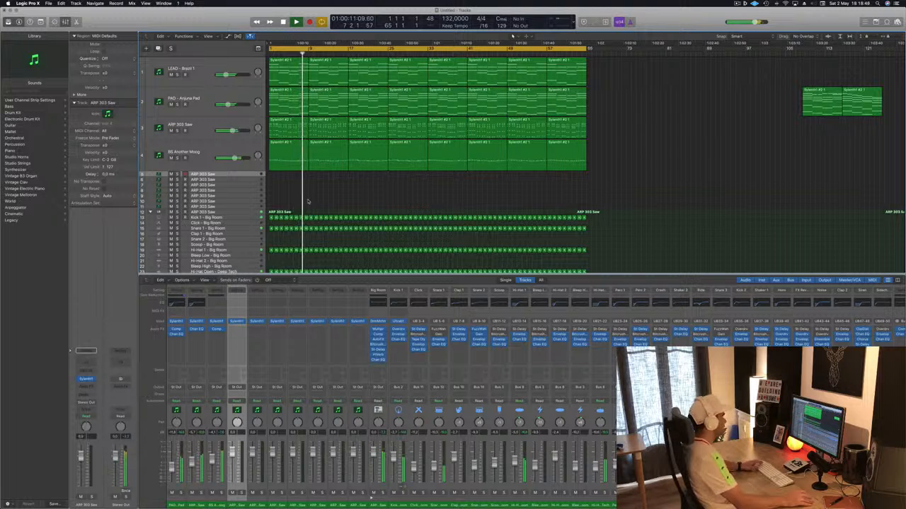
# Step: Copy the first PAD - Anjuna Pad region down to track 5 and delete all of its notes after the first chord
pyautogui.click(281, 105)
pyautogui.moveTo(283, 99); pyautogui.dragTo(283, 177)
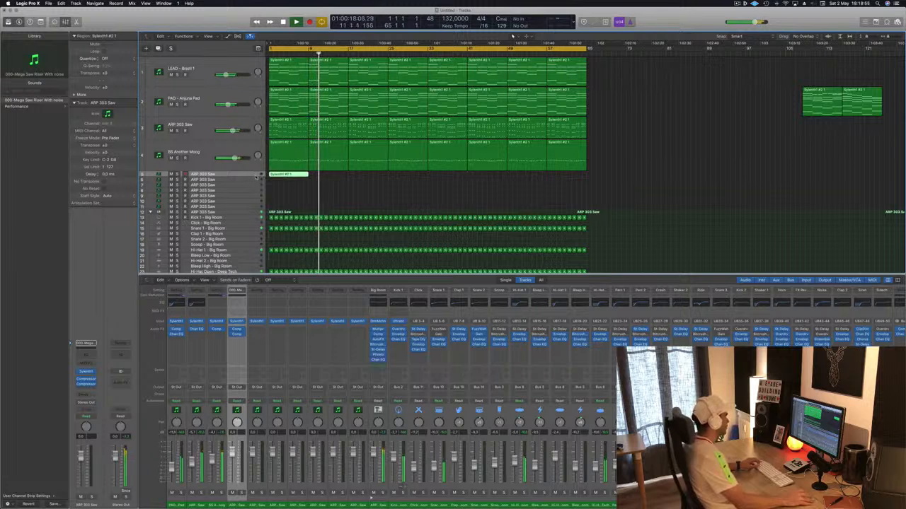
pyautogui.doubleClick(285, 176)
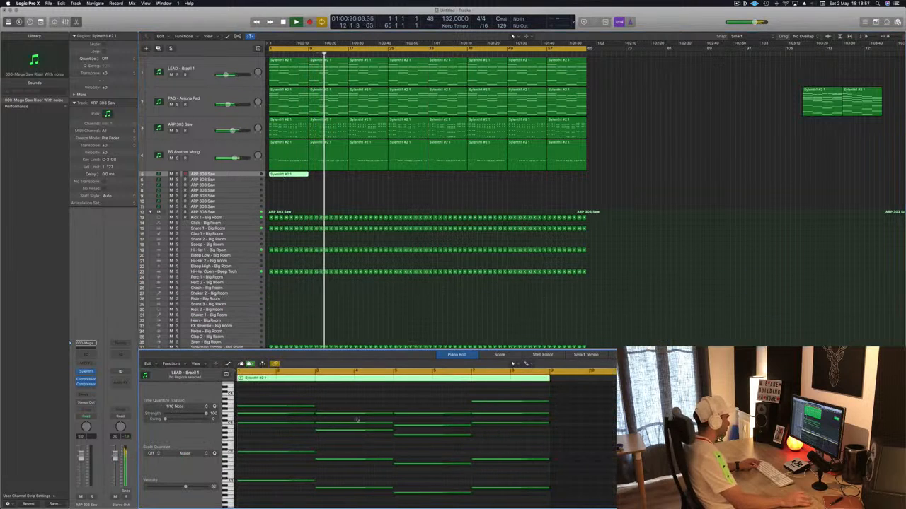
pyautogui.moveTo(348, 401); pyautogui.dragTo(512, 488)
pyautogui.press('Delete')
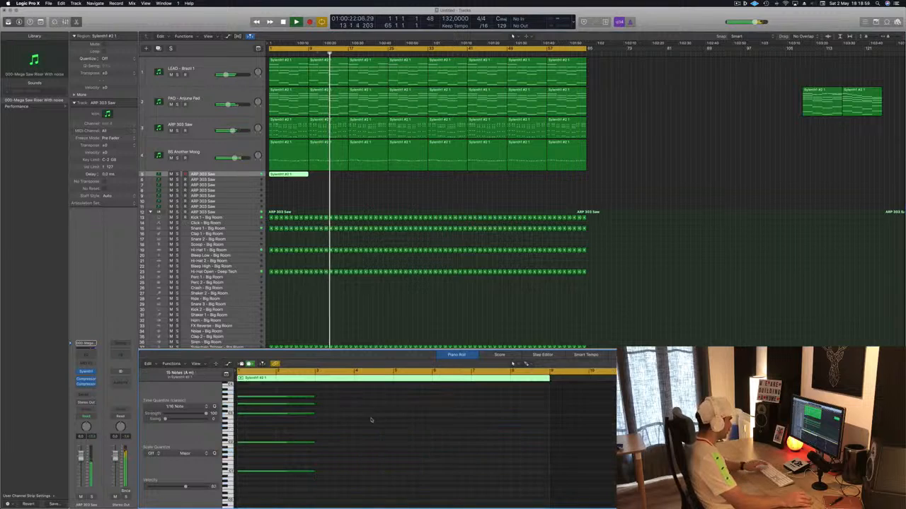
# Step: Stretch the first chord to the full eight bars and delete its upper and lower notes, keeping one long note
pyautogui.moveTo(344, 388); pyautogui.dragTo(237, 481)
pyautogui.moveTo(312, 396); pyautogui.dragTo(548, 399)
pyautogui.moveTo(350, 459); pyautogui.dragTo(352, 484)
pyautogui.press('Delete')
pyautogui.moveTo(365, 399); pyautogui.dragTo(364, 421)
pyautogui.press('Delete')
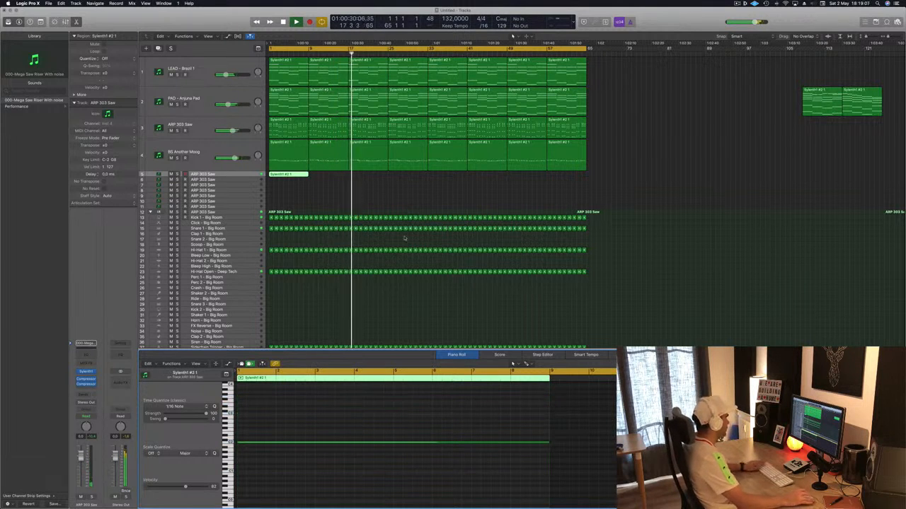
# Step: Replay from the start and extend the riser region to bar 17, with its note lengthened to fill it
pyautogui.press('Return')
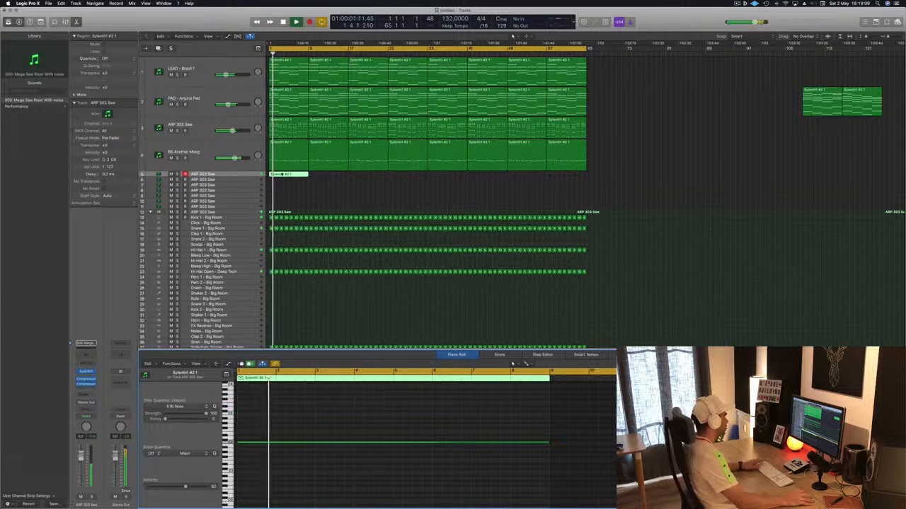
pyautogui.moveTo(304, 176); pyautogui.dragTo(347, 177)
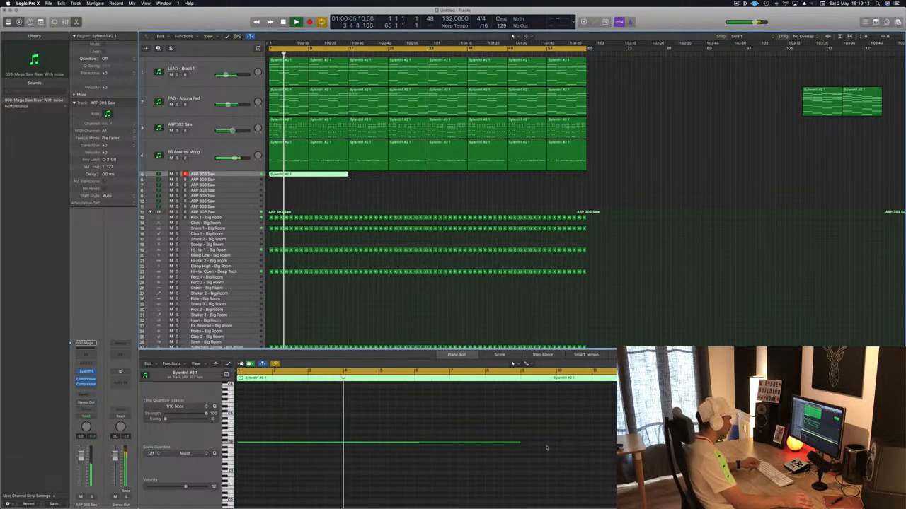
pyautogui.moveTo(476, 442); pyautogui.dragTo(615, 443)
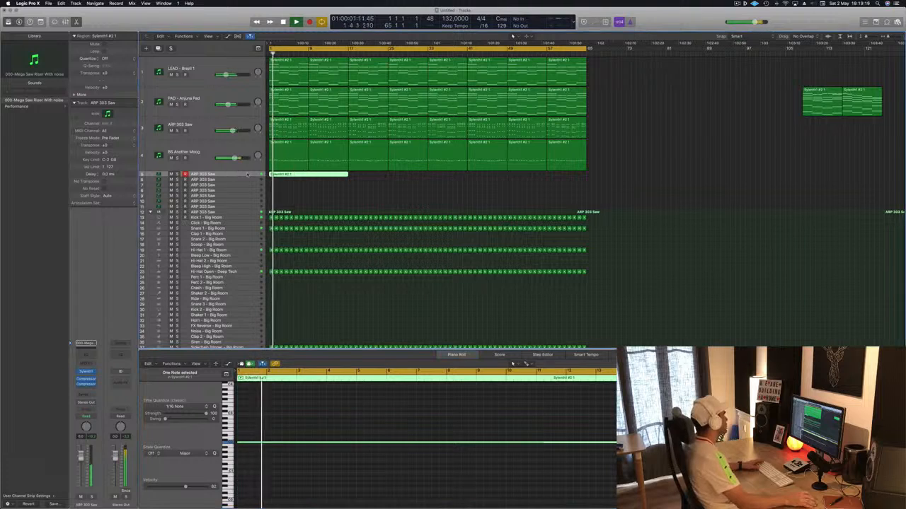
# Step: Show the toolbar, enlarge the selected riser track with Track Zoom and audition it briefly in solo
pyautogui.press('ctrl+alt+super+t')
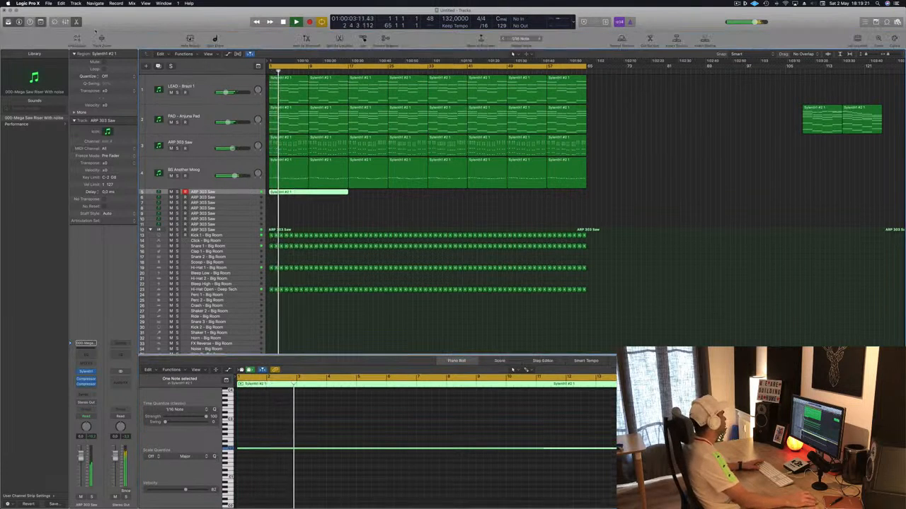
pyautogui.hotkey('ctrl', 'z')
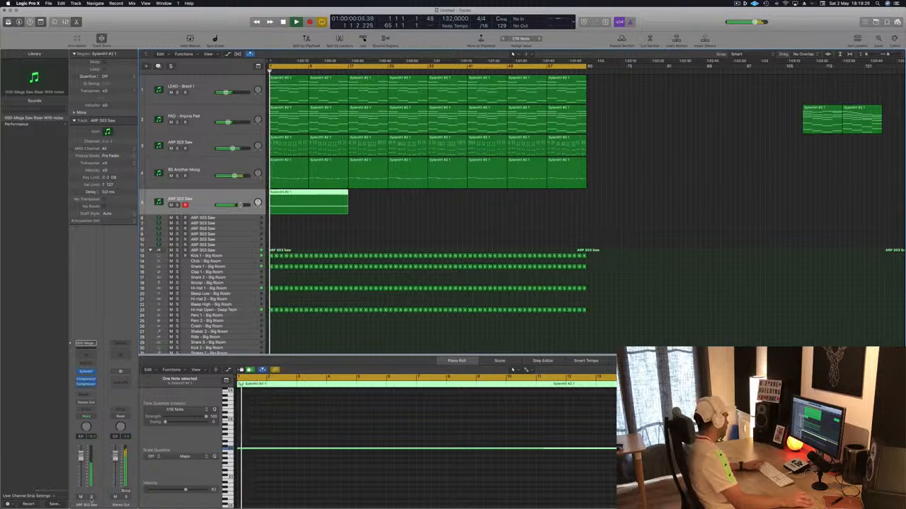
pyautogui.press('s')
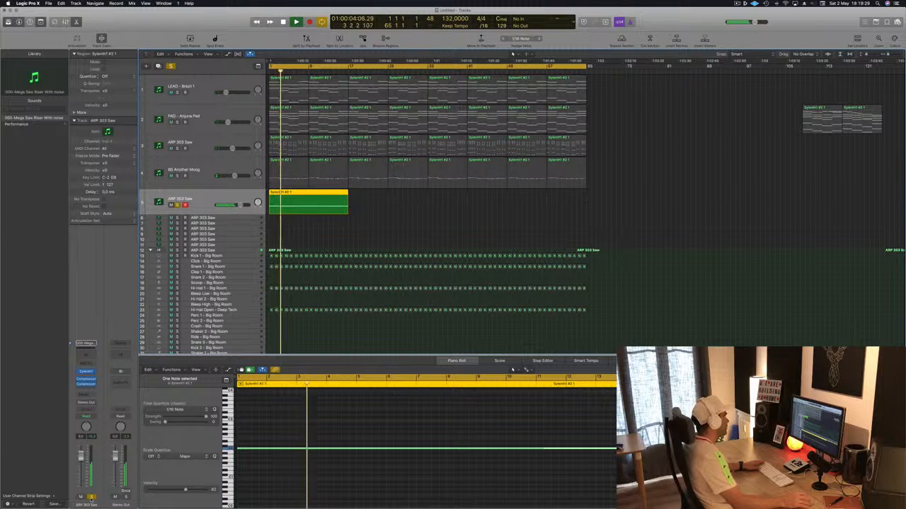
pyautogui.press('s')
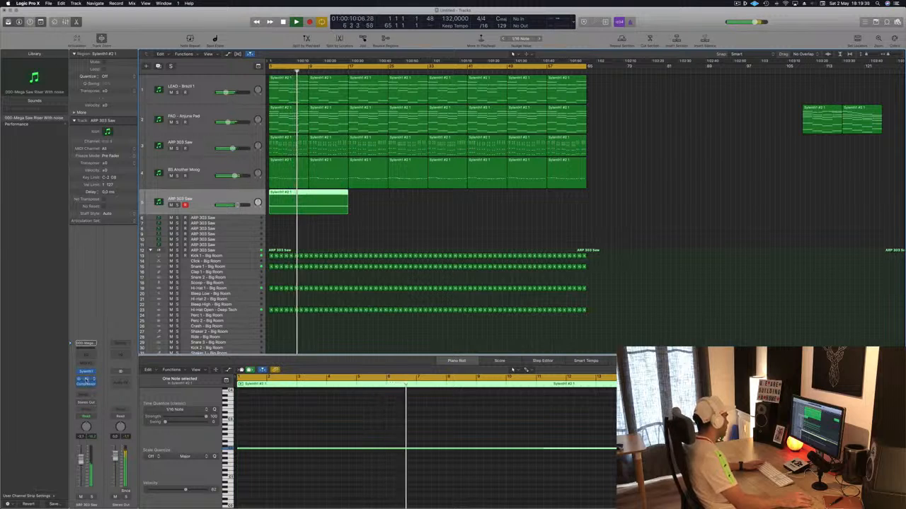
# Step: Side-chain the riser's first Compressor to Bus 6, the Sidechain Trigger, and adjust its threshold
pyautogui.click(85, 380)
pyautogui.click(302, 26)
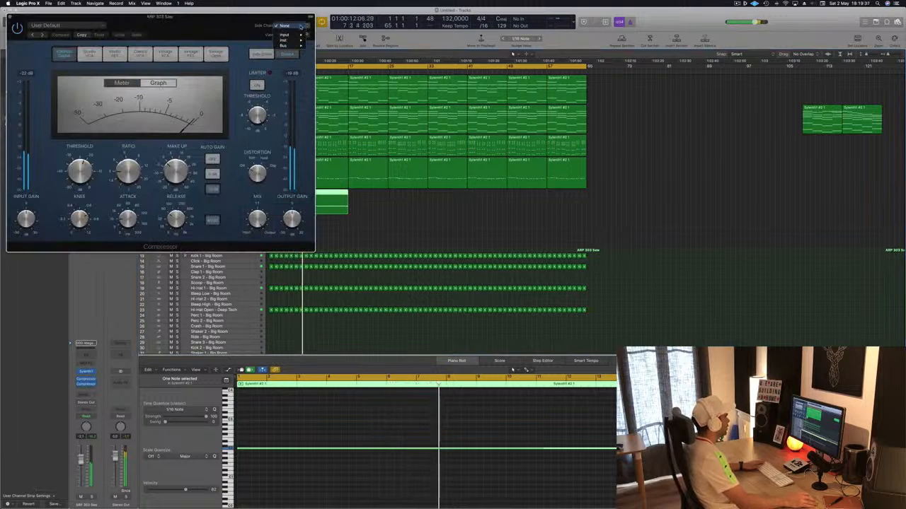
pyautogui.moveTo(298, 46)
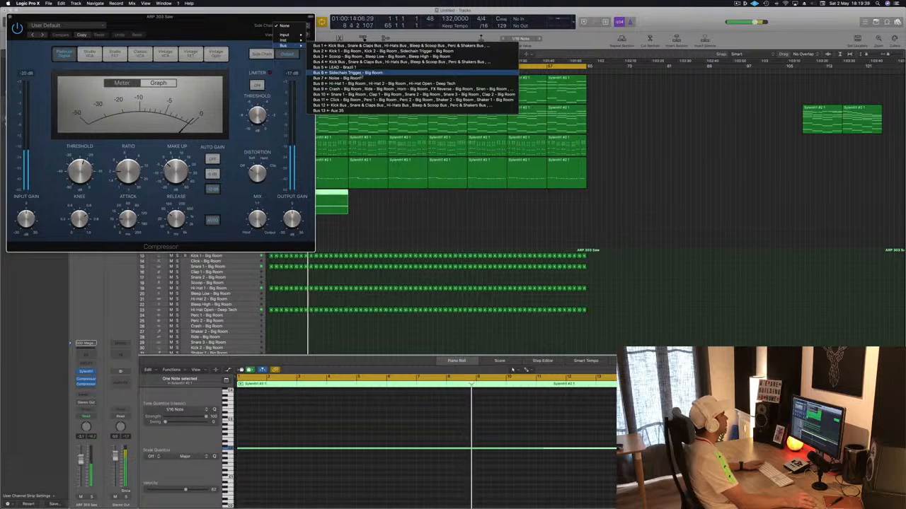
pyautogui.click(360, 73)
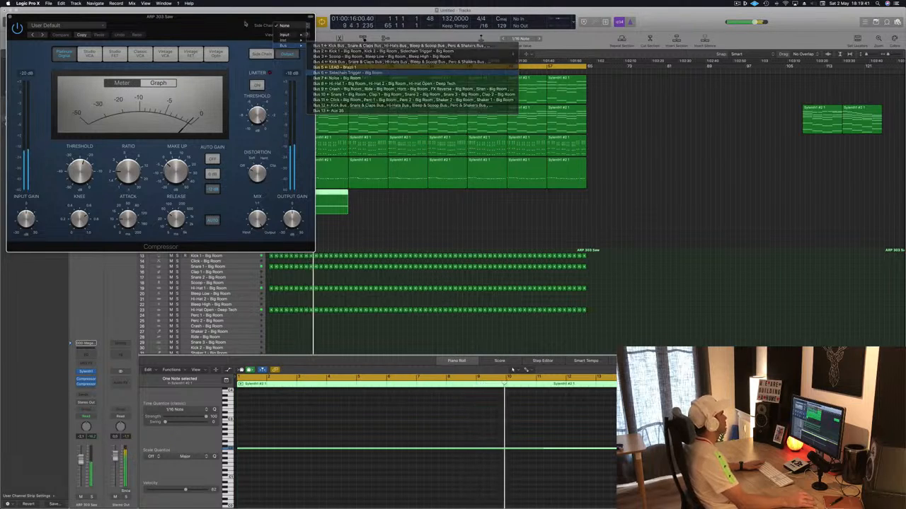
pyautogui.moveTo(212, 16); pyautogui.dragTo(559, 99)
pyautogui.moveTo(428, 255); pyautogui.dragTo(428, 267)
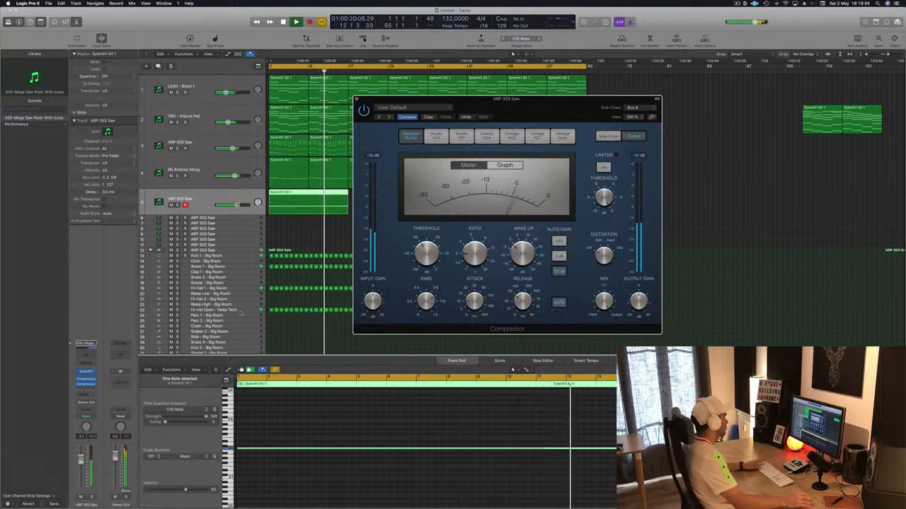
# Step: Replay from the start and add a send from the riser track to Bus 5, raising its send level
pyautogui.press('Return')
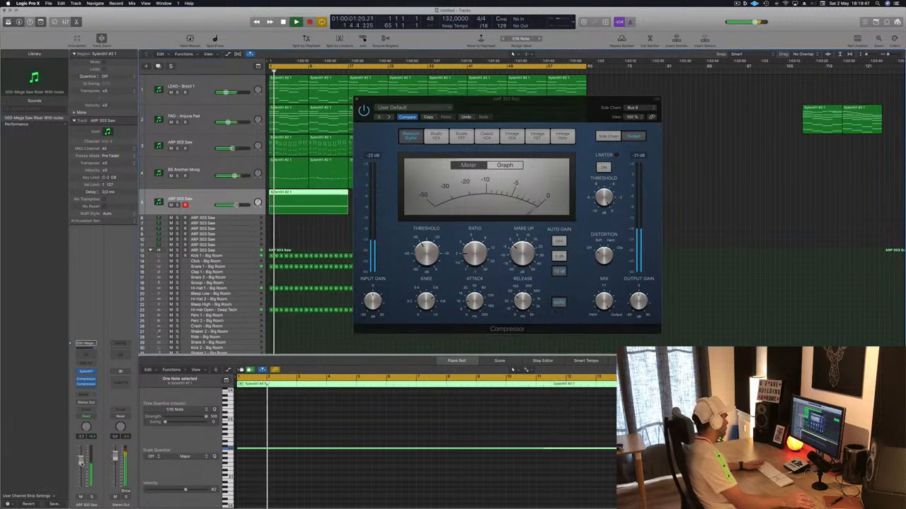
pyautogui.click(85, 396)
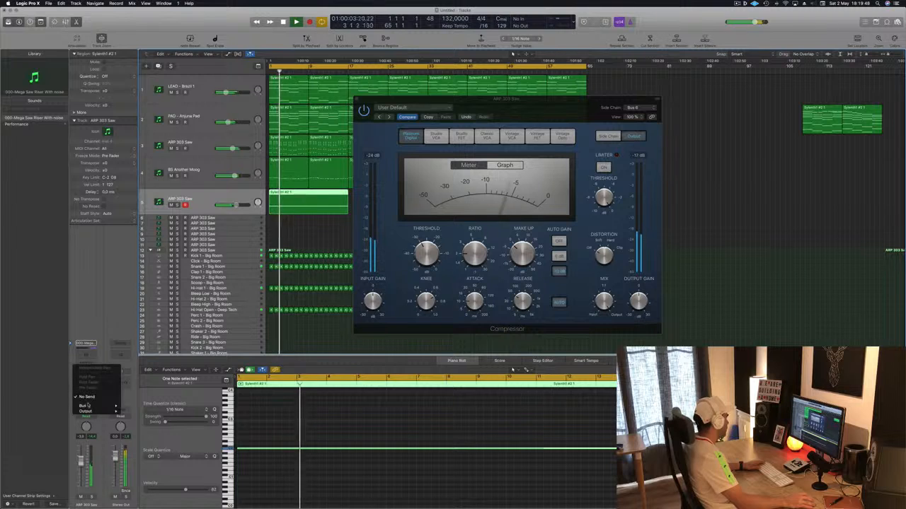
pyautogui.moveTo(99, 406)
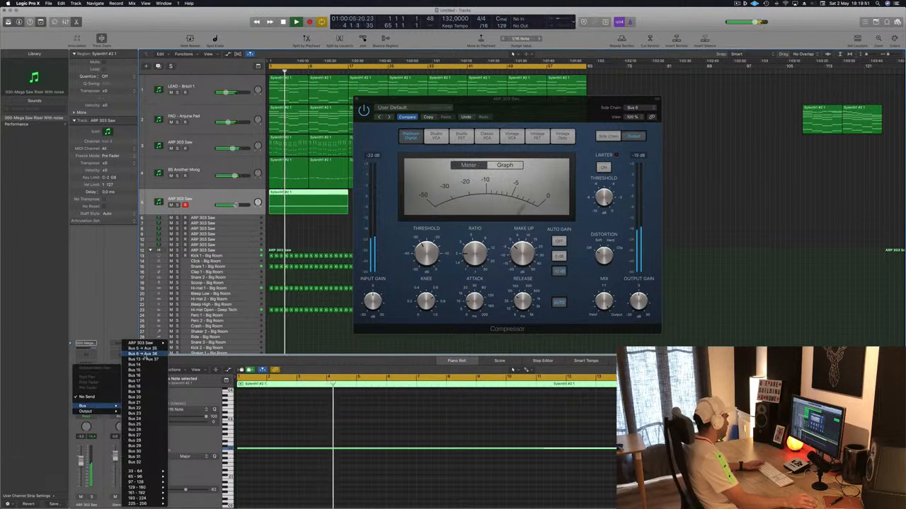
pyautogui.click(142, 349)
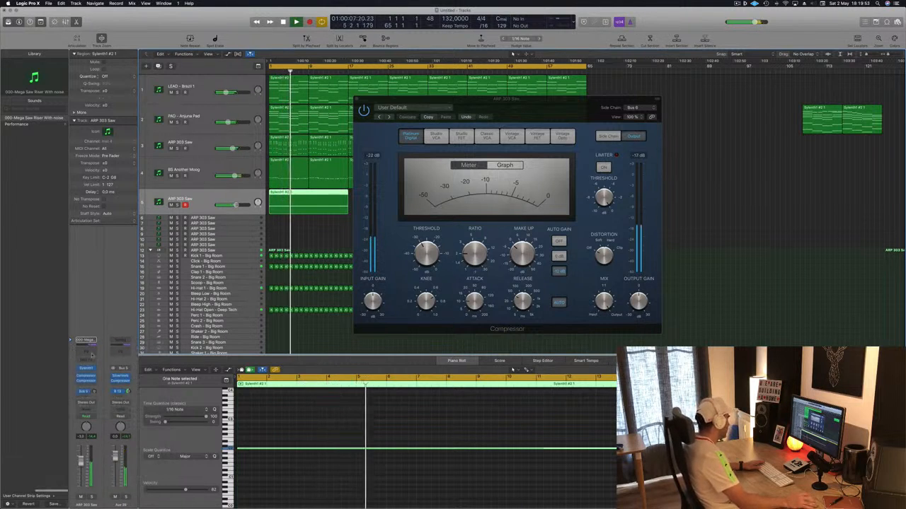
pyautogui.moveTo(92, 392); pyautogui.dragTo(95, 377)
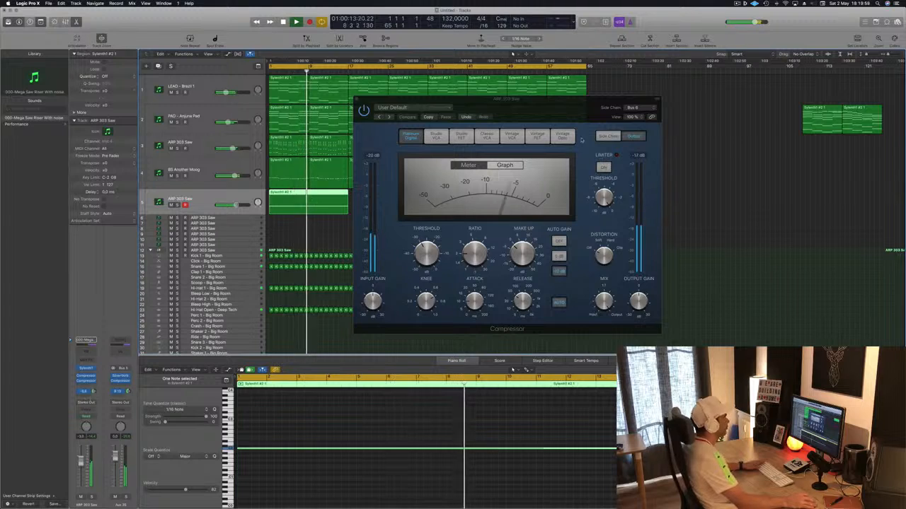
# Step: Close the Compressor and cut the riser's low end with a low-cut filter in a new Channel EQ
pyautogui.moveTo(354, 101); pyautogui.dragTo(408, 109)
pyautogui.click(409, 108)
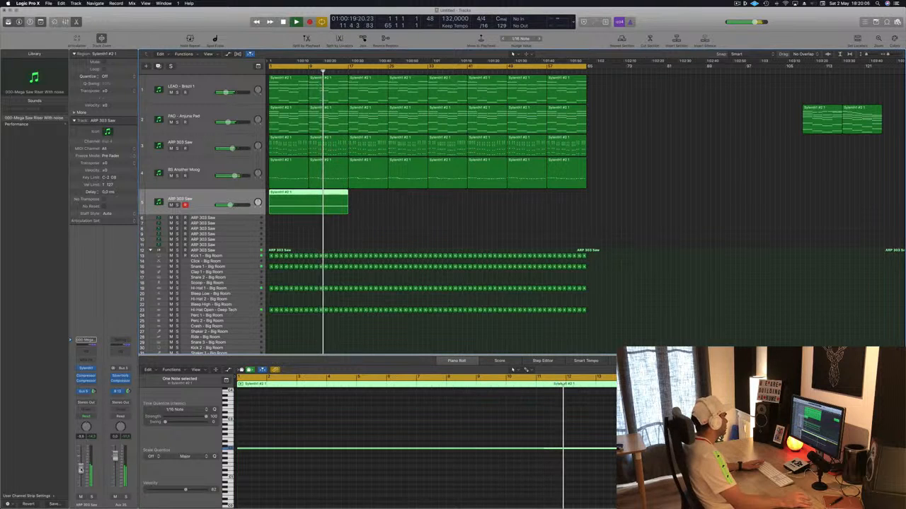
pyautogui.click(86, 341)
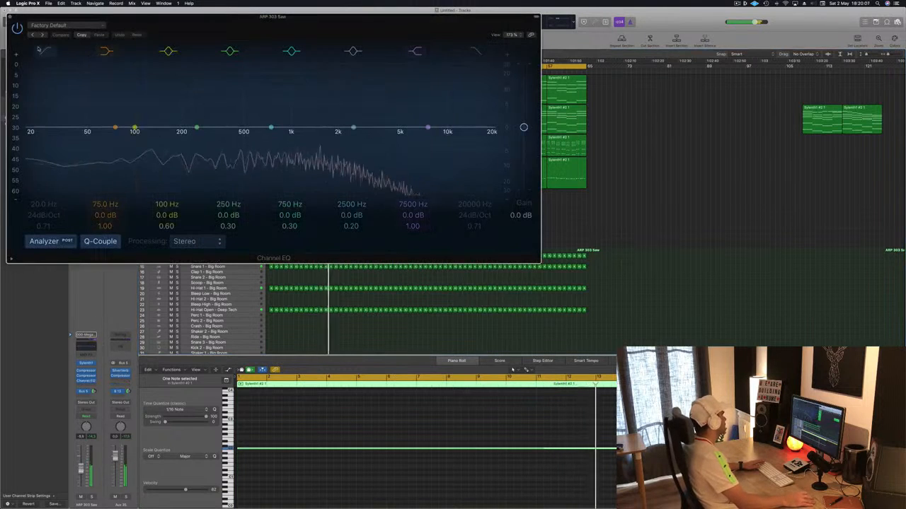
pyautogui.click(45, 51)
pyautogui.moveTo(36, 86); pyautogui.dragTo(164, 102)
pyautogui.click(9, 17)
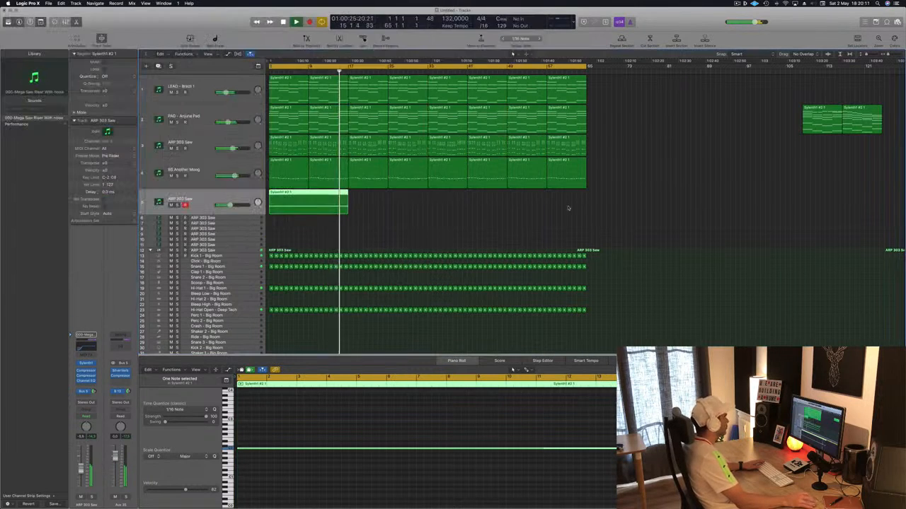
# Step: Stop playback and copy the Kick 1 region at bar 17 to the Crash - Big Room track
pyautogui.click(359, 212)
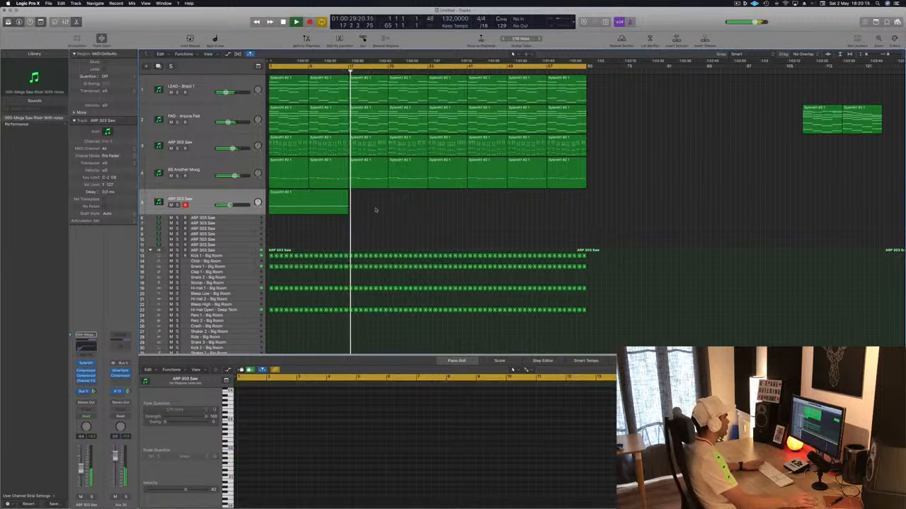
pyautogui.scroll(-1, 410, 222)
pyautogui.scroll(-4, 351, 227)
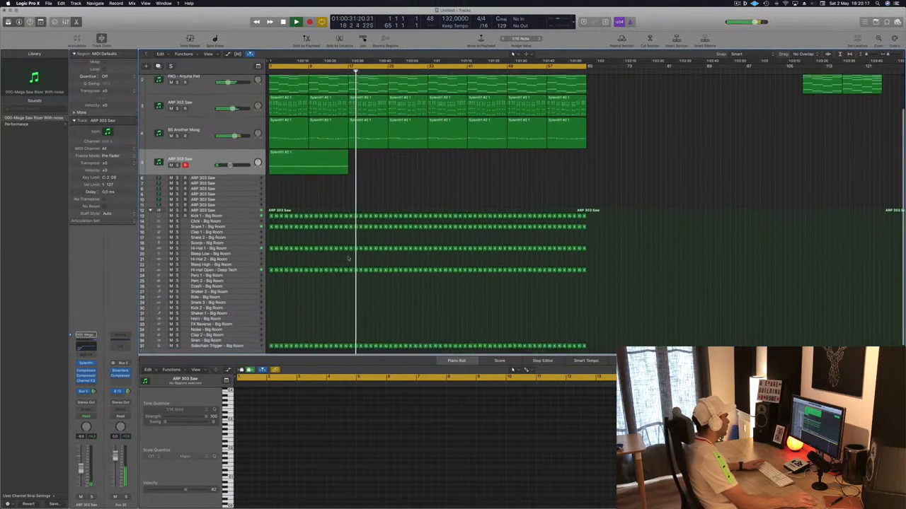
pyautogui.press('space')
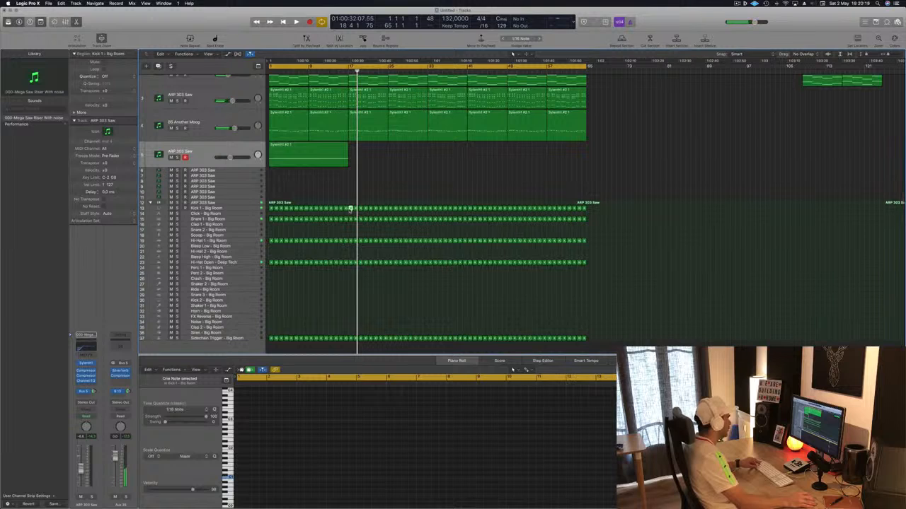
pyautogui.moveTo(350, 210); pyautogui.dragTo(349, 279)
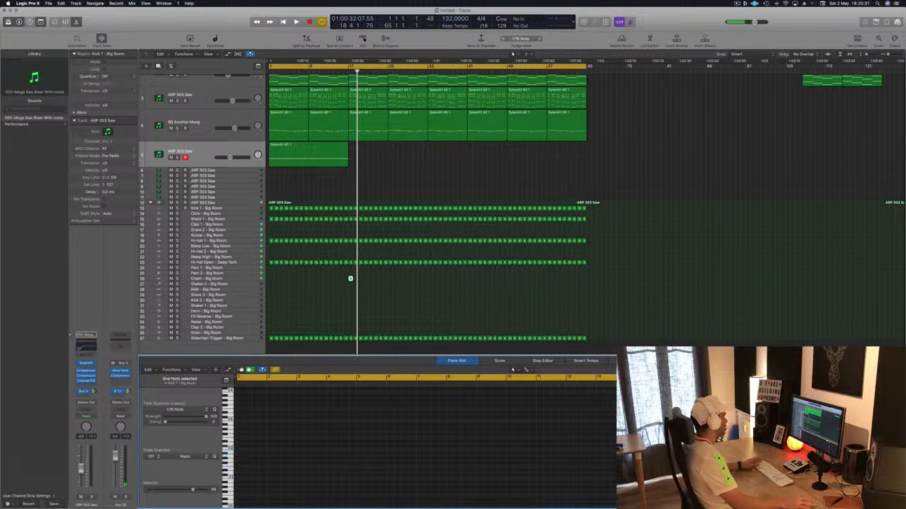
# Step: Select the Crash - Big Room track and play the arrangement to hear the crash at bar 17
pyautogui.click(245, 280)
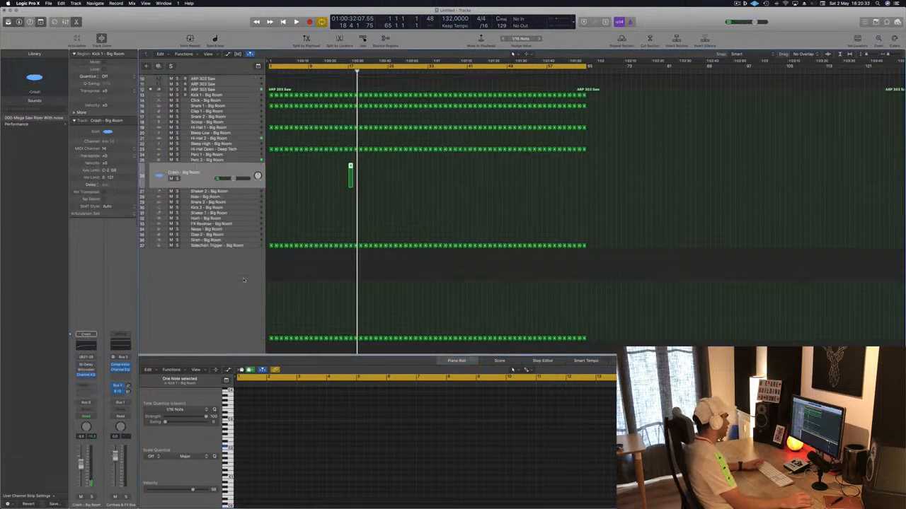
pyautogui.press('space')
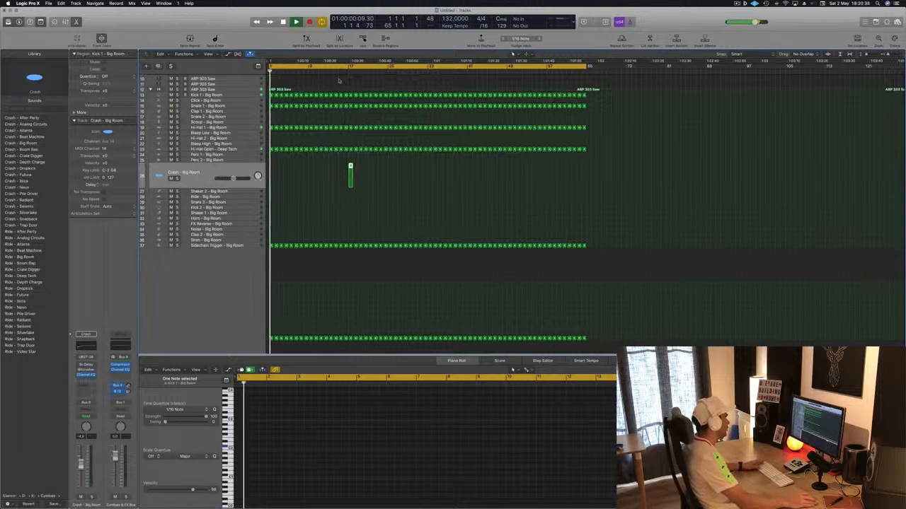
pyautogui.scroll(3, 283, 150)
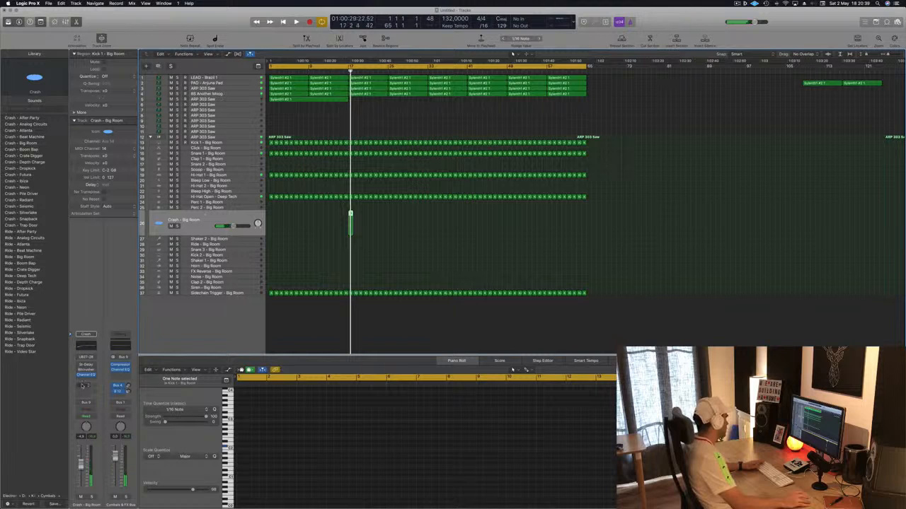
# Step: Add a send from the Crash - Big Room track to Bus 5, raise its send level, and replay from the start
pyautogui.click(82, 385)
pyautogui.moveTo(85, 398)
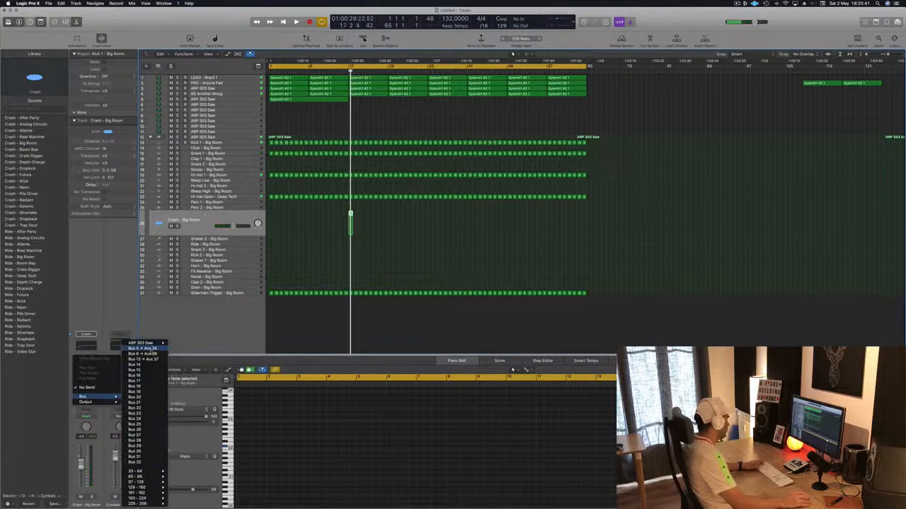
pyautogui.click(141, 348)
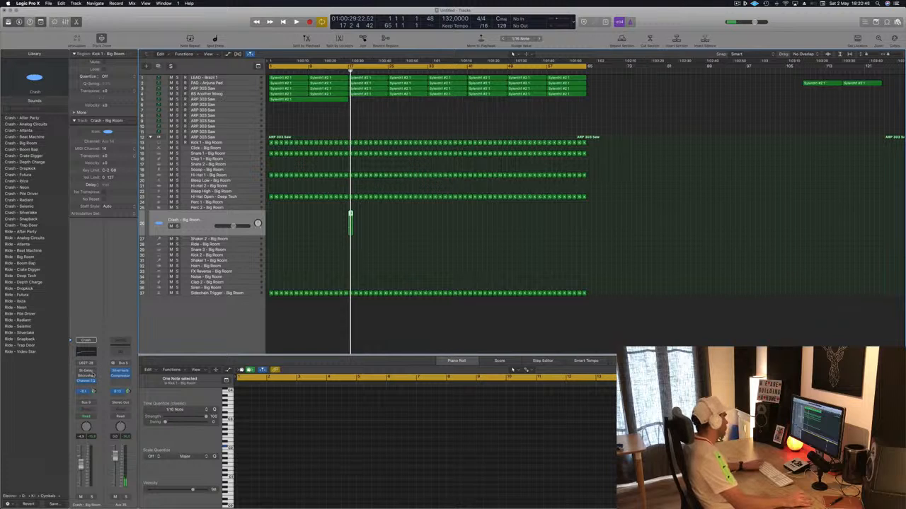
pyautogui.press('Return')
pyautogui.press('space')
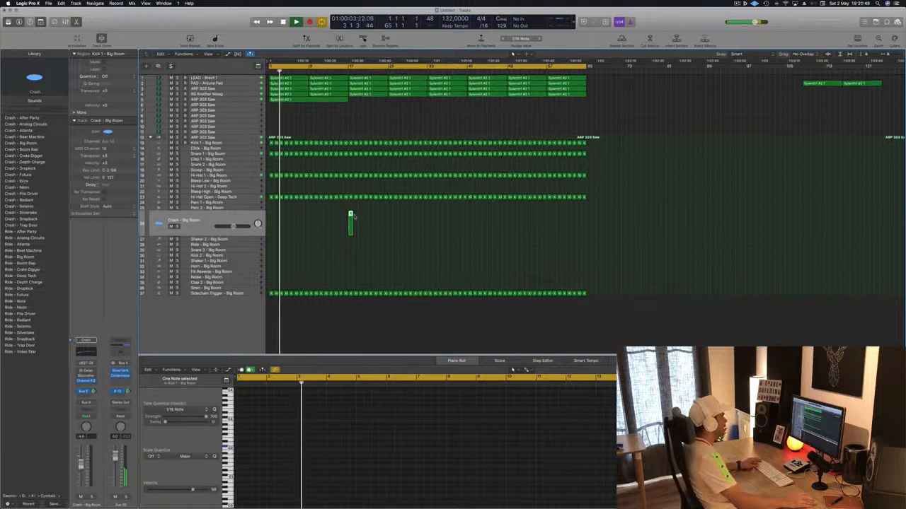
# Step: Inspect the Kick 1 region at bar 16 in the Piano Roll and select all its notes
pyautogui.click(244, 141)
pyautogui.press('super+Right')
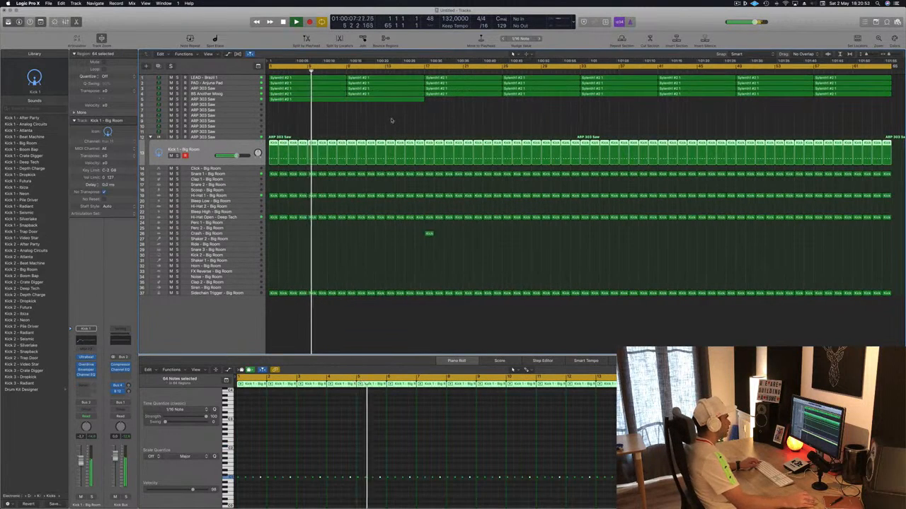
pyautogui.click(419, 144)
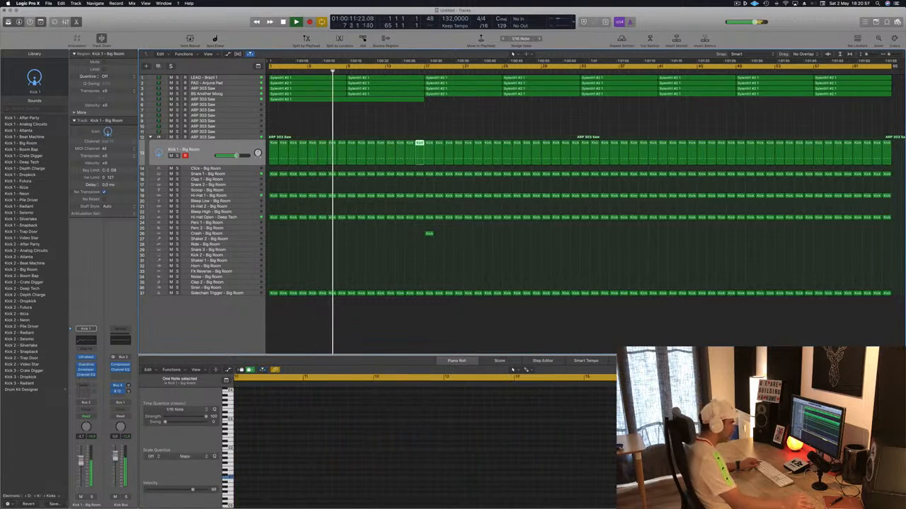
pyautogui.hscroll(5, 424, 438)
pyautogui.click(607, 485)
pyautogui.press('super+a')
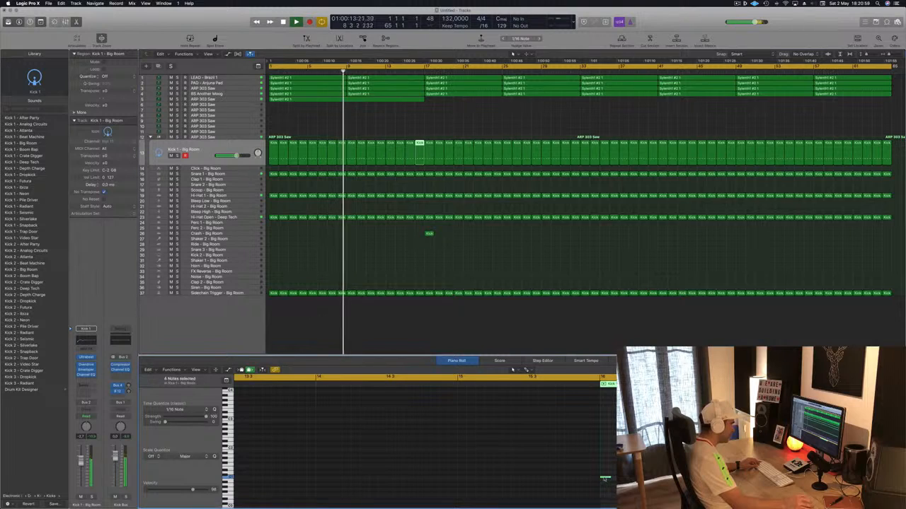
pyautogui.moveTo(604, 479); pyautogui.dragTo(622, 479)
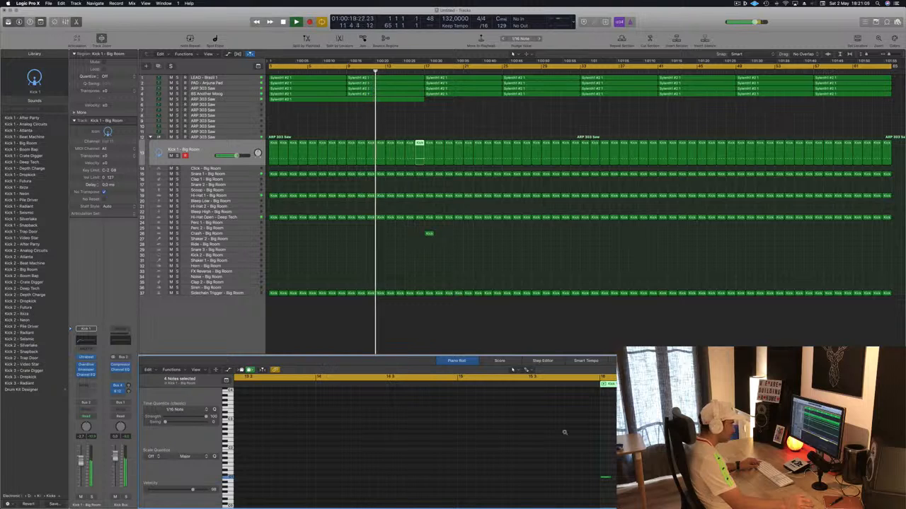
pyautogui.scroll(-4, 535, 442)
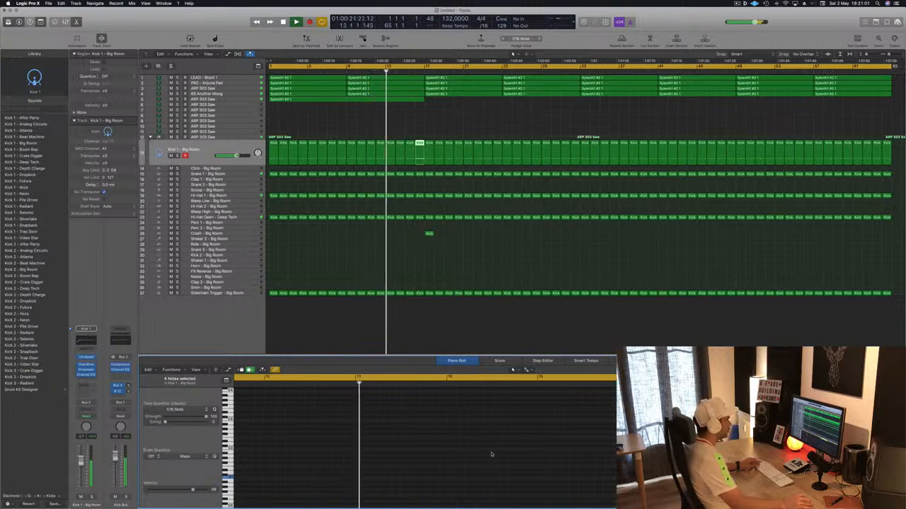
pyautogui.click(396, 277)
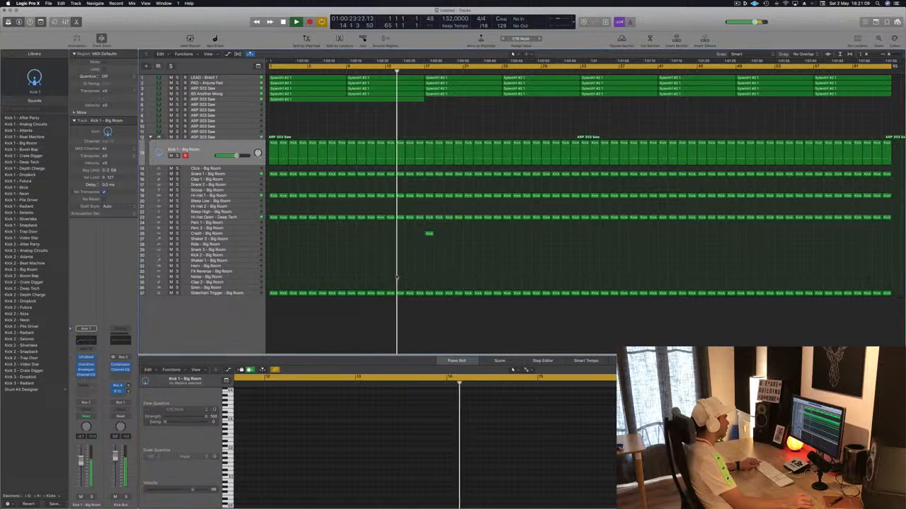
# Step: Listen to the crash transition at bar 17 with the Crash - Big Room track selected, and replay from the start
pyautogui.scroll(-3, 396, 276)
pyautogui.scroll(4, 335, 266)
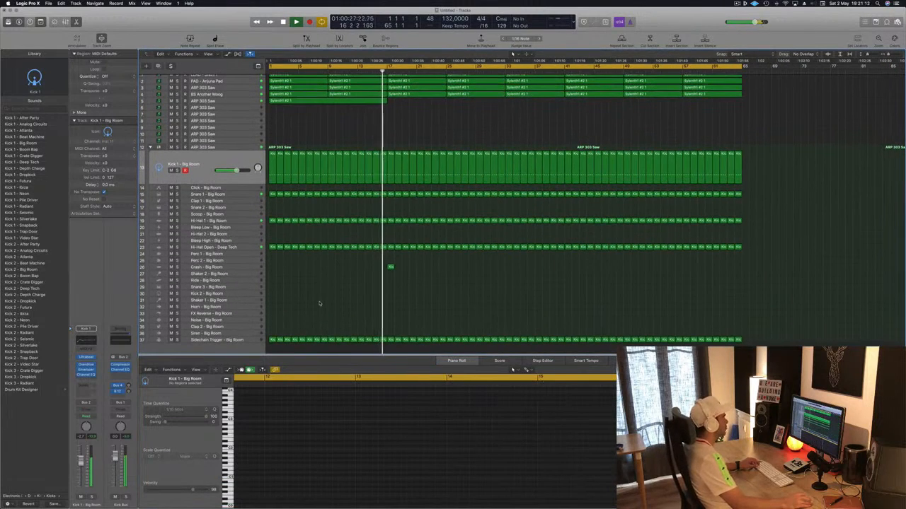
pyautogui.scroll(4, 319, 304)
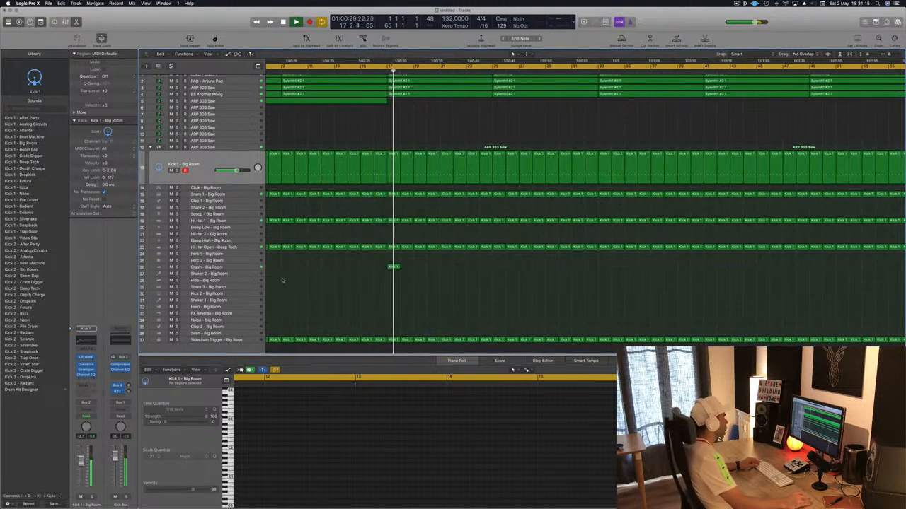
pyautogui.click(244, 267)
pyautogui.scroll(-3, 335, 273)
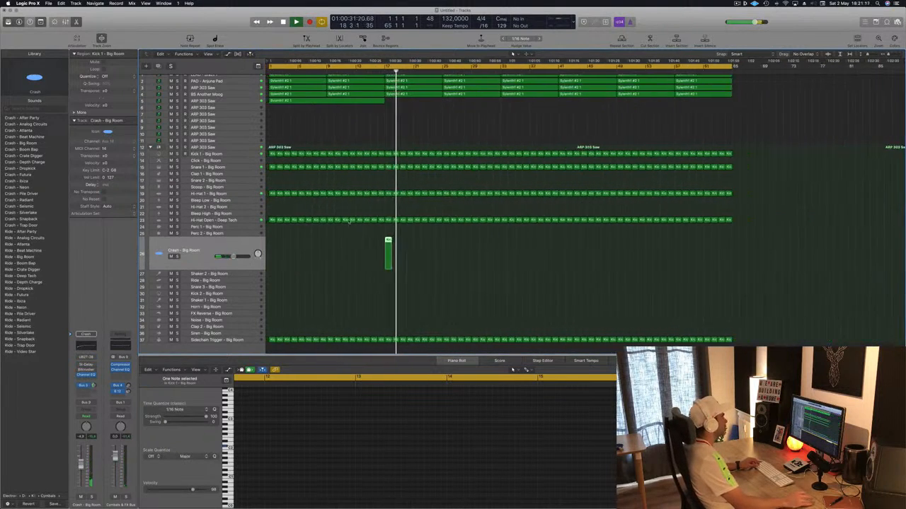
pyautogui.scroll(-1, 396, 100)
pyautogui.click(418, 99)
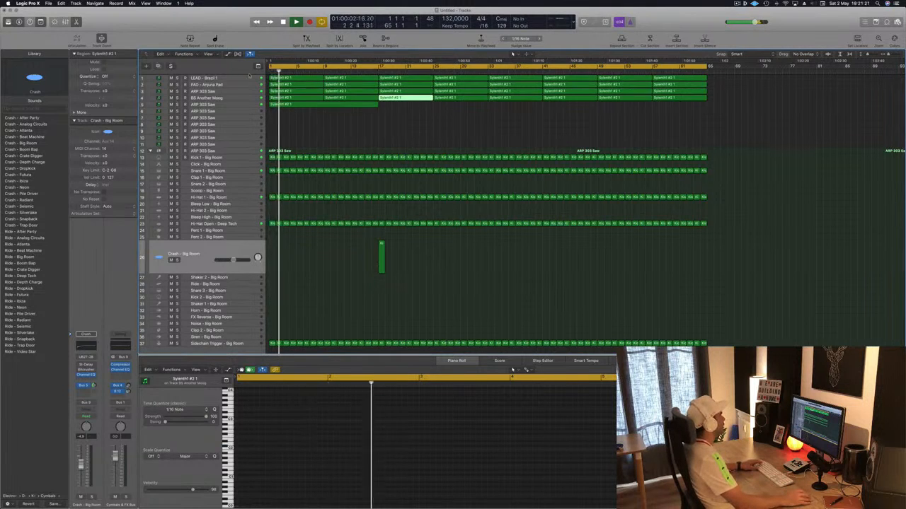
# Step: Delete the two LEAD - Brazil 1 regions at bars 17 and 25
pyautogui.click(206, 79)
pyautogui.click(395, 166)
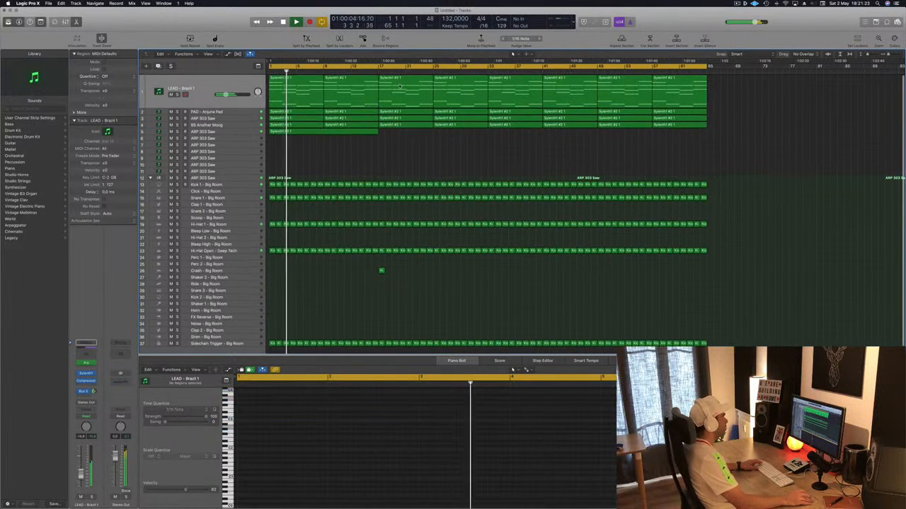
pyautogui.click(409, 84)
pyautogui.press('Delete')
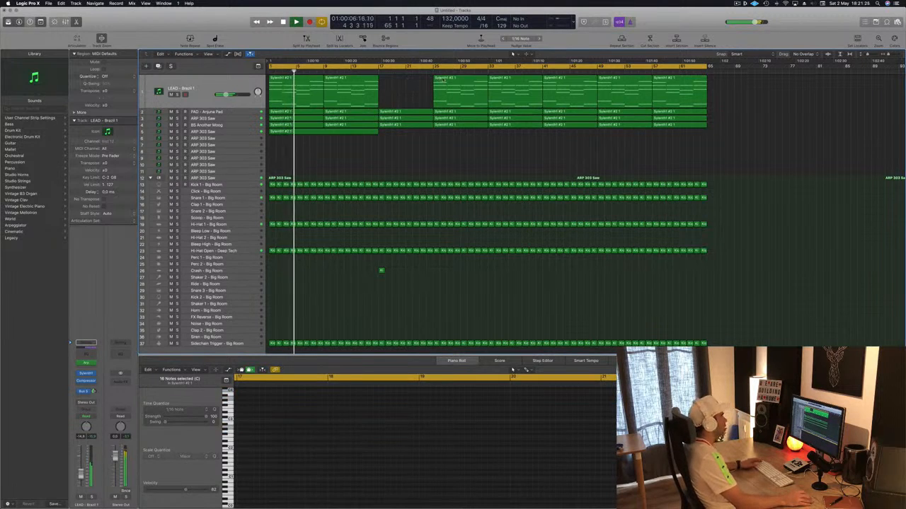
pyautogui.click(442, 80)
pyautogui.press('Delete')
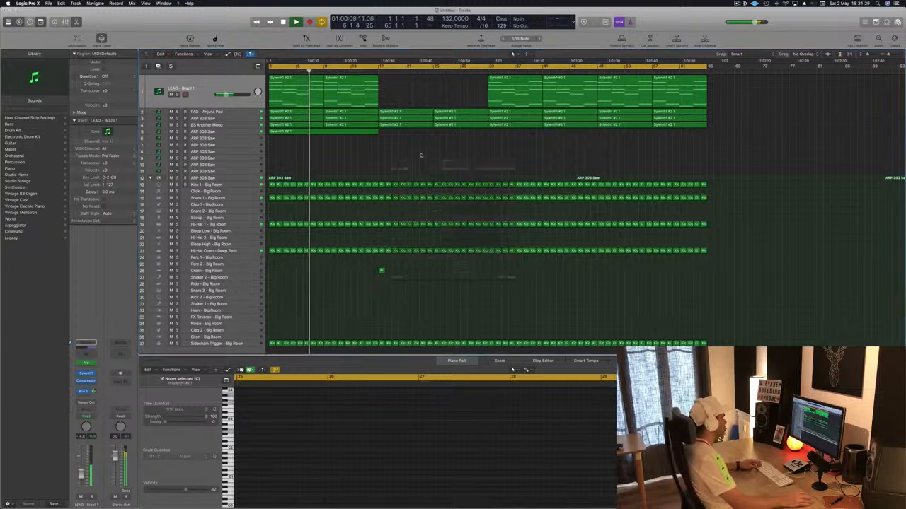
# Step: Save the project as Episode 96 Guys in the Logic folder and replay the arrangement from the start
pyautogui.press('super+s')
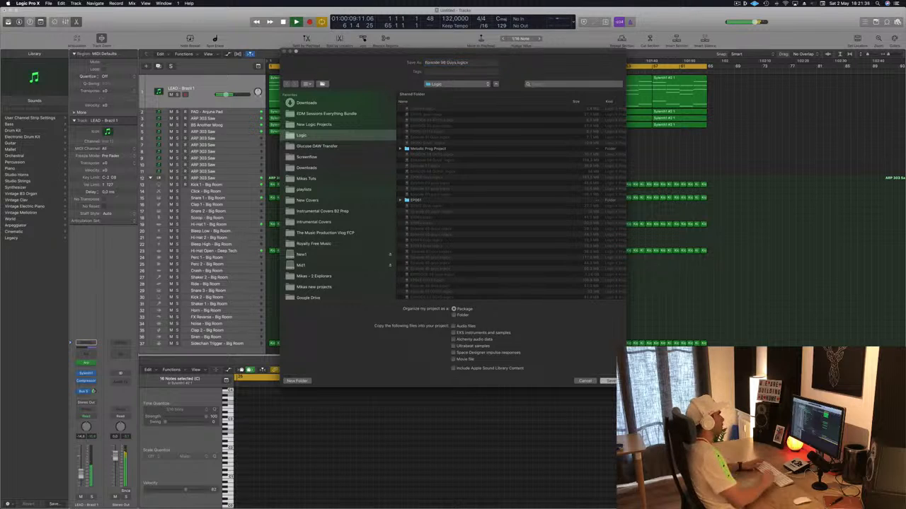
pyautogui.press('Return')
pyautogui.press('Return')
pyautogui.press('space')
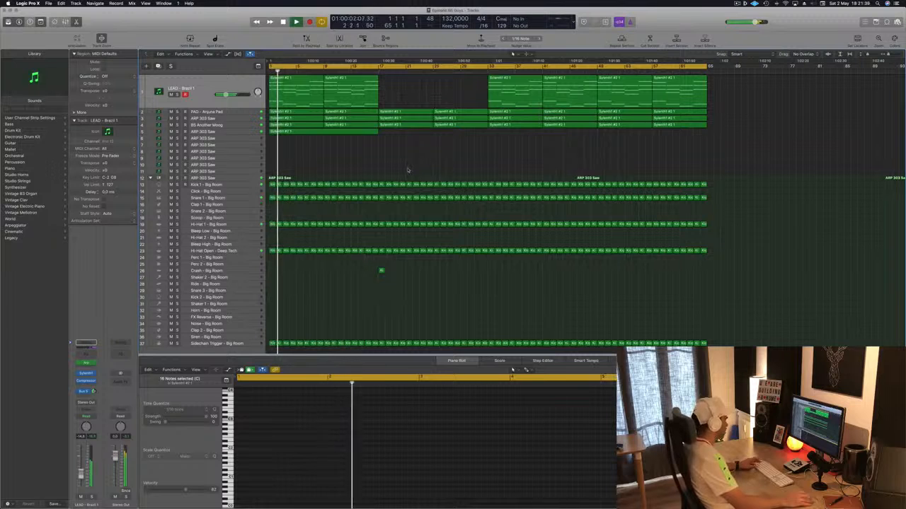
# Step: Select the empty ARP 303 Saw track 6 and open its Sylenth1 instrument over the arrangement
pyautogui.hscroll(2, 408, 170)
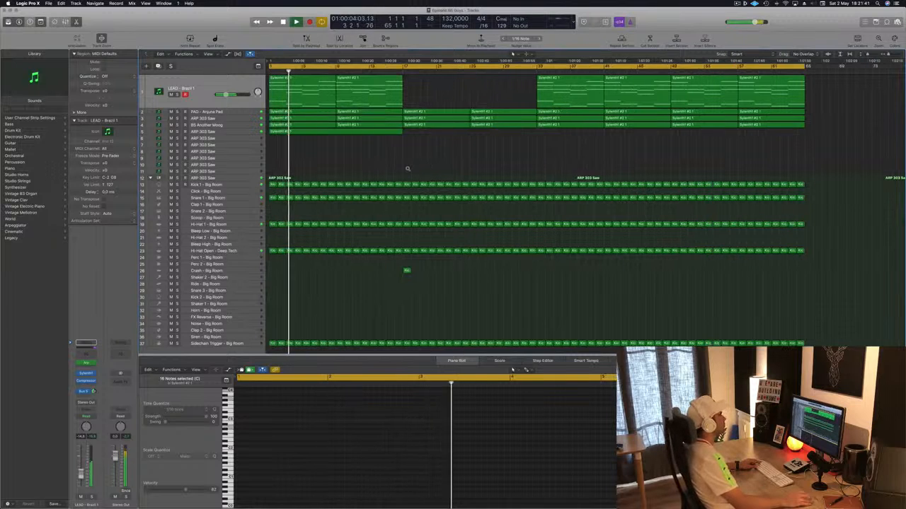
pyautogui.scroll(3, 408, 170)
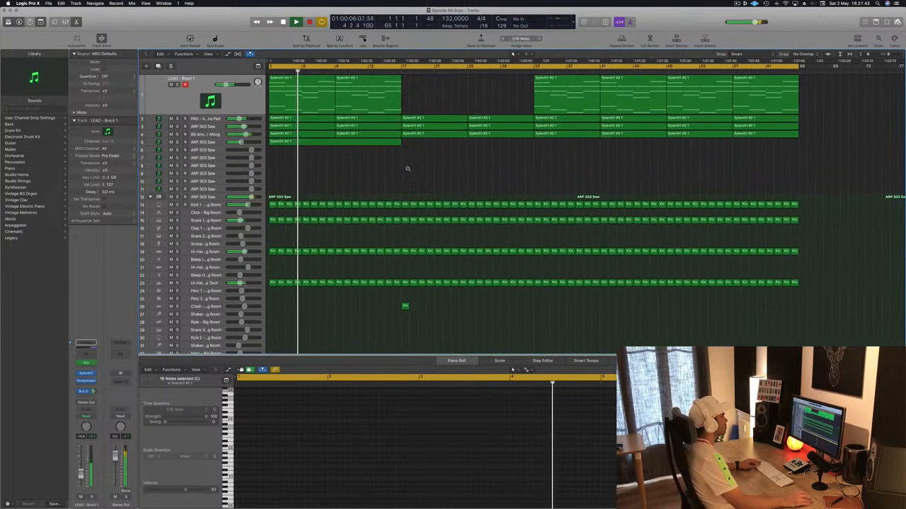
pyautogui.hscroll(-2, 408, 169)
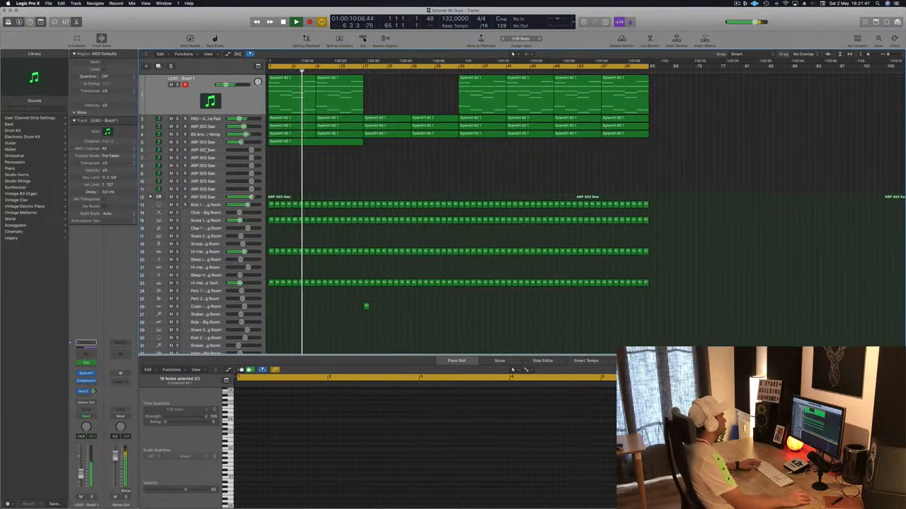
pyautogui.click(206, 150)
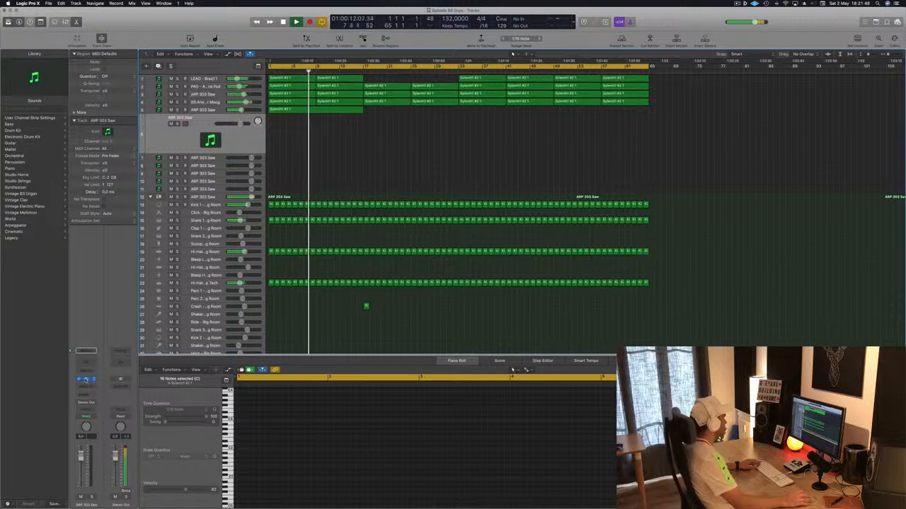
pyautogui.click(85, 379)
pyautogui.moveTo(190, 26); pyautogui.dragTo(420, 183)
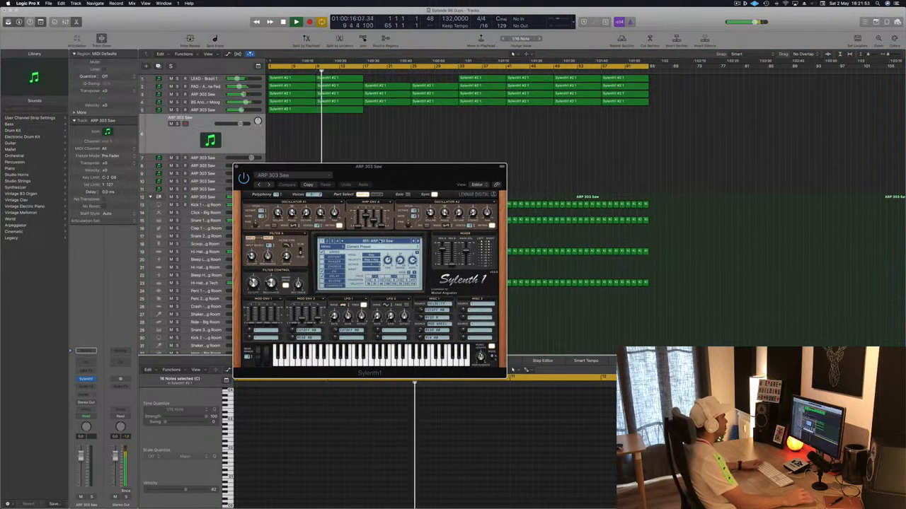
# Step: Load the Sylenth1 sound bank that starts with the BASS - #ABGT preset and move the instrument window clear of the track list
pyautogui.click(381, 241)
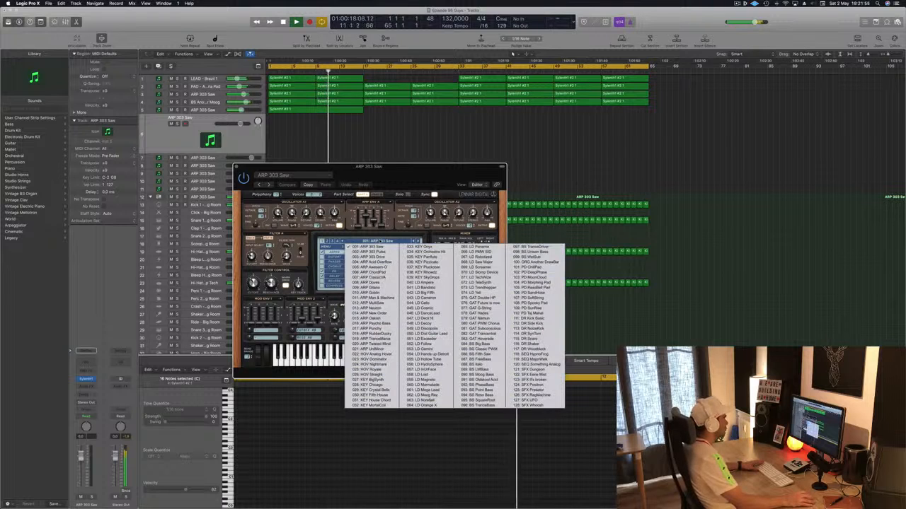
pyautogui.click(327, 247)
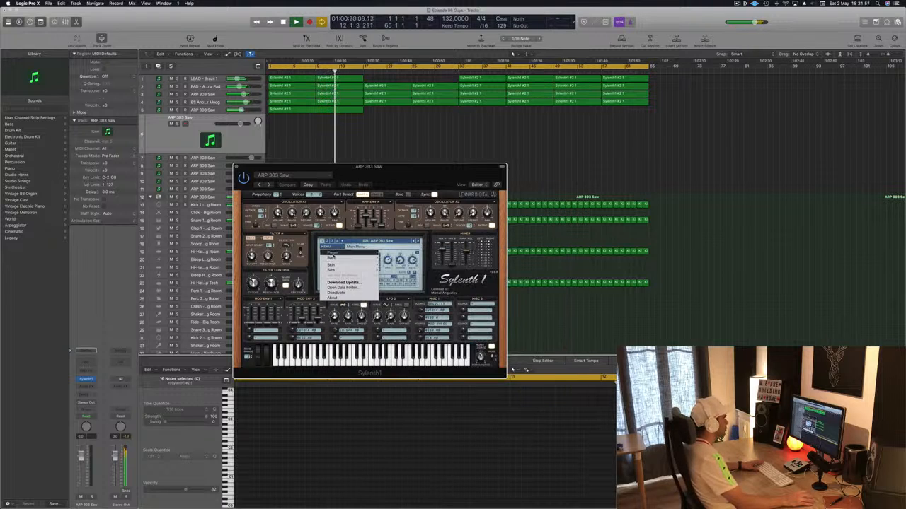
pyautogui.moveTo(334, 259)
pyautogui.moveTo(390, 260)
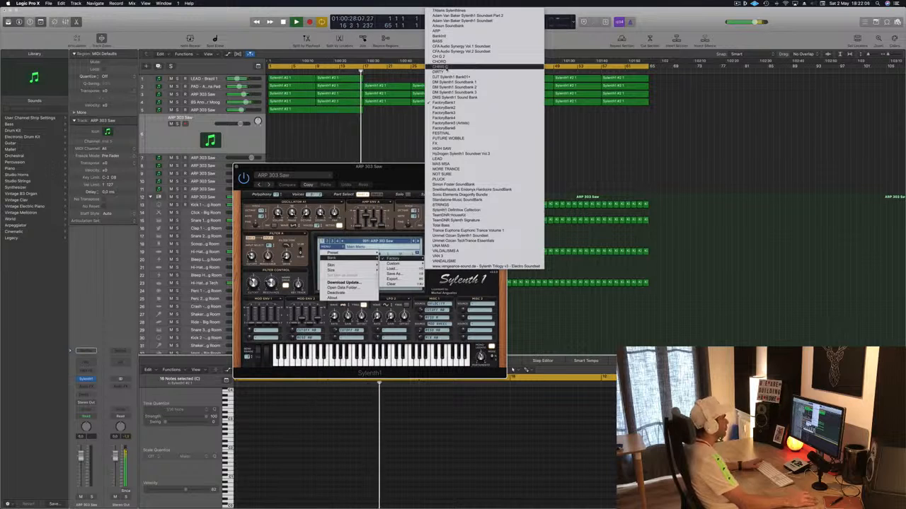
pyautogui.click(453, 65)
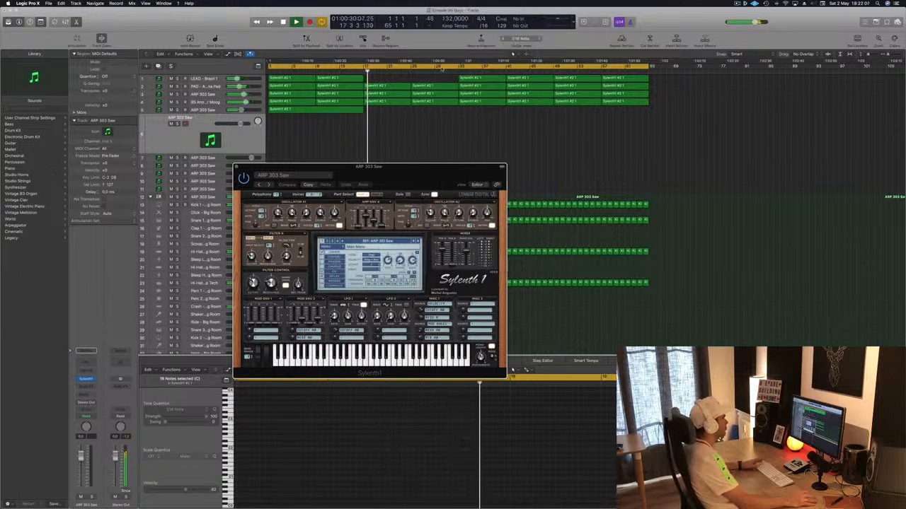
pyautogui.moveTo(403, 175); pyautogui.dragTo(571, 150)
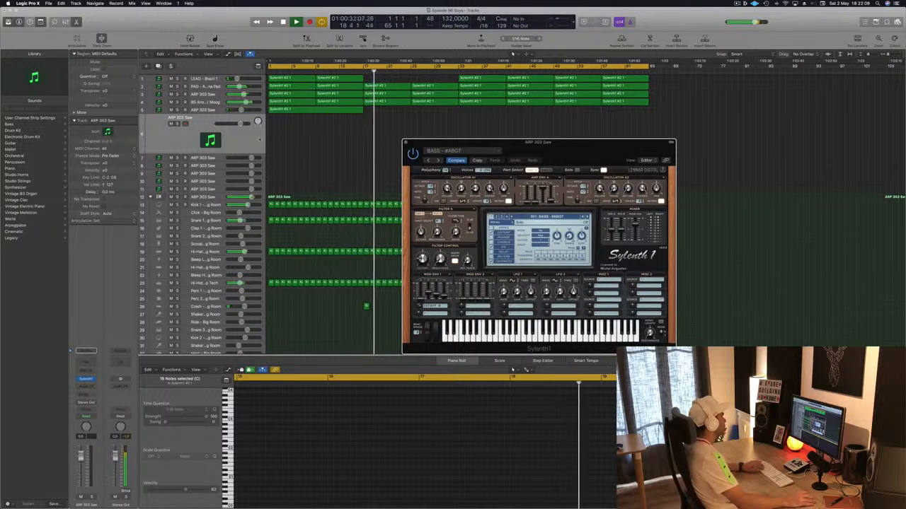
# Step: Turn on Musical Typing for ARP 303 Saw track 6
pyautogui.click(104, 244)
pyautogui.press('h')
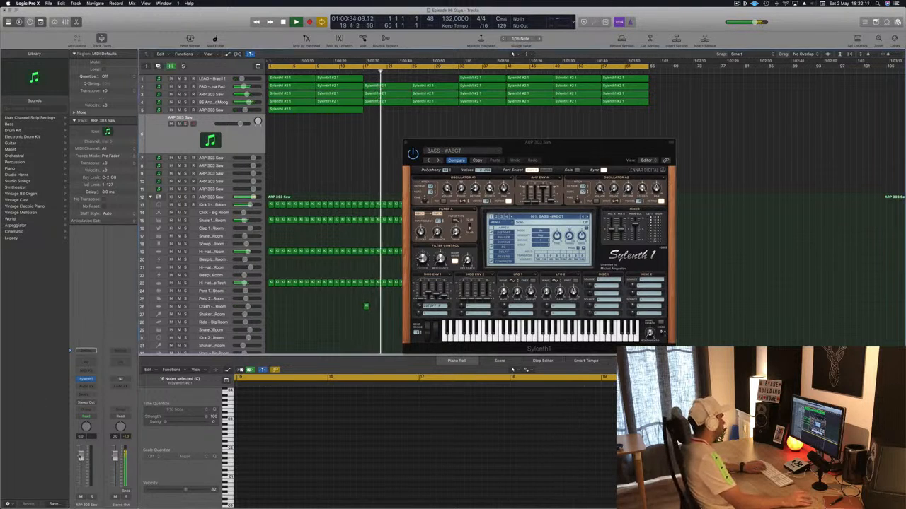
pyautogui.press('f')
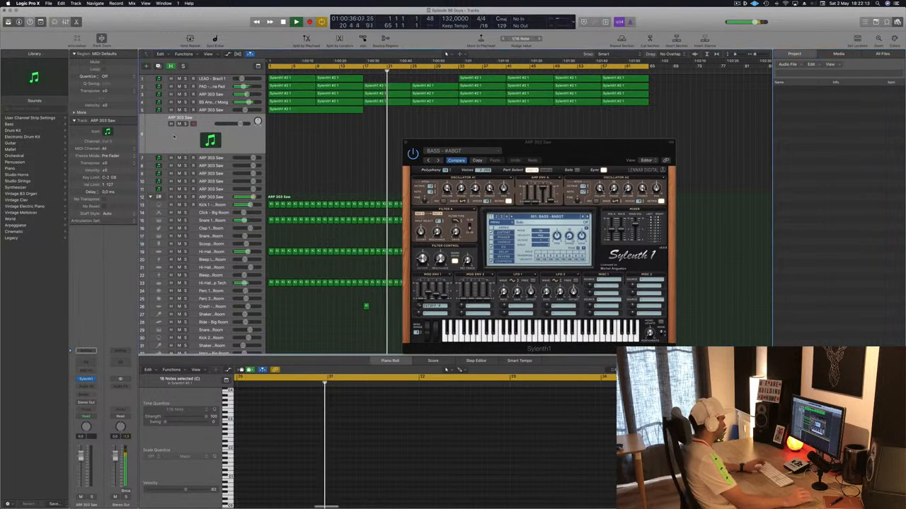
pyautogui.press('super+k')
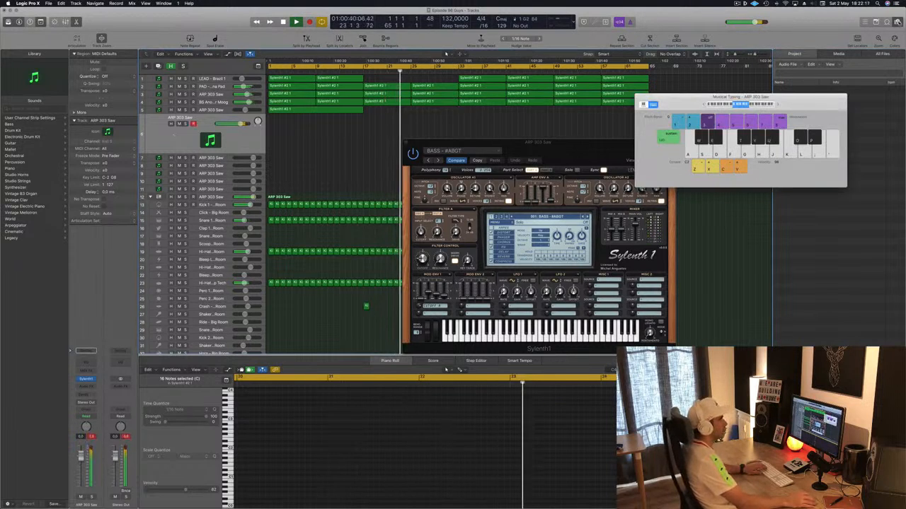
# Step: Audition the BASS - #ABGT sound with played notes, move the Musical Typing window aside and lower the track's volume to about -8 dB
pyautogui.press('f')
pyautogui.moveTo(791, 97); pyautogui.dragTo(825, 107)
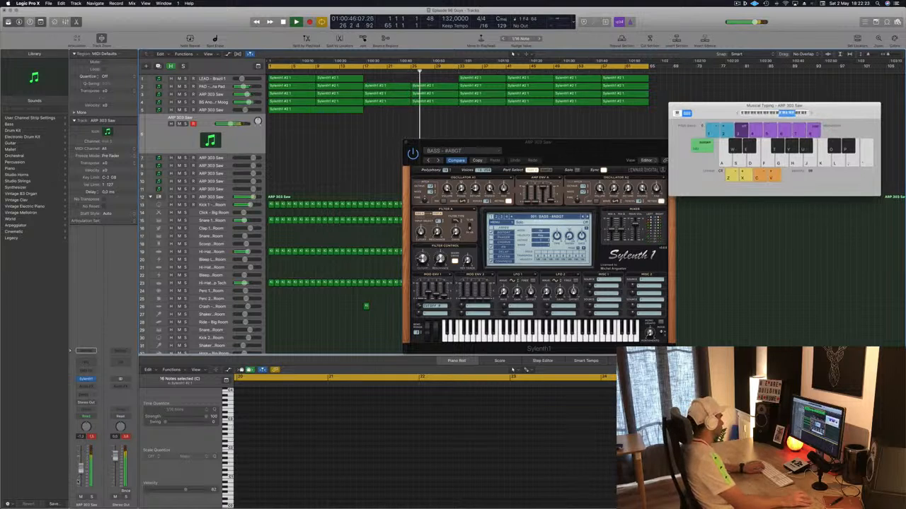
pyautogui.press('d')
pyautogui.press('a')
pyautogui.press('d')
pyautogui.press('f')
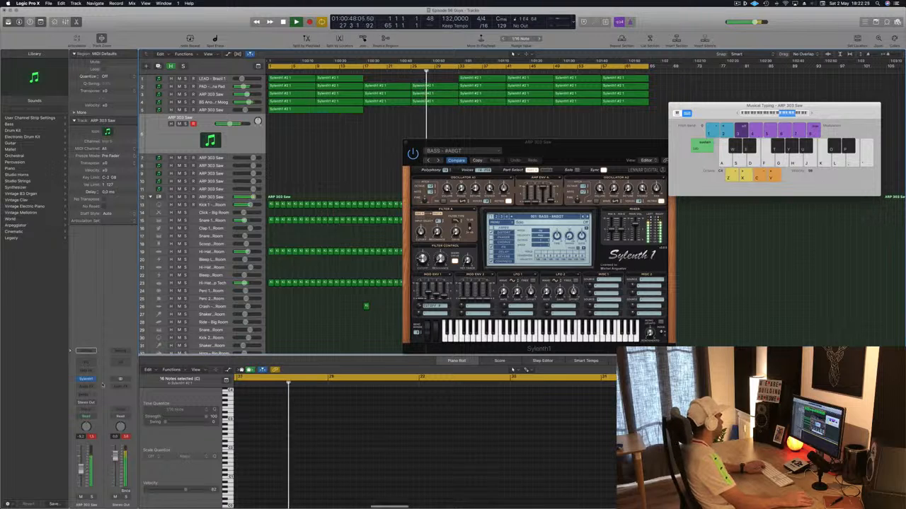
# Step: Add a send from ARP 303 Saw track 6 to Bus 5
pyautogui.click(84, 388)
pyautogui.moveTo(92, 406)
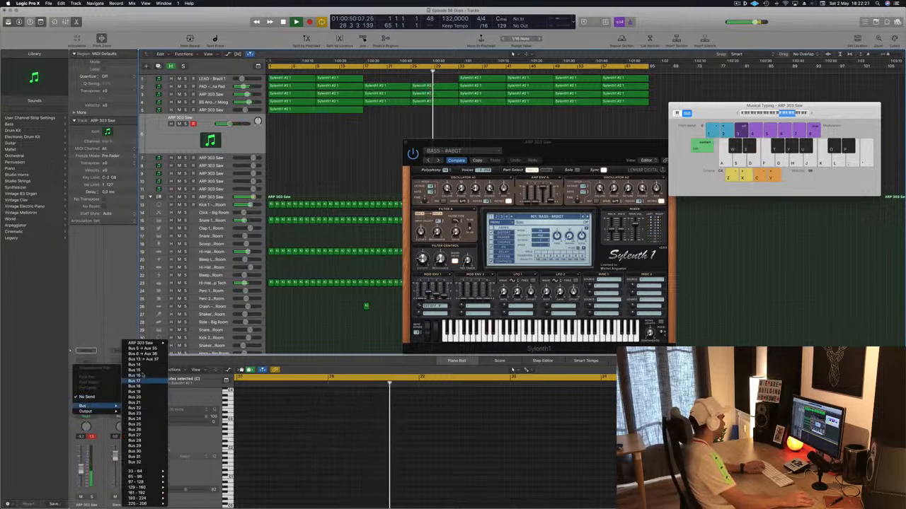
pyautogui.click(142, 349)
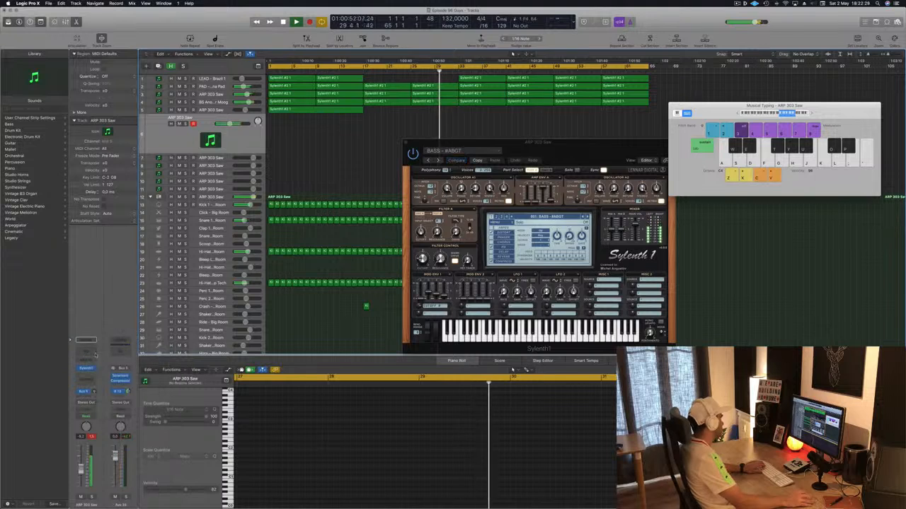
# Step: Raise the Bus 5 send level on ARP 303 Saw track 6, move the Sylenth1 window and audition BASS - #ABGT with played notes
pyautogui.press('d')
pyautogui.moveTo(94, 391); pyautogui.dragTo(97, 379)
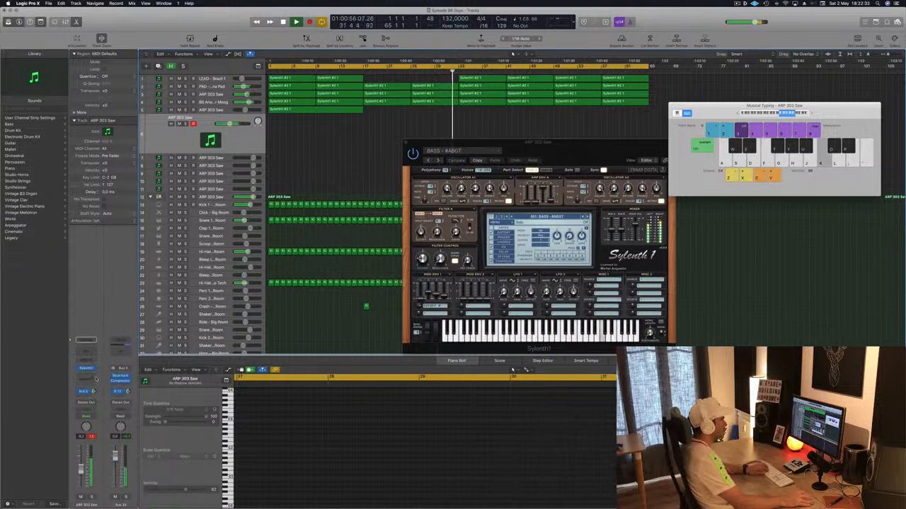
pyautogui.moveTo(550, 152); pyautogui.dragTo(460, 214)
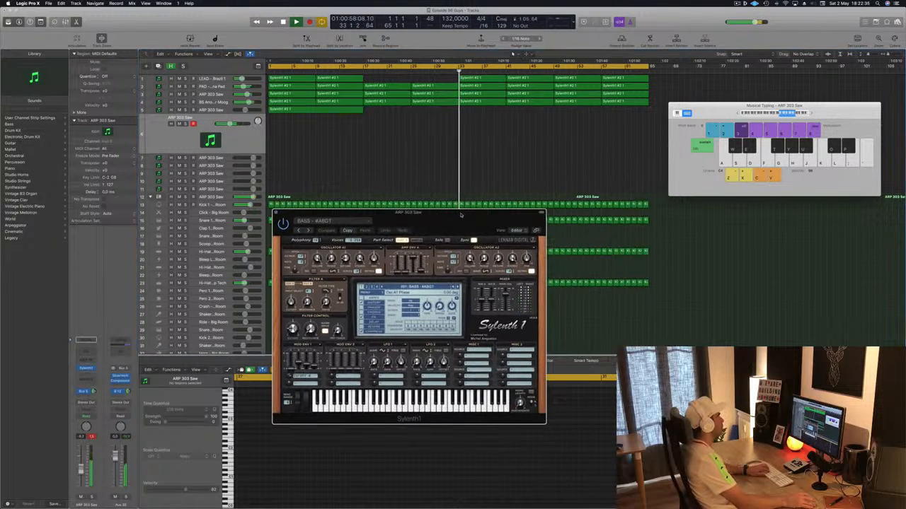
pyautogui.press('space')
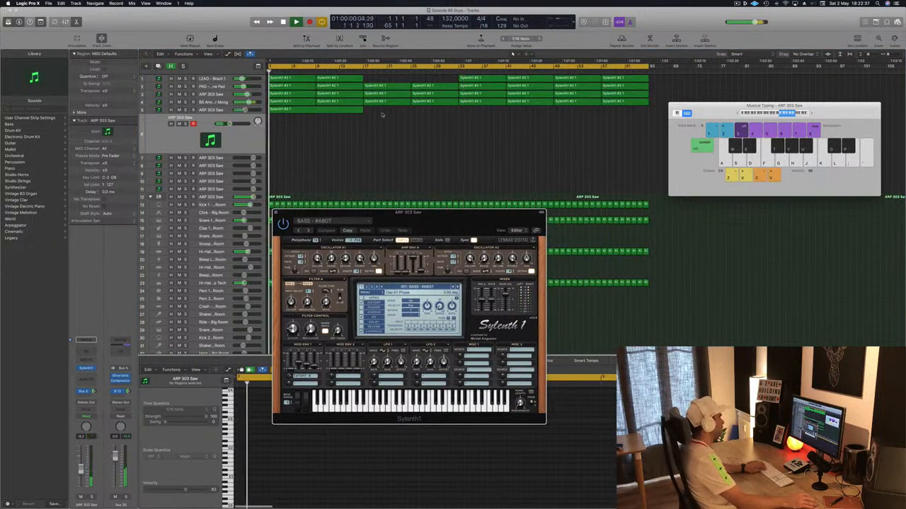
pyautogui.press('j')
pyautogui.press('d')
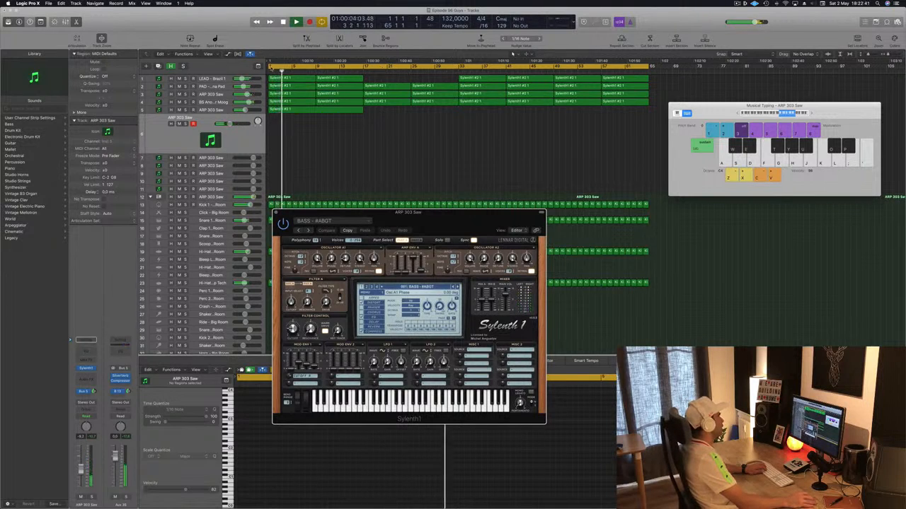
# Step: Set the cycle range to start at bar 17 and lower the ARP 303 Saw track's volume to about -12.8 dB
pyautogui.moveTo(270, 66); pyautogui.dragTo(367, 68)
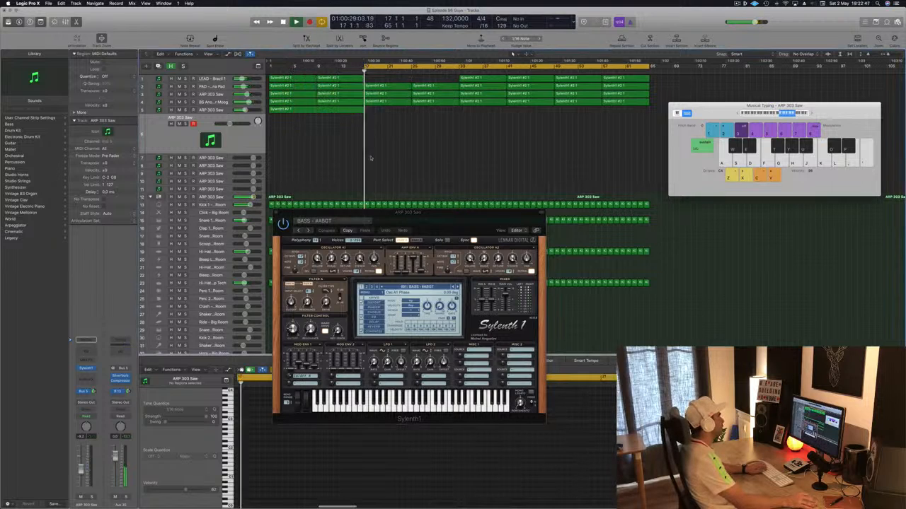
pyautogui.moveTo(467, 222); pyautogui.dragTo(503, 198)
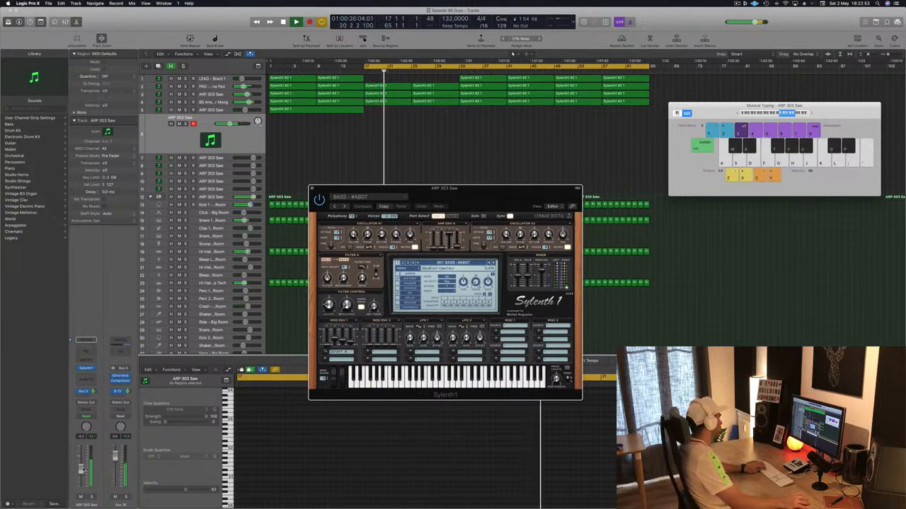
pyautogui.moveTo(81, 470); pyautogui.dragTo(81, 475)
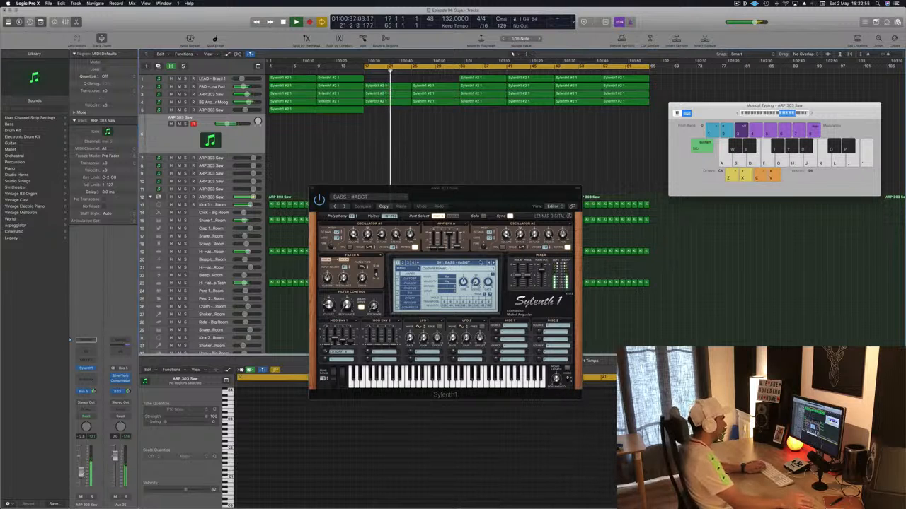
# Step: Switch the Sylenth1 preset to BASS - Beam
pyautogui.click(468, 263)
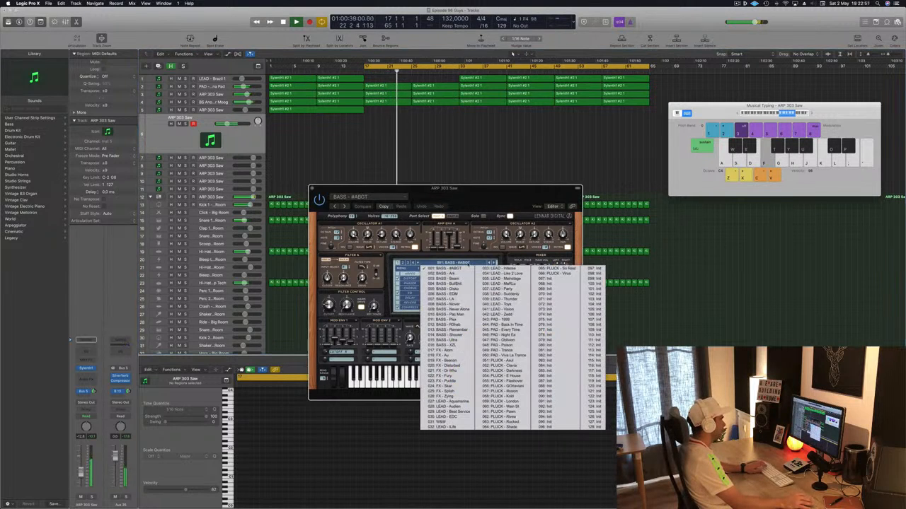
pyautogui.click(490, 262)
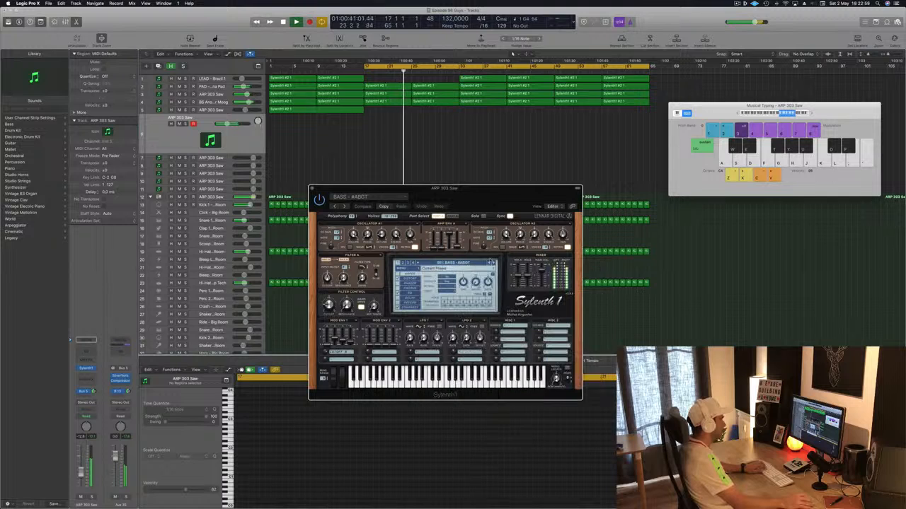
pyautogui.click(492, 262)
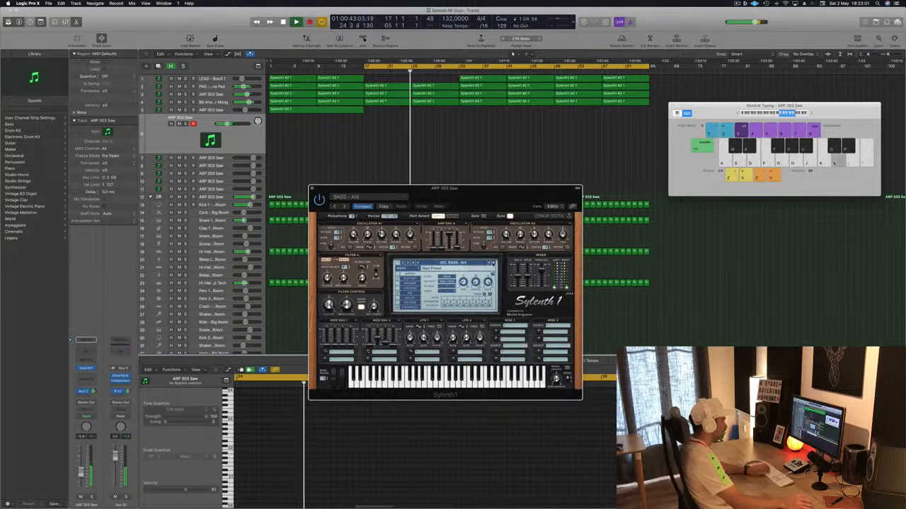
pyautogui.click(493, 263)
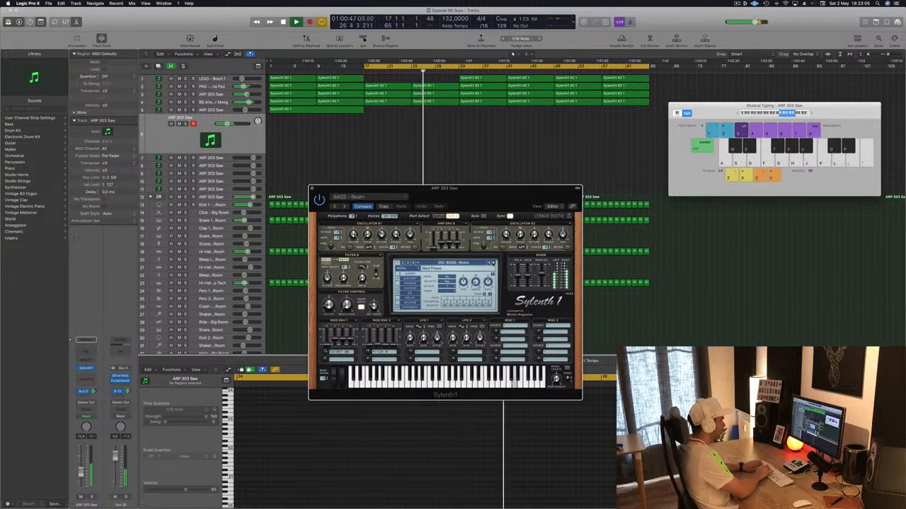
# Step: Audition the BASS - Beam sound by rehearsing melody notes over the looped arrangement, restarting playback from bar 17
pyautogui.press('j')
pyautogui.press('f')
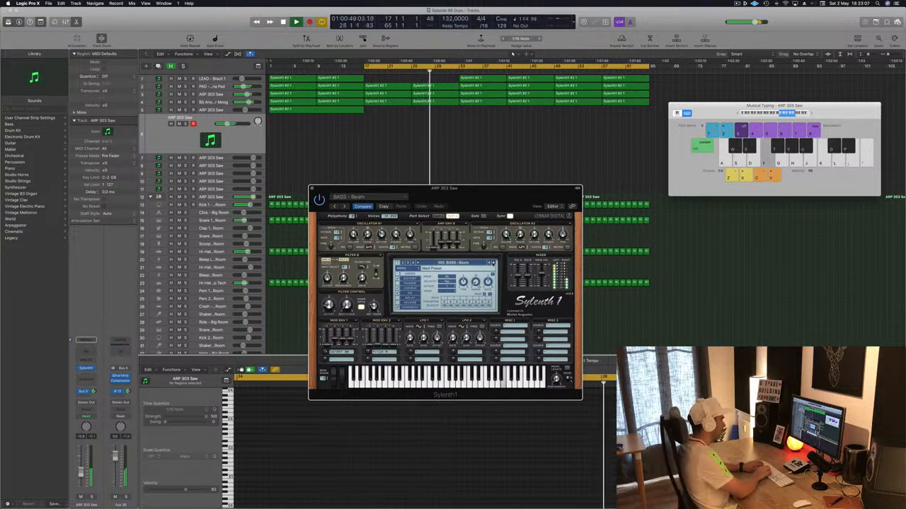
pyautogui.press(';')
pyautogui.press('l')
pyautogui.press('k')
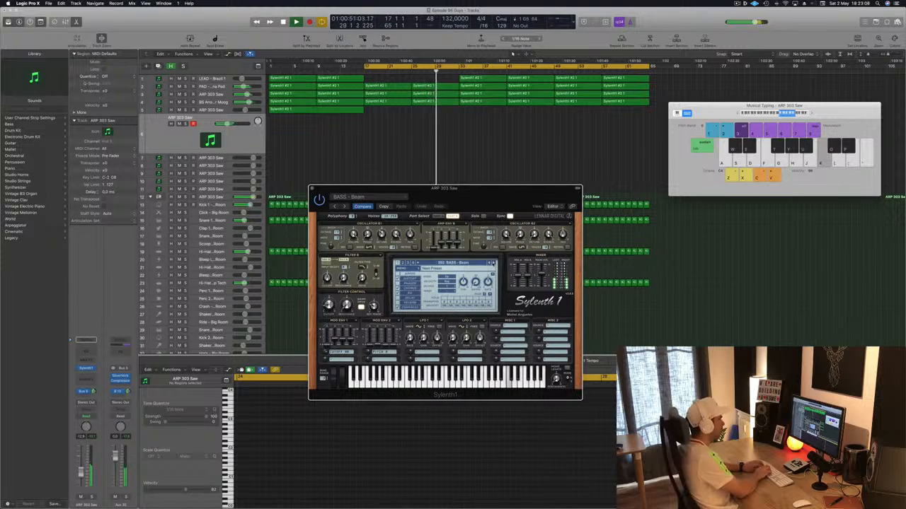
pyautogui.press('h')
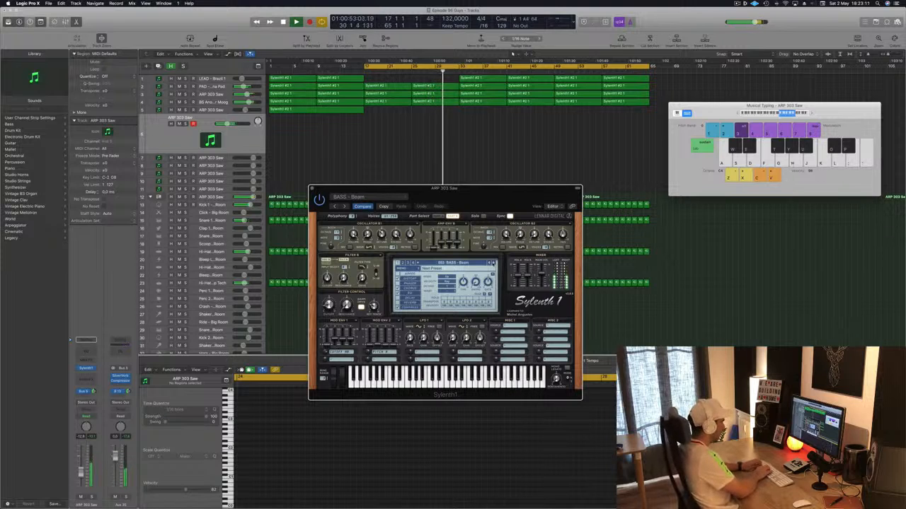
pyautogui.press('j')
pyautogui.press('k')
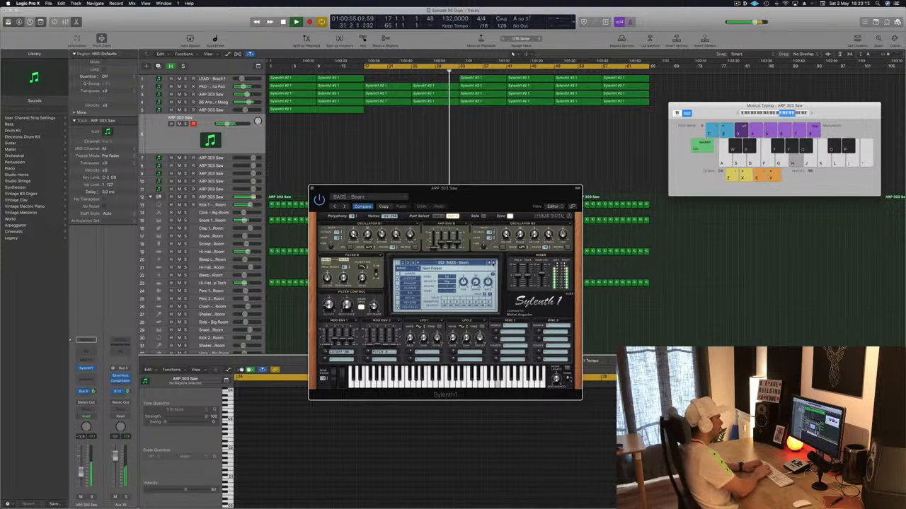
pyautogui.press('h')
pyautogui.press('g')
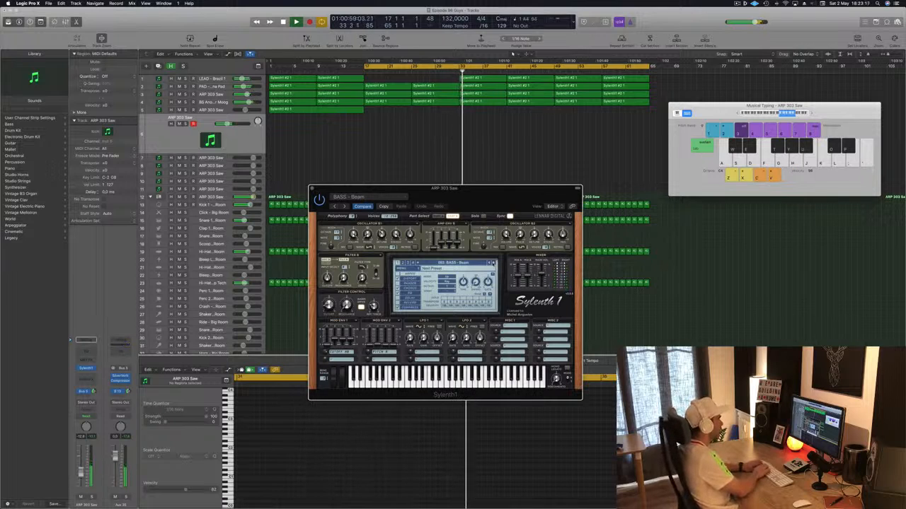
pyautogui.press('space')
pyautogui.press('space')
pyautogui.press('h')
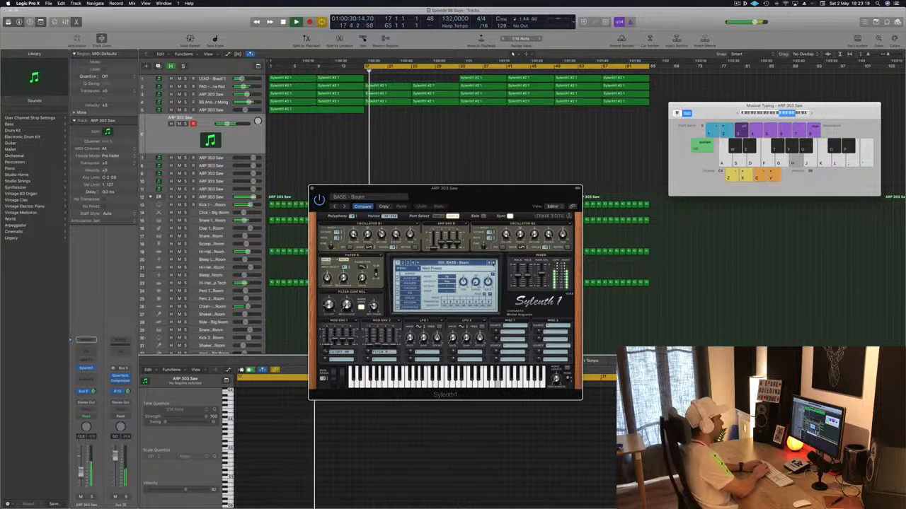
pyautogui.press('h')
pyautogui.press('j')
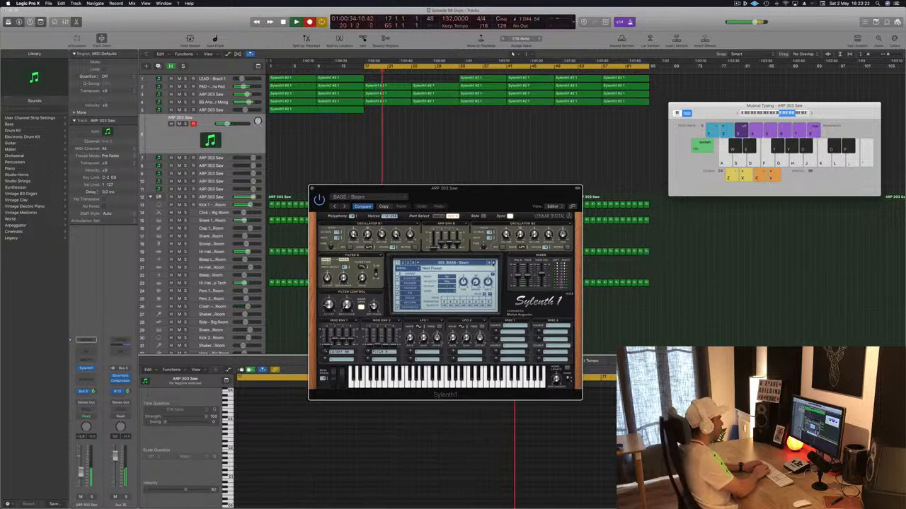
# Step: Record a played melody on ARP 303 Saw track 6 from about bar 20 to bar 32
pyautogui.press('r')
pyautogui.press('g')
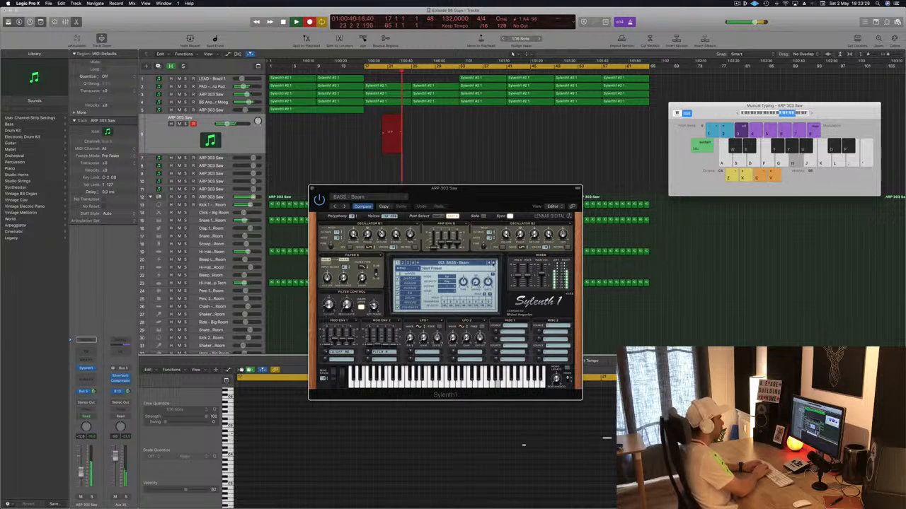
pyautogui.press('d')
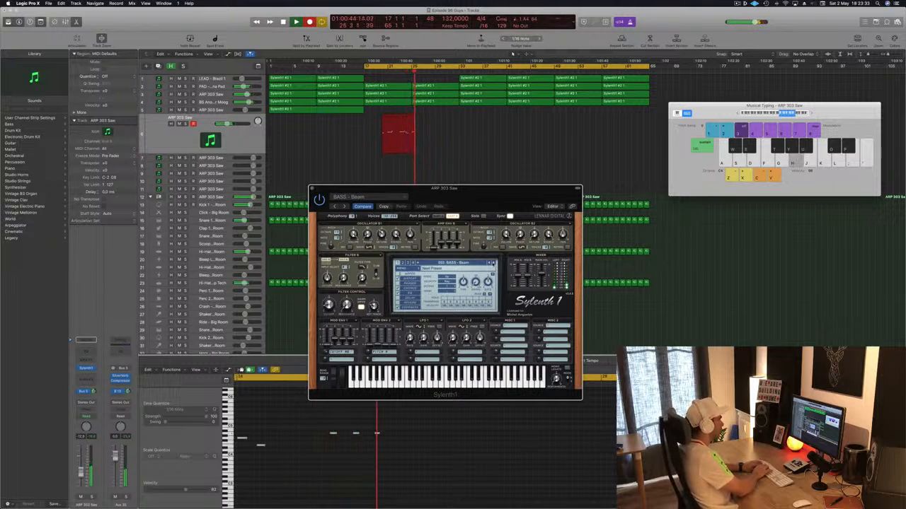
pyautogui.press('j')
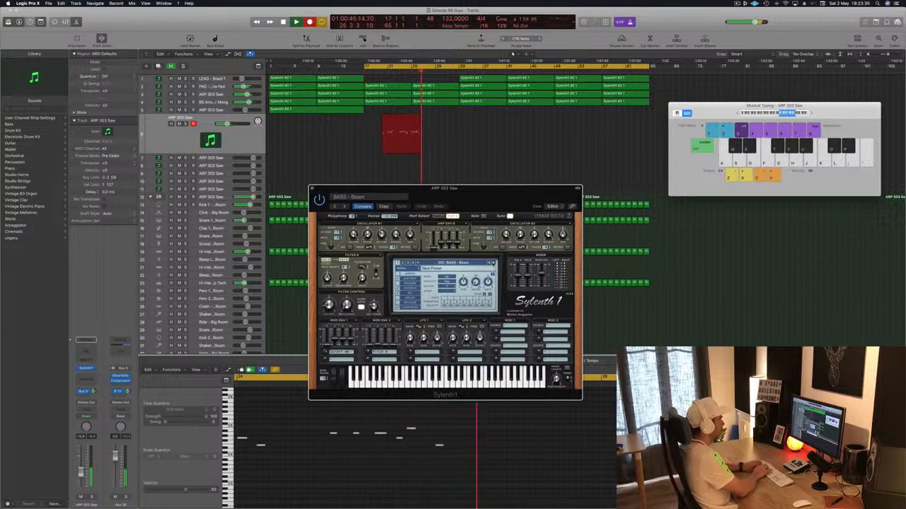
pyautogui.press('h')
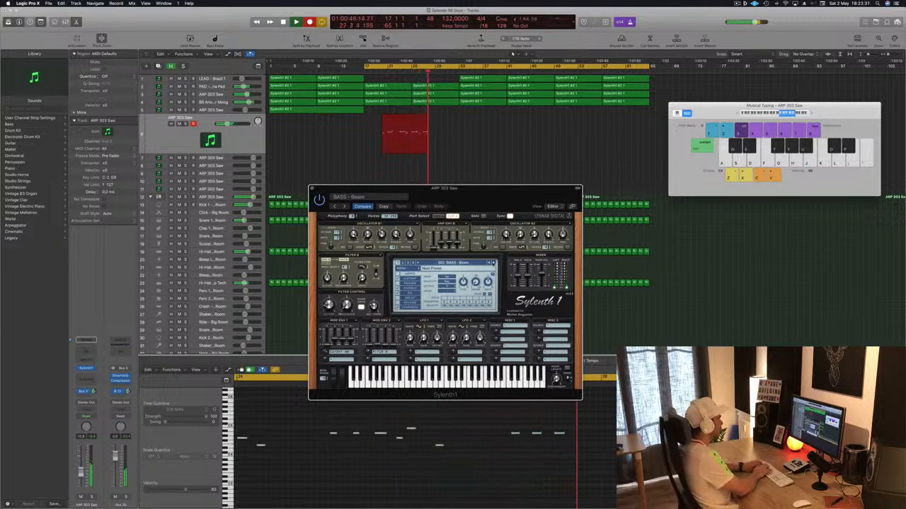
pyautogui.press('d')
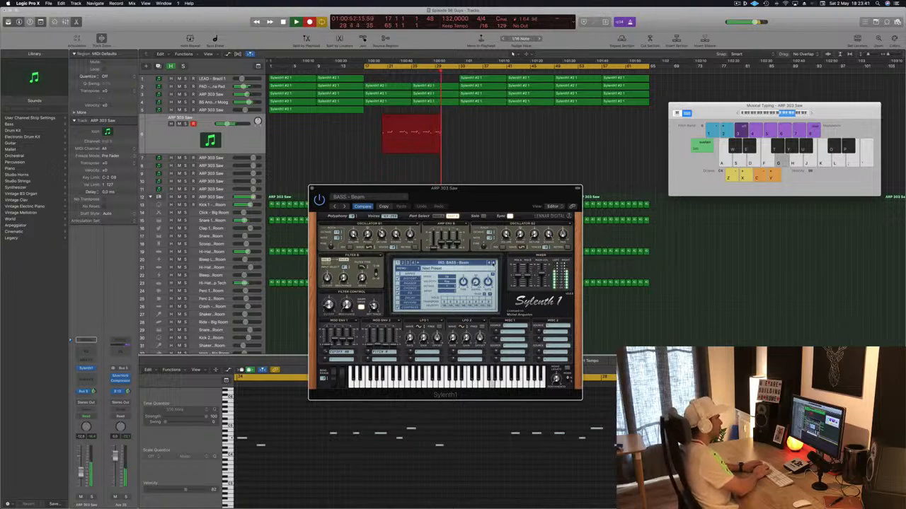
pyautogui.press('h')
pyautogui.press('d')
pyautogui.press('h')
pyautogui.press('g')
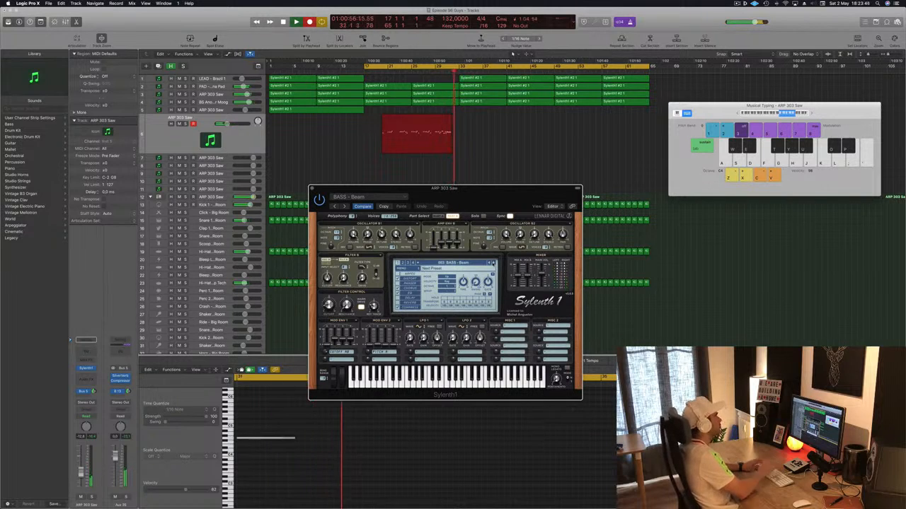
pyautogui.press('space')
# Step: Split the recorded region at bar 27, discard its first part and move the second part to bar 17
pyautogui.press('space')
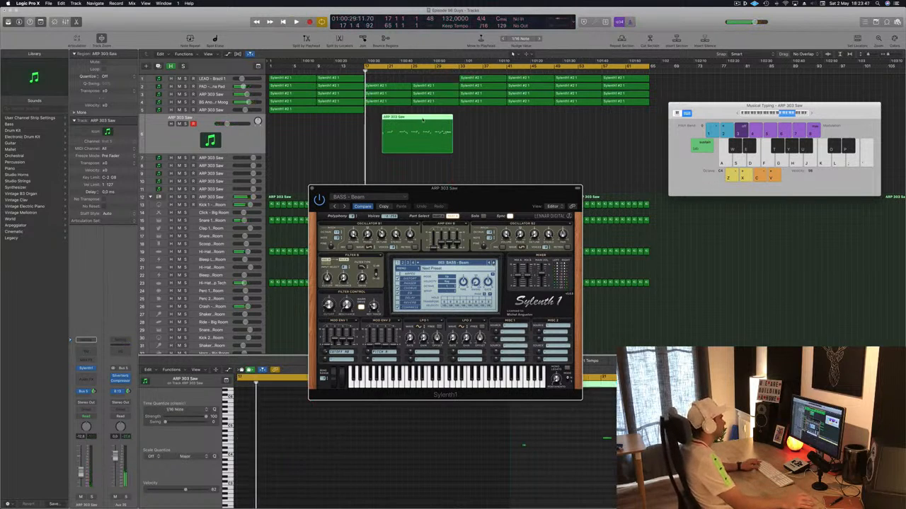
pyautogui.click(423, 122)
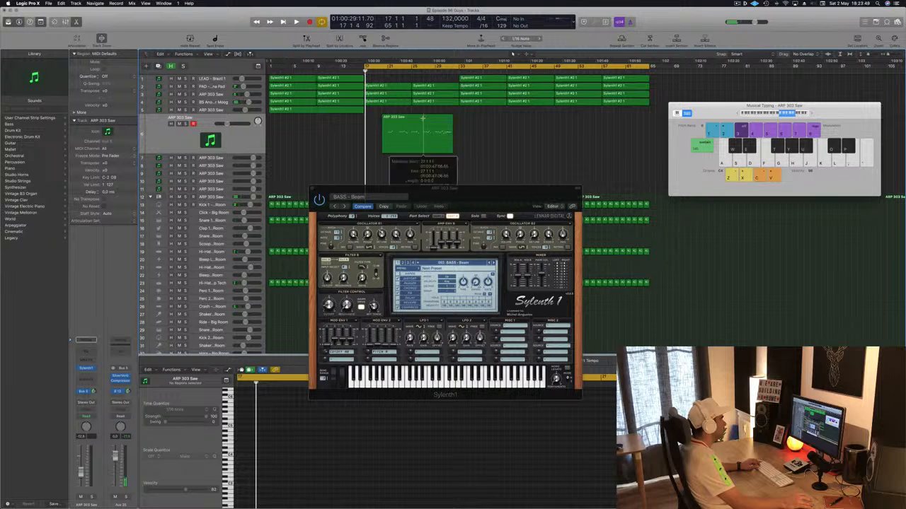
pyautogui.moveTo(438, 124); pyautogui.dragTo(381, 125)
# Step: Play back the melody region from bar 17 and move the Sylenth1 window clear of the region and piano roll
pyautogui.press('space')
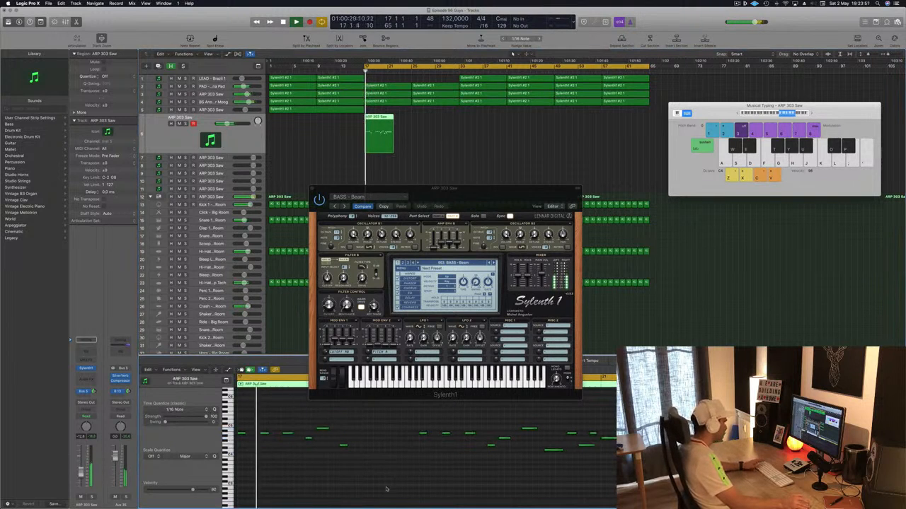
pyautogui.moveTo(517, 185); pyautogui.dragTo(715, 86)
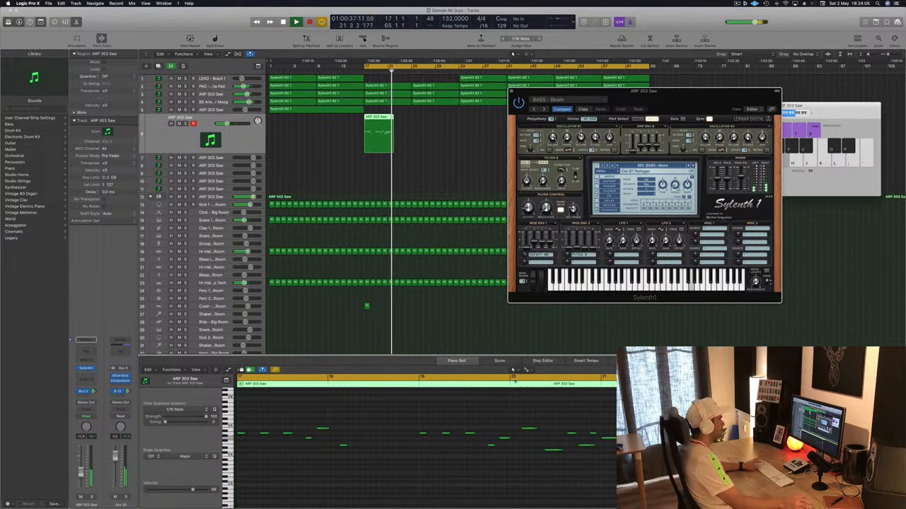
pyautogui.moveTo(637, 90); pyautogui.dragTo(646, 136)
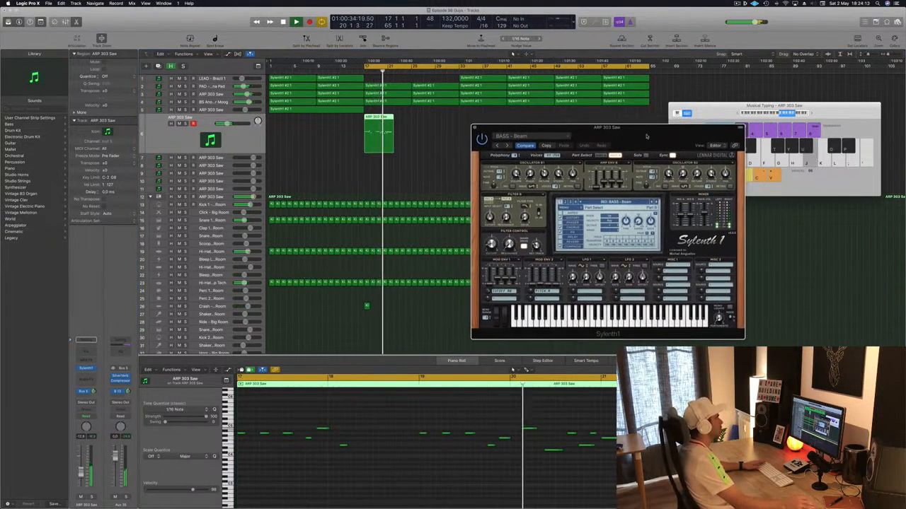
pyautogui.moveTo(512, 129); pyautogui.dragTo(556, 121)
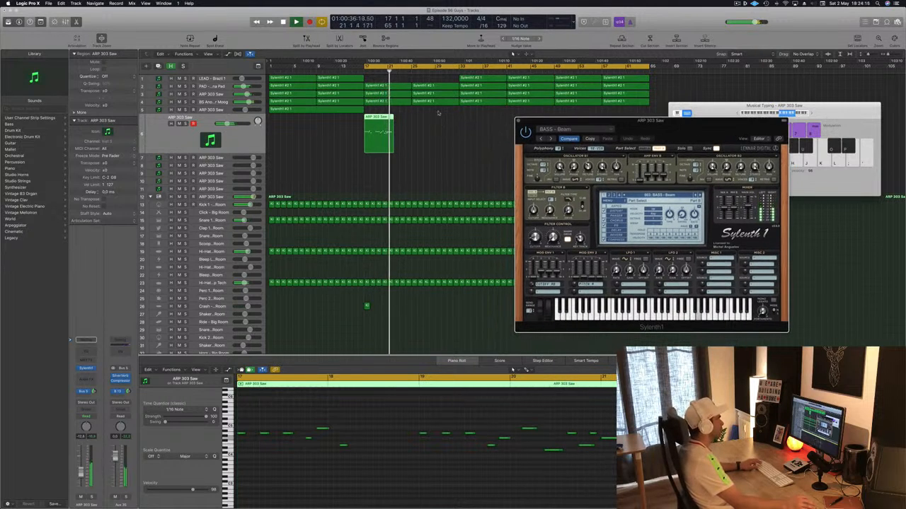
# Step: Copy the melody region to bar 25 and shorten the cycle range to end at bar 33
pyautogui.moveTo(376, 116); pyautogui.dragTo(425, 119)
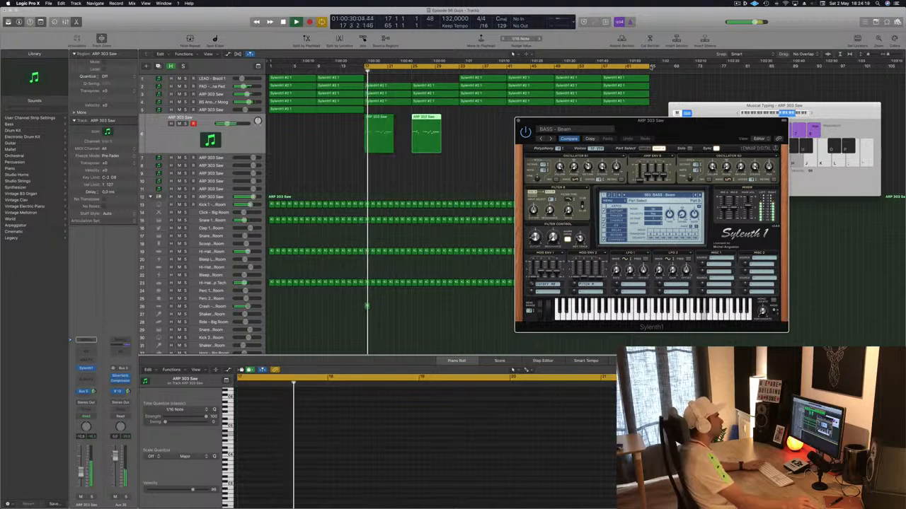
pyautogui.moveTo(648, 67); pyautogui.dragTo(459, 80)
pyautogui.moveTo(657, 130); pyautogui.dragTo(676, 115)
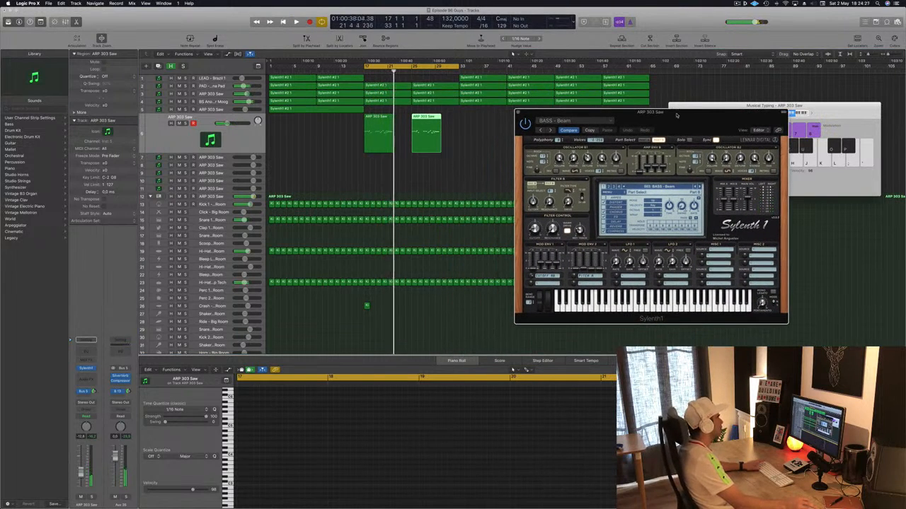
# Step: Lengthen the first melody region to end at bar 25 and play it back with its notes in the piano roll
pyautogui.click(427, 119)
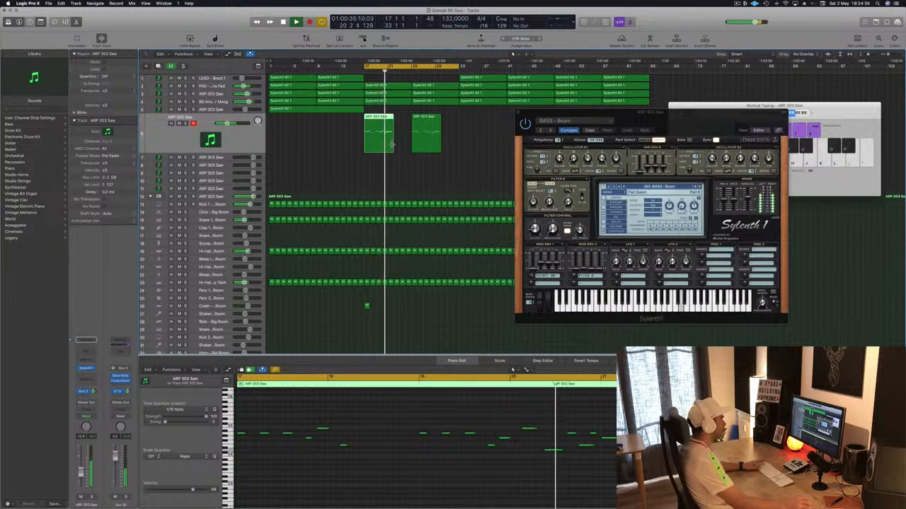
pyautogui.moveTo(394, 144); pyautogui.dragTo(408, 146)
pyautogui.press('space')
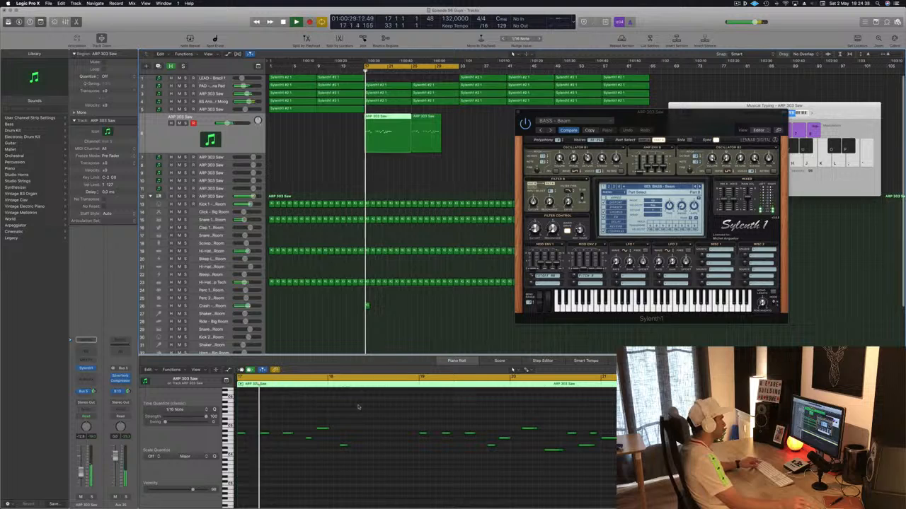
pyautogui.scroll(-5, 360, 407)
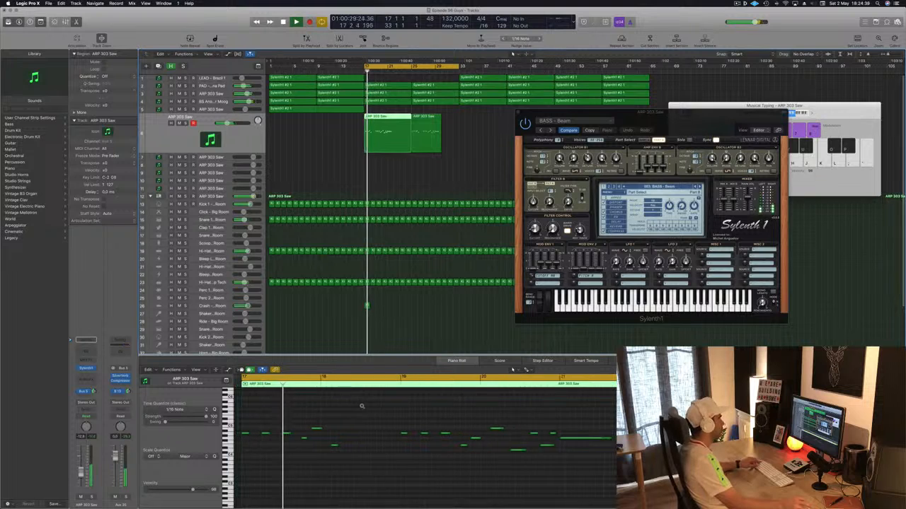
# Step: Move the notes starting at bar 19 to bar 21, copy the opening six-note phrase to bar 19 and play it back
pyautogui.scroll(3, 361, 407)
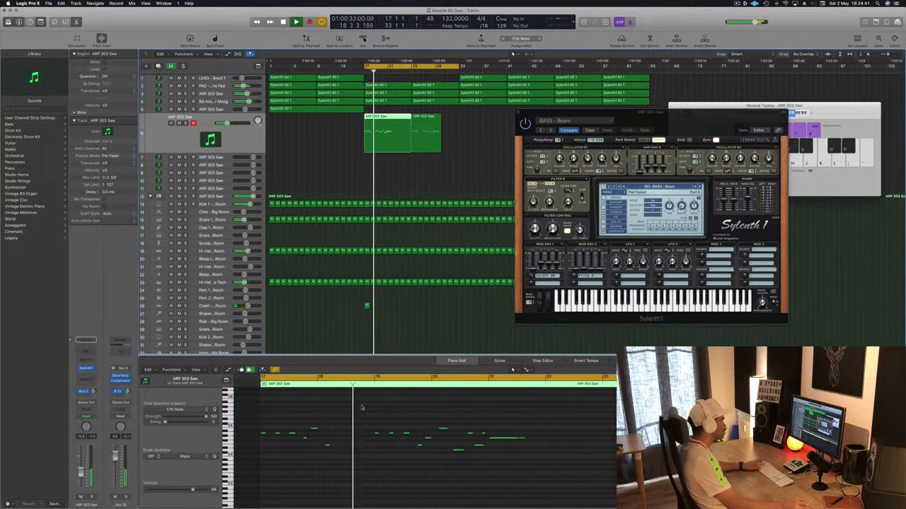
pyautogui.moveTo(362, 408); pyautogui.dragTo(614, 476)
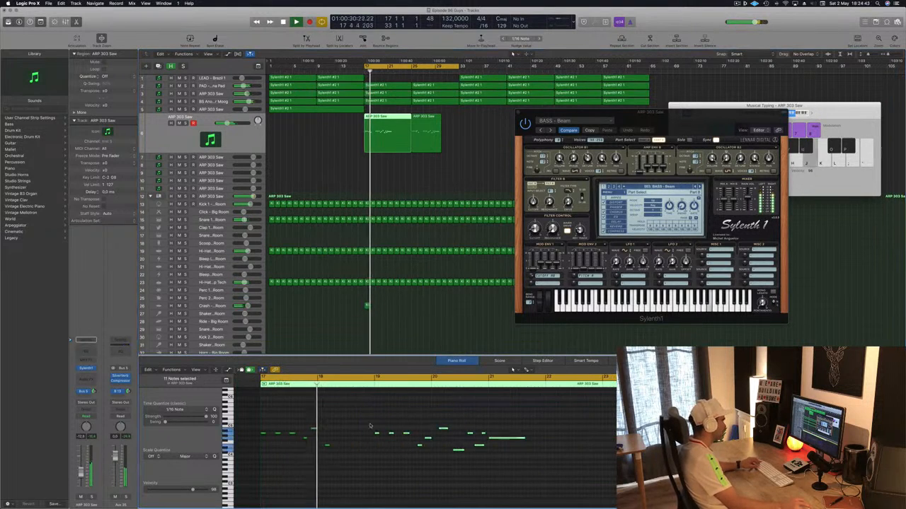
pyautogui.moveTo(376, 434); pyautogui.dragTo(491, 434)
pyautogui.moveTo(364, 413); pyautogui.dragTo(256, 468)
pyautogui.moveTo(263, 436); pyautogui.dragTo(323, 439)
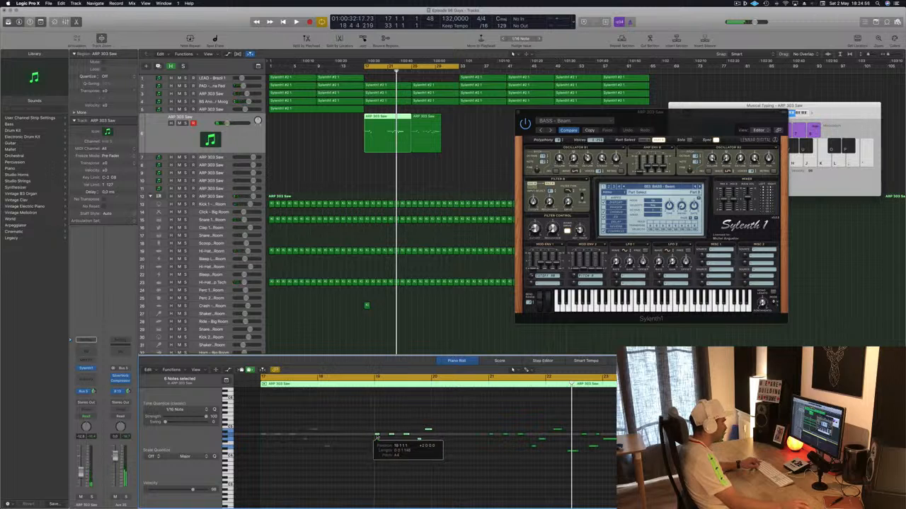
pyautogui.moveTo(375, 437); pyautogui.dragTo(376, 437)
pyautogui.press('space')
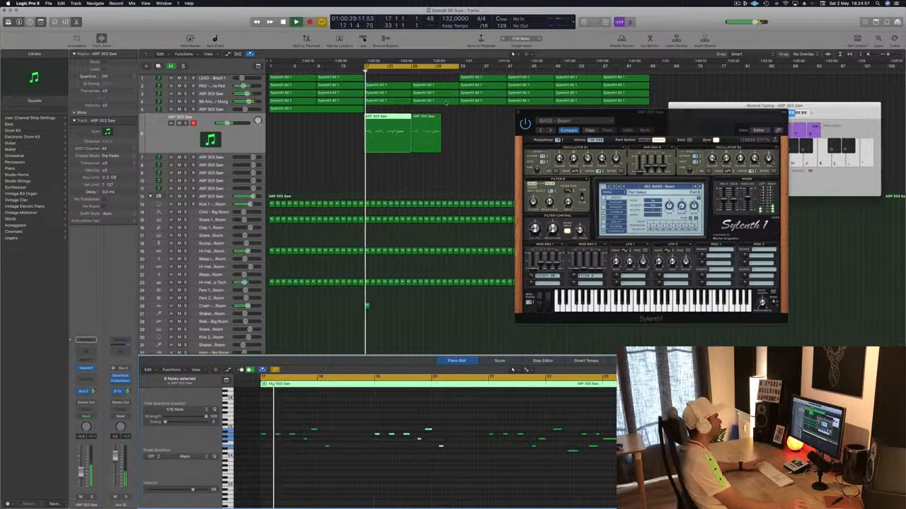
# Step: Replace the melody region at bar 25 with a copy of the edited region from bar 17
pyautogui.click(426, 133)
pyautogui.press('Delete')
pyautogui.moveTo(389, 129); pyautogui.dragTo(435, 132)
# Step: Copy the bar 17 melody region to the track below and delete all its notes except the long last one
pyautogui.click(393, 140)
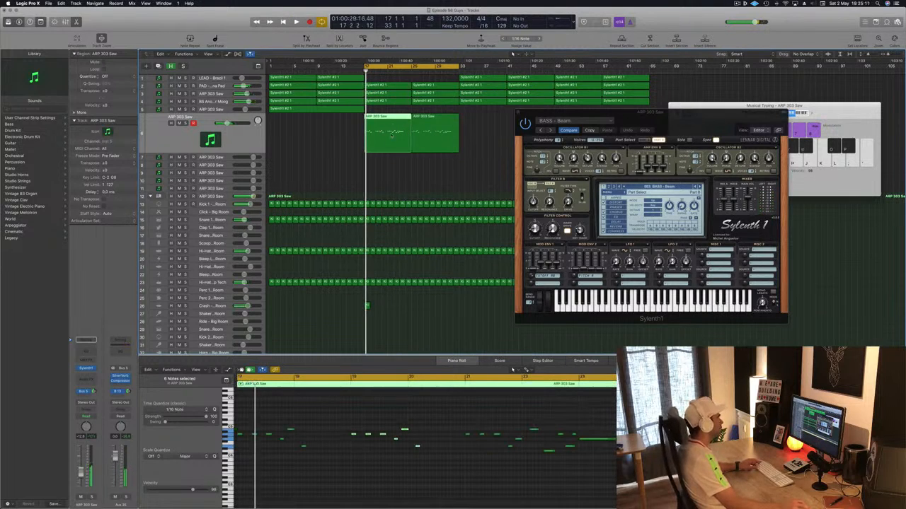
pyautogui.moveTo(391, 134); pyautogui.dragTo(396, 162)
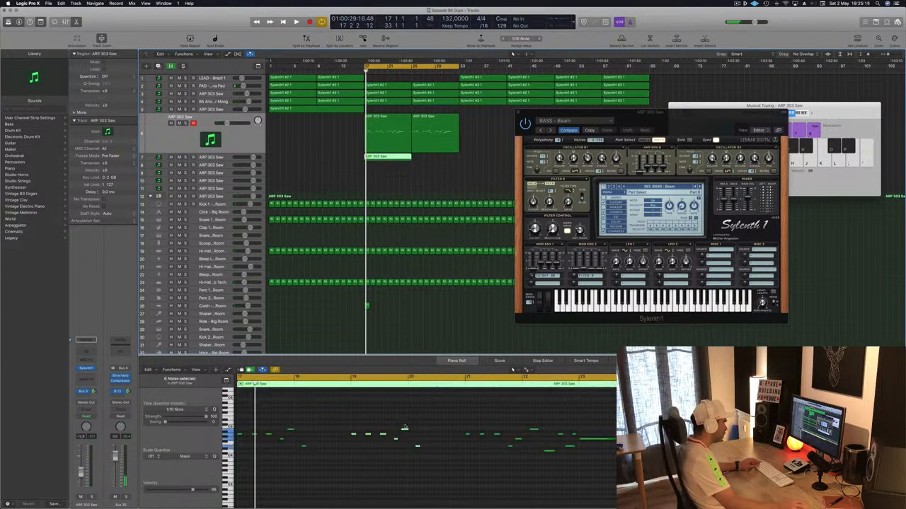
pyautogui.scroll(-3, 411, 426)
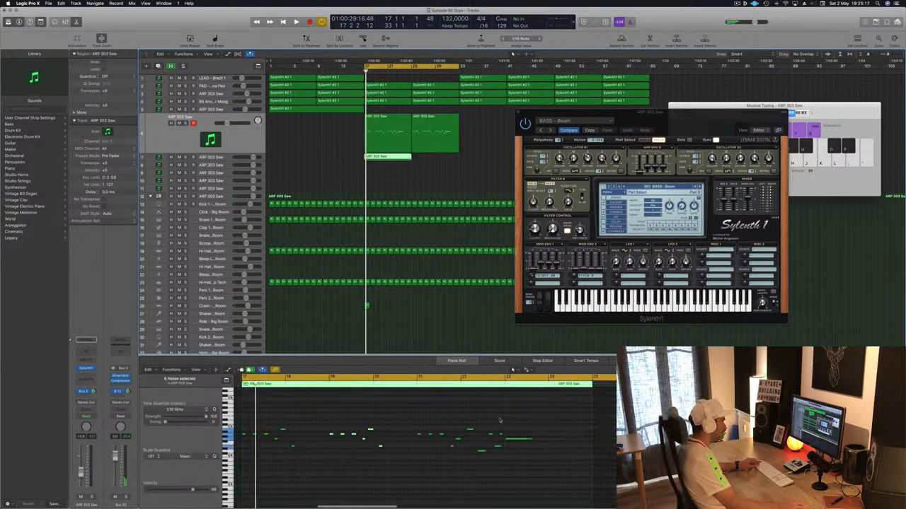
pyautogui.moveTo(505, 418); pyautogui.dragTo(224, 476)
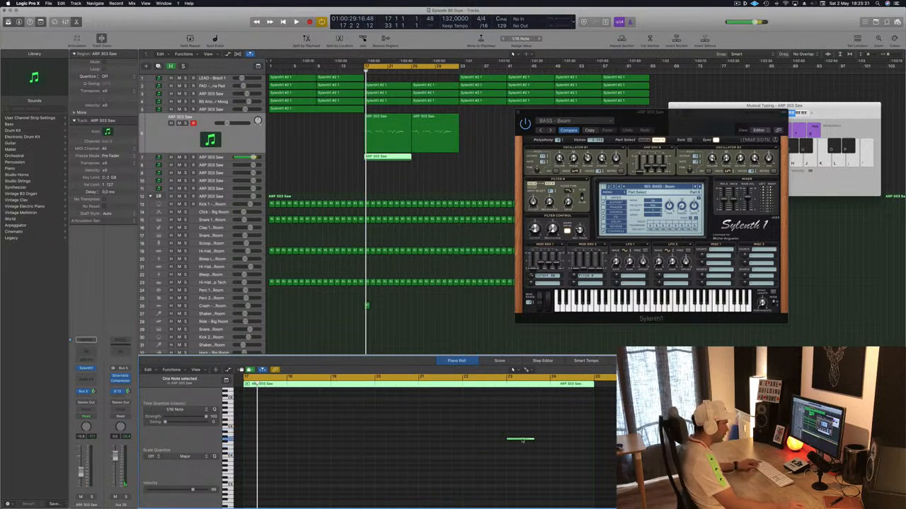
# Step: Move the remaining long note one bar later to bar 24 and copy its region to bar 25
pyautogui.press('space')
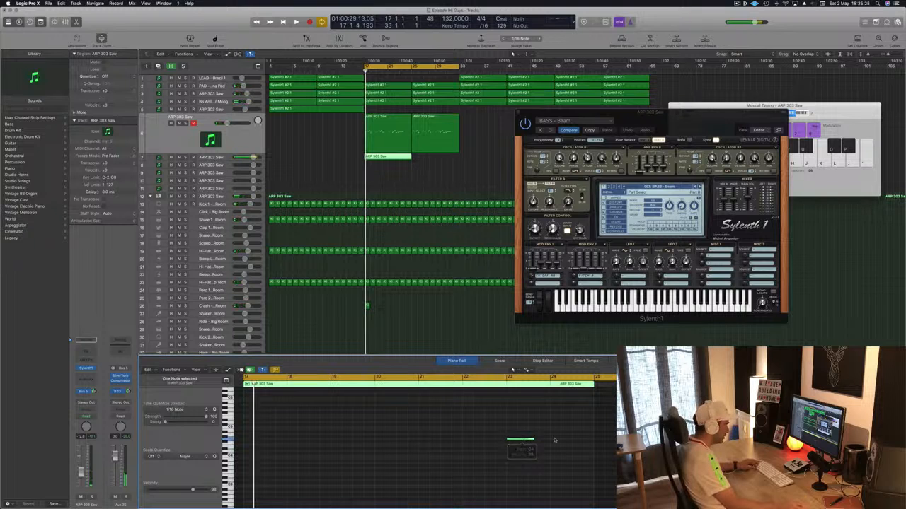
pyautogui.moveTo(554, 440); pyautogui.dragTo(565, 440)
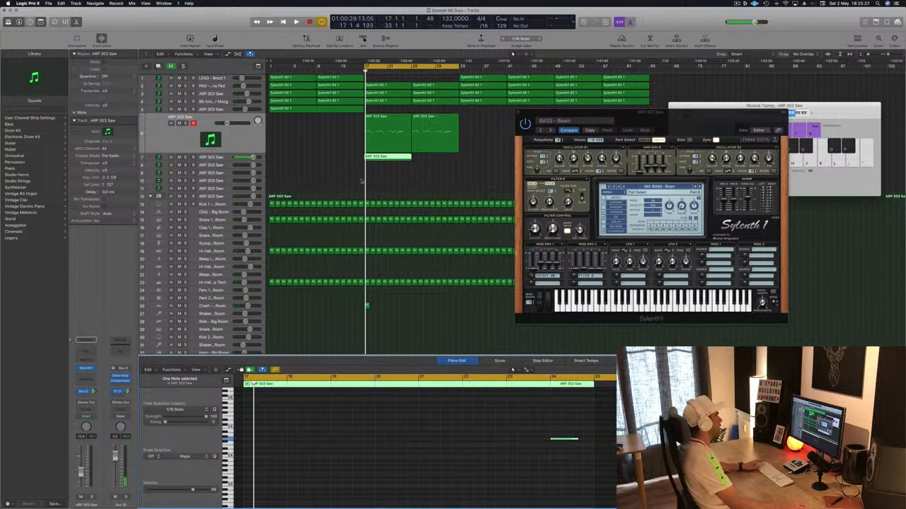
pyautogui.moveTo(389, 157); pyautogui.dragTo(436, 163)
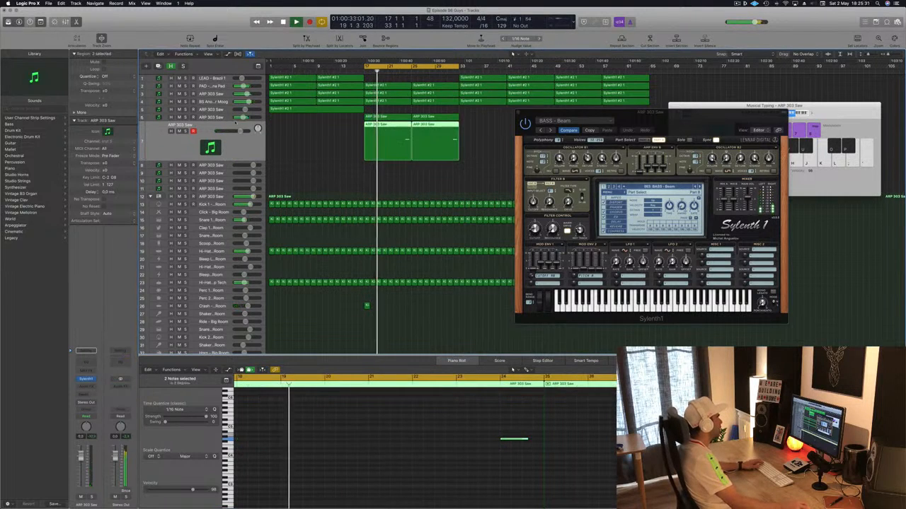
# Step: Duplicate the melody's Sylenth1 track and move the two long-note regions onto the new track
pyautogui.click(222, 118)
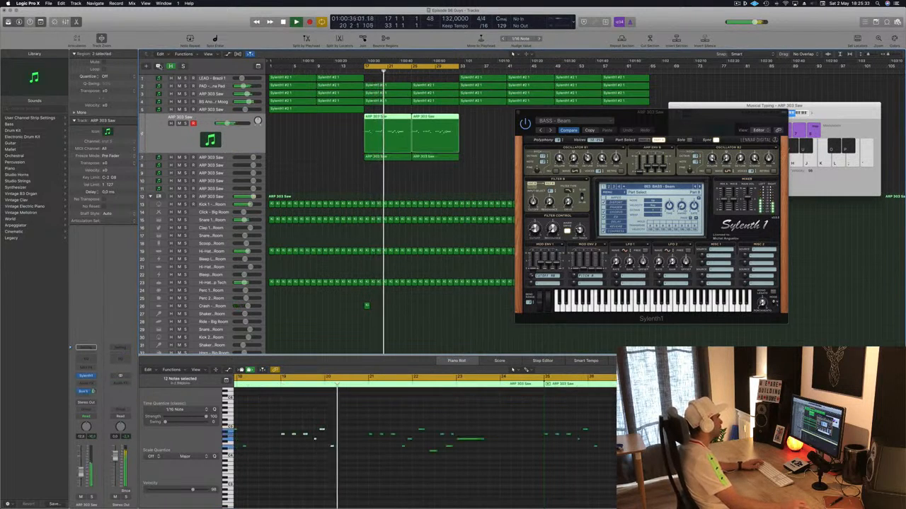
pyautogui.press('super+d')
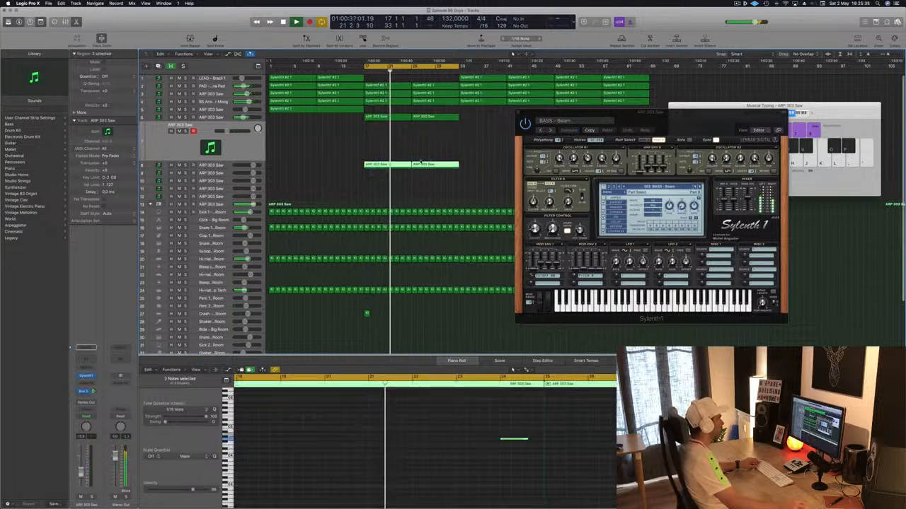
pyautogui.moveTo(403, 164); pyautogui.dragTo(401, 150)
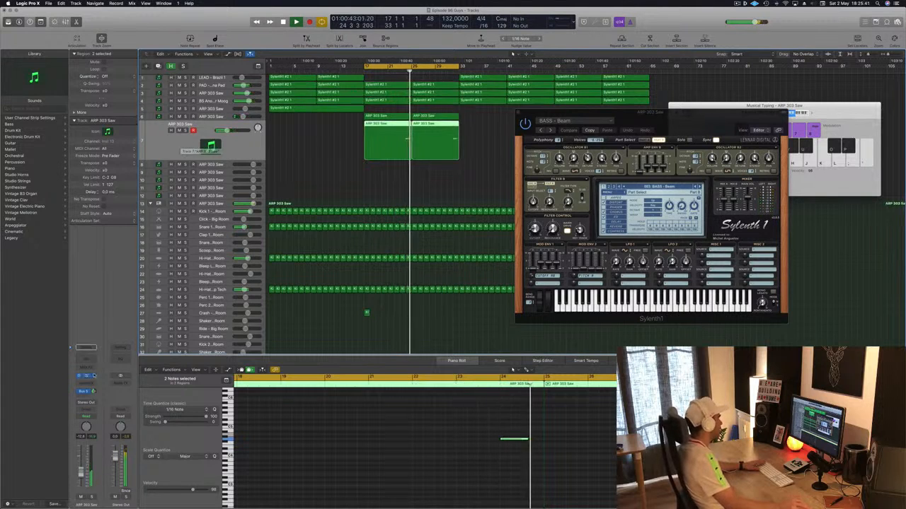
# Step: Open the new track's Sylenth1, load the preset PAD - Back In Time and restart playback from bar 17
pyautogui.click(85, 376)
pyautogui.moveTo(111, 17); pyautogui.dragTo(715, 92)
pyautogui.click(755, 167)
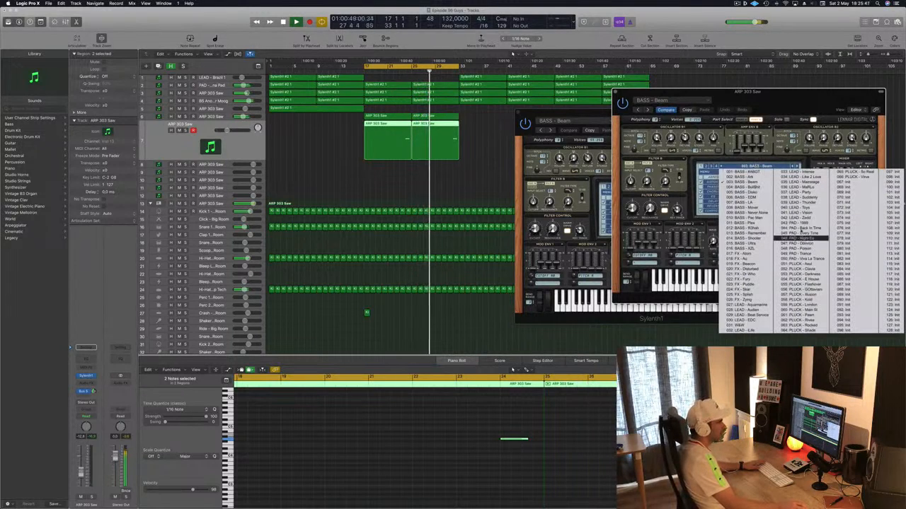
pyautogui.click(802, 227)
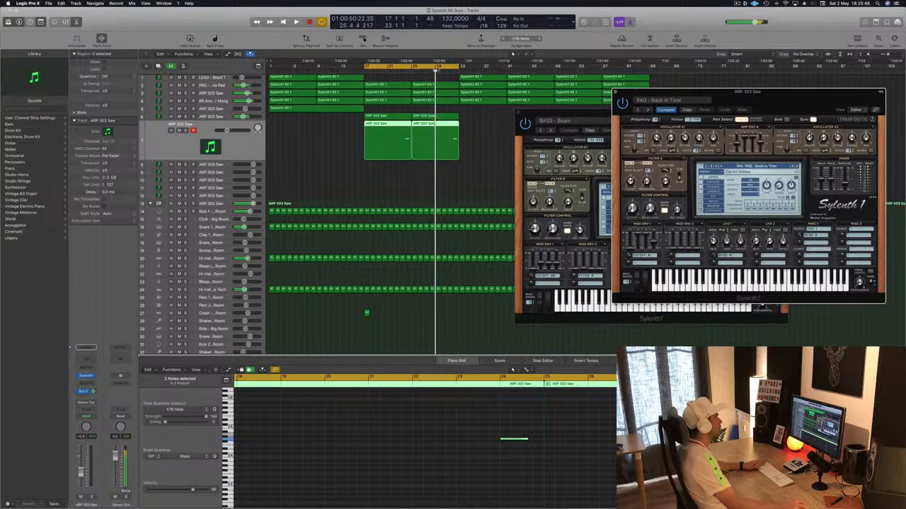
pyautogui.press('space')
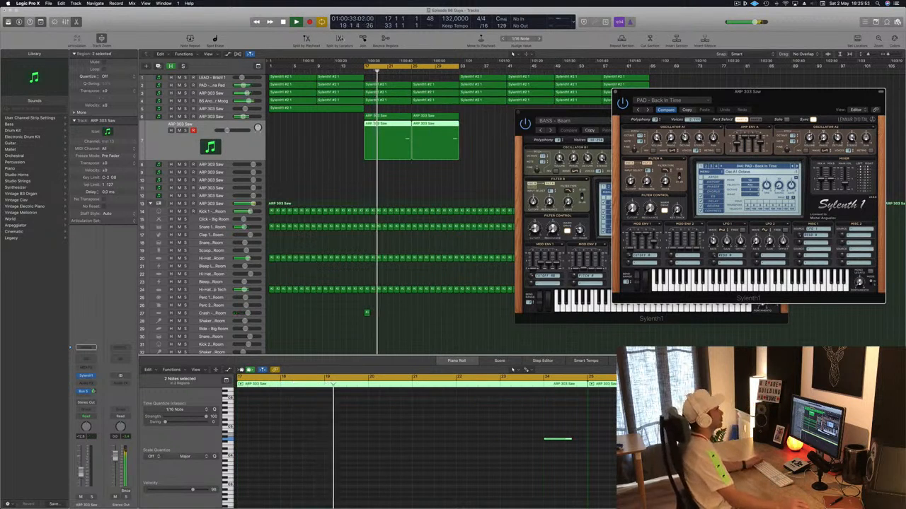
# Step: Reposition the pad's Sylenth1 window beside the musical typing keyboard and raise the pad track's volume
pyautogui.press('super+k')
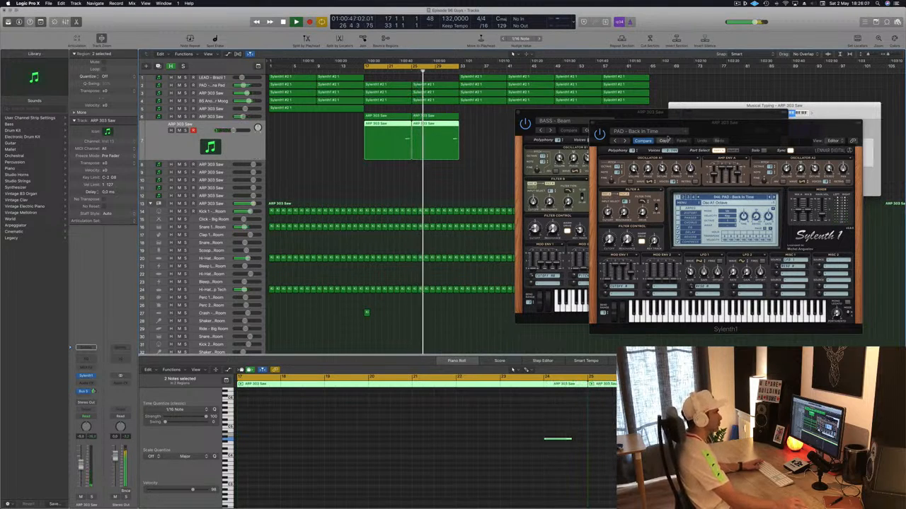
pyautogui.moveTo(758, 143); pyautogui.dragTo(697, 131)
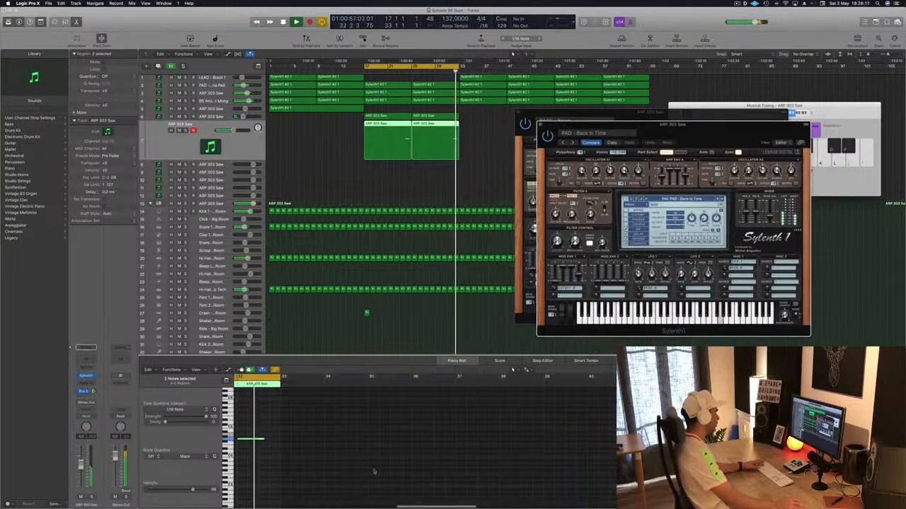
pyautogui.moveTo(80, 473); pyautogui.dragTo(80, 474)
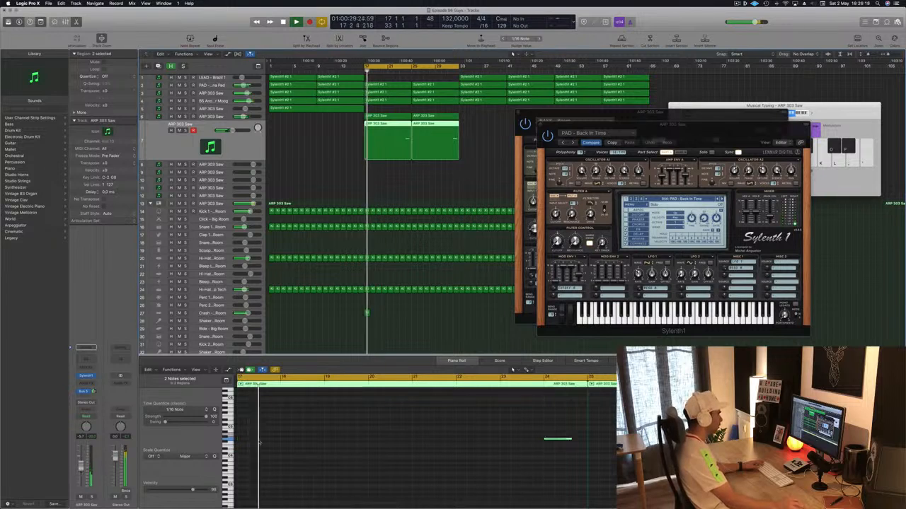
# Step: Transpose the long notes in both pad regions down one octave
pyautogui.click(515, 505)
pyautogui.press('super+a')
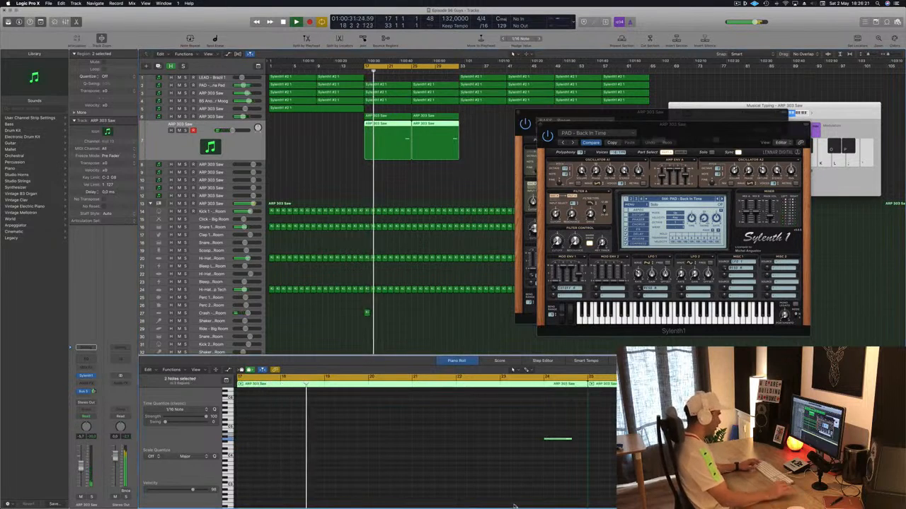
pyautogui.hotkey('alt', 'shift', 'Down')
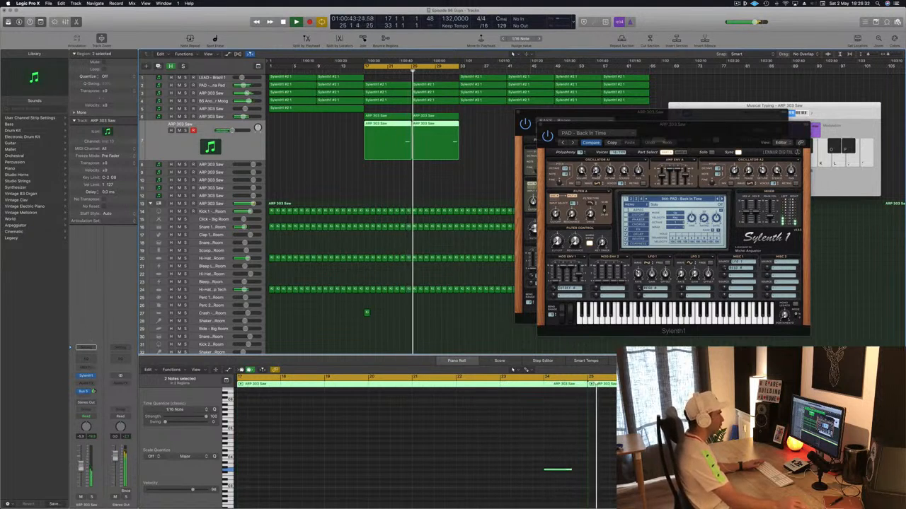
# Step: Step through the Sylenth1 pad presets from PAD - Every Time to PAD - Trance, auditioning them against the long notes
pyautogui.click(721, 200)
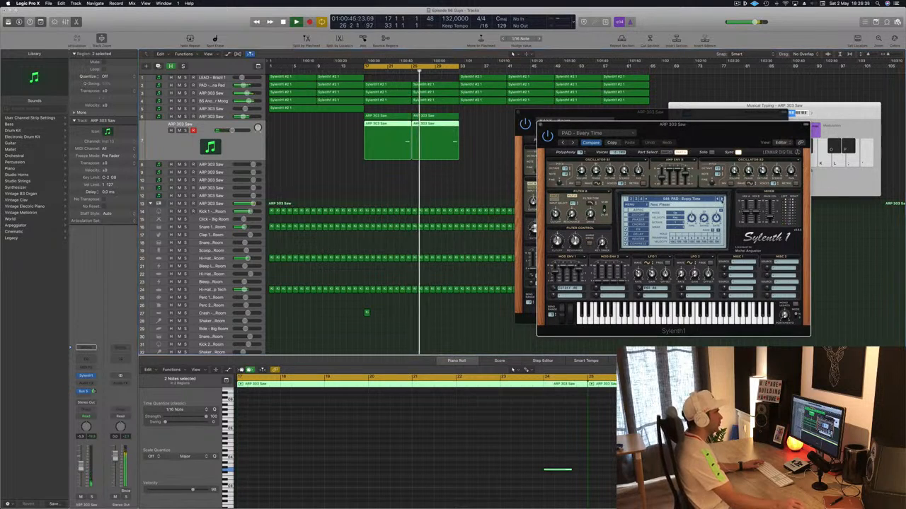
pyautogui.click(448, 72)
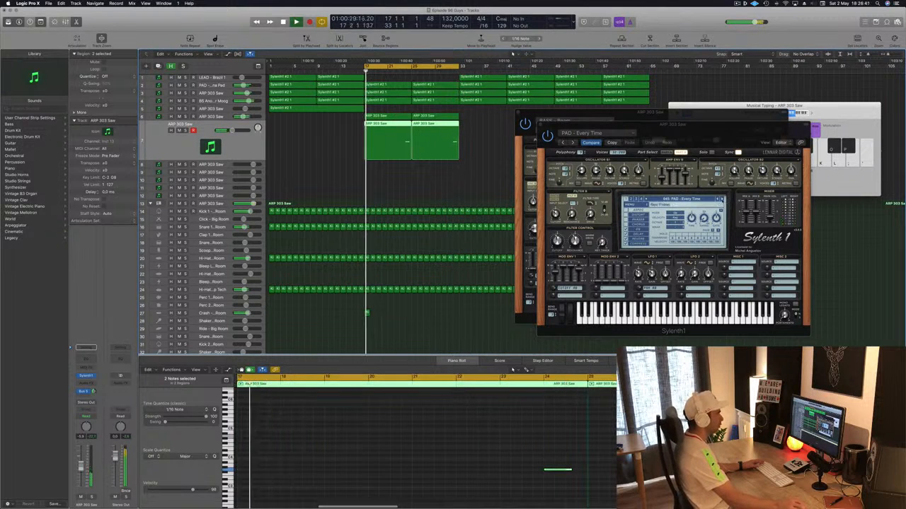
pyautogui.click(722, 200)
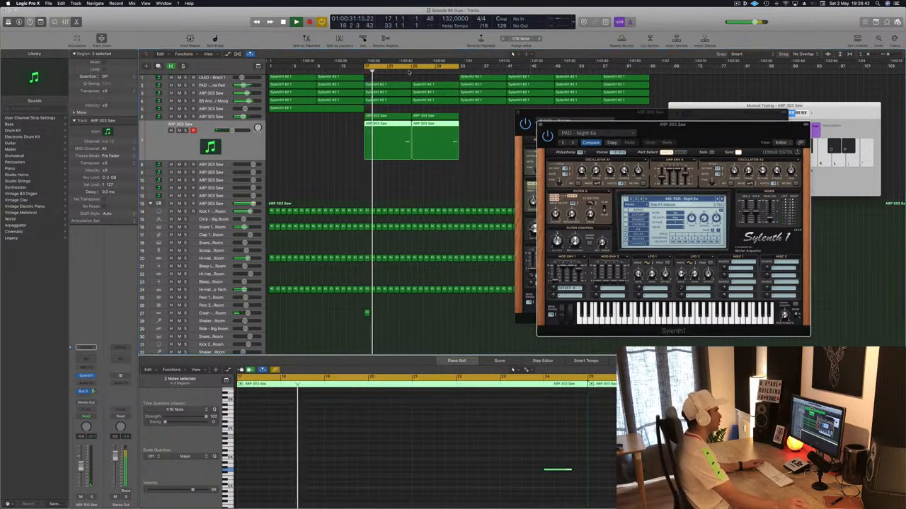
pyautogui.click(404, 73)
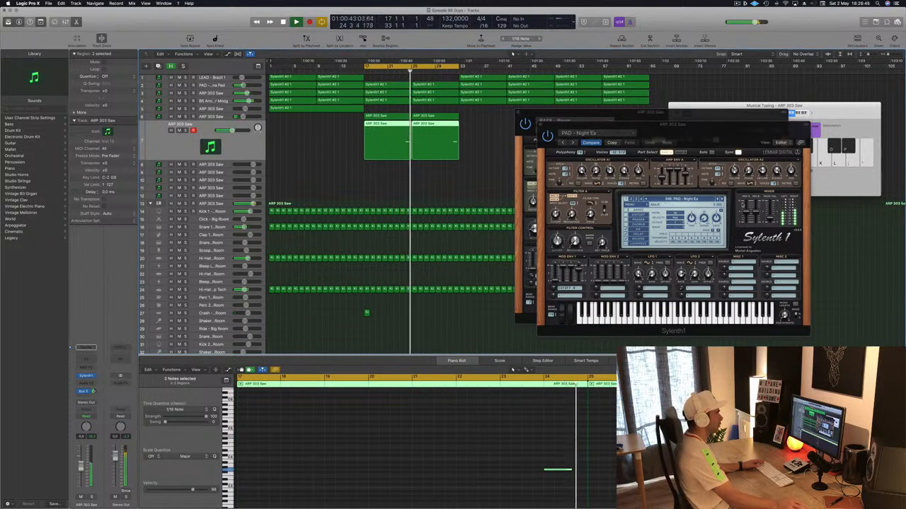
pyautogui.click(722, 200)
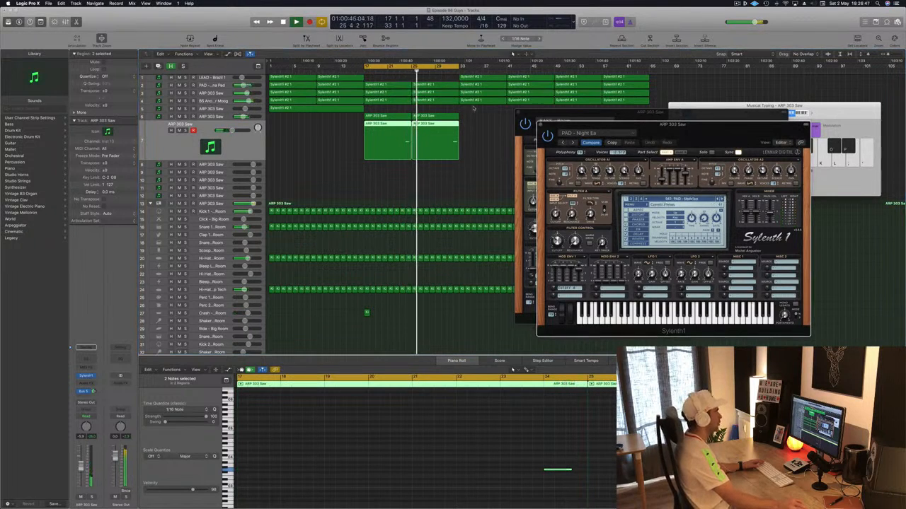
pyautogui.click(448, 72)
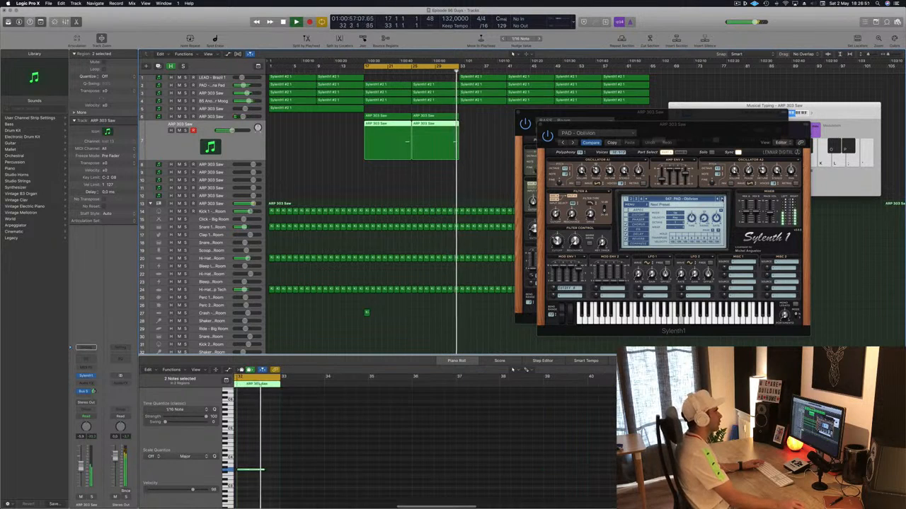
pyautogui.click(723, 200)
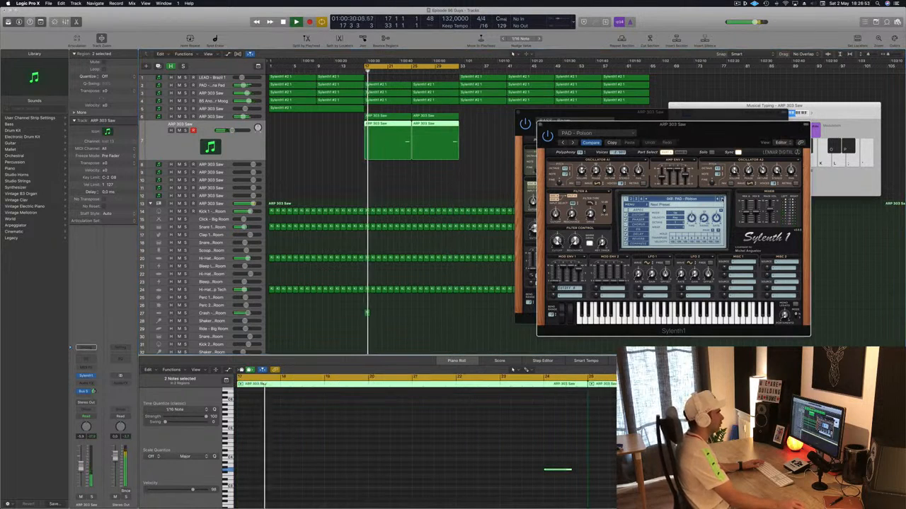
pyautogui.click(722, 200)
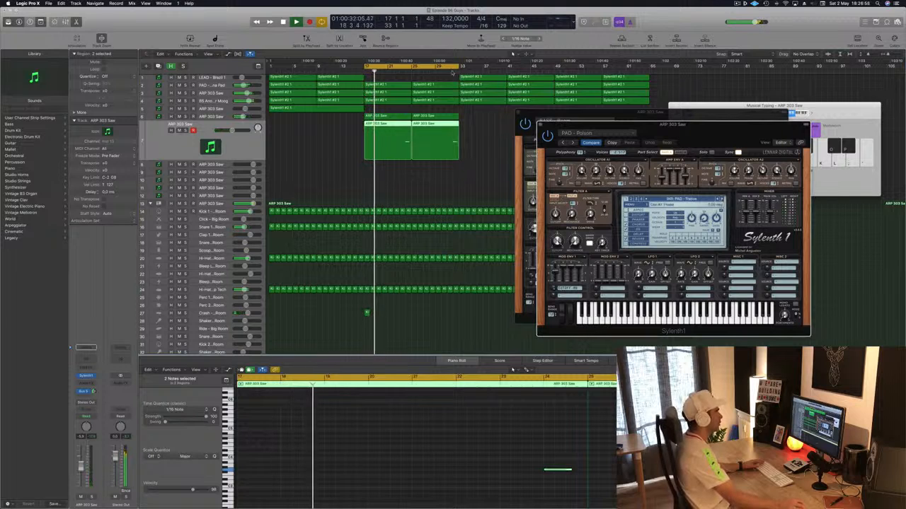
pyautogui.click(453, 72)
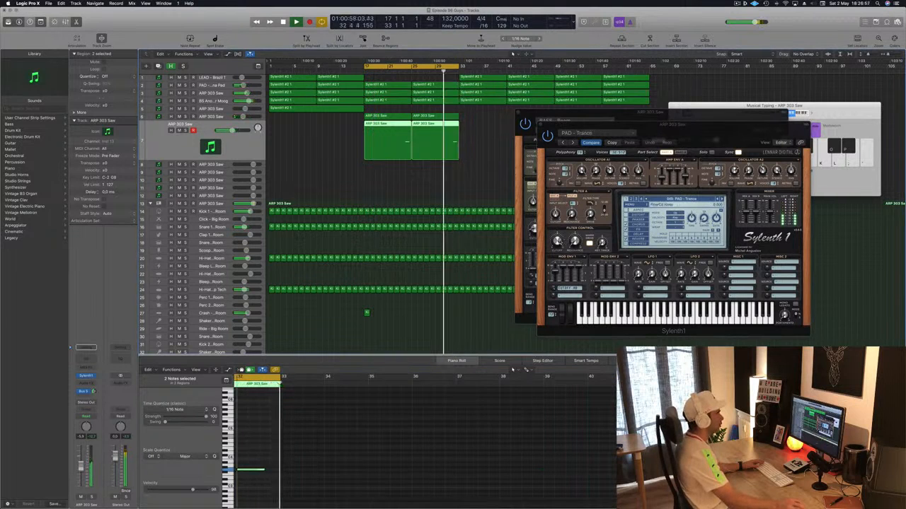
# Step: Adjust the filter cutoff of the PAD - Trance sound while replaying the long notes near bars 24 and 32
pyautogui.moveTo(557, 242); pyautogui.dragTo(568, 283)
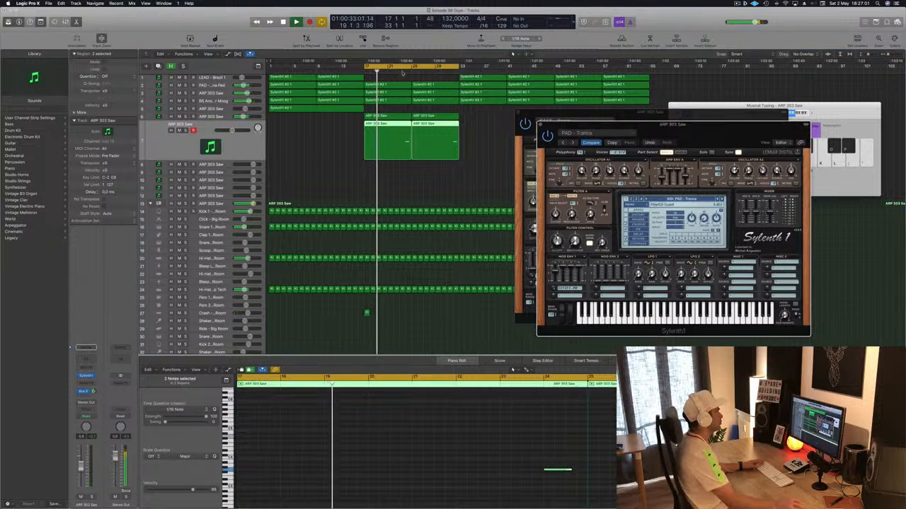
pyautogui.click(402, 73)
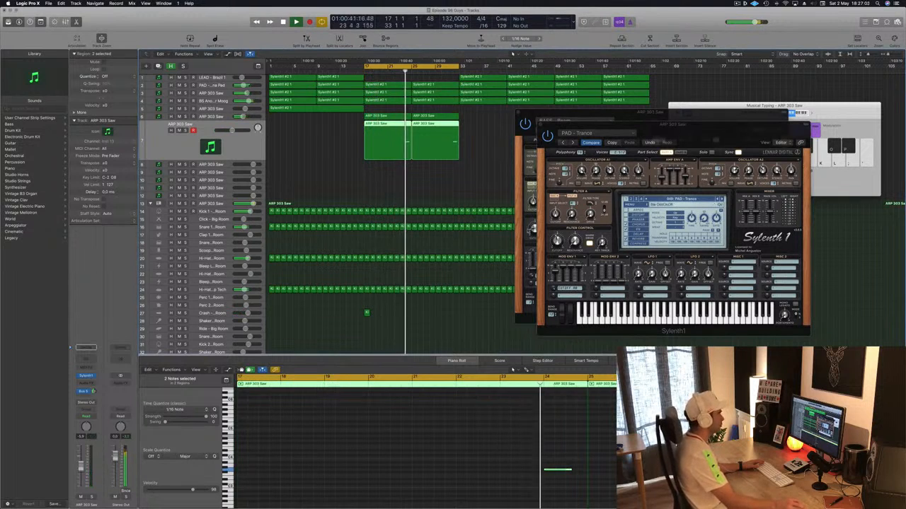
pyautogui.click(558, 242)
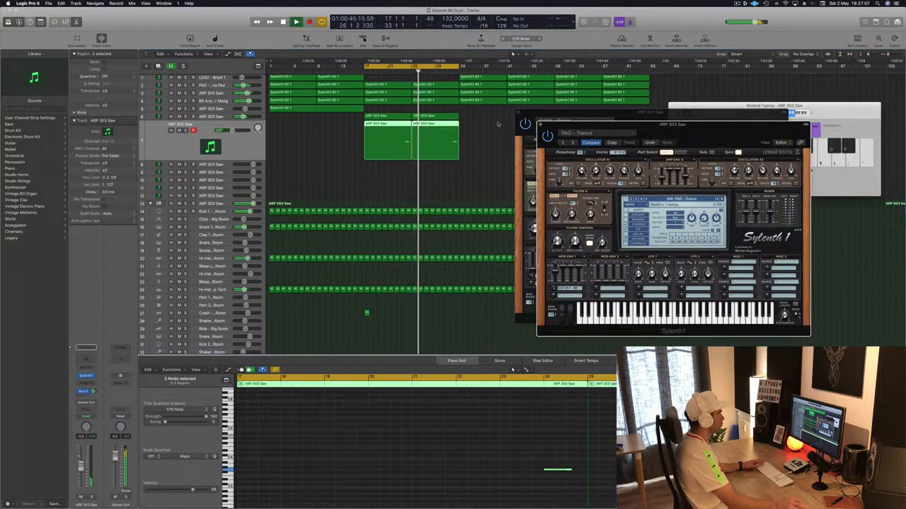
pyautogui.click(452, 71)
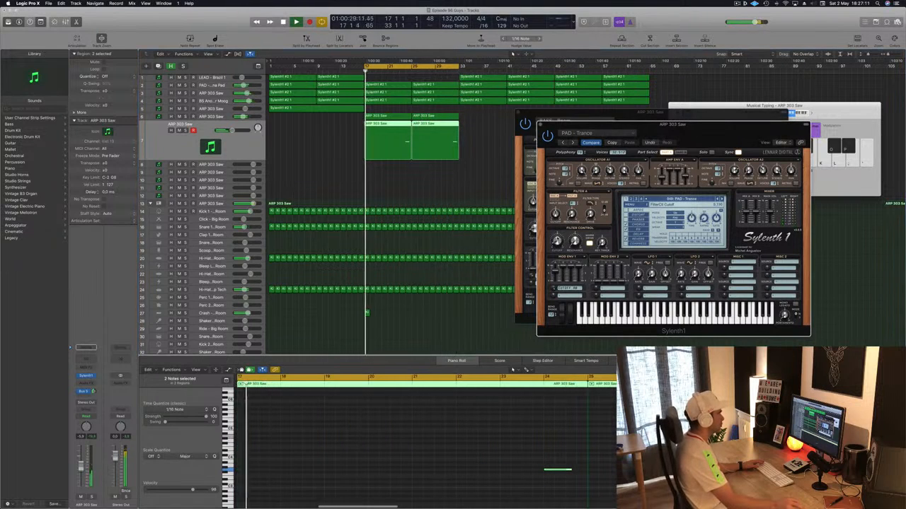
# Step: Step through the Sylenth1 presets from PAD - Viva La Trance to PLUCK - Clavia, auditioning each on the long note near bar 32
pyautogui.click(447, 73)
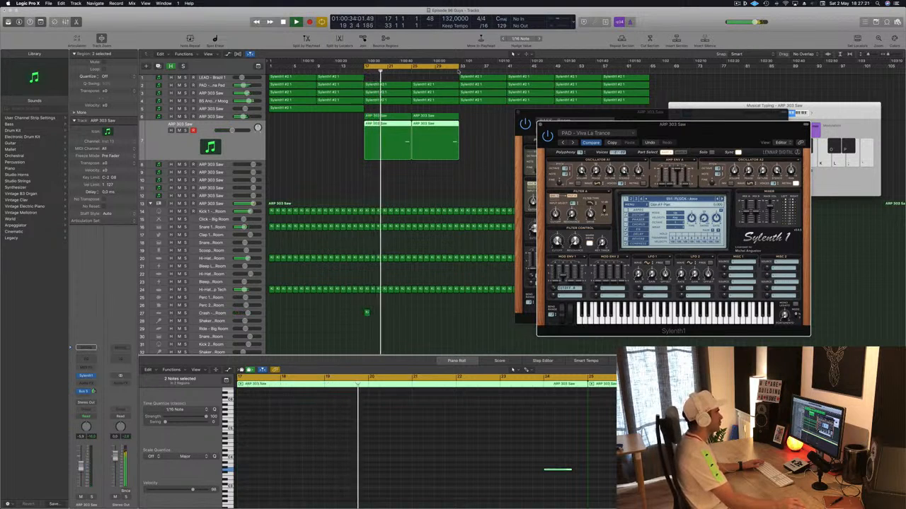
pyautogui.click(450, 72)
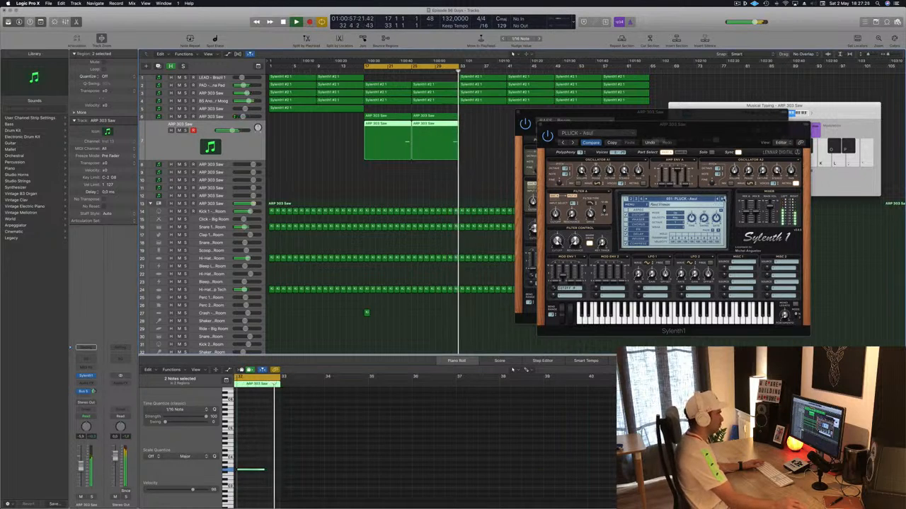
pyautogui.click(722, 200)
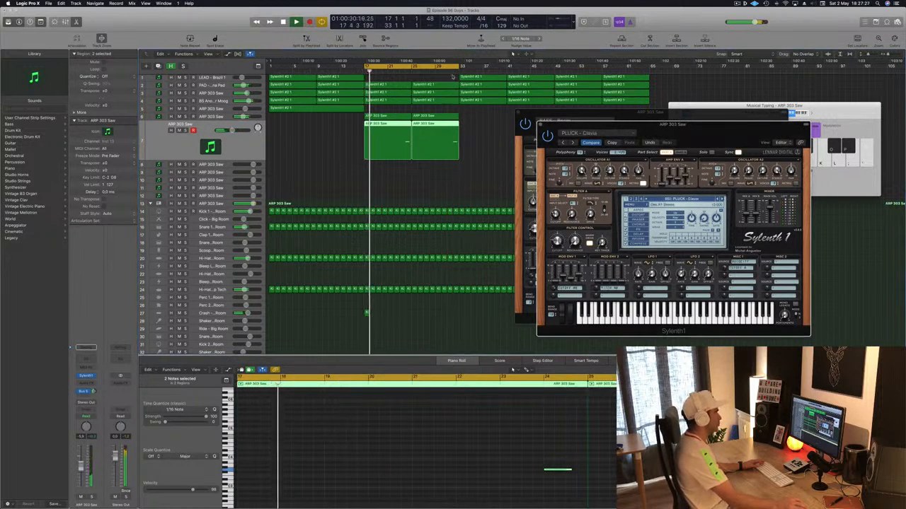
pyautogui.click(453, 72)
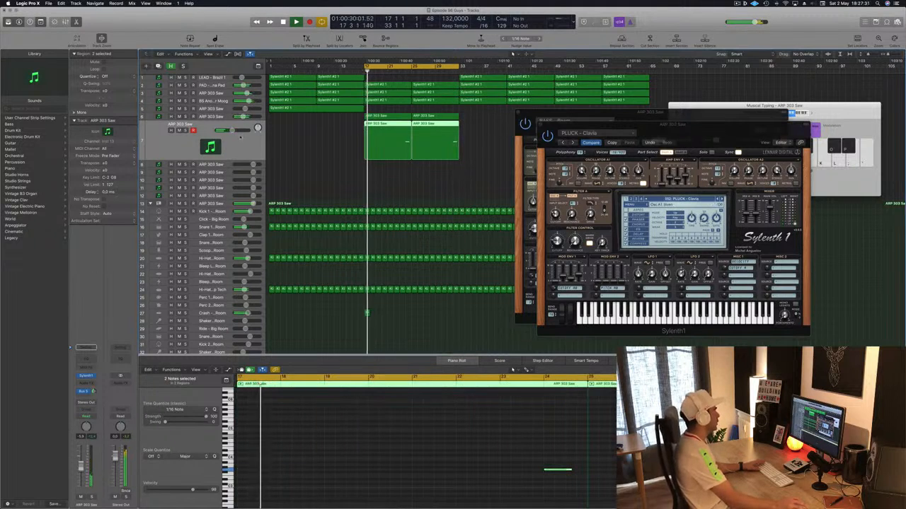
# Step: Close the pad track's Sylenth1 window and move the BASS - Beam window clear of the regions
pyautogui.press('super+Left')
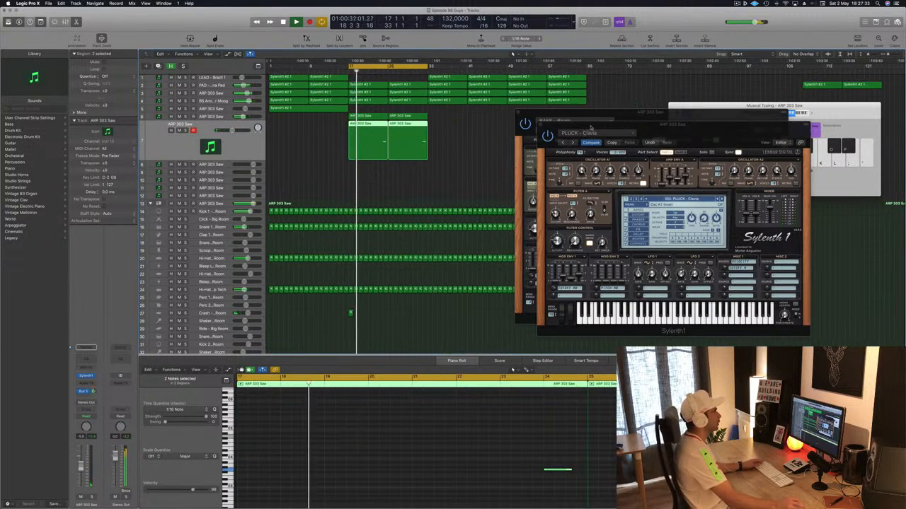
pyautogui.moveTo(591, 127); pyautogui.dragTo(681, 124)
pyautogui.click(637, 122)
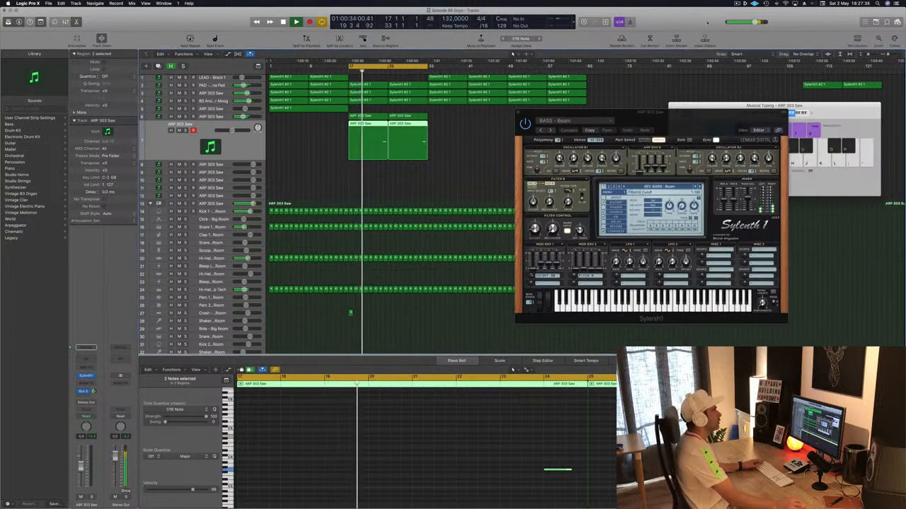
pyautogui.click(737, 3)
pyautogui.click(694, 19)
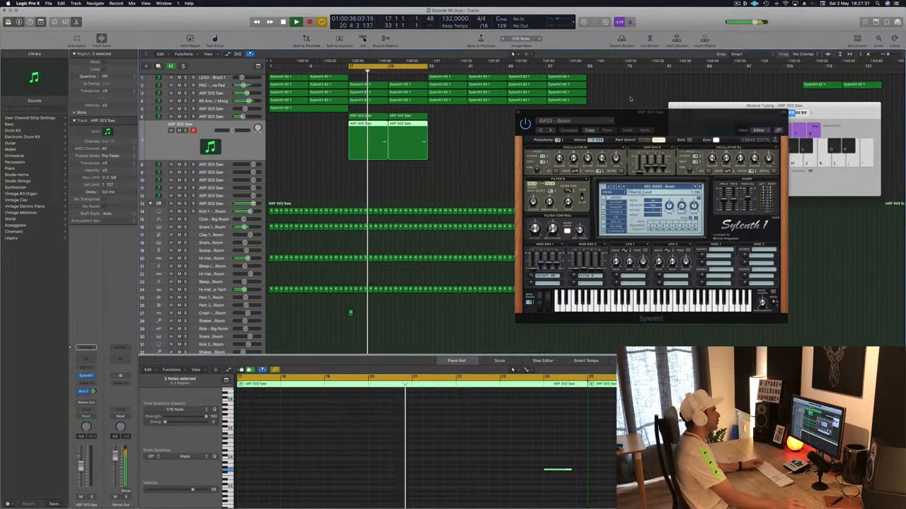
pyautogui.moveTo(610, 113); pyautogui.dragTo(672, 121)
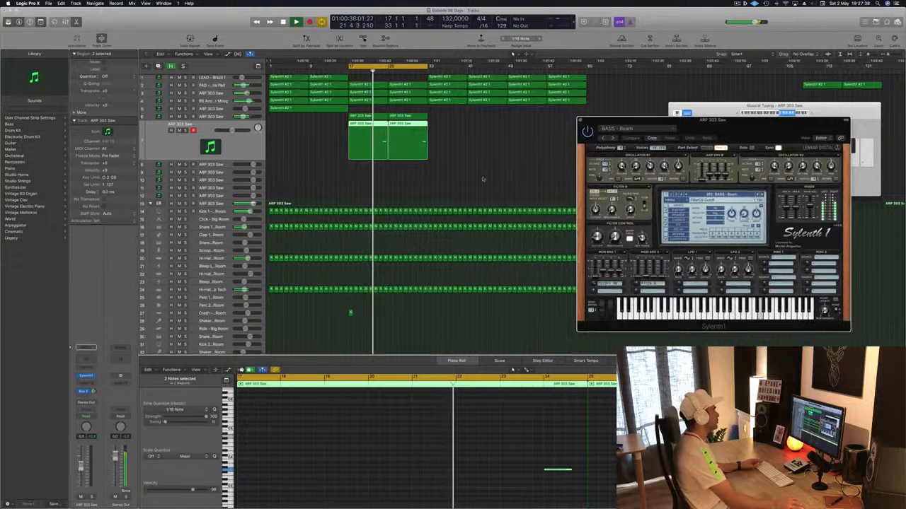
# Step: Play the section from bar 17 while checking the levels of the long-note track and the BASS - Beam melody track
pyautogui.press('super+Up')
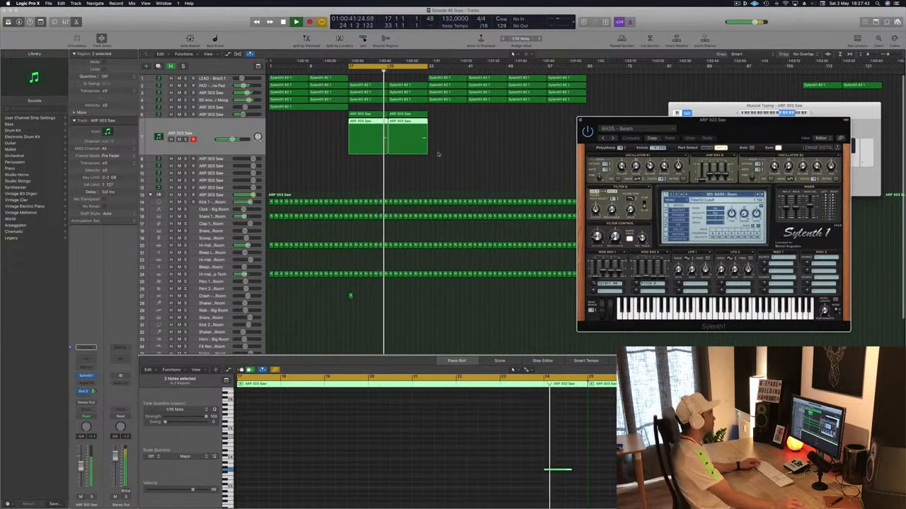
pyautogui.click(185, 115)
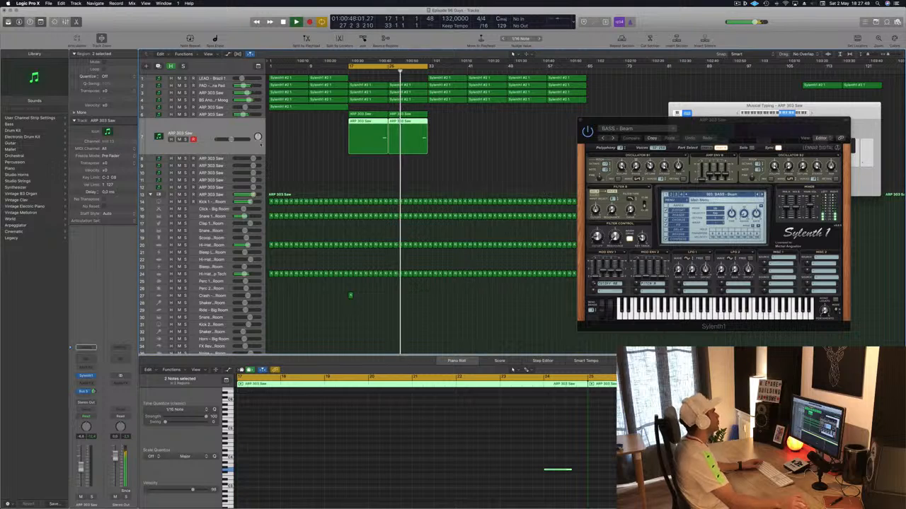
pyautogui.click(307, 159)
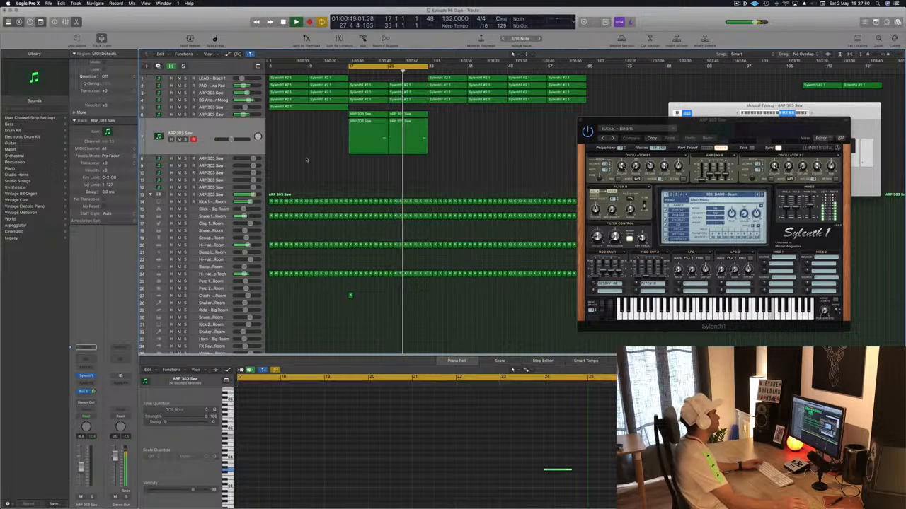
pyautogui.click(221, 116)
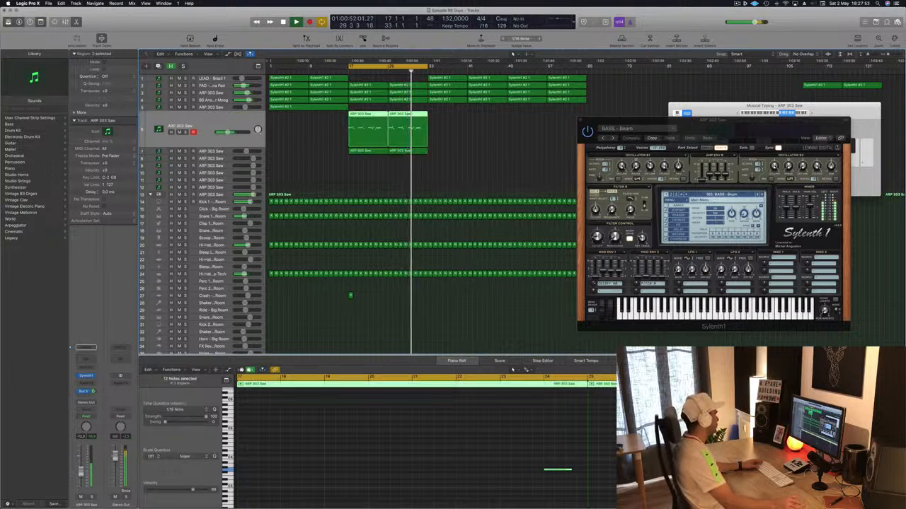
pyautogui.click(475, 154)
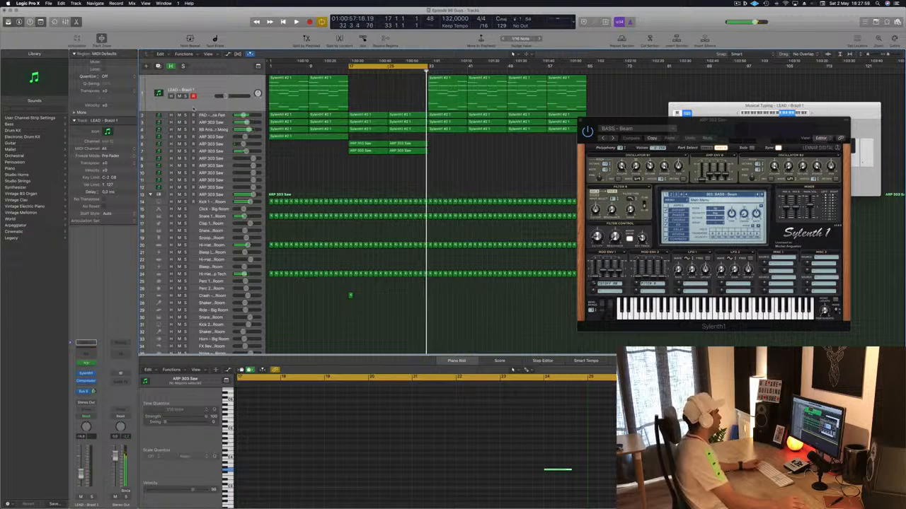
# Step: Extend the cycle range back to bar 1 and open the Sylenth1 window of the LEAD - Brazil 1 track
pyautogui.press('space')
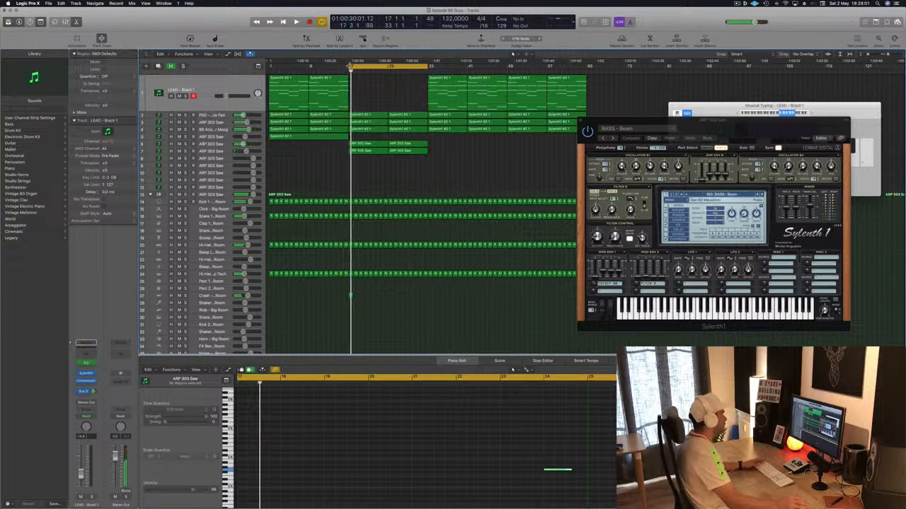
pyautogui.moveTo(350, 66); pyautogui.dragTo(269, 66)
pyautogui.click(175, 106)
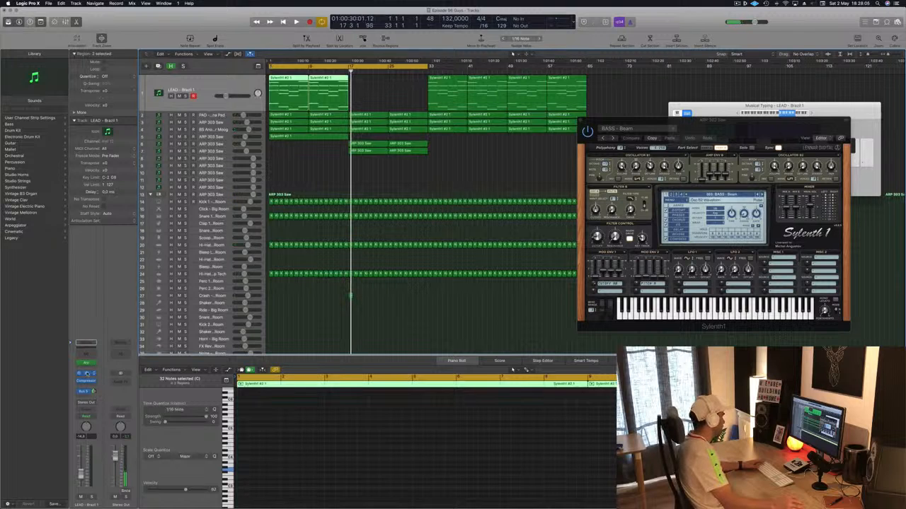
pyautogui.click(87, 373)
pyautogui.moveTo(622, 111); pyautogui.dragTo(713, 74)
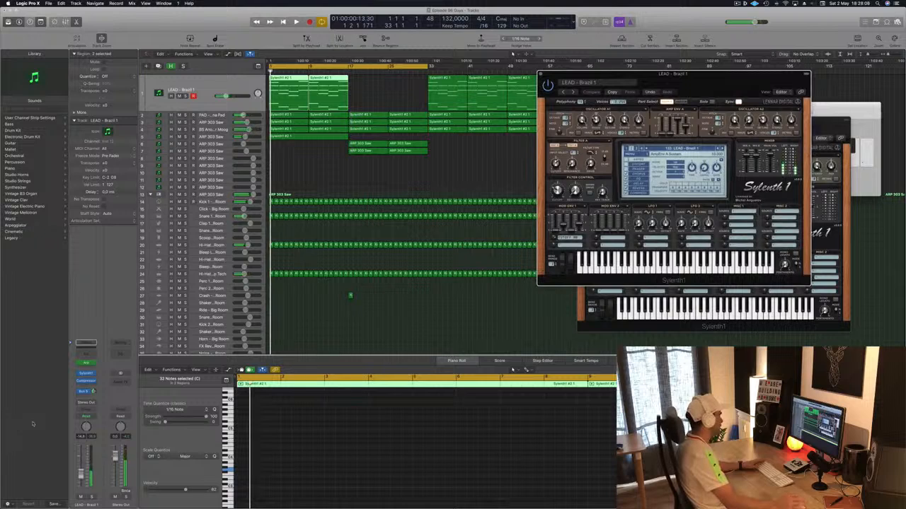
# Step: Set the LEAD - Brazil 1 track's automation mode to Touch and record a filter cutoff movement during playback
pyautogui.click(90, 418)
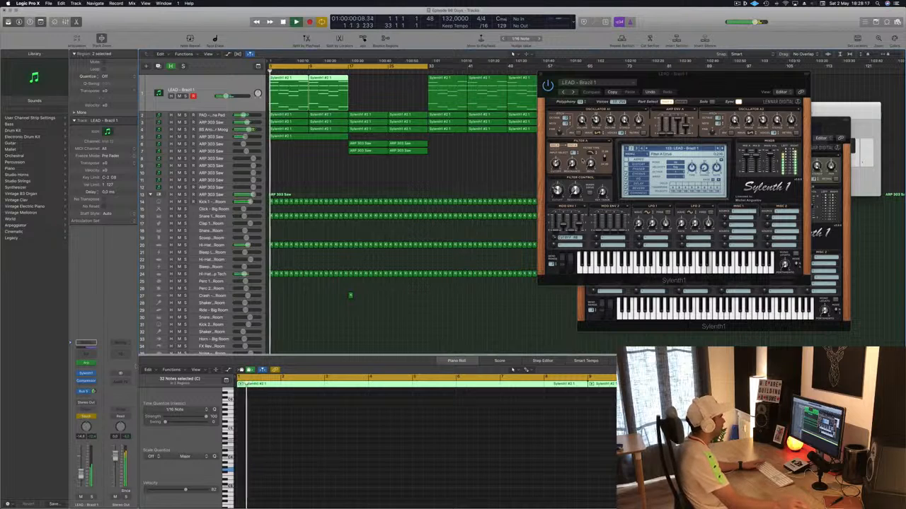
pyautogui.click(557, 191)
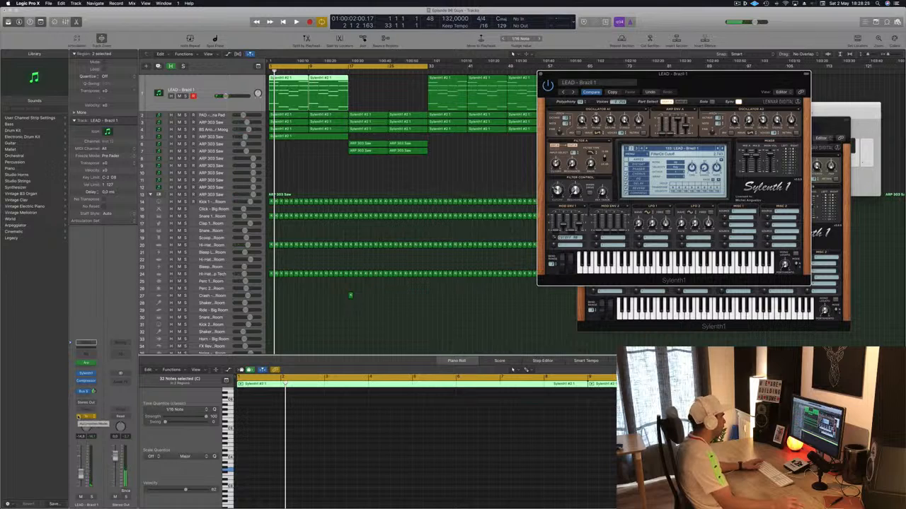
pyautogui.press('space')
# Step: Show track automation and display the Sylenth1 FilterCtl Cutoff parameter on the LEAD - Brazil 1 track
pyautogui.click(210, 89)
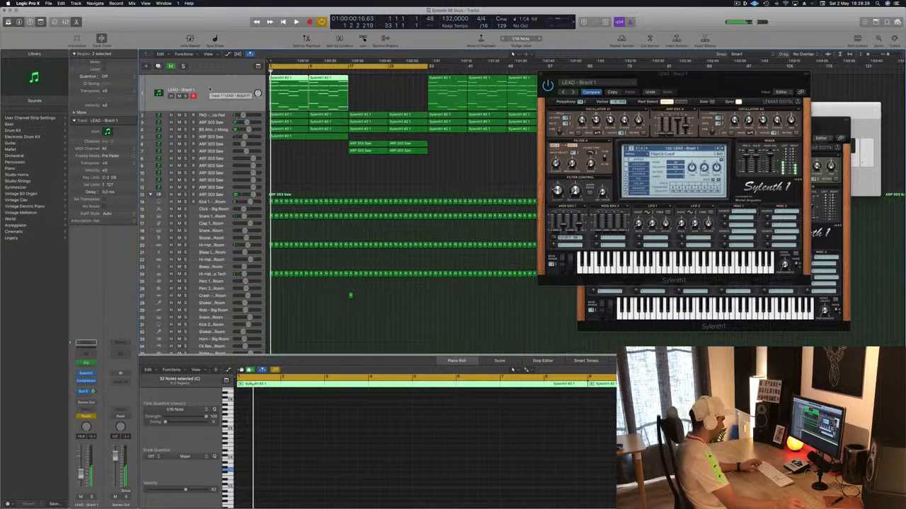
pyautogui.press('super+k')
pyautogui.press('a')
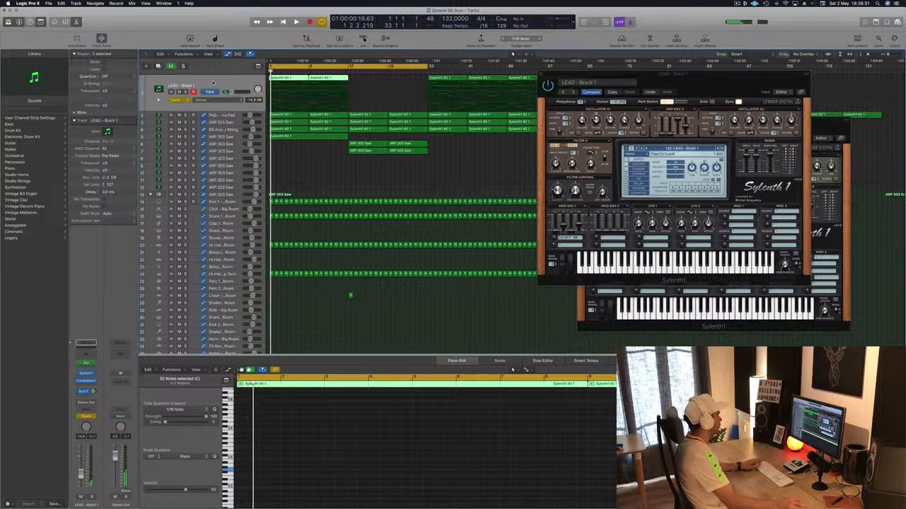
pyautogui.click(203, 101)
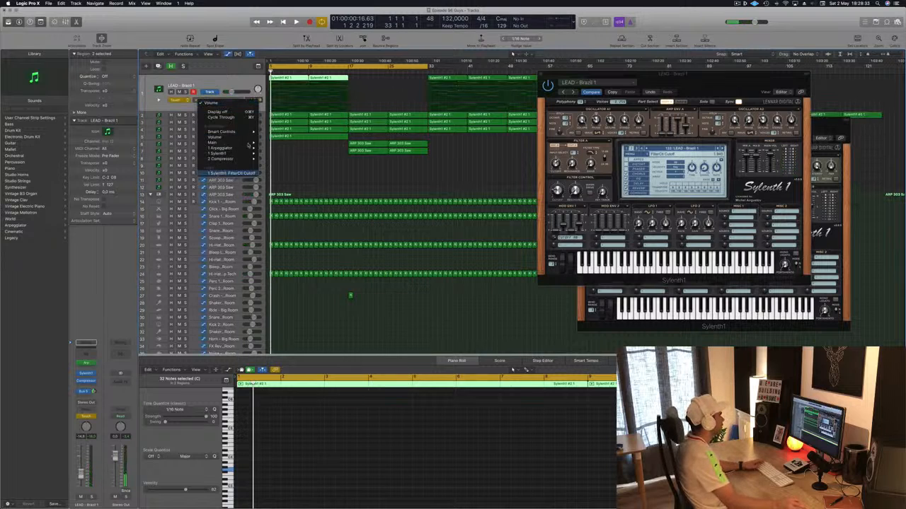
pyautogui.click(232, 174)
# Step: Draw a rising filter cutoff automation line from bar 1 over the lead regions and set the track's automation mode to Read
pyautogui.click(278, 104)
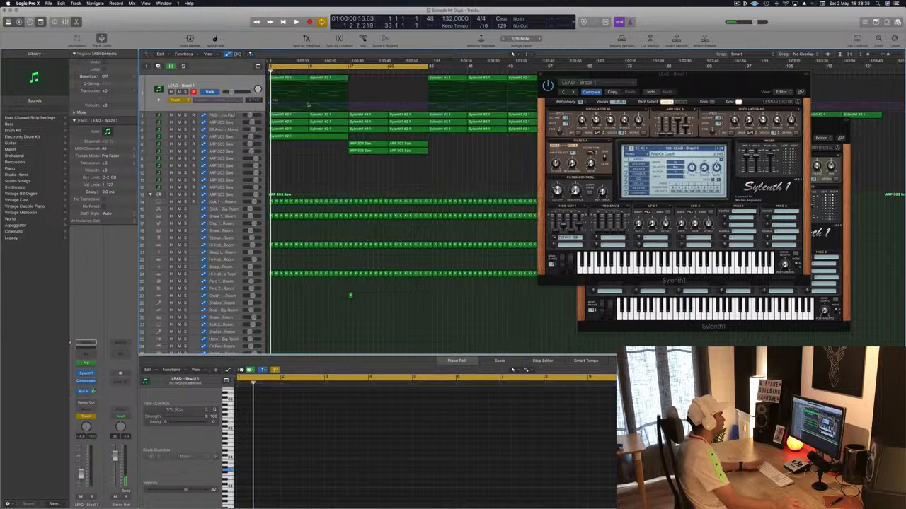
pyautogui.moveTo(269, 104); pyautogui.dragTo(269, 109)
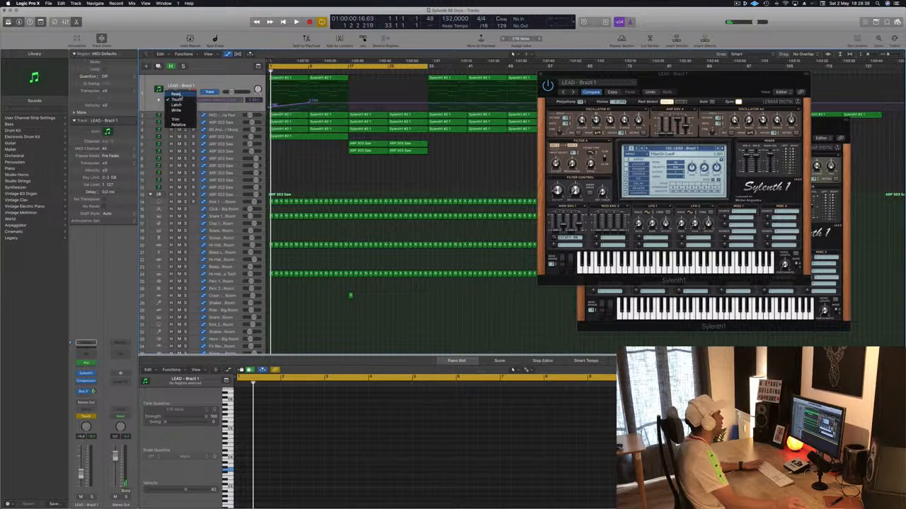
pyautogui.click(177, 94)
pyautogui.press('space')
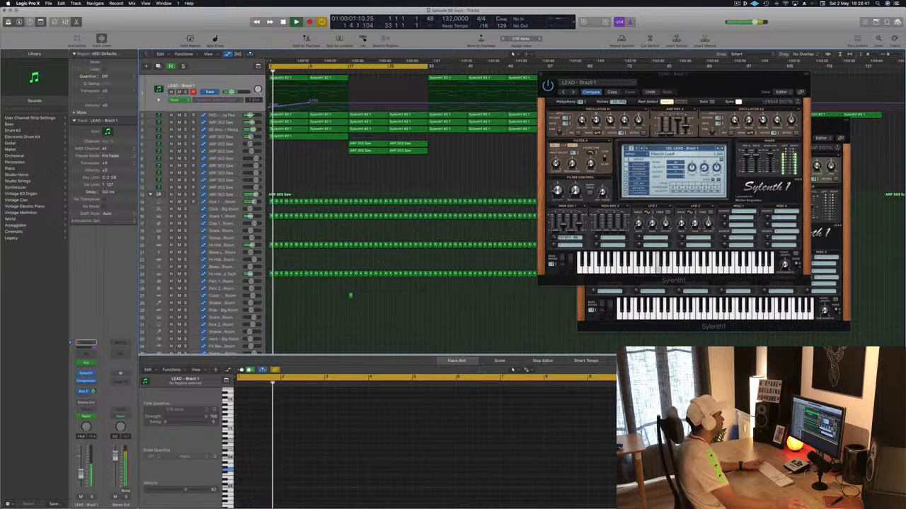
pyautogui.moveTo(270, 107); pyautogui.dragTo(348, 102)
# Step: Lower the saw riser track's volume to about -12.8 dB during playback and adjust its Bus 5 send
pyautogui.click(316, 136)
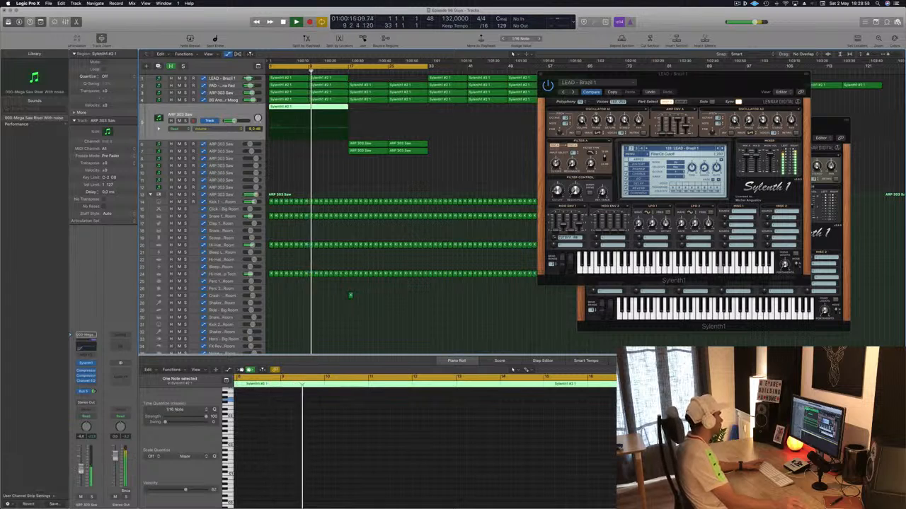
pyautogui.click(337, 184)
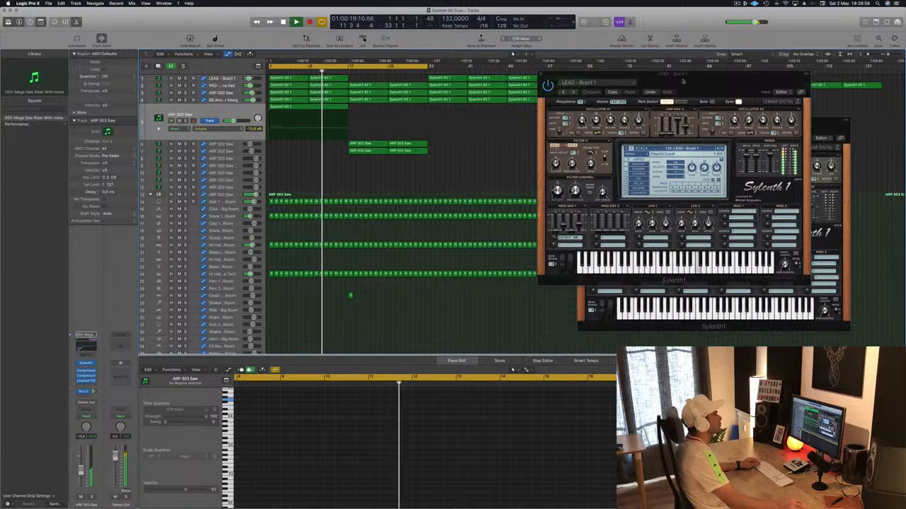
pyautogui.moveTo(683, 81); pyautogui.dragTo(791, 107)
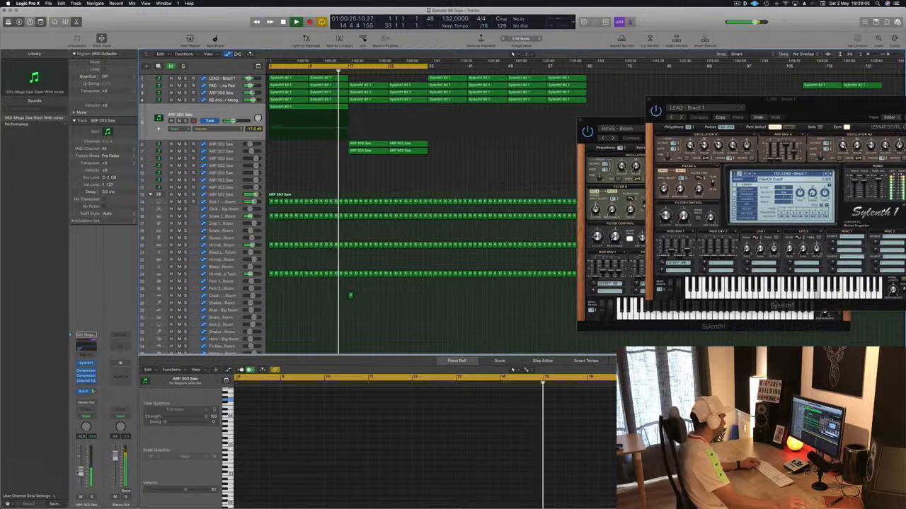
pyautogui.click(93, 393)
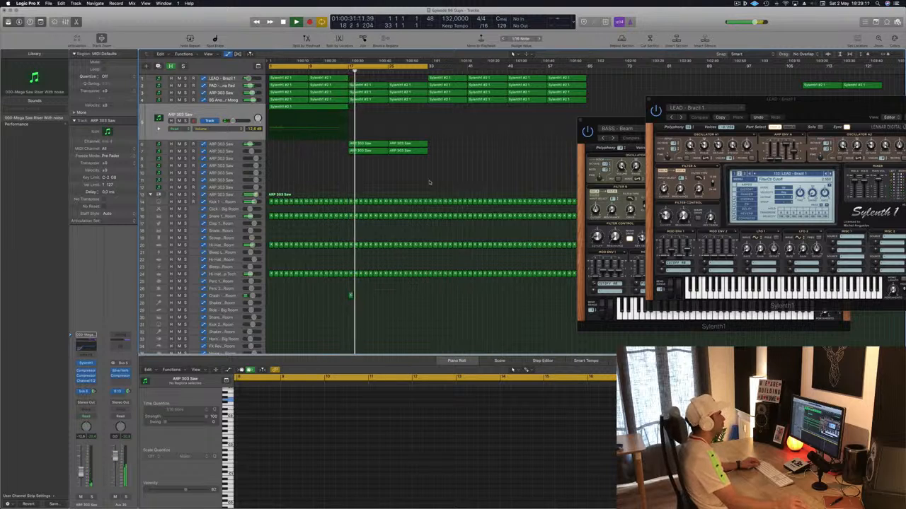
# Step: Close the LEAD - Brazil 1 and BASS - Beam Sylenth1 windows to clear the arrangement
pyautogui.moveTo(702, 108); pyautogui.dragTo(539, 130)
pyautogui.click(486, 124)
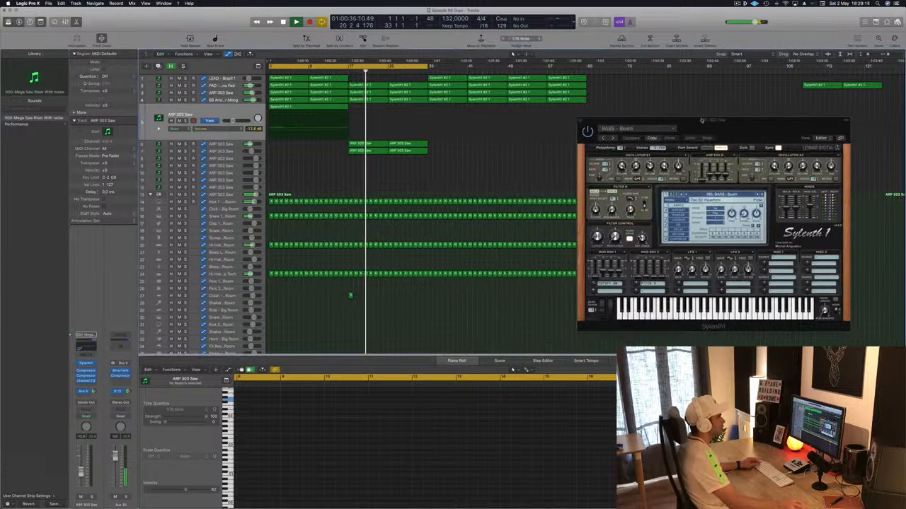
pyautogui.moveTo(700, 120); pyautogui.dragTo(496, 146)
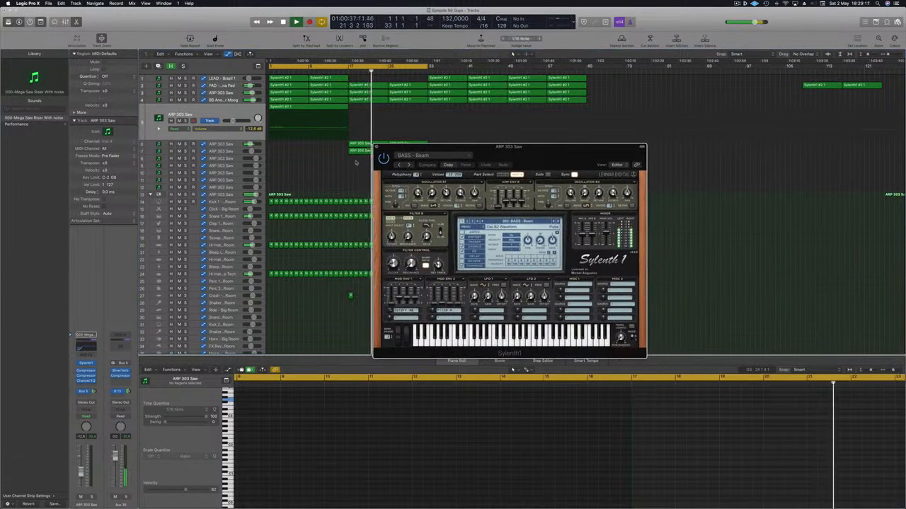
pyautogui.click(376, 147)
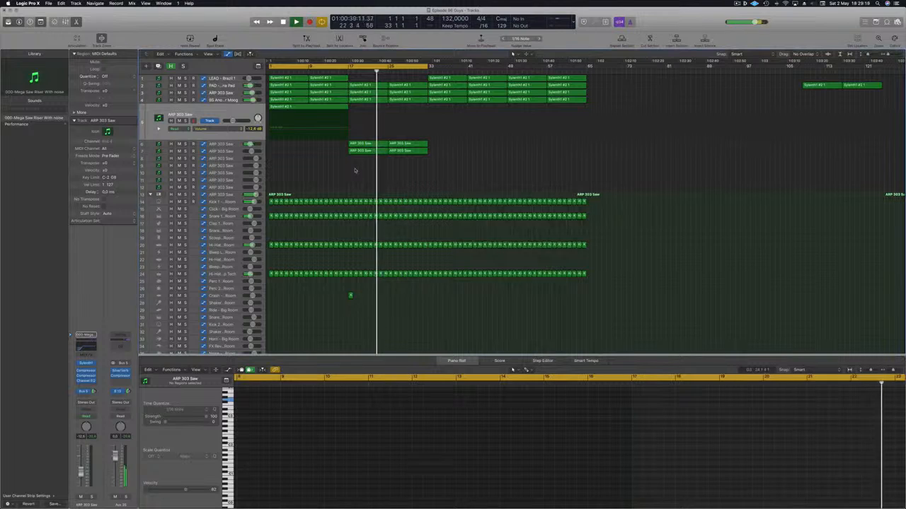
# Step: Set the PAD - Anjuna Pad track's automation mode to Touch and record a filter cutoff movement from its Sylenth1 window
pyautogui.click(221, 85)
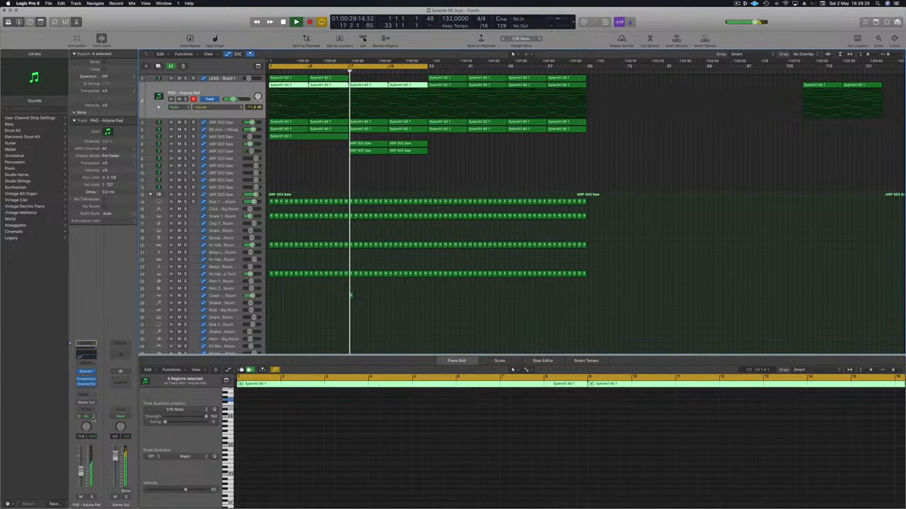
pyautogui.click(93, 418)
pyautogui.click(85, 424)
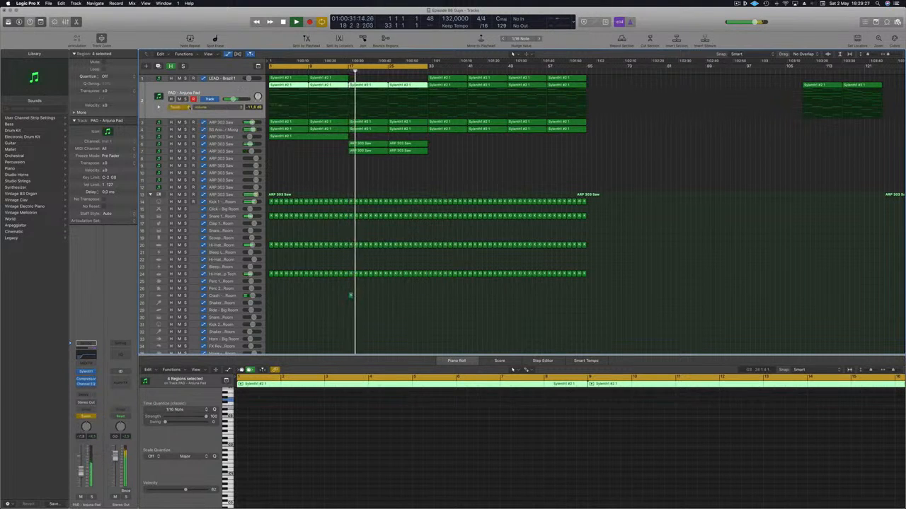
pyautogui.click(85, 372)
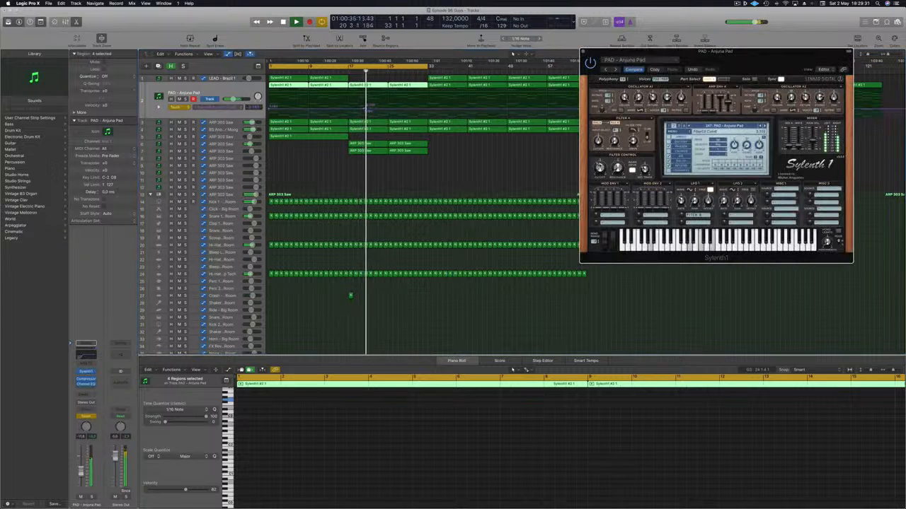
pyautogui.click(583, 51)
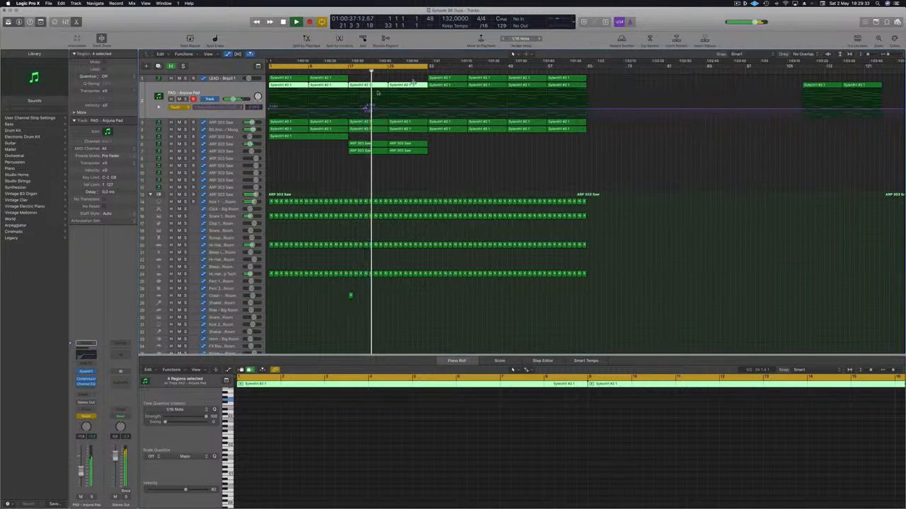
# Step: Flatten the recorded filter cutoff bump around bar 17 on the PAD - Anjuna Pad track's automation line
pyautogui.press('space')
pyautogui.press('space')
pyautogui.click(354, 109)
pyautogui.moveTo(354, 110); pyautogui.dragTo(349, 110)
# Step: Play the LEAD - Brazil 1 track from the start to check its rising filter cutoff automation
pyautogui.click(229, 79)
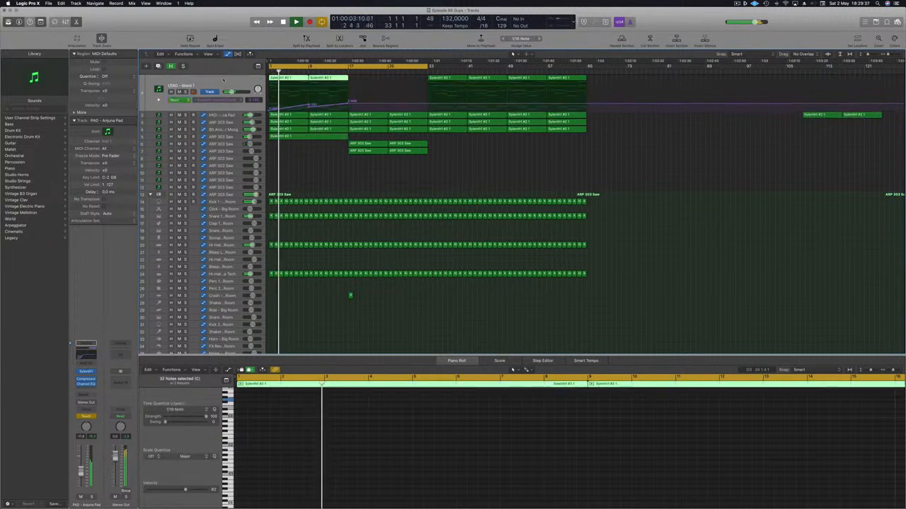
pyautogui.press('space')
pyautogui.click(350, 295)
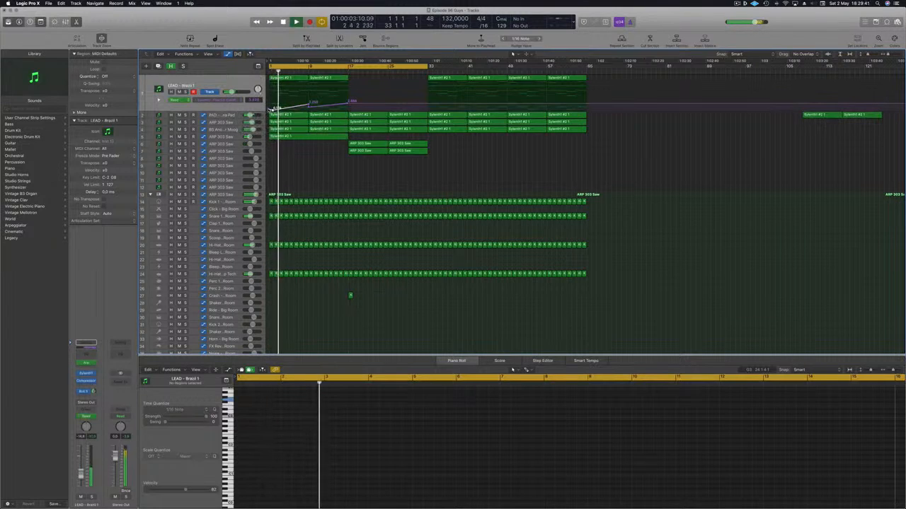
pyautogui.press('Return')
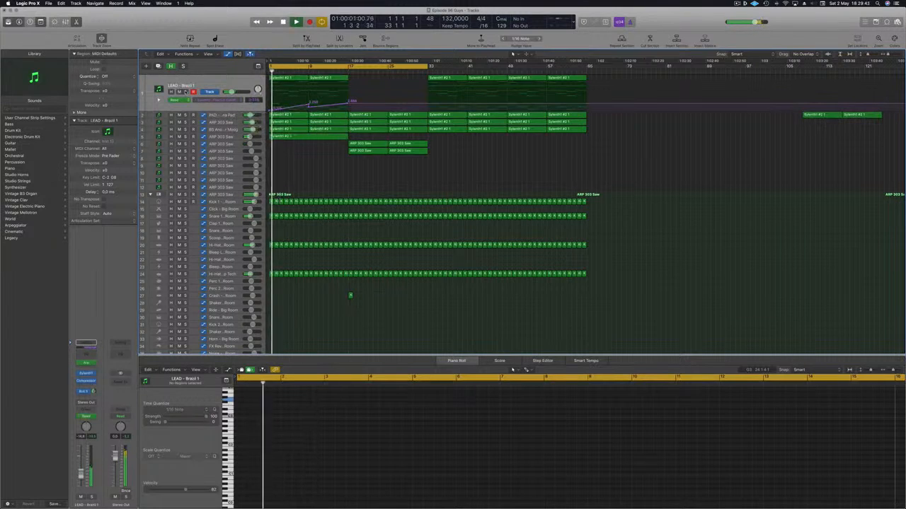
pyautogui.click(236, 99)
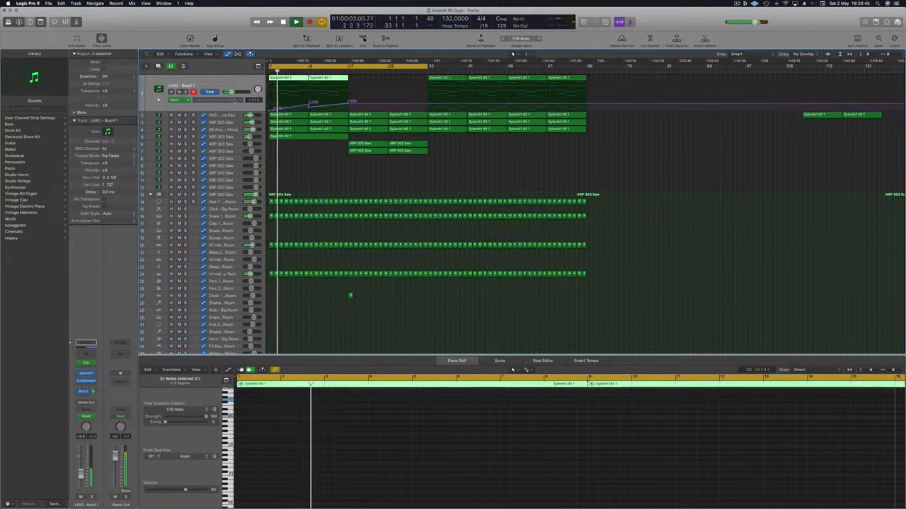
# Step: Set the PAD - Anjuna Pad track's automation mode to Read and draw filter cutoff ramps rising into bars 9, 17 and 25
pyautogui.click(231, 116)
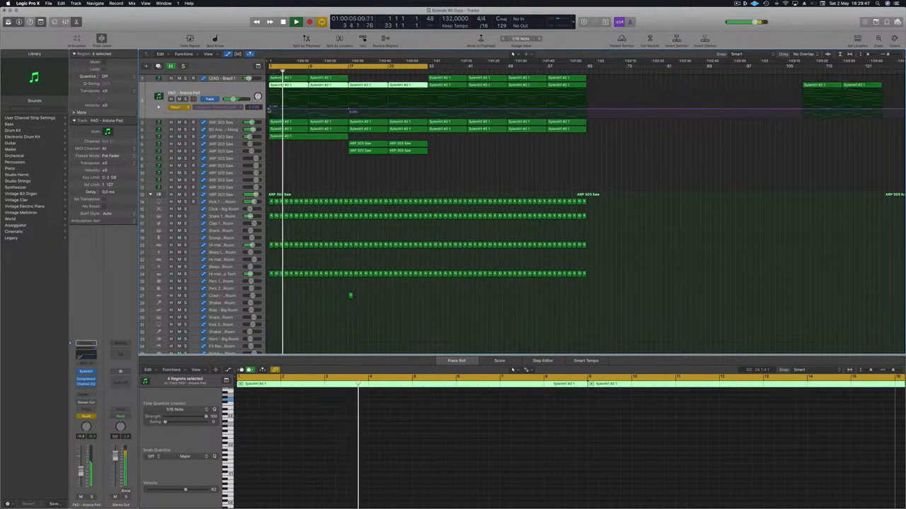
pyautogui.click(187, 108)
pyautogui.click(185, 102)
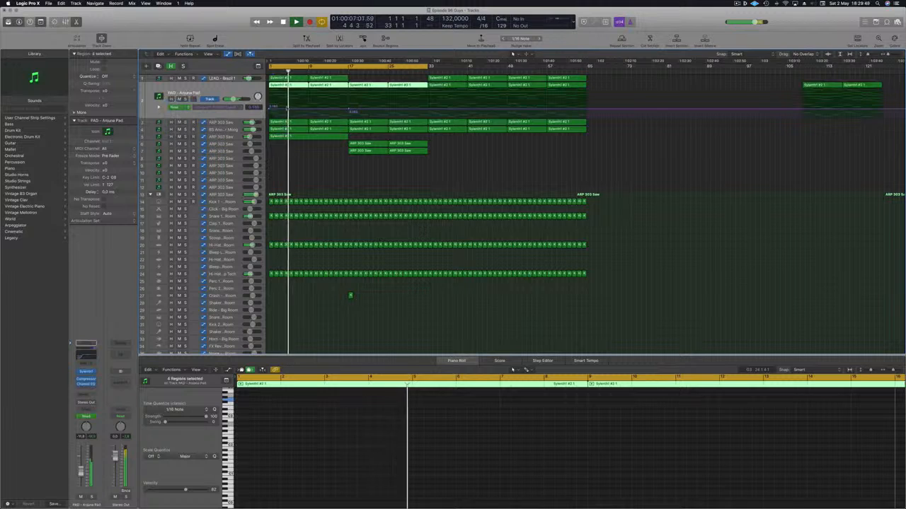
pyautogui.click(300, 111)
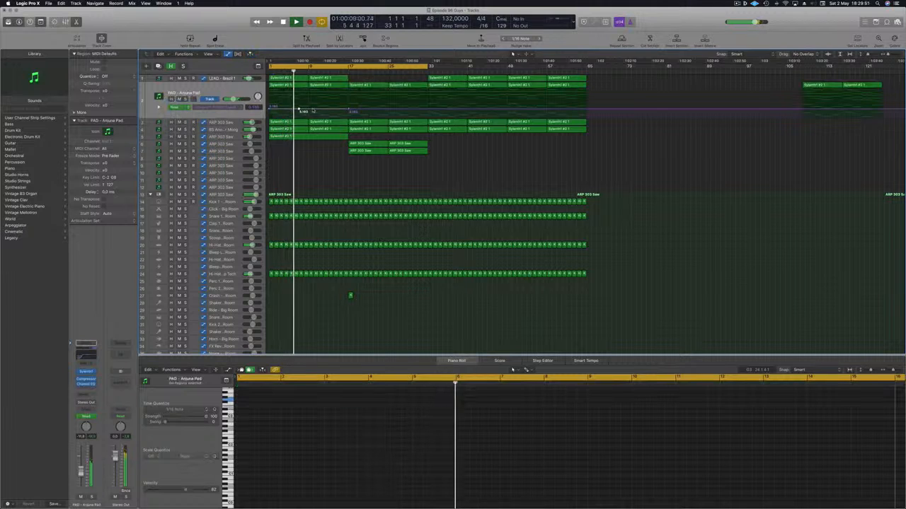
pyautogui.moveTo(307, 109)
pyautogui.mouseDown()
pyautogui.moveTo(307, 99)
pyautogui.moveTo(307, 109)
pyautogui.mouseUp()
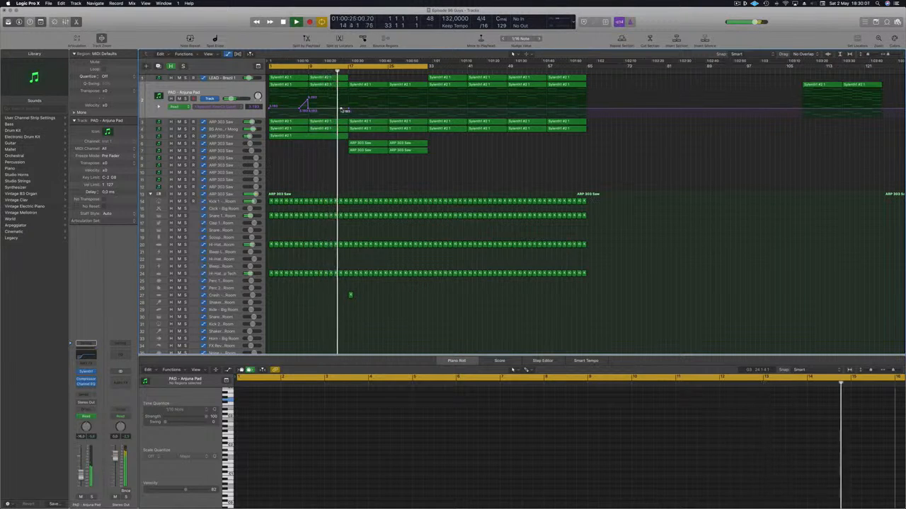
pyautogui.moveTo(349, 108); pyautogui.dragTo(389, 109)
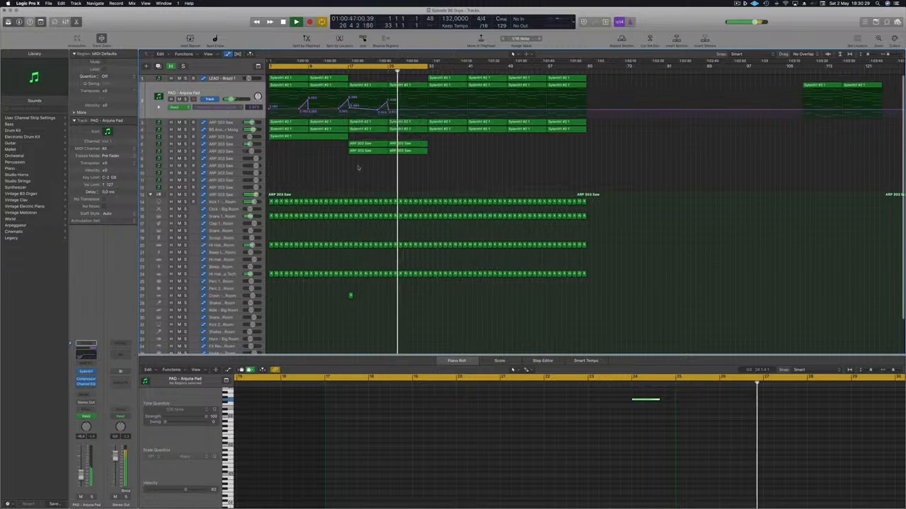
# Step: Play the arrangement into bar 17 and inspect the Sylenth1 preset on the ARP 303 Saw track 6
pyautogui.press('Return')
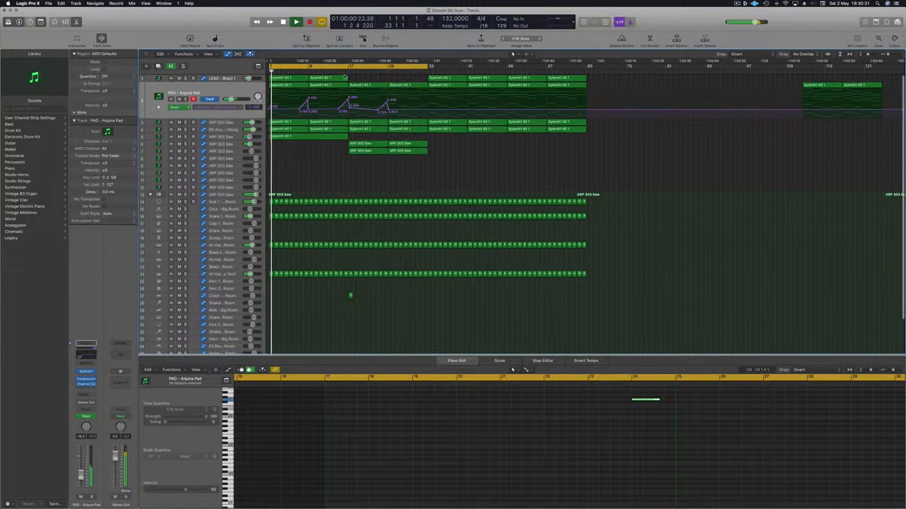
pyautogui.click(344, 70)
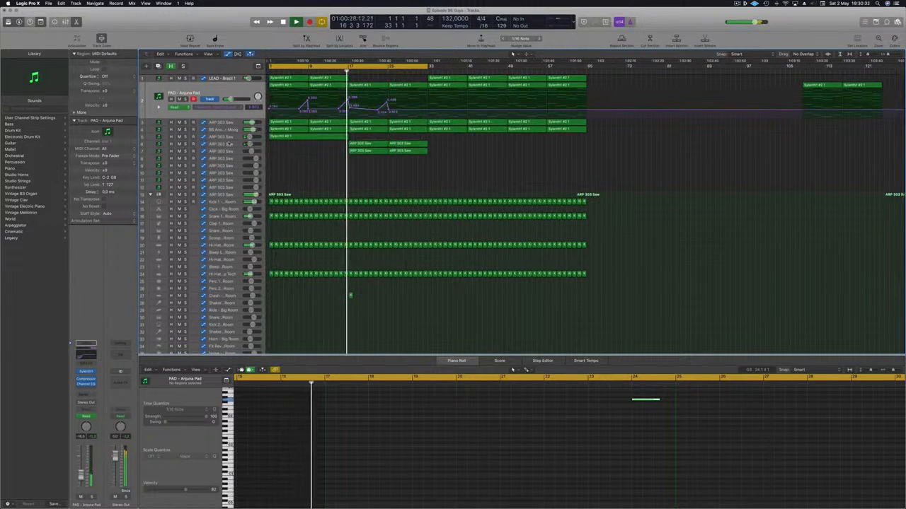
pyautogui.click(230, 144)
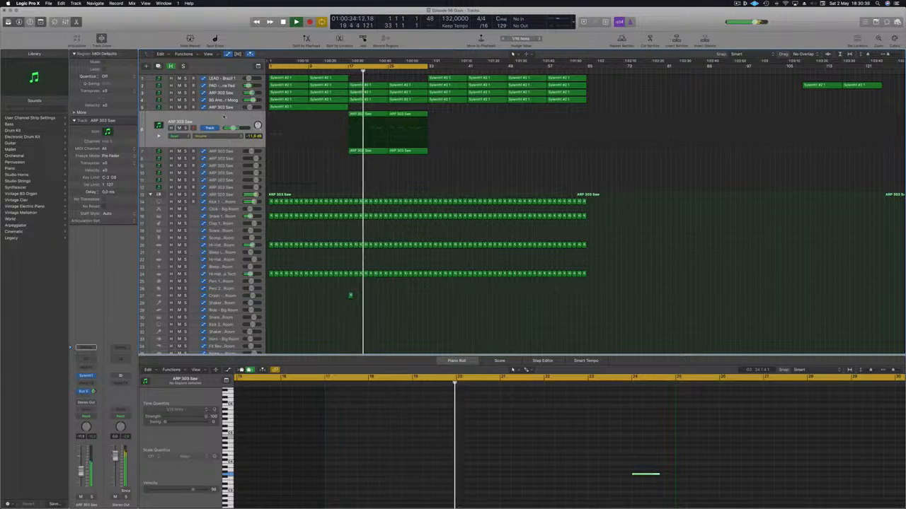
pyautogui.click(85, 376)
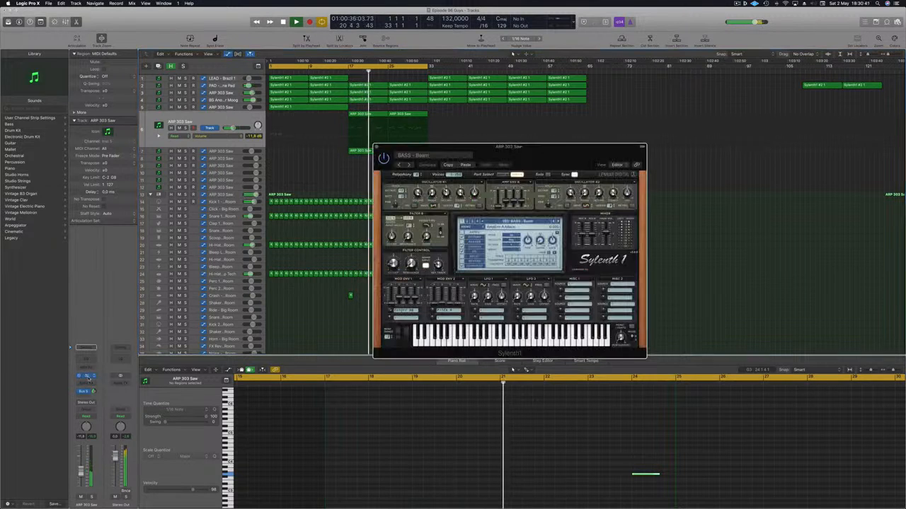
pyautogui.moveTo(443, 150); pyautogui.dragTo(449, 151)
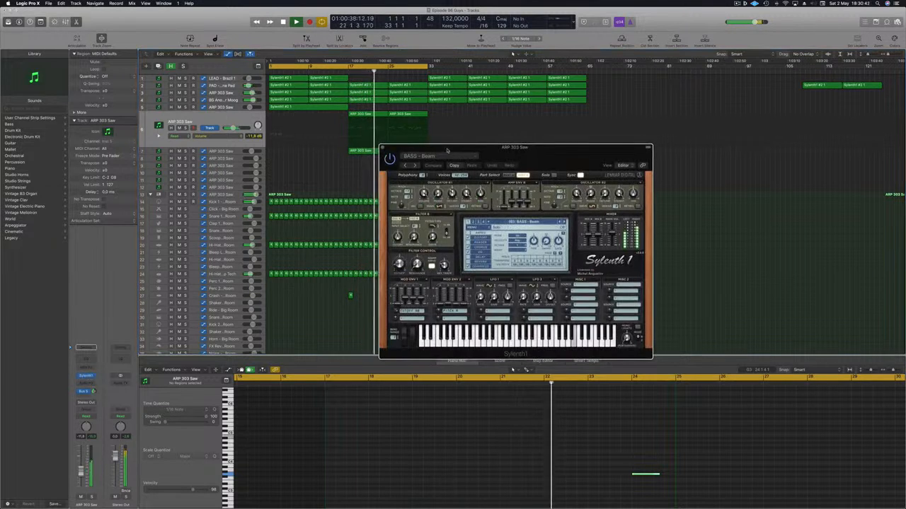
pyautogui.click(384, 149)
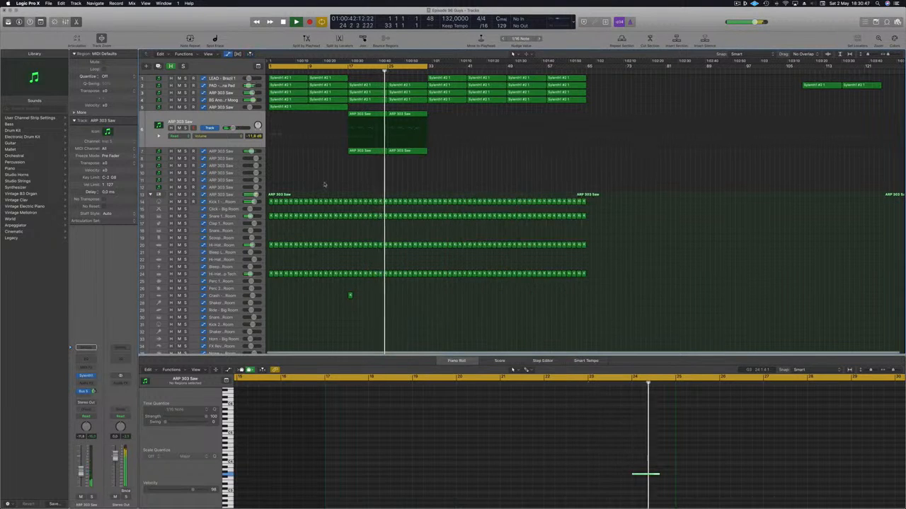
# Step: Play the ARP 303 Saw track 7 from about bar 23 and examine its notes at bars 24 and 32 in the Piano Roll
pyautogui.click(220, 152)
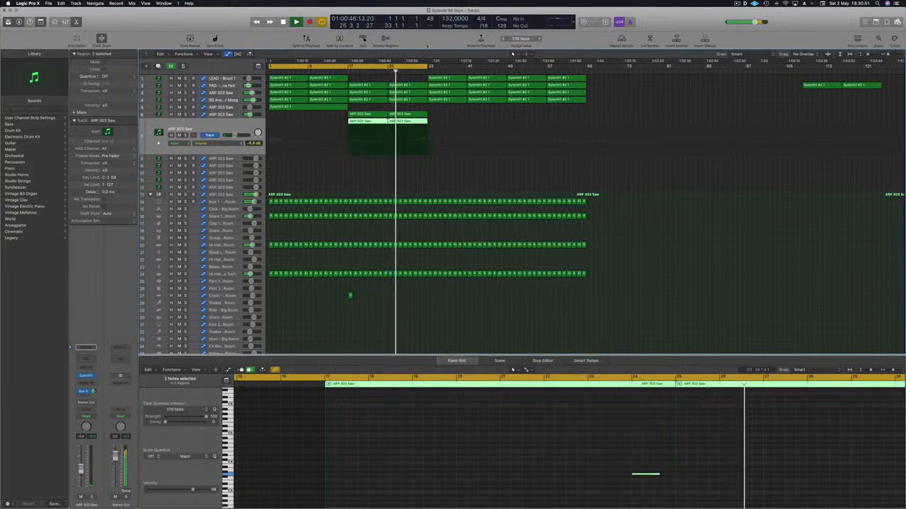
pyautogui.click(376, 71)
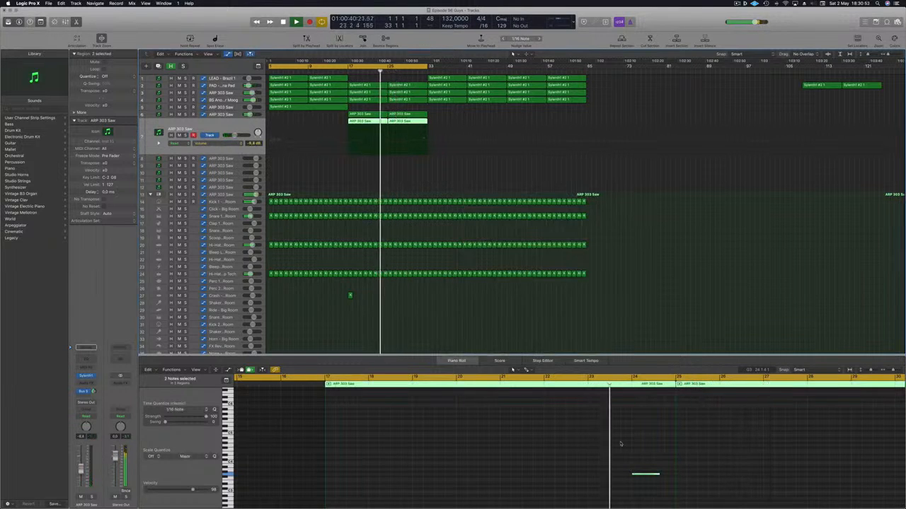
pyautogui.scroll(-3, 556, 449)
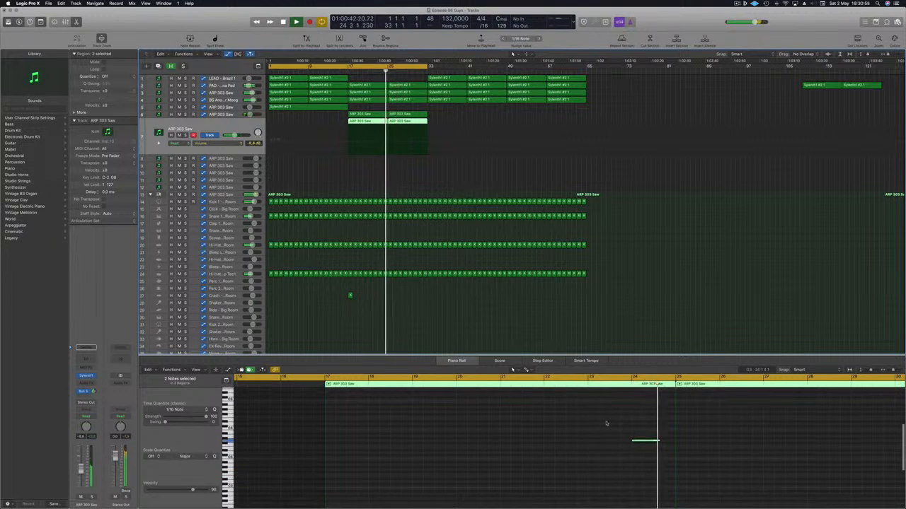
pyautogui.hscroll(-3, 596, 466)
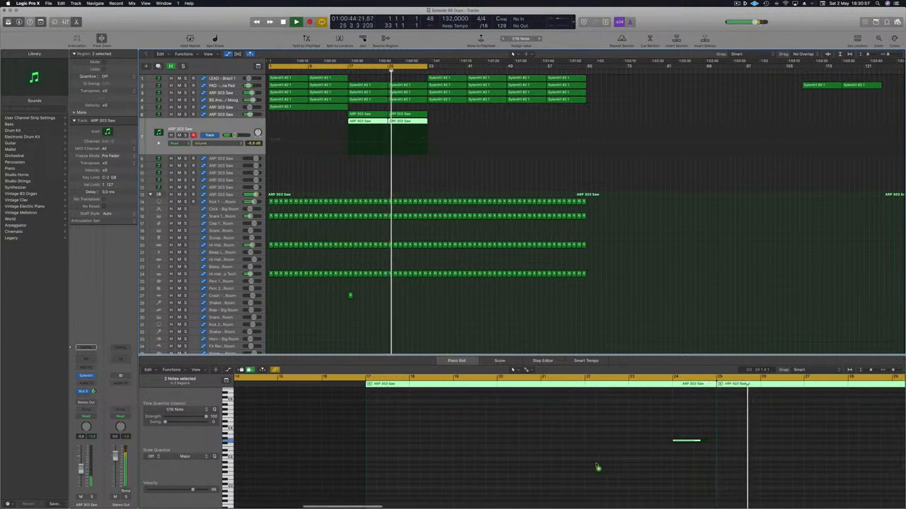
pyautogui.hscroll(3, 597, 465)
pyautogui.hscroll(3, 596, 466)
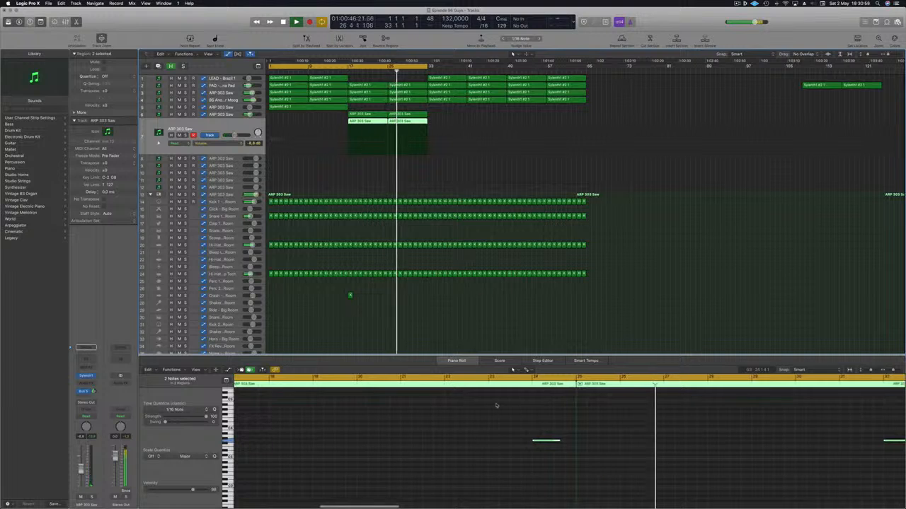
pyautogui.moveTo(496, 403); pyautogui.dragTo(884, 475)
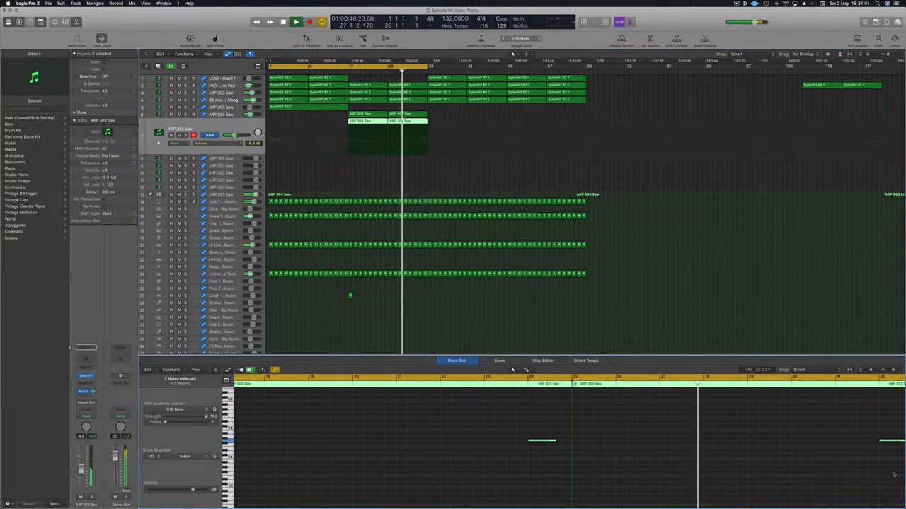
pyautogui.scroll(2, 893, 474)
pyautogui.scroll(2, 893, 475)
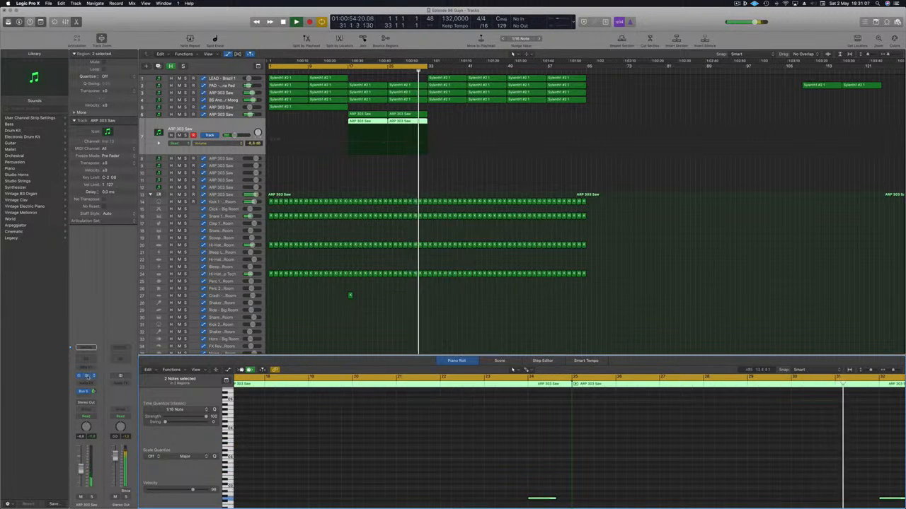
# Step: Load the BASS - #ABGT preset in track 7's Sylenth1 and audition the following bass presets against its notes at bars 24 and 32
pyautogui.click(87, 377)
pyautogui.click(786, 198)
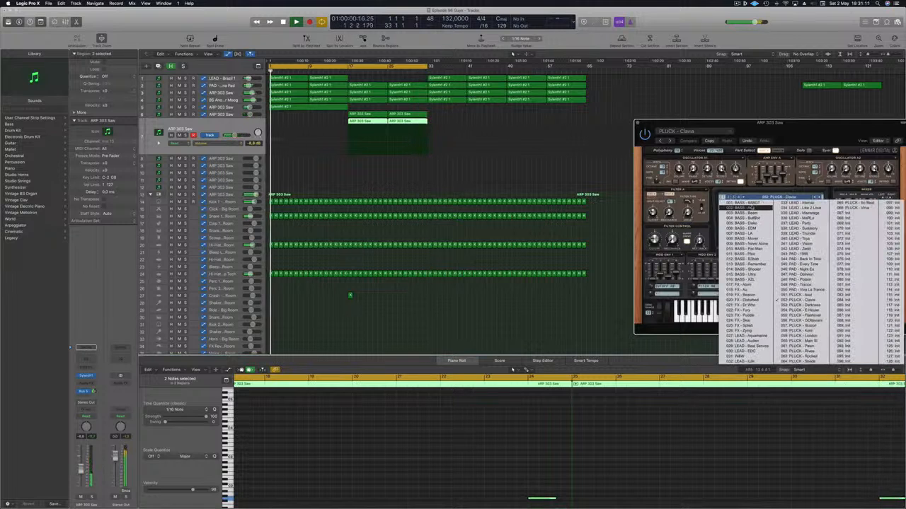
pyautogui.click(740, 204)
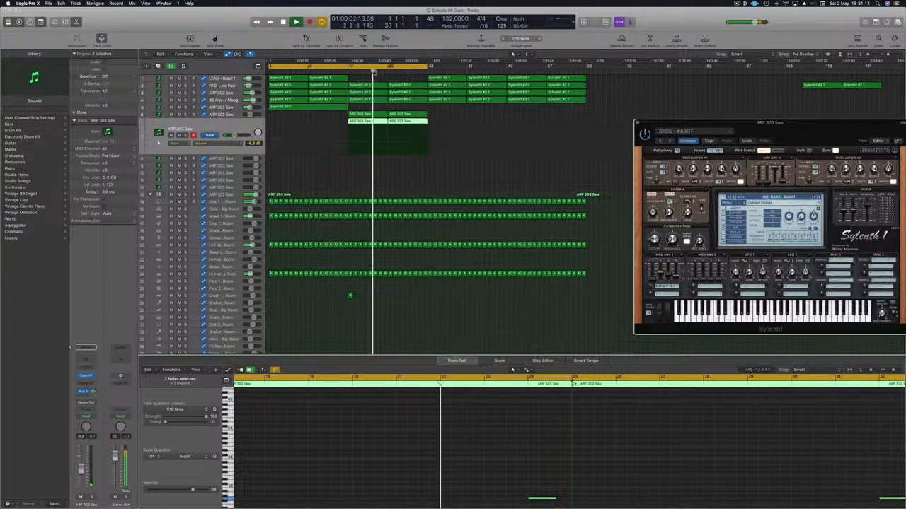
pyautogui.click(374, 72)
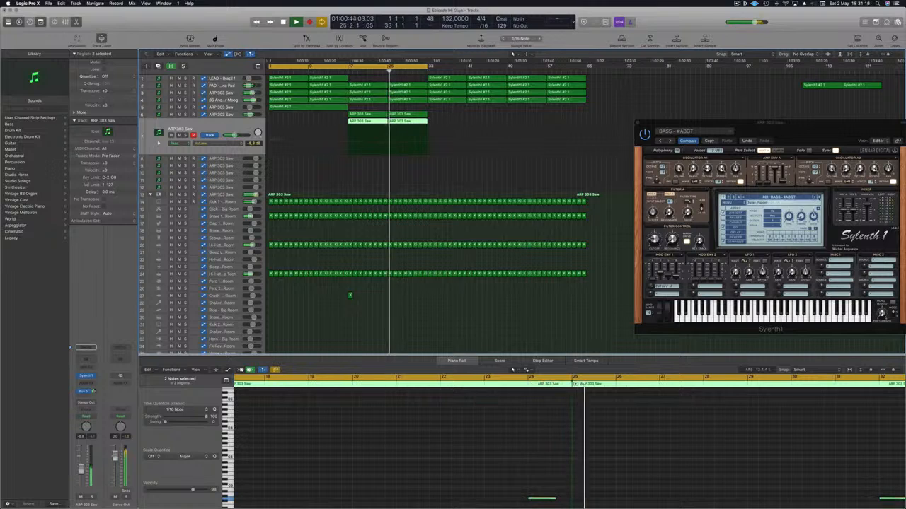
pyautogui.click(820, 198)
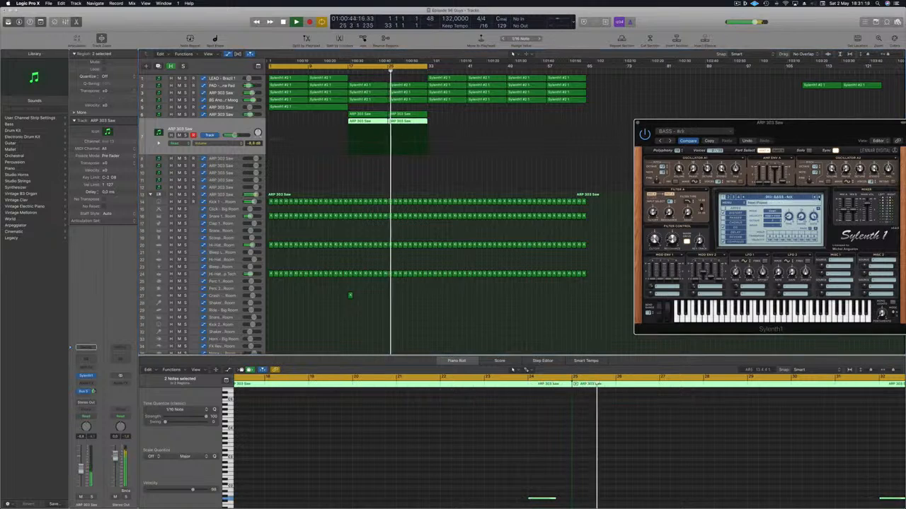
pyautogui.click(417, 72)
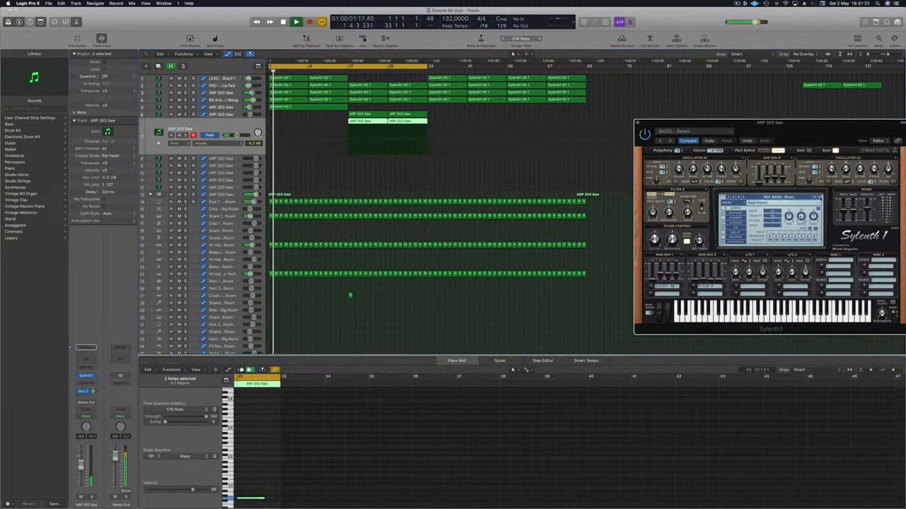
# Step: Move the Sylenth1 window beside the regions, continue auditioning bass presets with a filter cutoff tweak, and load BASS - EDM
pyautogui.moveTo(833, 130); pyautogui.dragTo(630, 103)
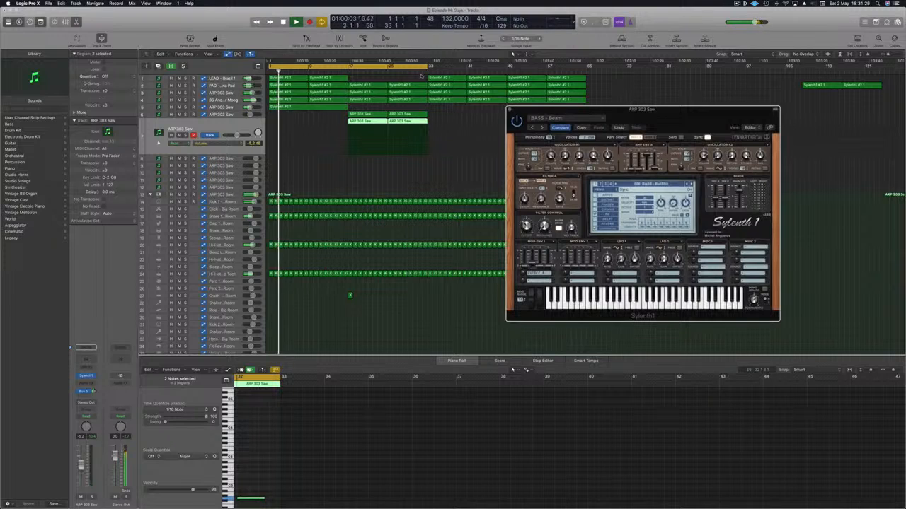
pyautogui.click(422, 72)
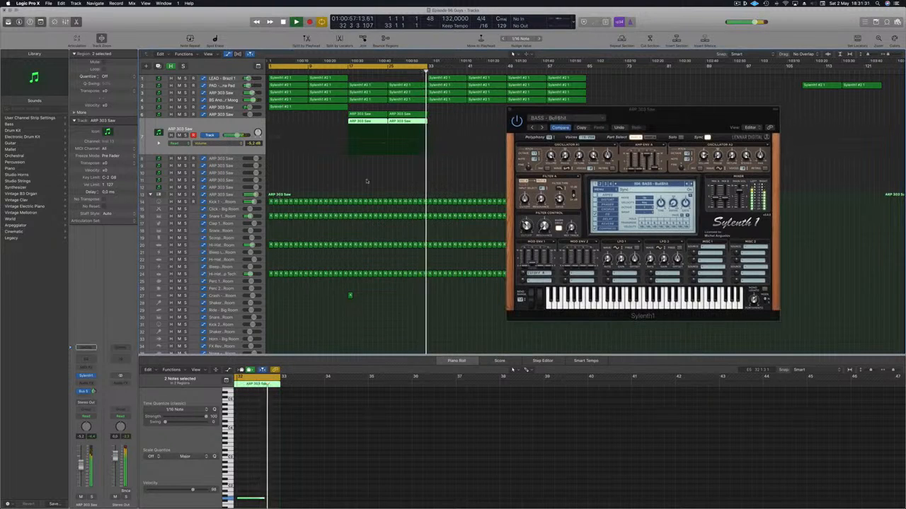
pyautogui.click(530, 211)
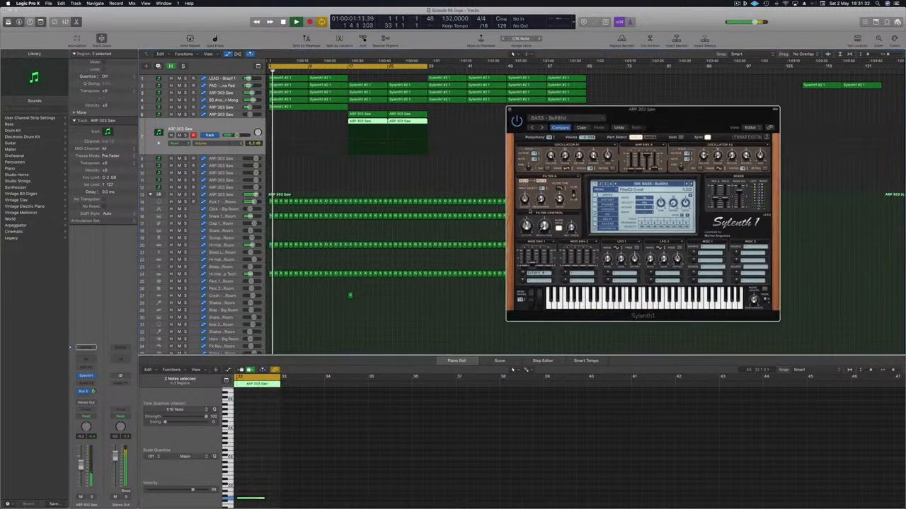
pyautogui.click(377, 72)
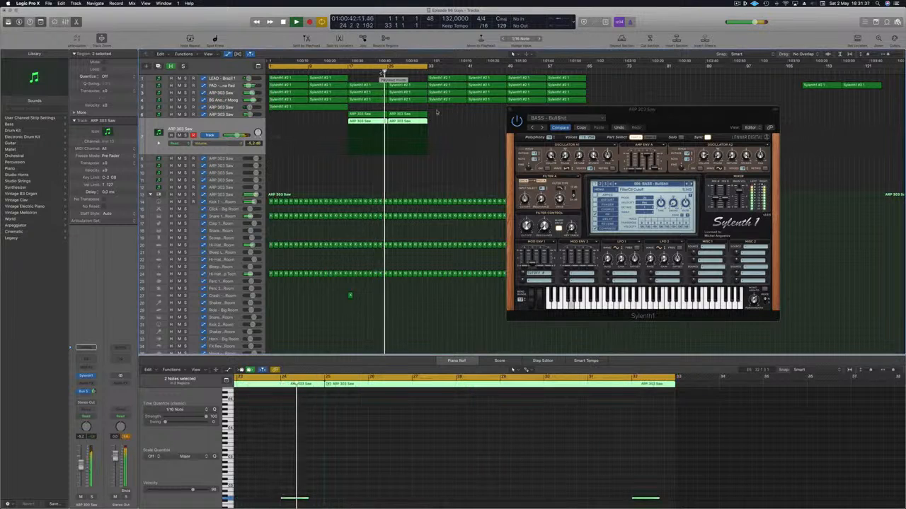
pyautogui.click(693, 182)
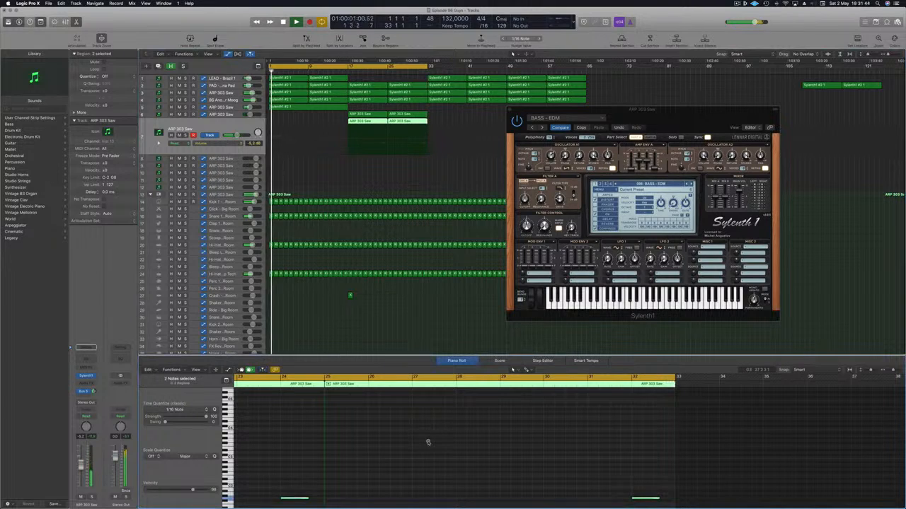
# Step: Transpose track 7's two selected notes up an octave and play back from about bar 23
pyautogui.hotkey('alt', 'shift', 'Up')
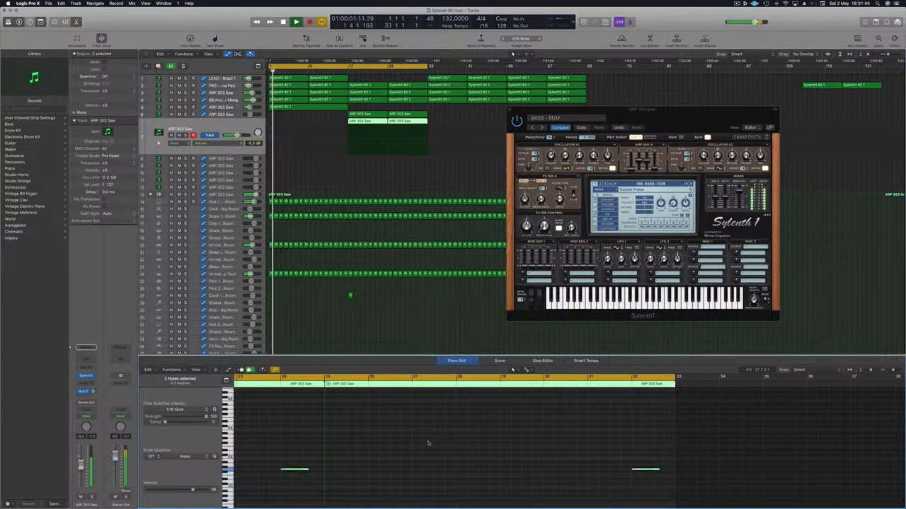
pyautogui.hotkey('alt', 'shift', 'Up')
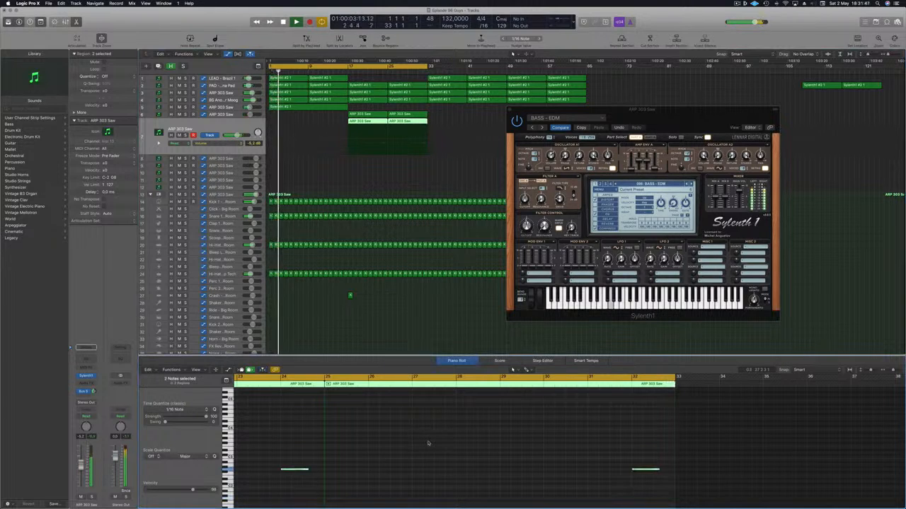
pyautogui.click(380, 72)
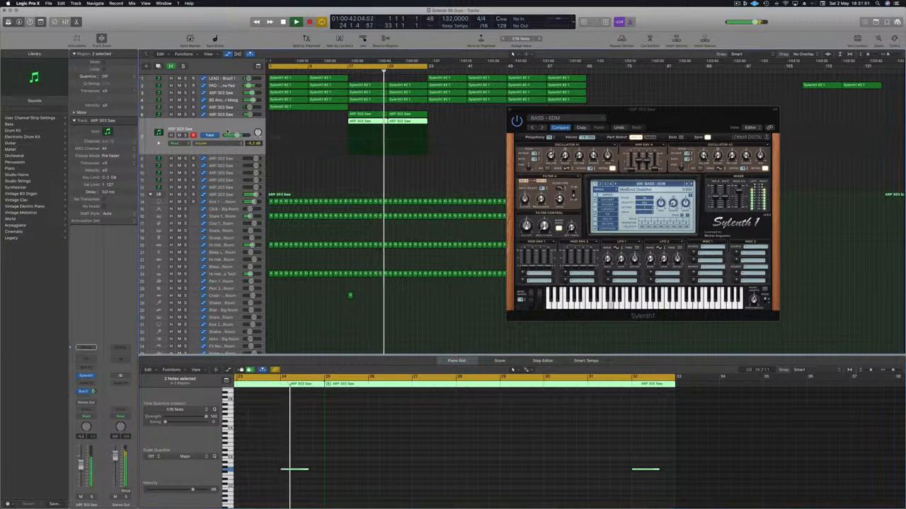
# Step: Audition further bass presets in track 7's Sylenth1 and load BASS - Bull$hit
pyautogui.click(686, 184)
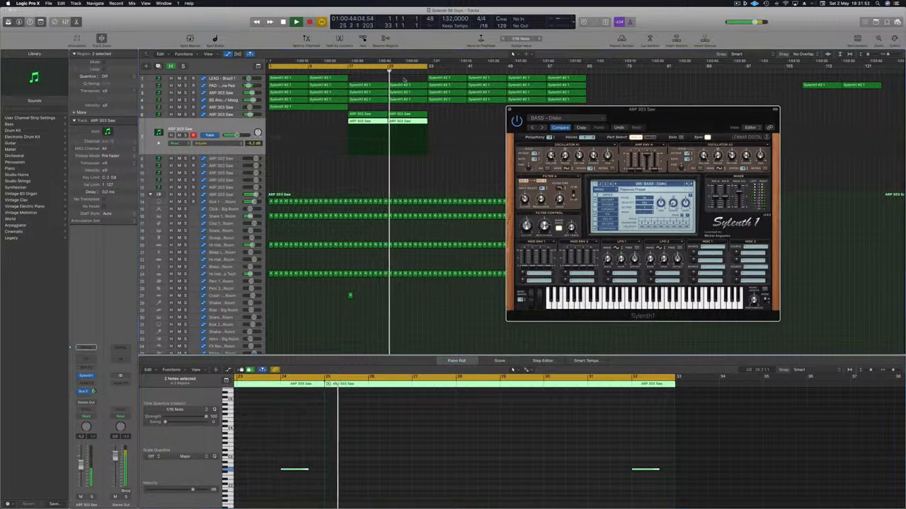
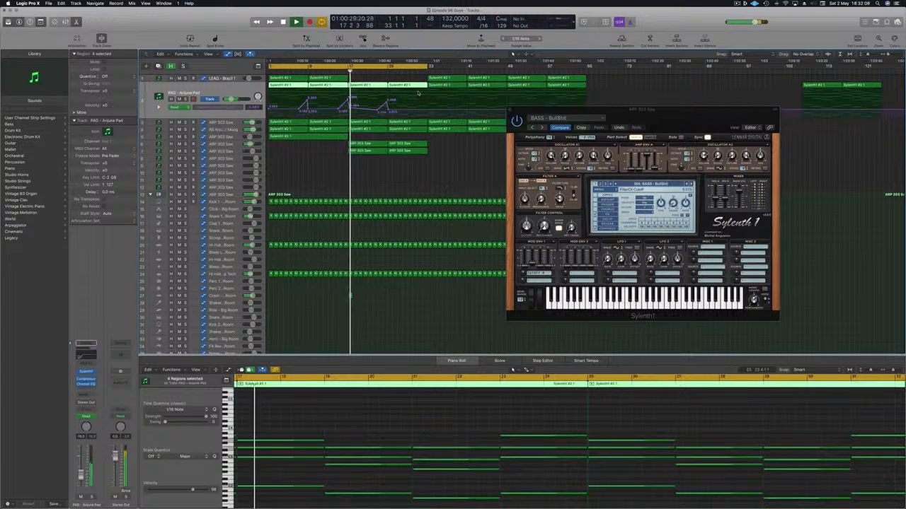
# Step: Extend the pad's filter cutoff automation with a dip near bar 25 and a rise at bar 33, moving Sylenth1 clear of the regions
pyautogui.click(391, 104)
pyautogui.moveTo(393, 100); pyautogui.dragTo(427, 109)
pyautogui.moveTo(538, 111); pyautogui.dragTo(628, 127)
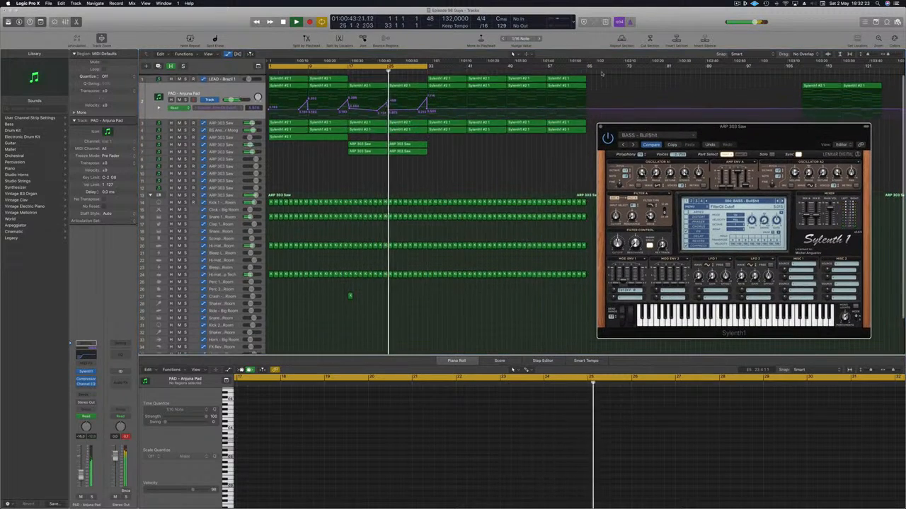
# Step: Select the ARP 303 Saw on track 3 and solo it briefly to check its sound in the mix
pyautogui.scroll(-1, 602, 73)
pyautogui.click(270, 144)
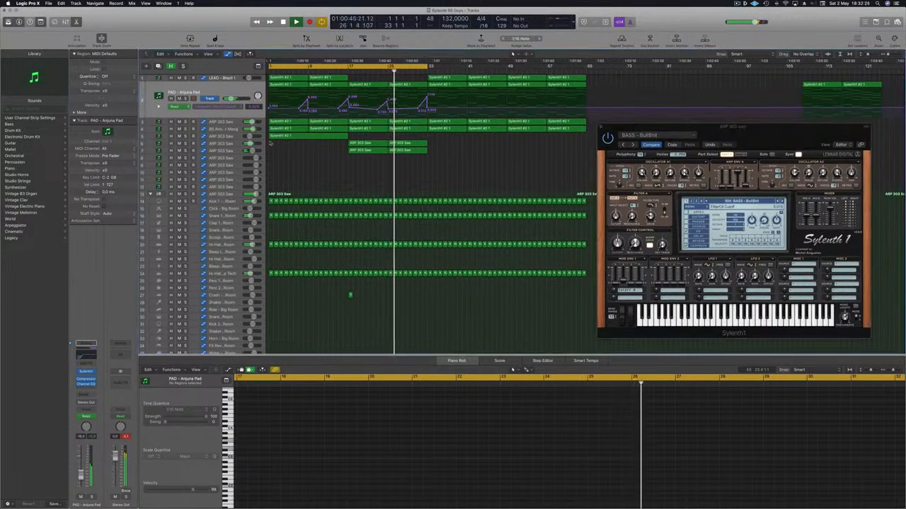
pyautogui.click(229, 124)
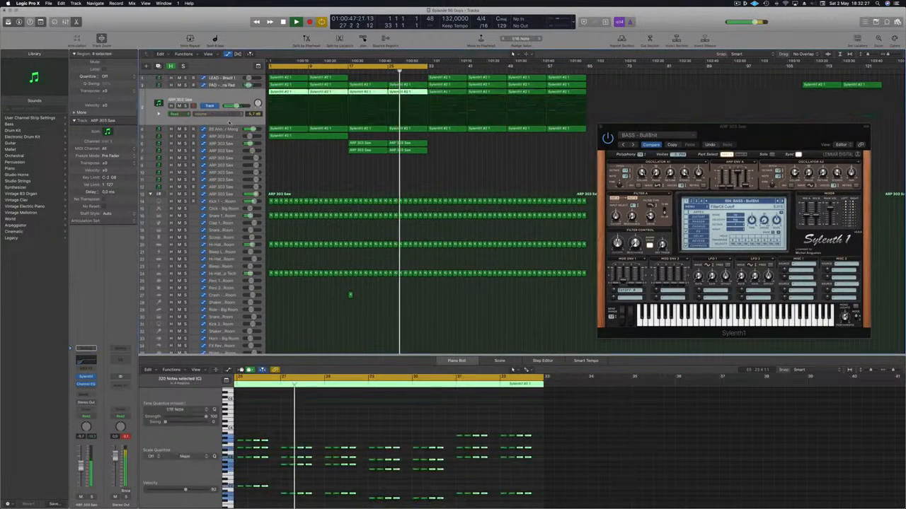
pyautogui.click(184, 106)
pyautogui.click(185, 106)
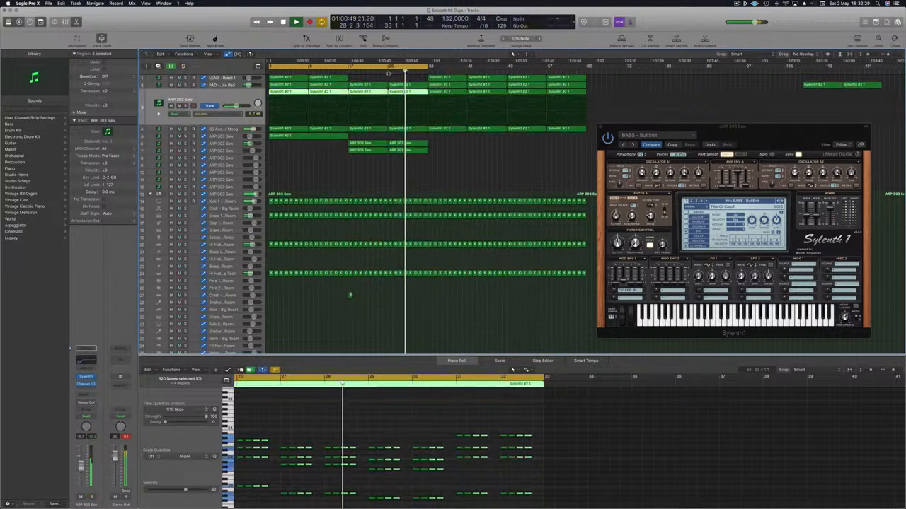
# Step: Delete the LEAD and PAD regions between bars 33 and 65 and extend the cycle range to bar 49
pyautogui.scroll(1, 529, 84)
pyautogui.scroll(-1, 572, 88)
pyautogui.moveTo(597, 79); pyautogui.dragTo(447, 85)
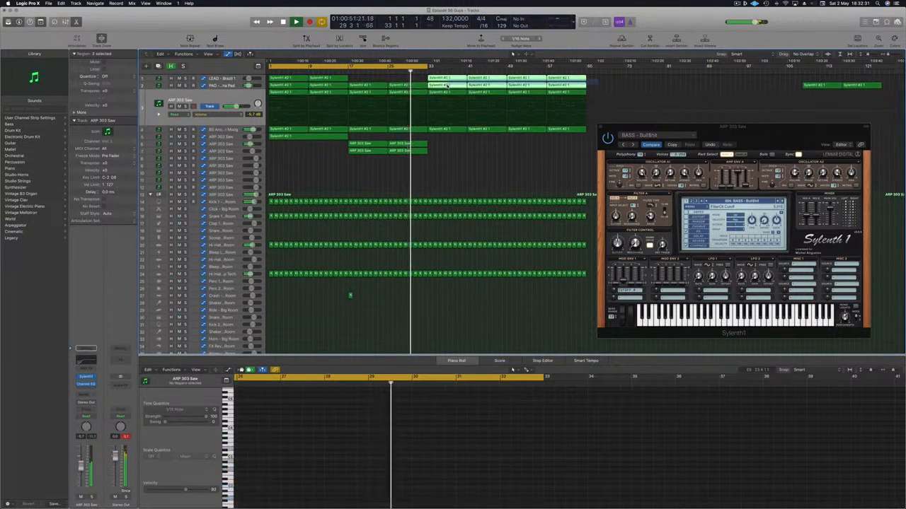
pyautogui.press('Delete')
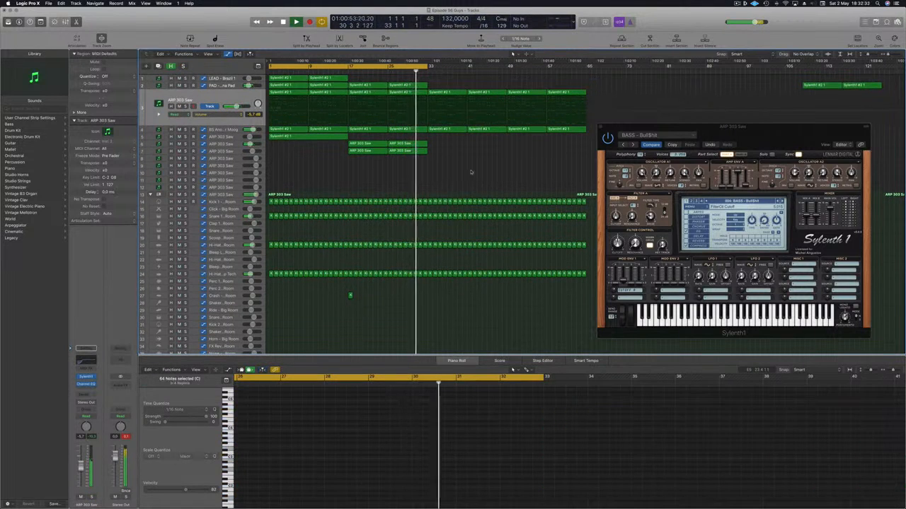
pyautogui.moveTo(430, 66); pyautogui.dragTo(508, 66)
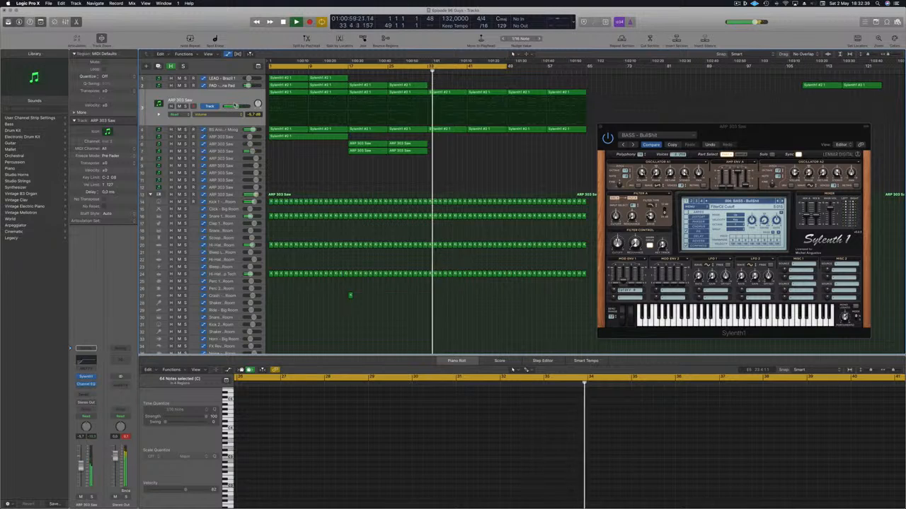
# Step: Bring up filter cutoff automation on track 3 by moving Sylenth1's cutoff in Touch mode, and add a point at bar 25
pyautogui.click(236, 101)
pyautogui.click(425, 177)
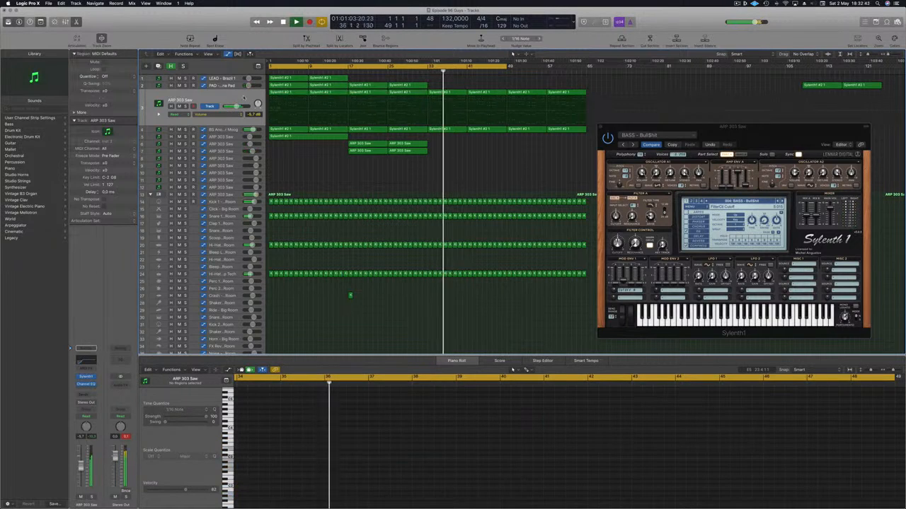
pyautogui.click(242, 99)
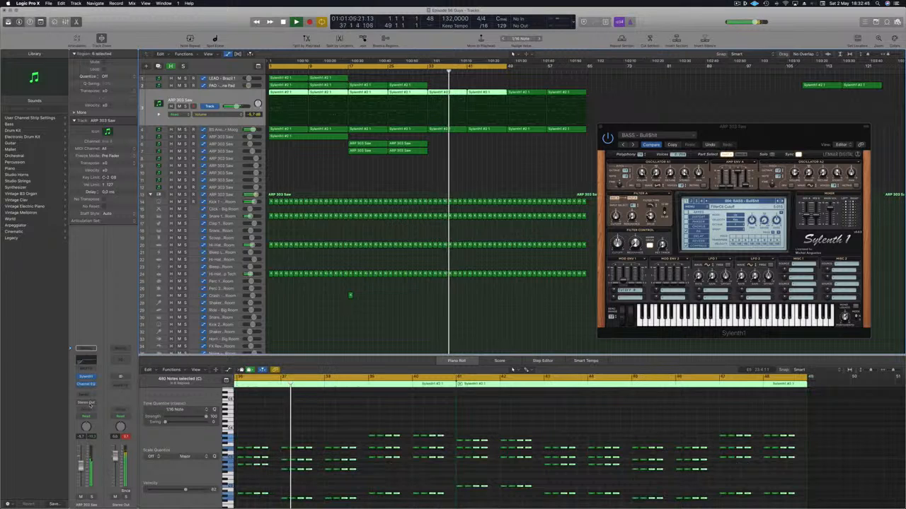
pyautogui.click(87, 417)
pyautogui.click(111, 361)
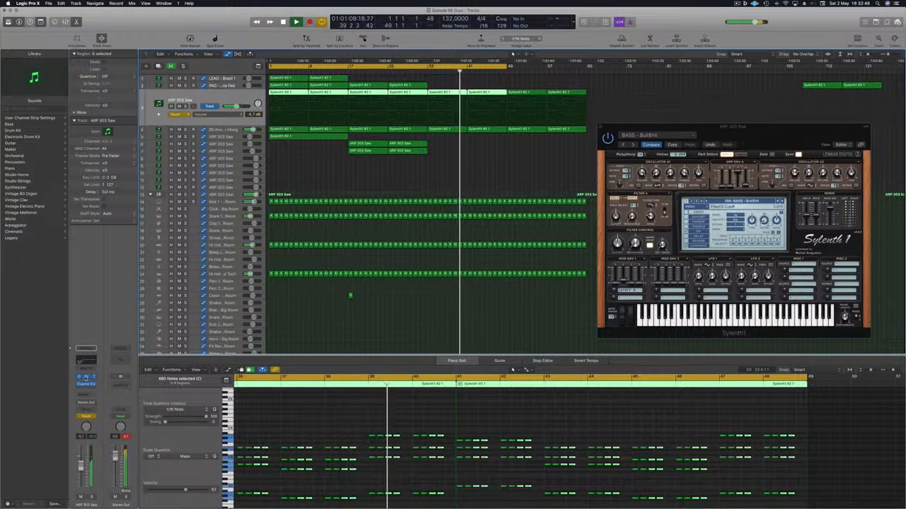
pyautogui.click(86, 377)
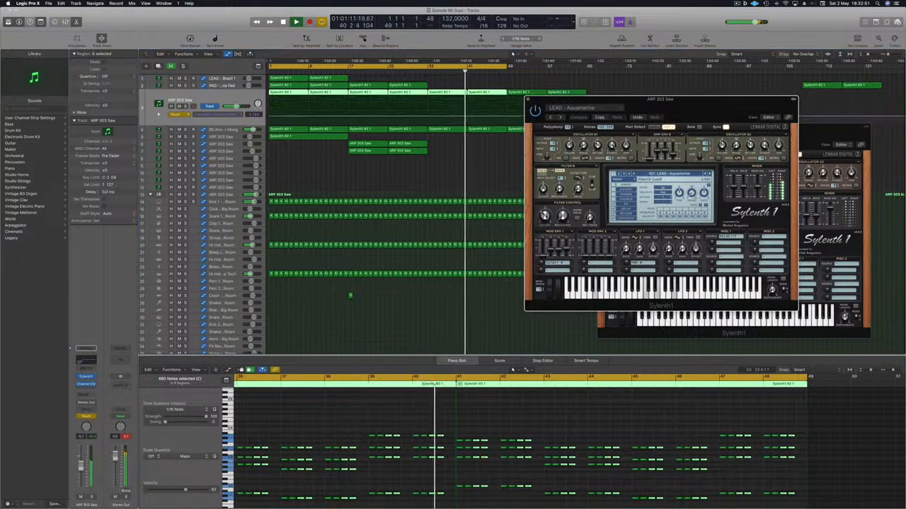
pyautogui.press('super+w')
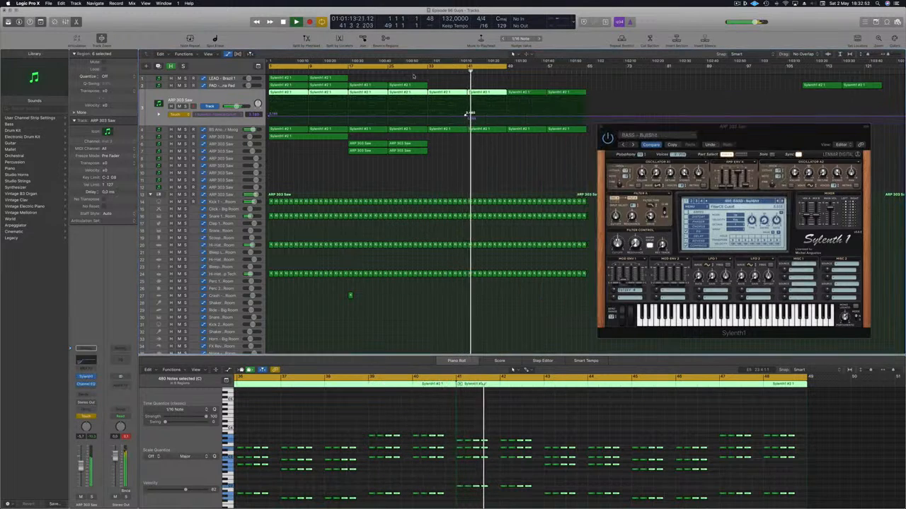
pyautogui.click(392, 119)
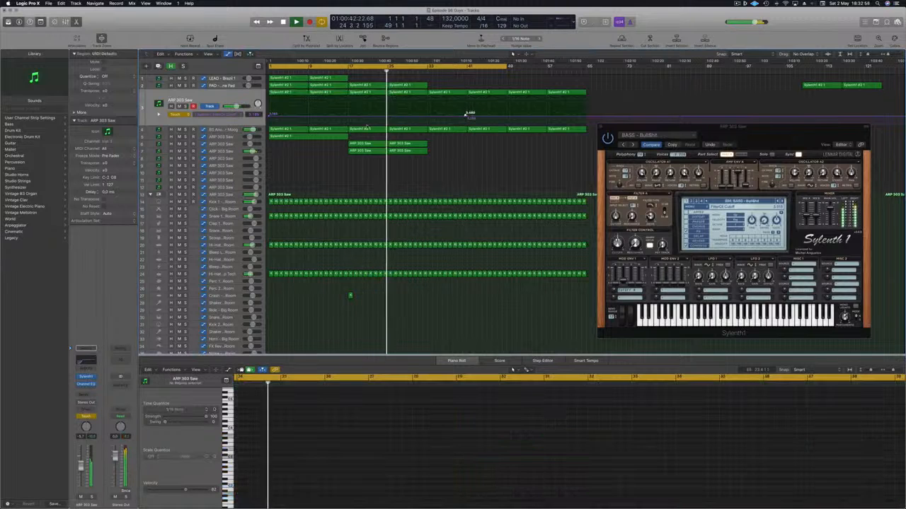
# Step: Lower the volume of the ARP 303 Saw on track 7 to about -11 dB
pyautogui.click(229, 172)
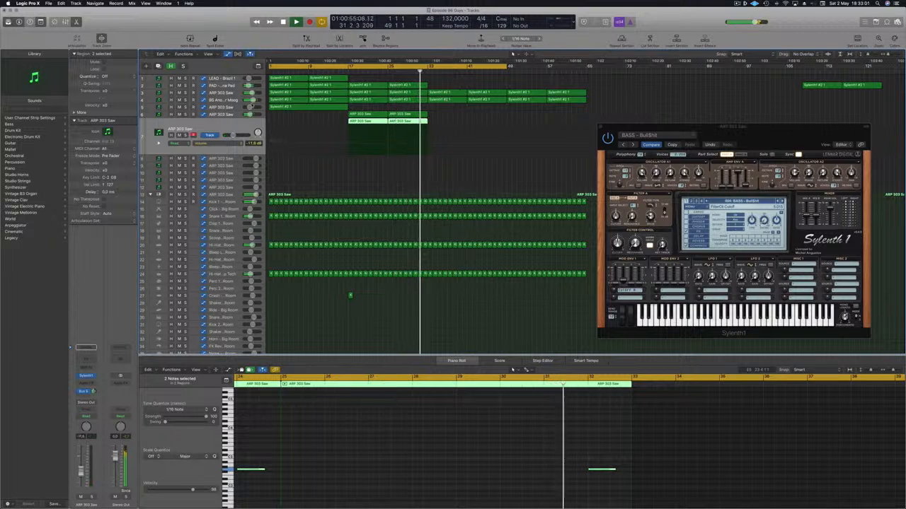
pyautogui.click(232, 101)
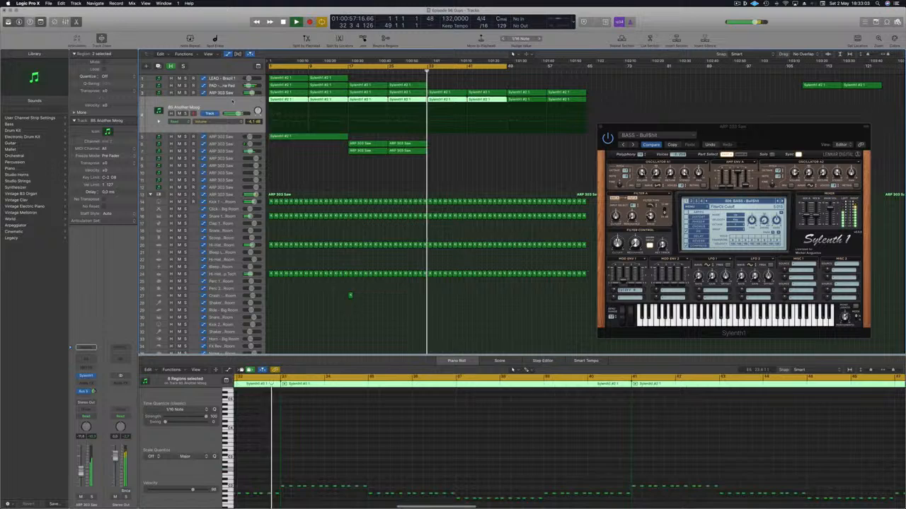
# Step: Shape track 3's filter cutoff automation to dip at bar 33 and rise through bar 41 to a high point at bar 49
pyautogui.click(237, 92)
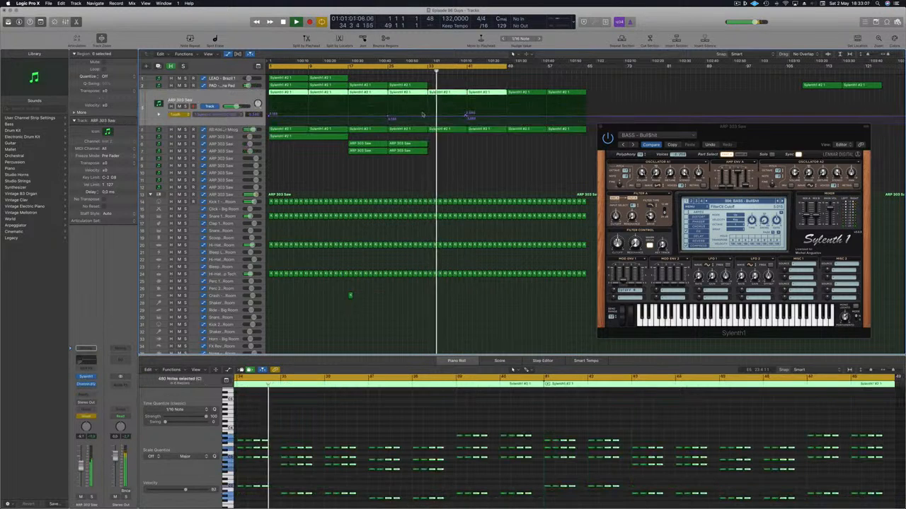
pyautogui.click(428, 118)
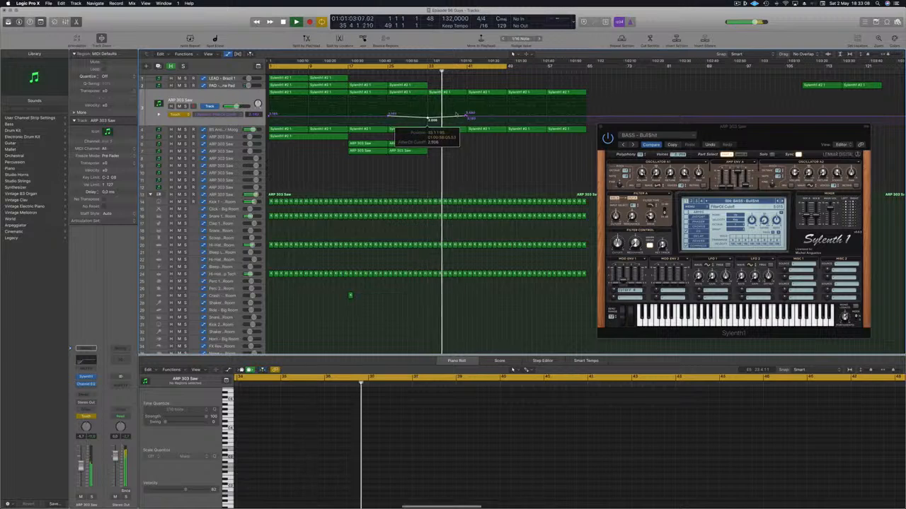
pyautogui.moveTo(465, 117); pyautogui.dragTo(506, 108)
pyautogui.click(506, 114)
# Step: Add a Bus 5 send to track 3 and move its level during playback to create send automation
pyautogui.click(179, 99)
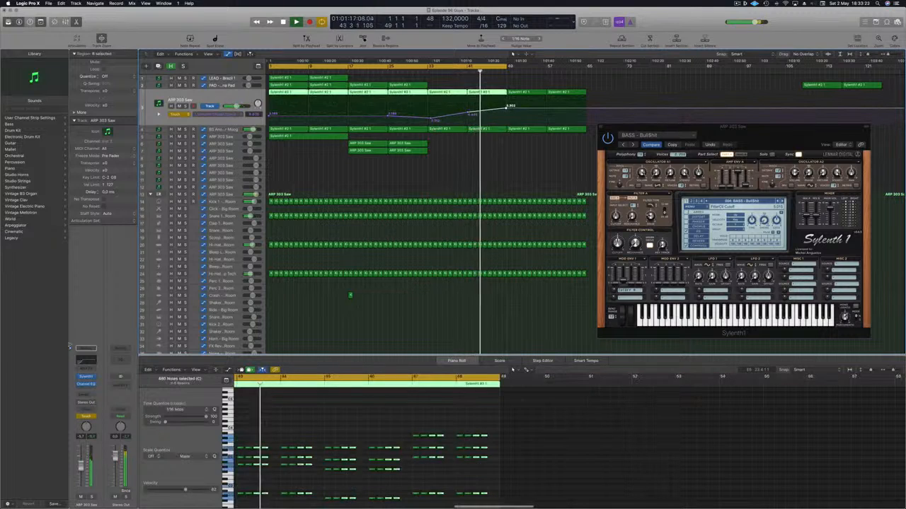
pyautogui.click(86, 349)
pyautogui.moveTo(82, 406)
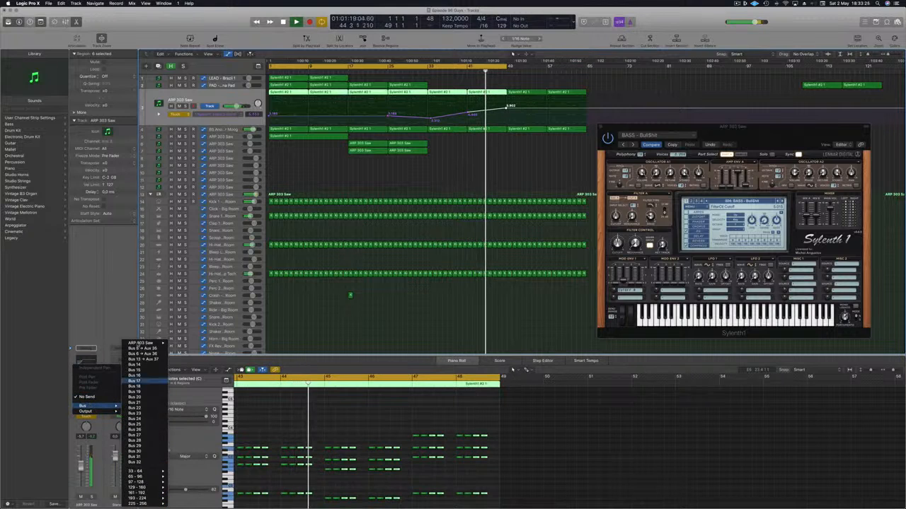
pyautogui.click(142, 349)
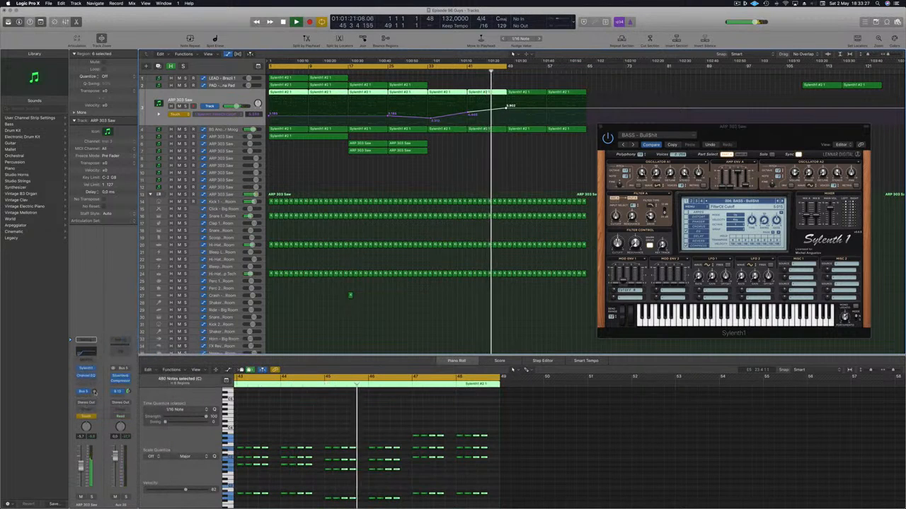
pyautogui.moveTo(95, 392); pyautogui.dragTo(98, 373)
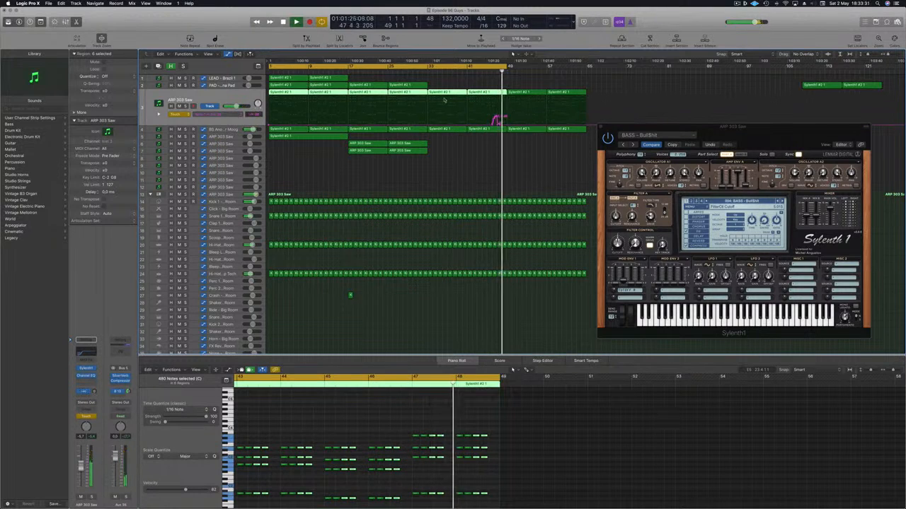
# Step: Clear the recorded send automation points before bar 49 on track 3 and set its automation mode to Read
pyautogui.moveTo(498, 123); pyautogui.dragTo(428, 129)
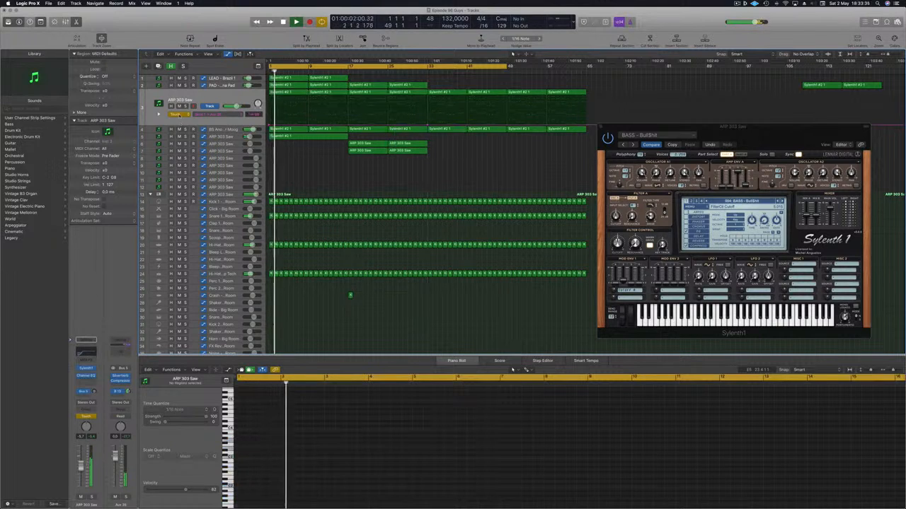
pyautogui.click(177, 113)
pyautogui.click(175, 108)
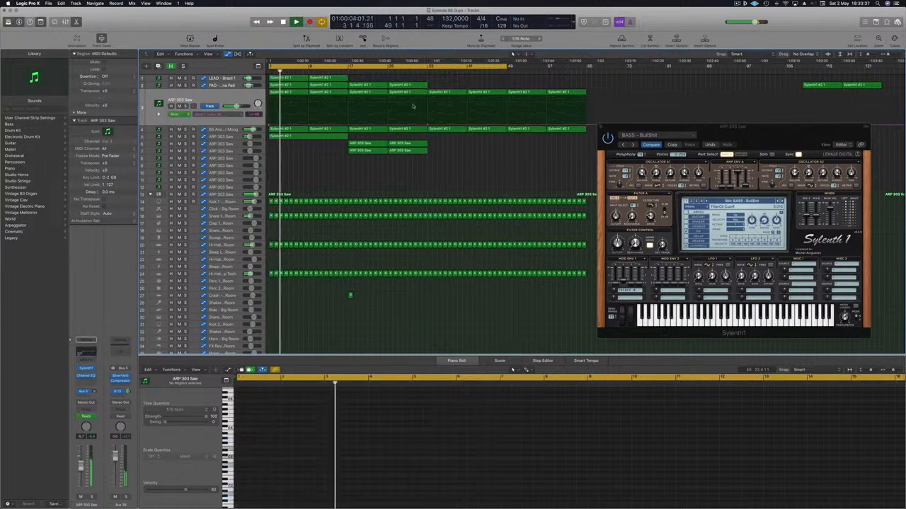
# Step: Play from about bar 32 and draw track 3's Bus 5 send automation rising from bar 33 to about -16.7 dB at bar 41
pyautogui.click(423, 70)
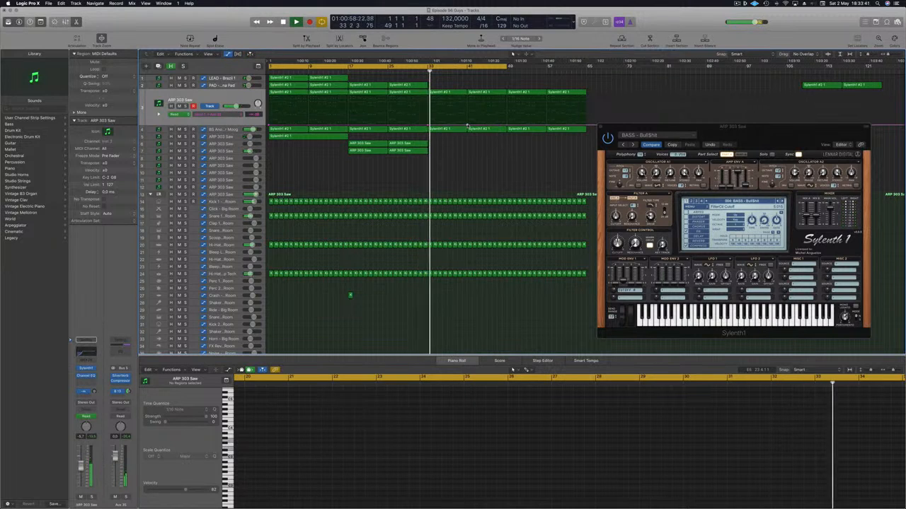
pyautogui.moveTo(467, 124); pyautogui.dragTo(469, 115)
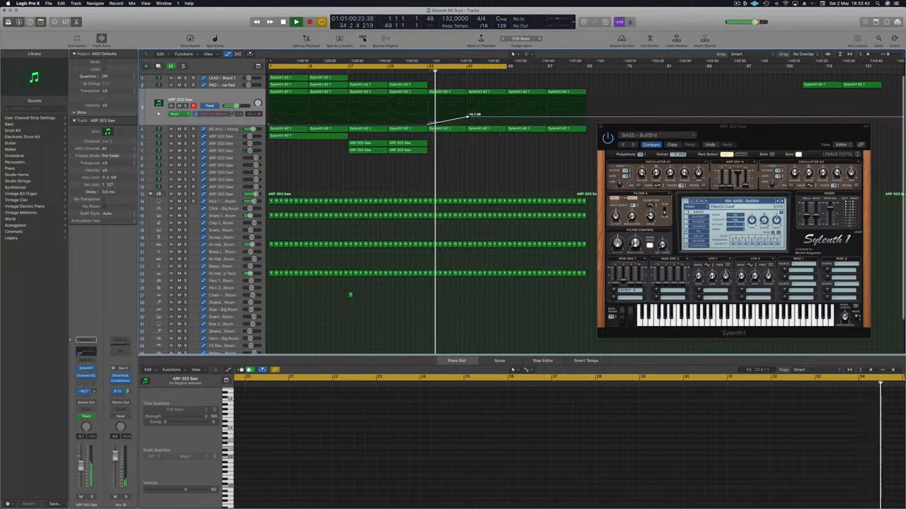
# Step: Show track 3's filter cutoff and Bus 5 send automation lanes together and raise the send slightly further at bar 49
pyautogui.click(231, 114)
pyautogui.click(210, 121)
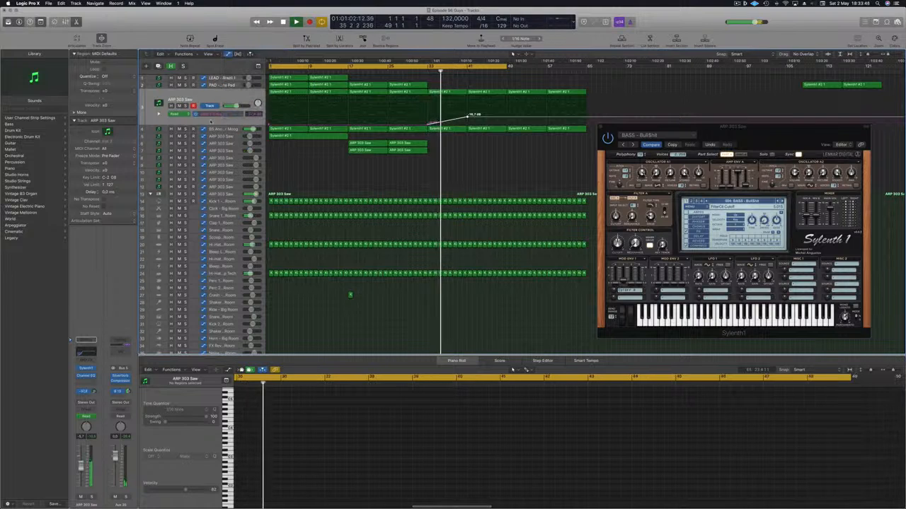
pyautogui.click(219, 129)
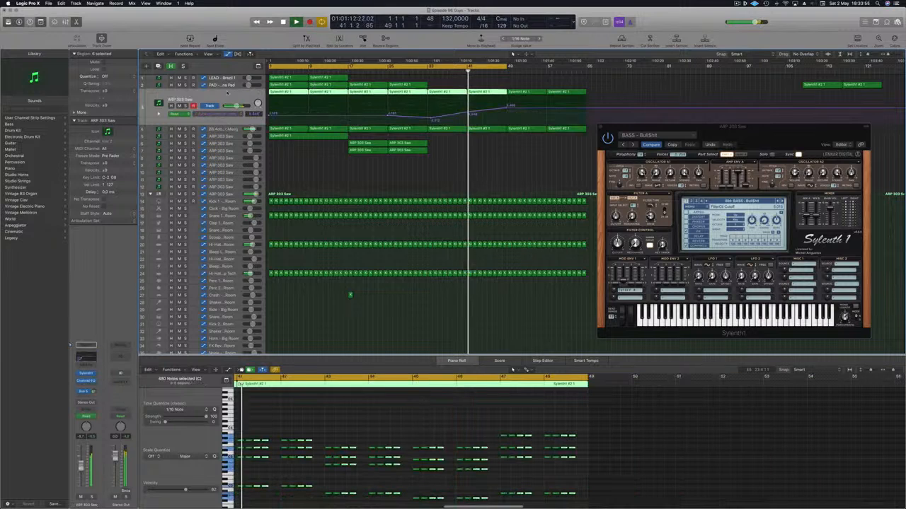
pyautogui.click(430, 99)
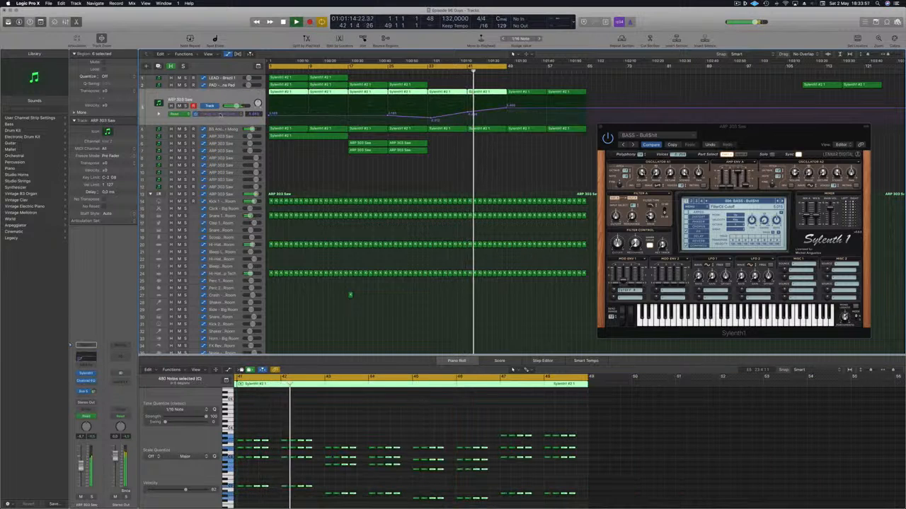
pyautogui.click(159, 114)
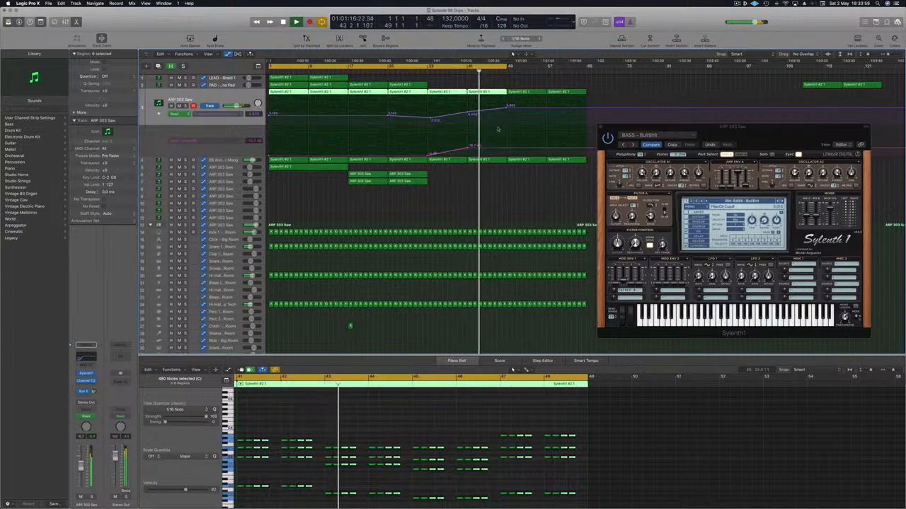
pyautogui.click(504, 148)
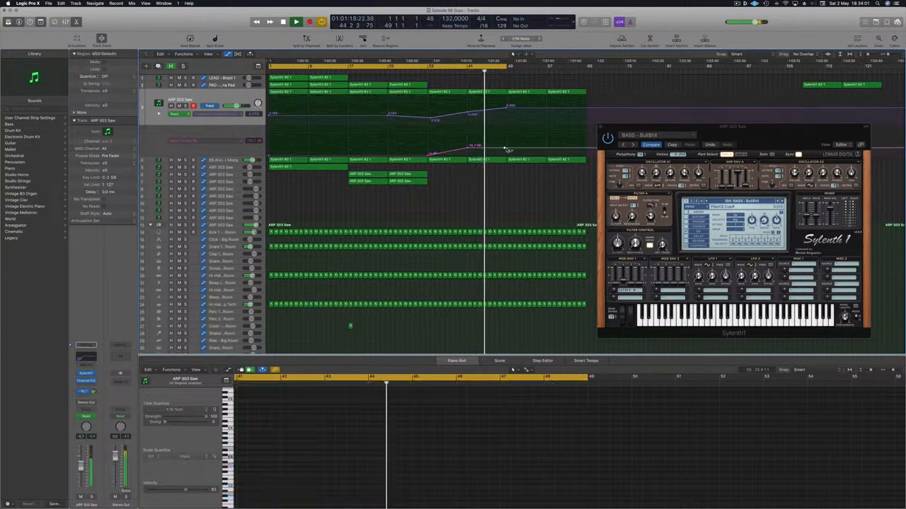
pyautogui.moveTo(505, 148); pyautogui.dragTo(506, 145)
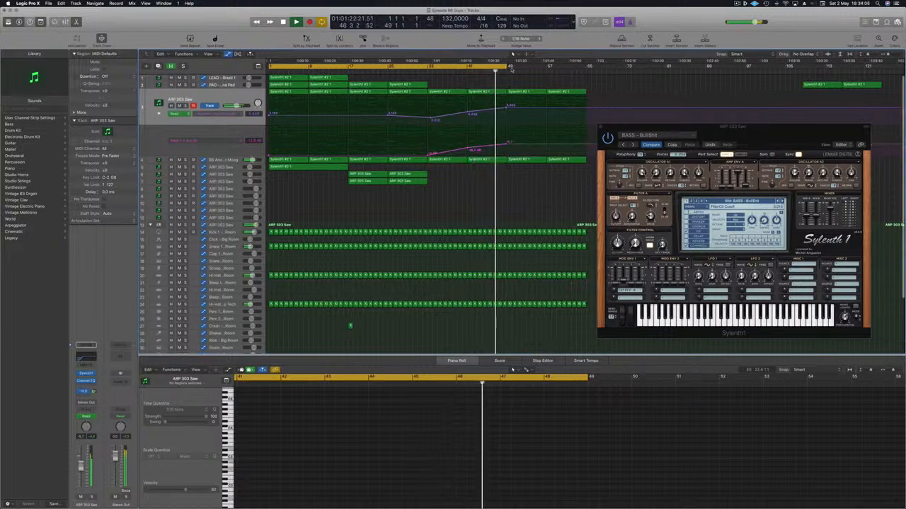
# Step: Extend the cycle range to bar 65 and copy track 5's opening region to bars 49 to 65
pyautogui.moveTo(505, 67); pyautogui.dragTo(584, 74)
pyautogui.moveTo(701, 135); pyautogui.dragTo(873, 137)
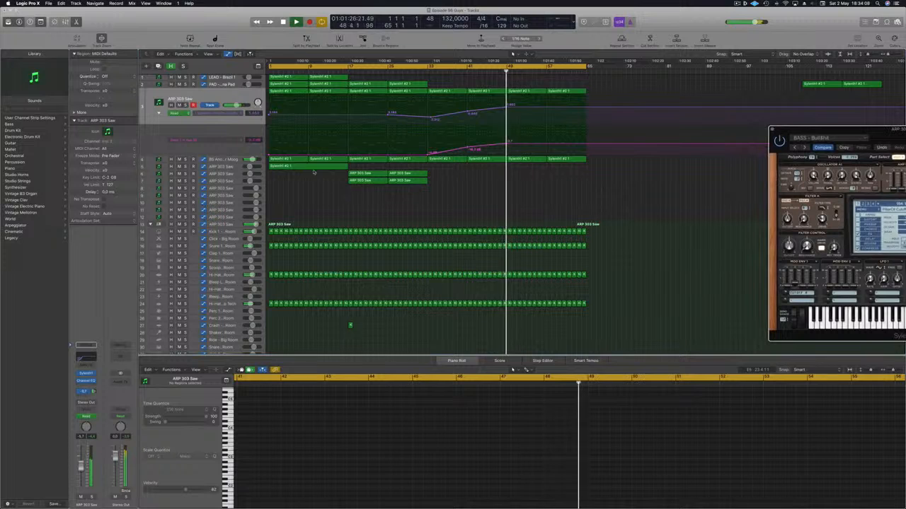
pyautogui.moveTo(313, 170); pyautogui.dragTo(546, 172)
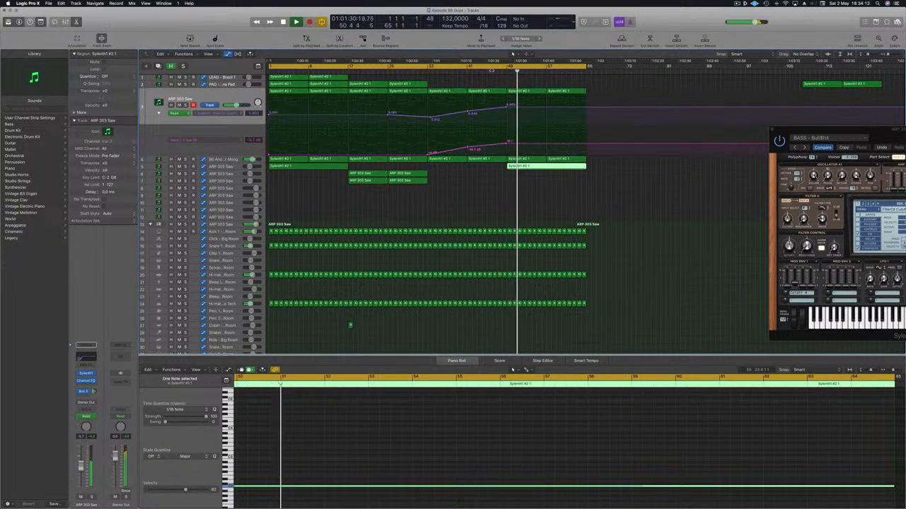
# Step: Play from around bar 46 and raise track 3's filter cutoff and Bus 5 send automation gradually from bar 49 to bar 65
pyautogui.click(491, 71)
pyautogui.moveTo(586, 108); pyautogui.dragTo(586, 104)
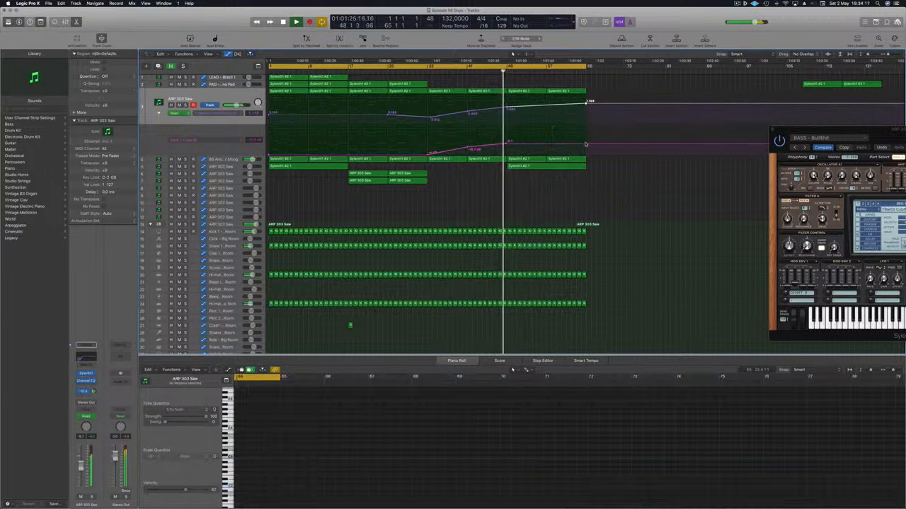
pyautogui.moveTo(586, 146); pyautogui.dragTo(586, 140)
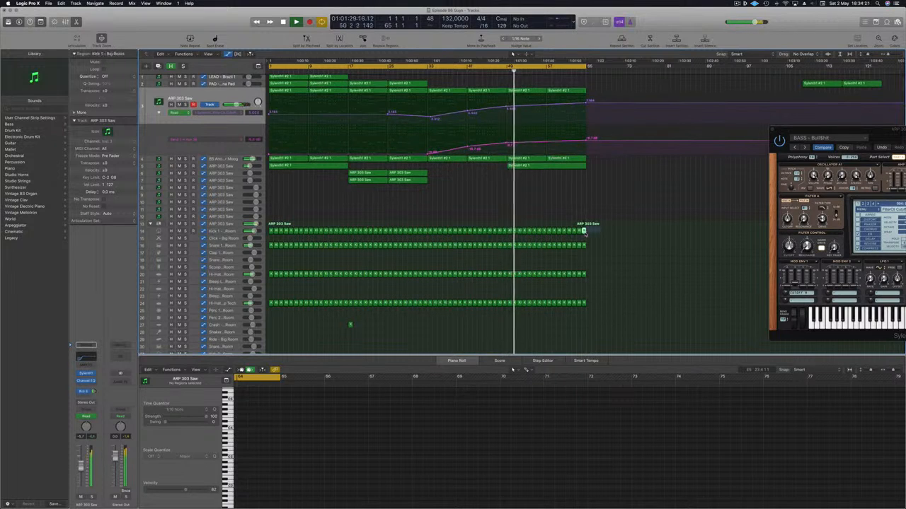
pyautogui.moveTo(585, 233); pyautogui.dragTo(583, 234)
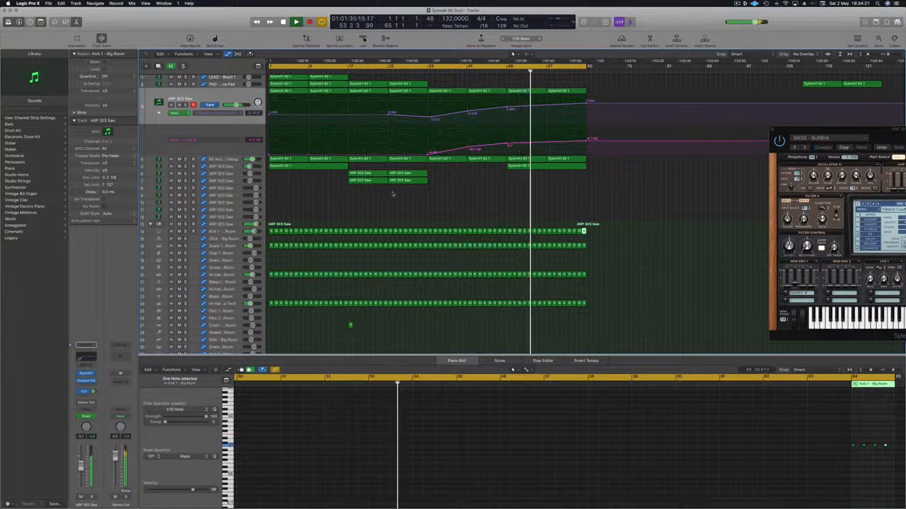
pyautogui.moveTo(587, 104); pyautogui.dragTo(587, 103)
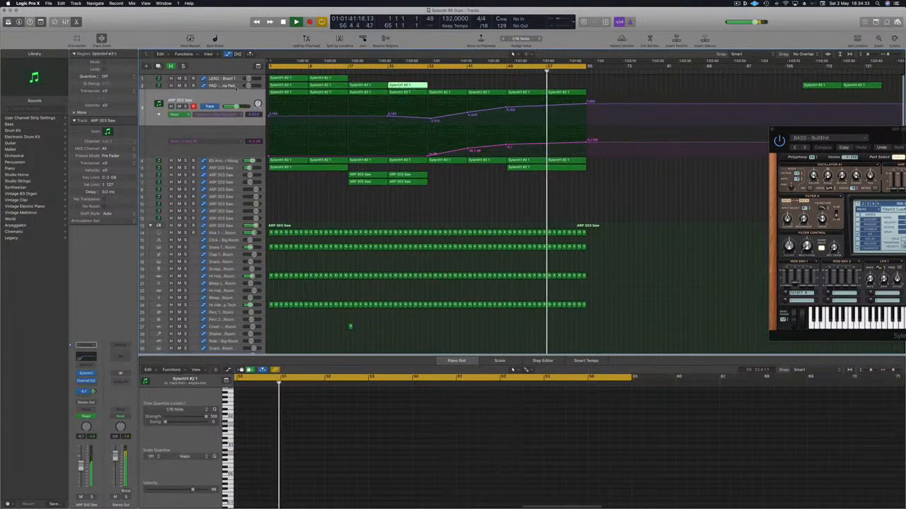
# Step: Copy the pad track's two regions at bars 17 to 33, with their cutoff automation, to bars 49 to 65
pyautogui.click(225, 86)
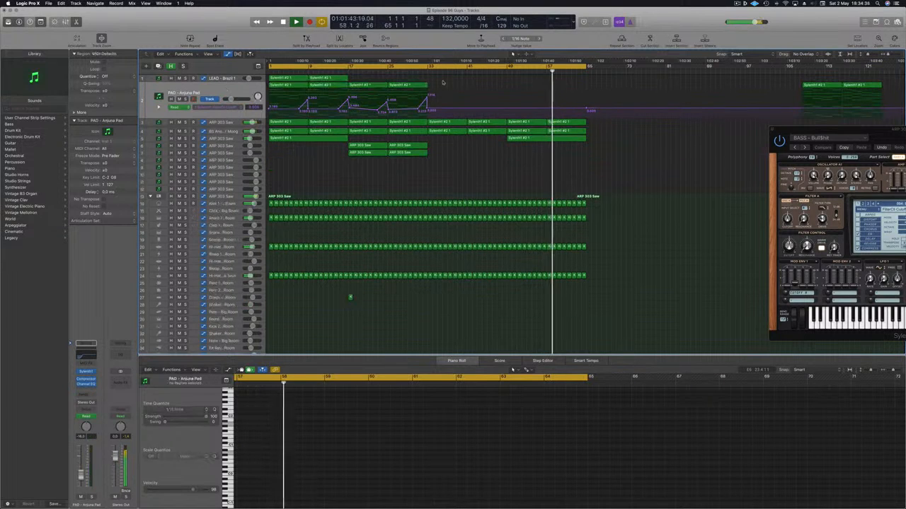
pyautogui.click(382, 86)
pyautogui.moveTo(382, 85); pyautogui.dragTo(535, 92)
pyautogui.moveTo(532, 92); pyautogui.dragTo(532, 92)
pyautogui.click(485, 76)
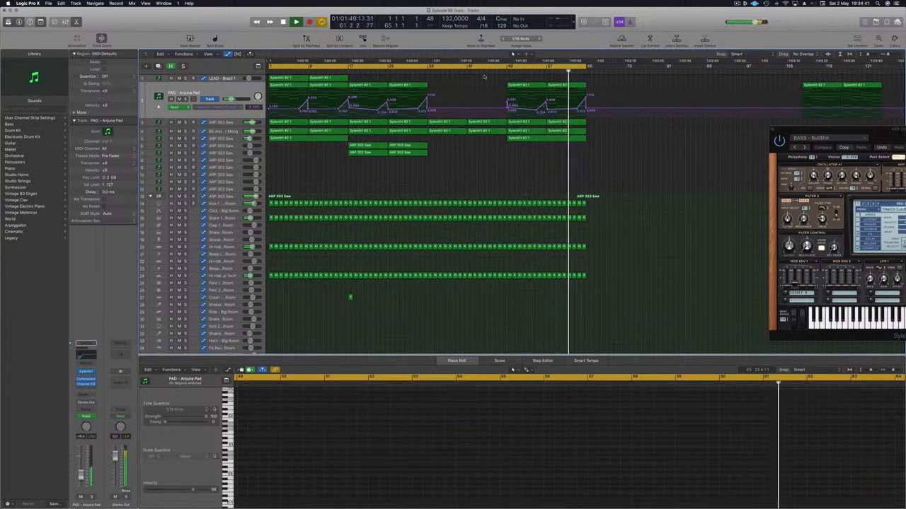
# Step: Extend the cycle range to bar 73 and play the arrangement from the beginning, checking track 6's regions at bars 17 to 33
pyautogui.moveTo(589, 66); pyautogui.dragTo(626, 69)
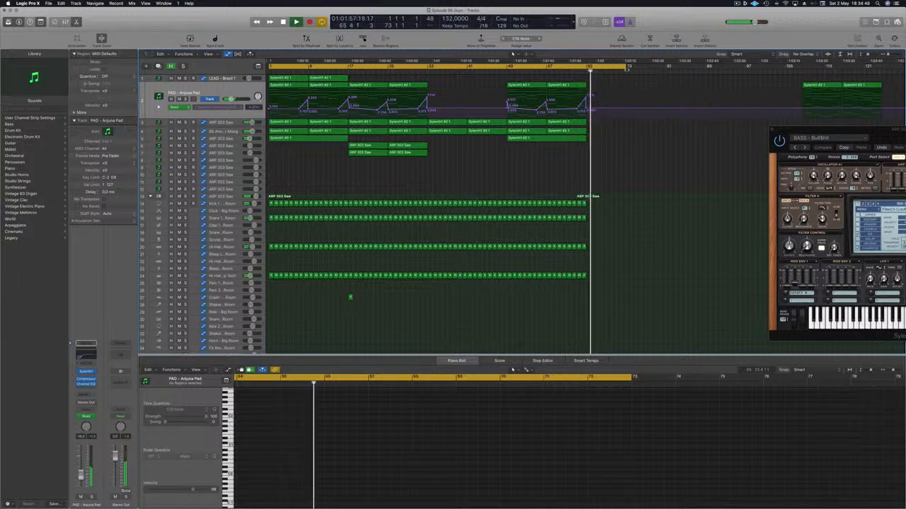
pyautogui.press('space')
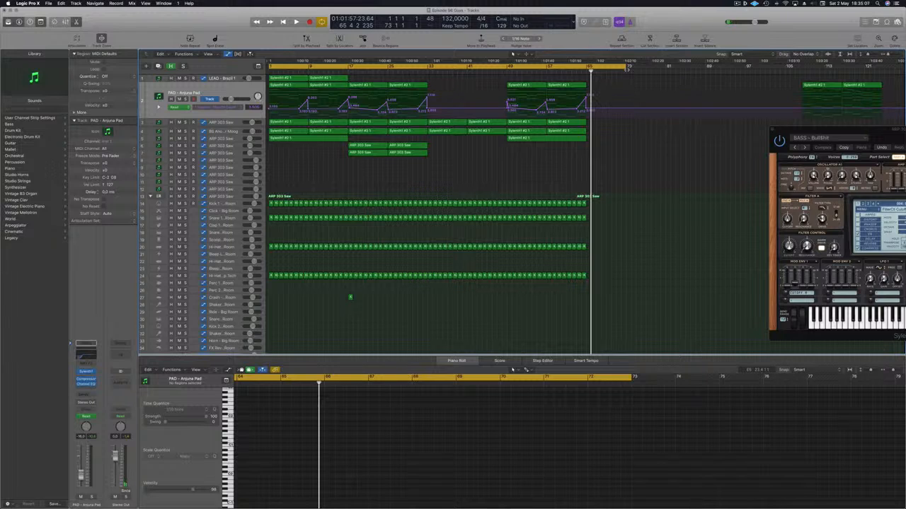
pyautogui.press('Return')
pyautogui.press('space')
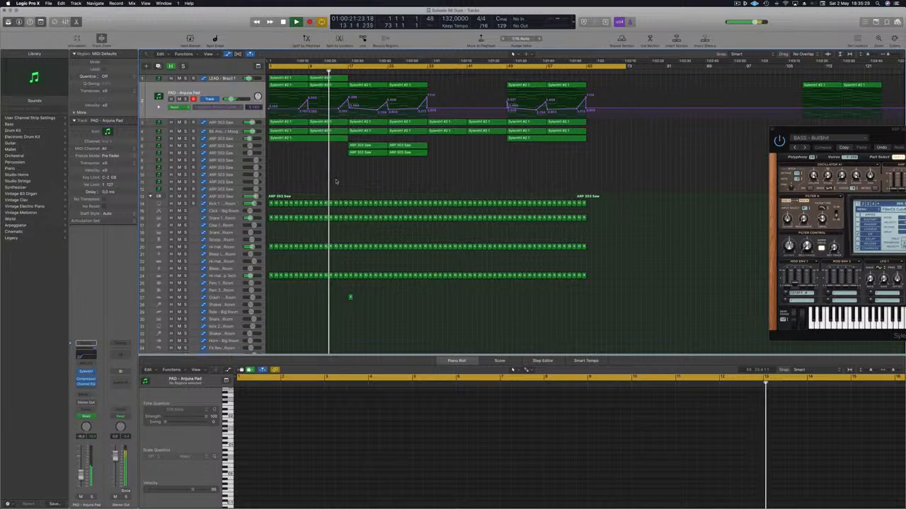
pyautogui.click(221, 146)
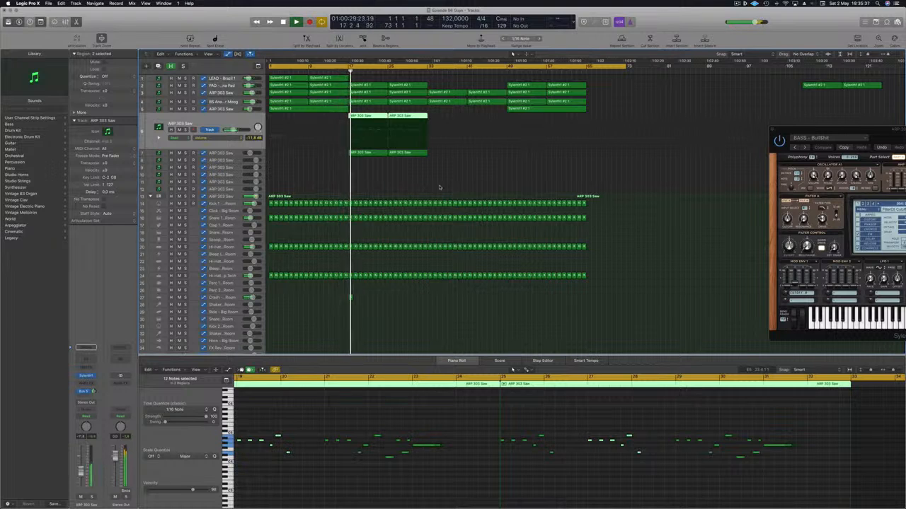
pyautogui.click(398, 179)
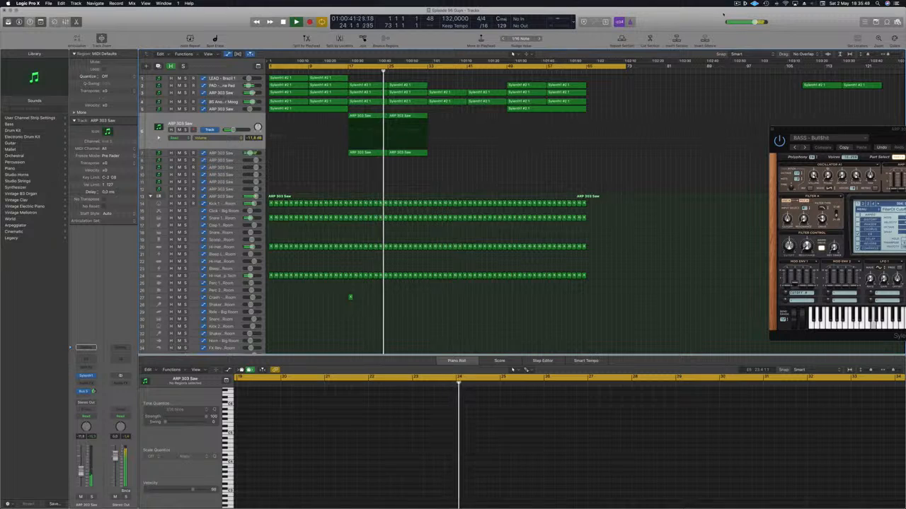
pyautogui.click(736, 2)
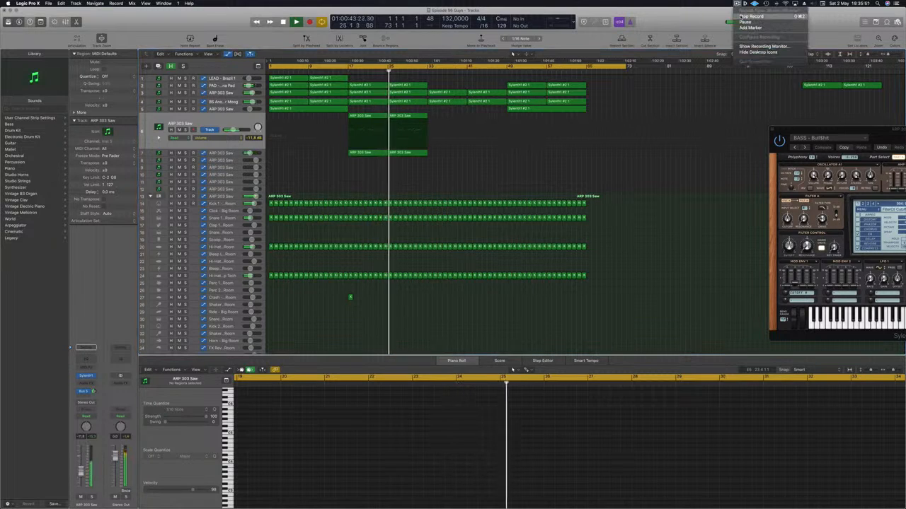
pyautogui.click(750, 16)
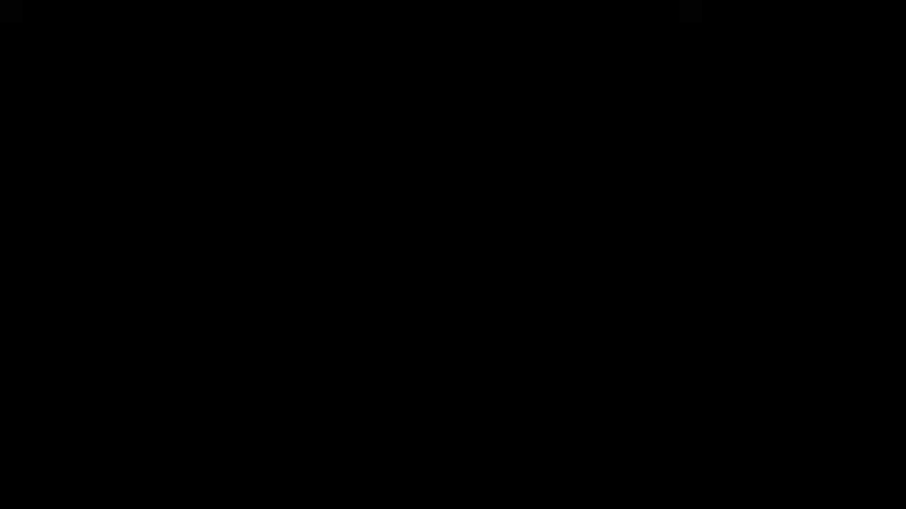